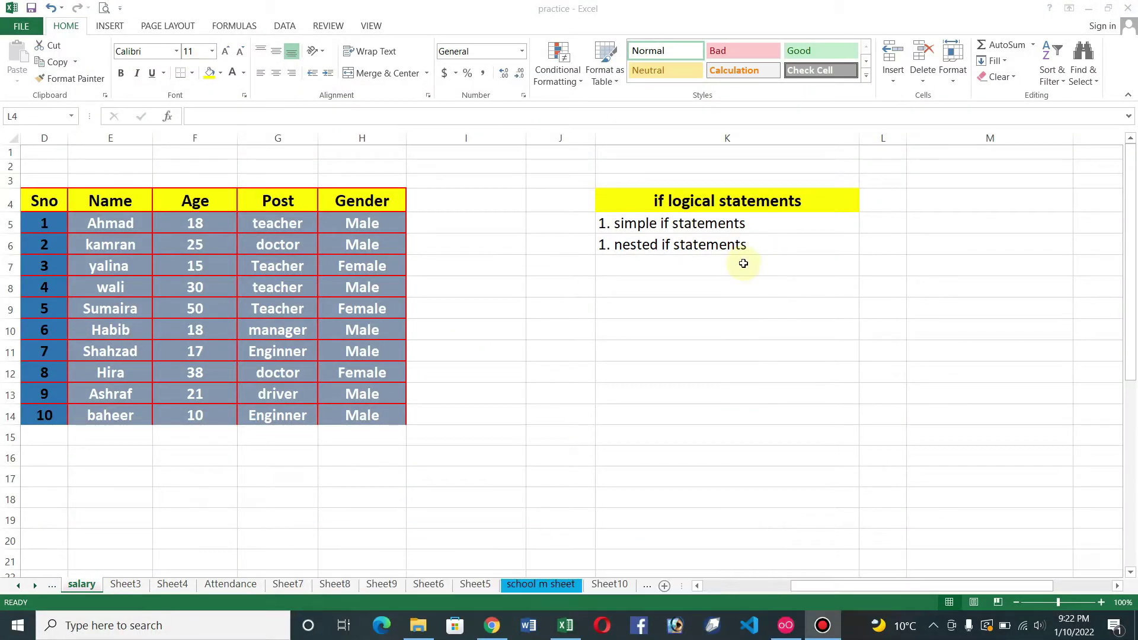
Renumber the nested if statements item in K6 from 1 to 2
left_click(744, 248)
left_click_drag(743, 247, 745, 222)
left_click(745, 223)
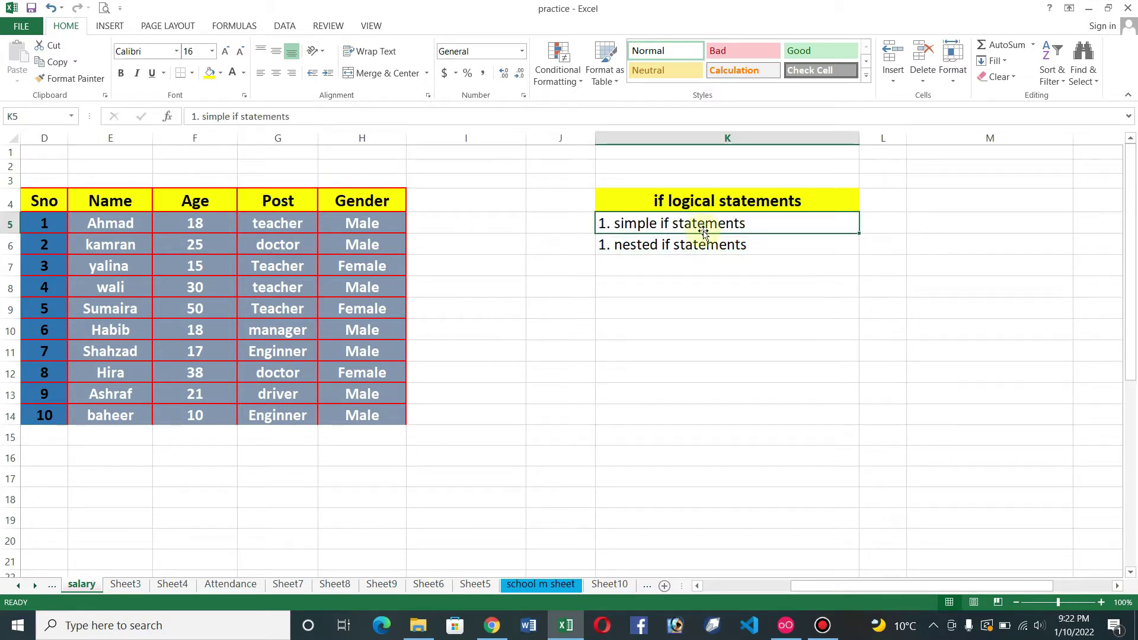
left_click(703, 244)
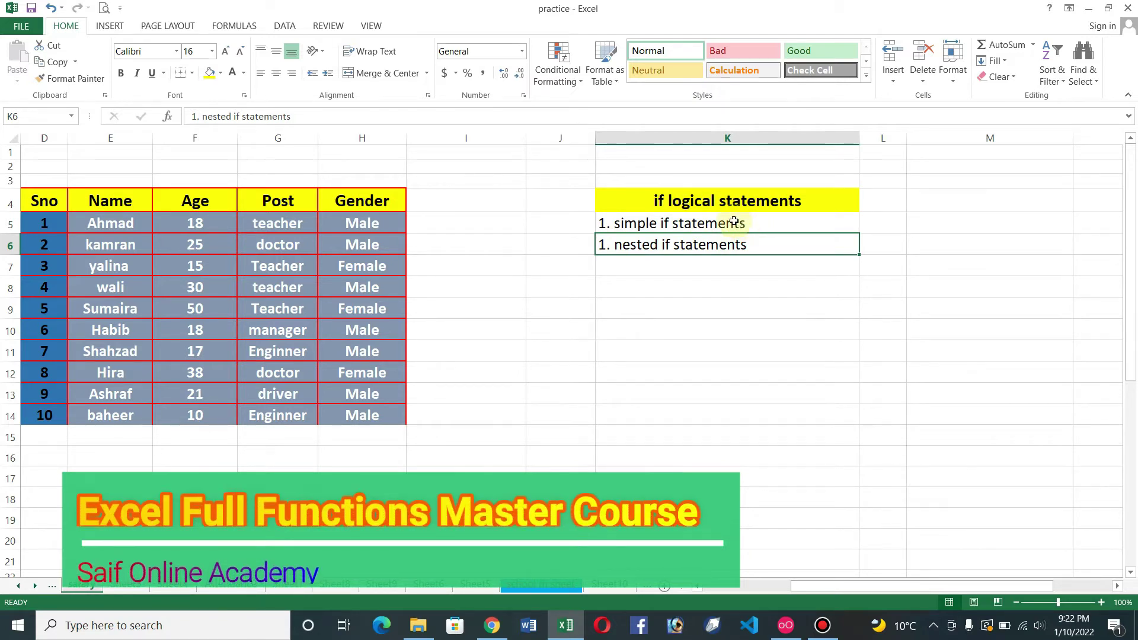
left_click(735, 222)
double_click(610, 244)
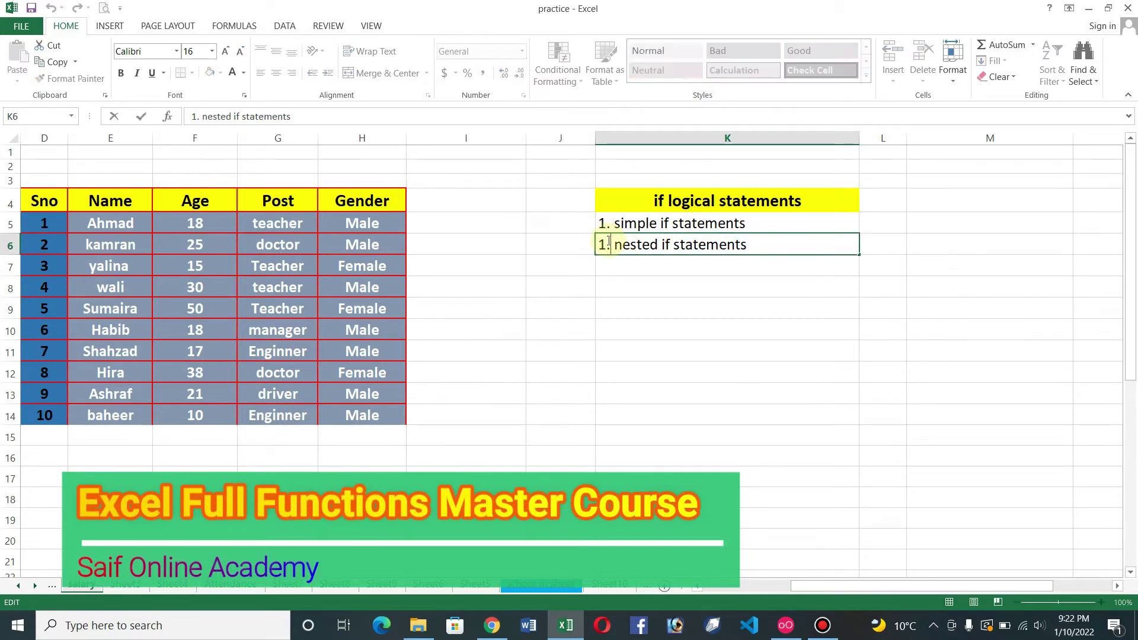
key("BackSpace")
type("2")
left_click(618, 267)
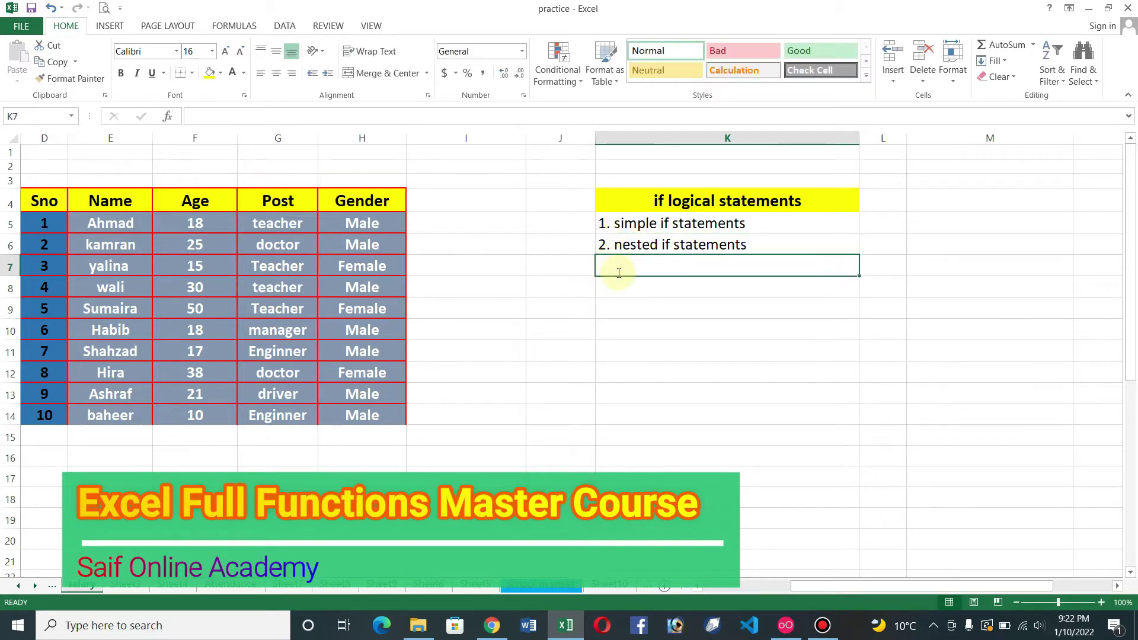
type("2")
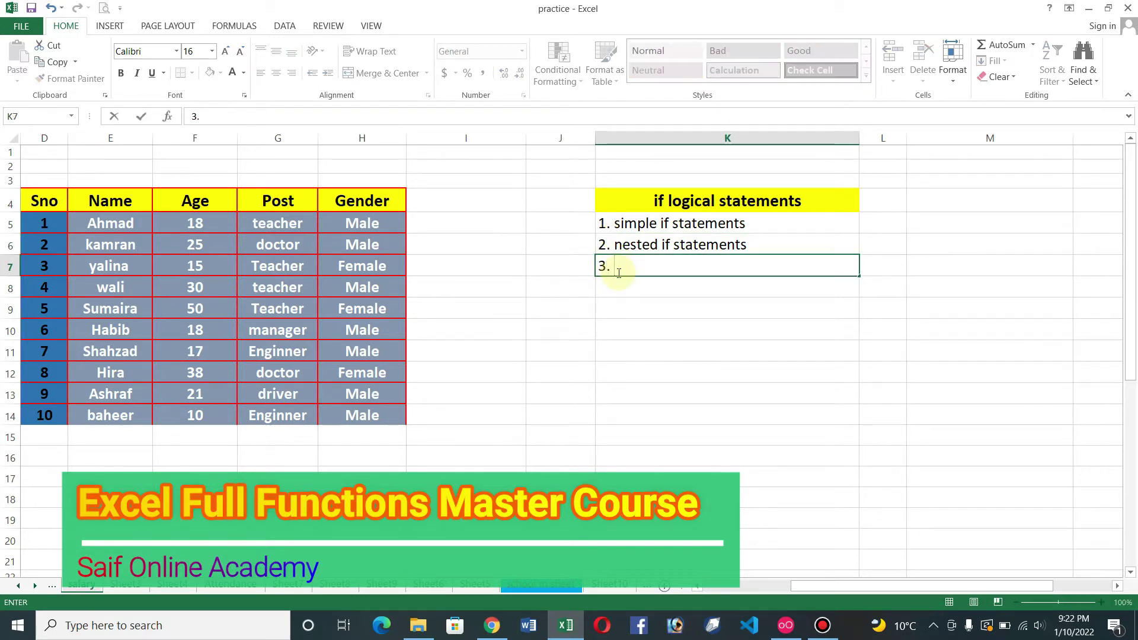
type("ompo")
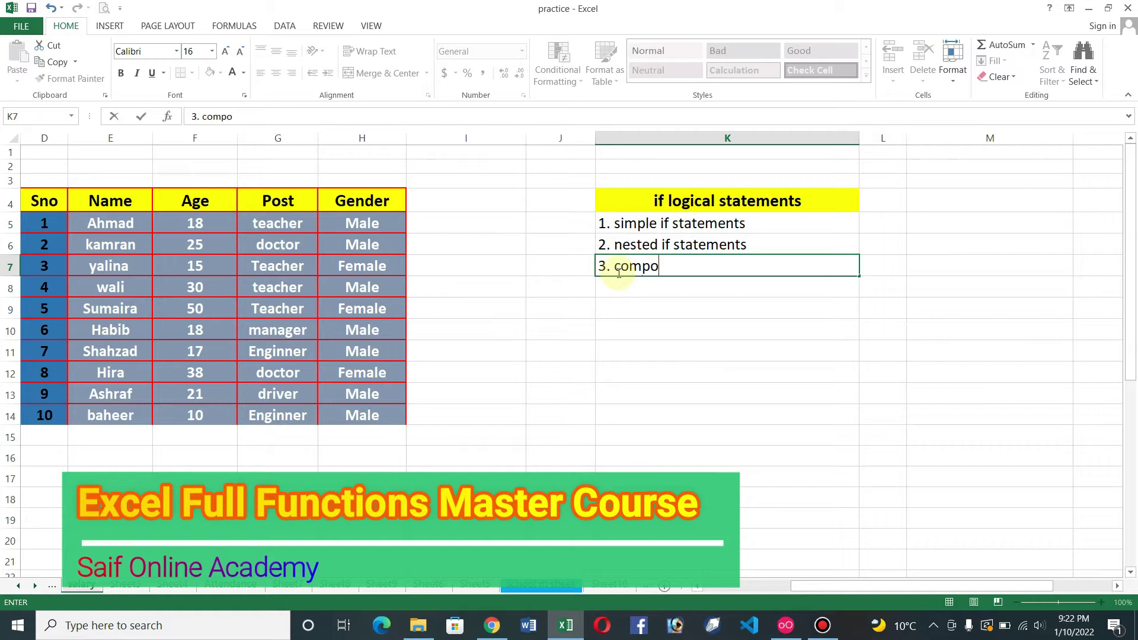
type("undif ")
type("statement")
Enter the note 'and / or / not' in K9, two rows below the list
left_click(626, 295)
left_click(634, 307)
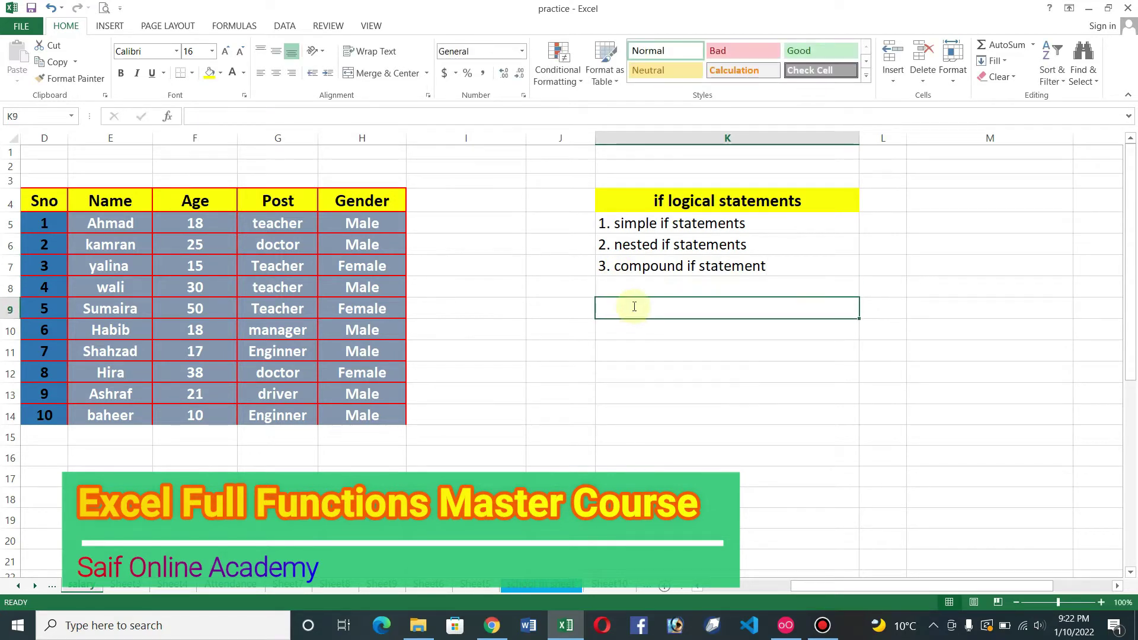
type("and")
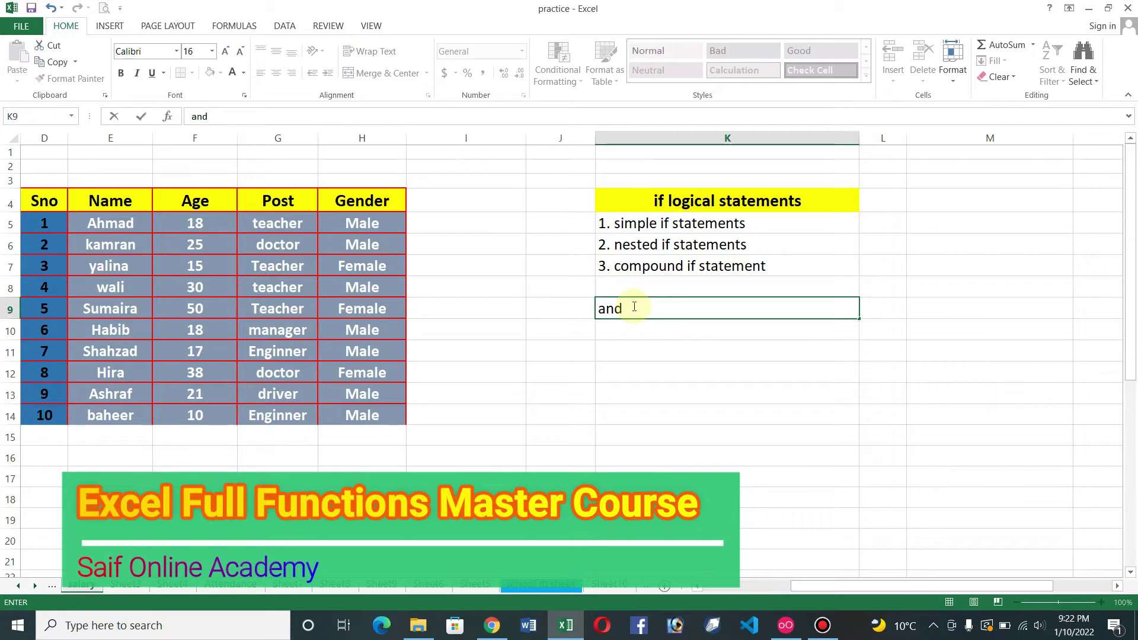
type(" / or / ")
type("not")
key("Return")
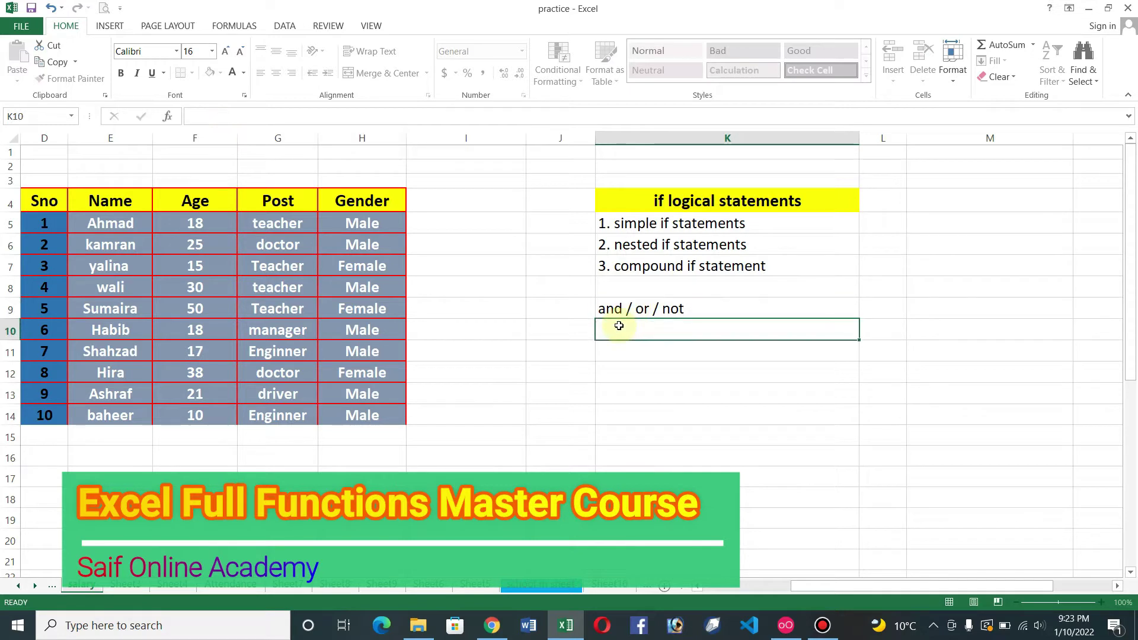
Cancel the accidental replace-data drag and move back up toward the nested if item
left_click_drag(654, 338, 653, 317)
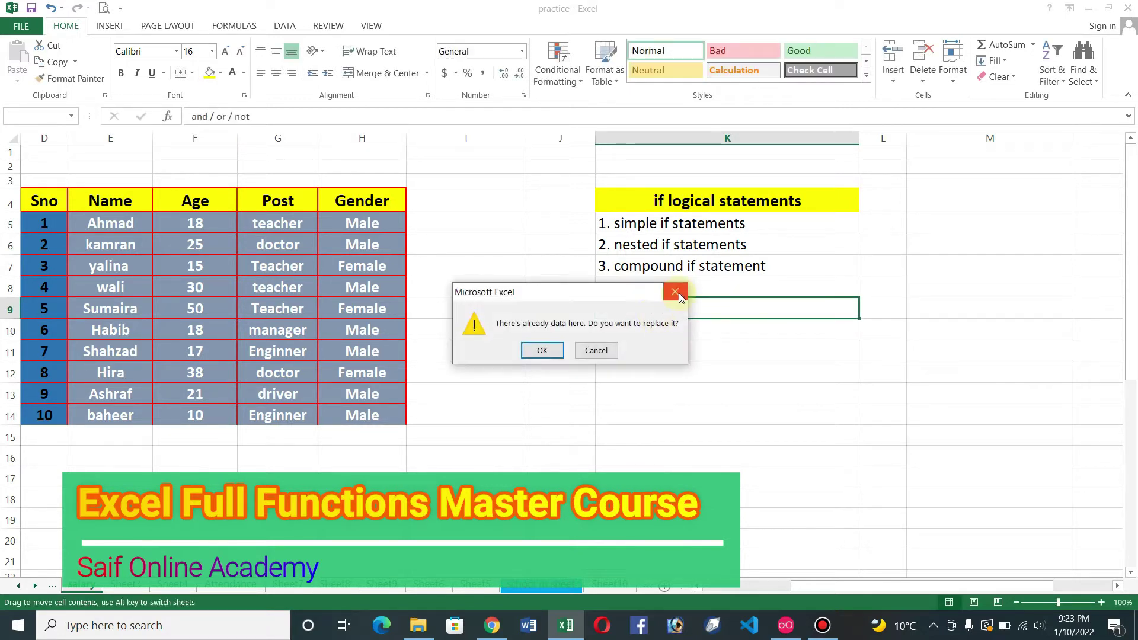
left_click(679, 292)
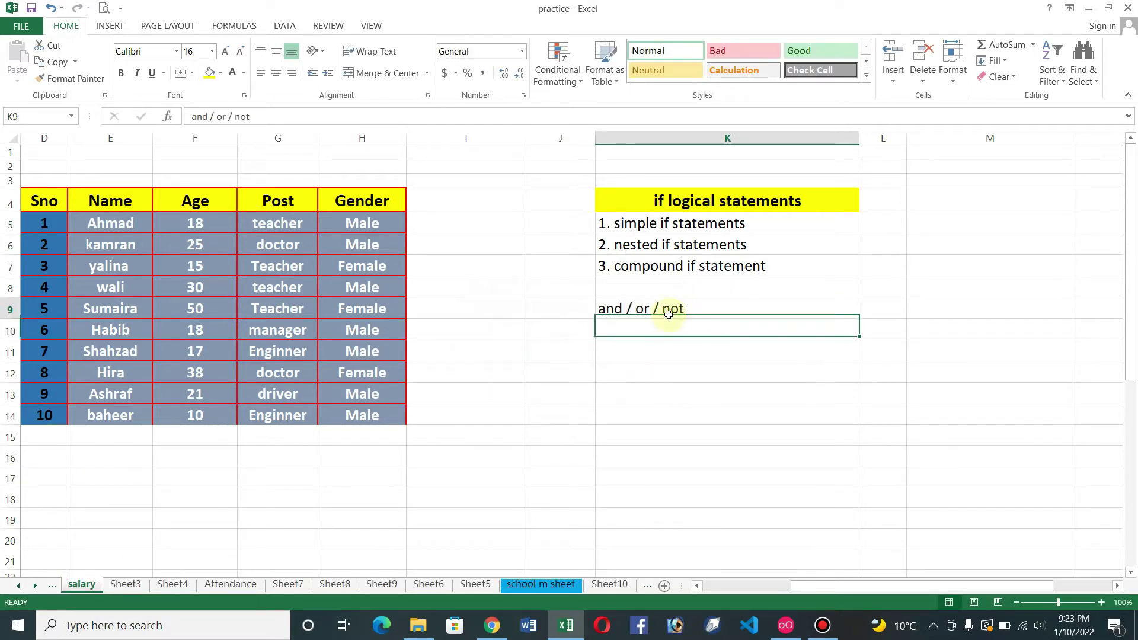
left_click(676, 332)
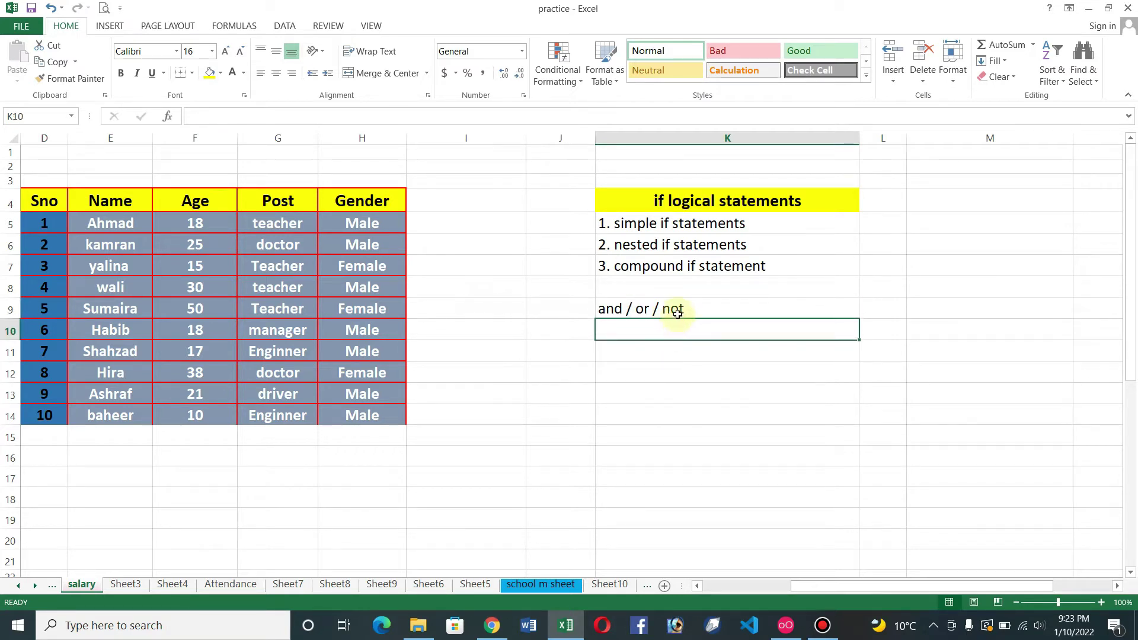
key("Up")
key("Up")
key("Up")
key("Up")
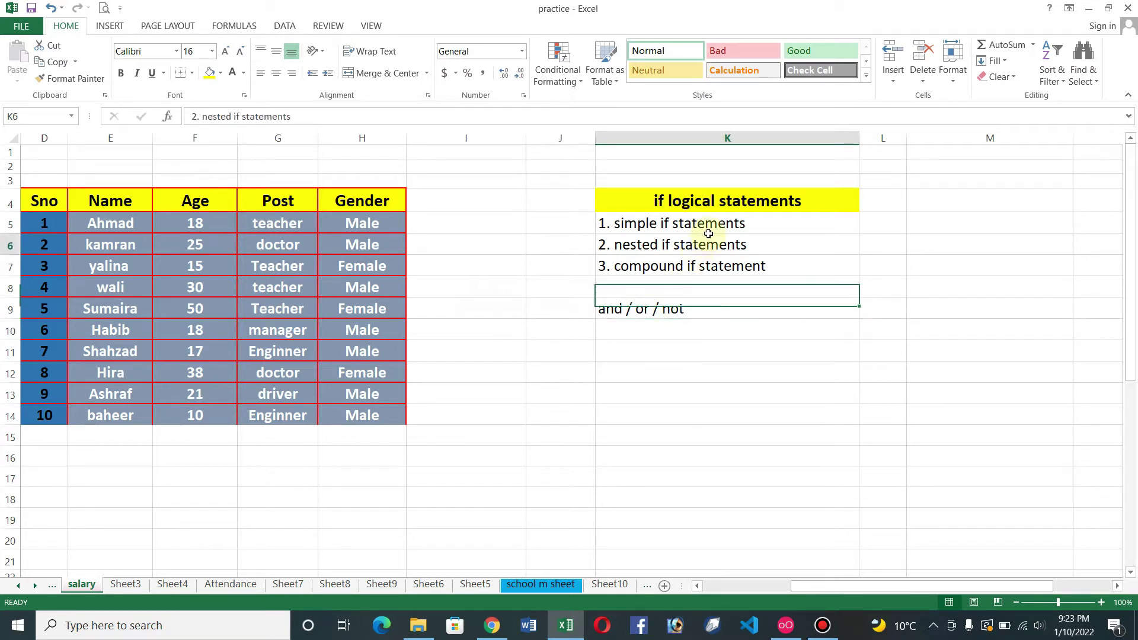
key("Up")
key("Up")
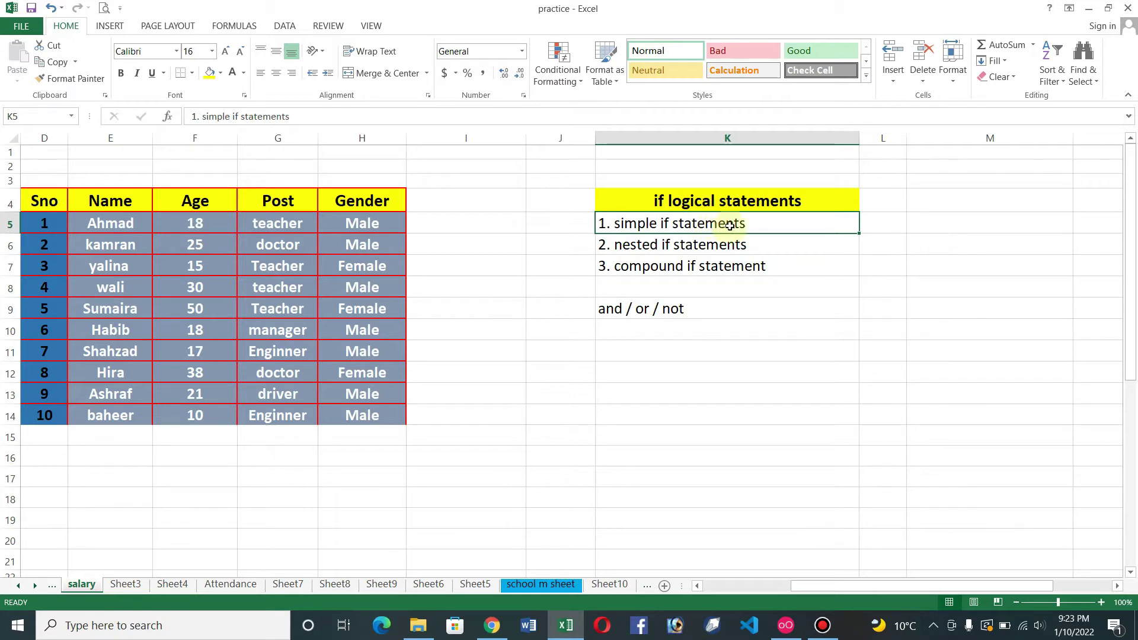
left_click(715, 245)
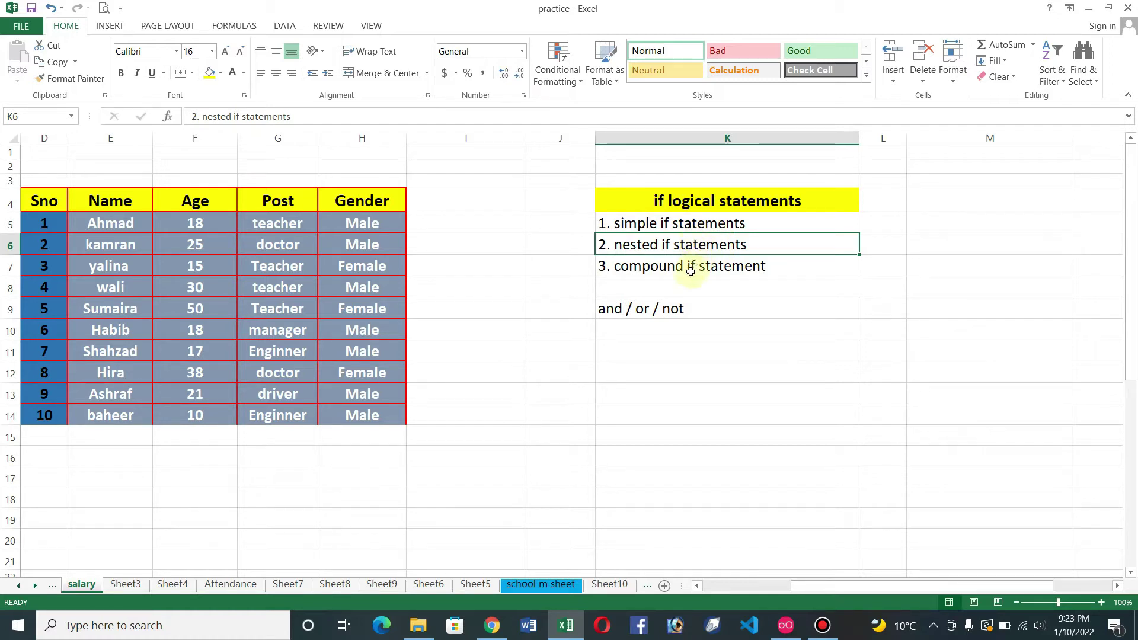
left_click(683, 268)
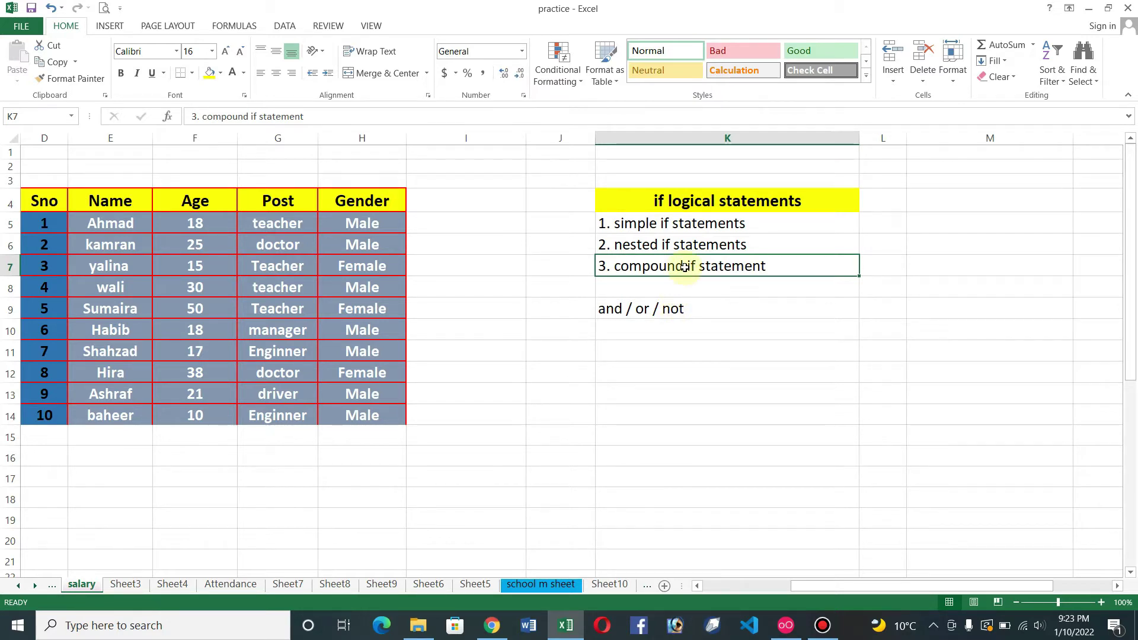
key("Down")
key("Down")
key("Up")
key("Up")
key("Down")
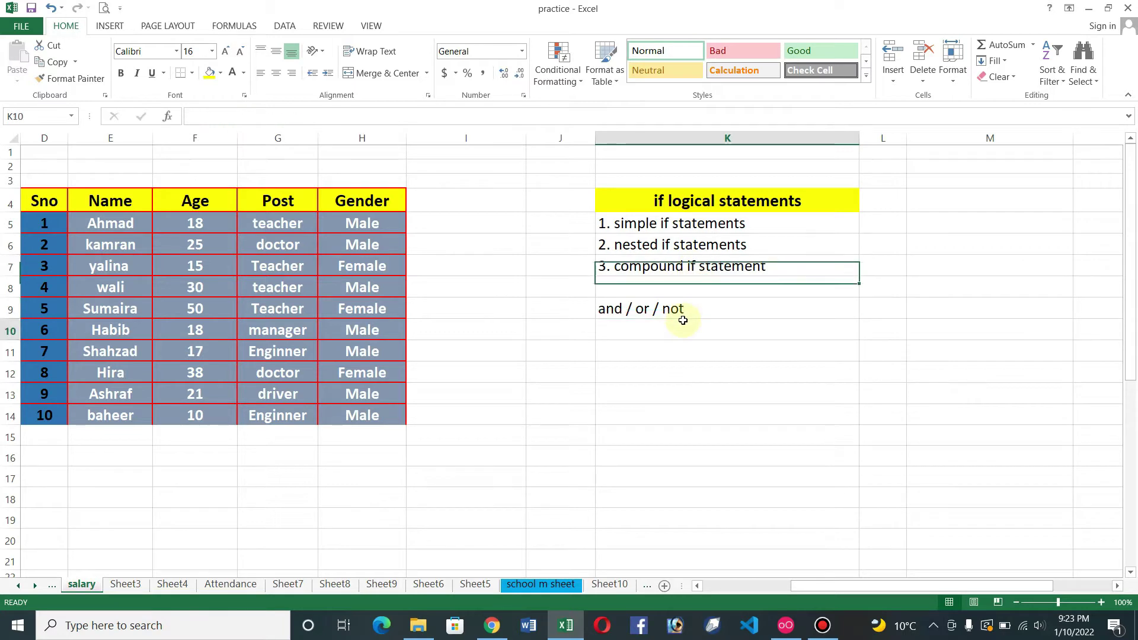
key("Down")
key("Down")
key("Up")
key("Up")
key("Up")
key("Down")
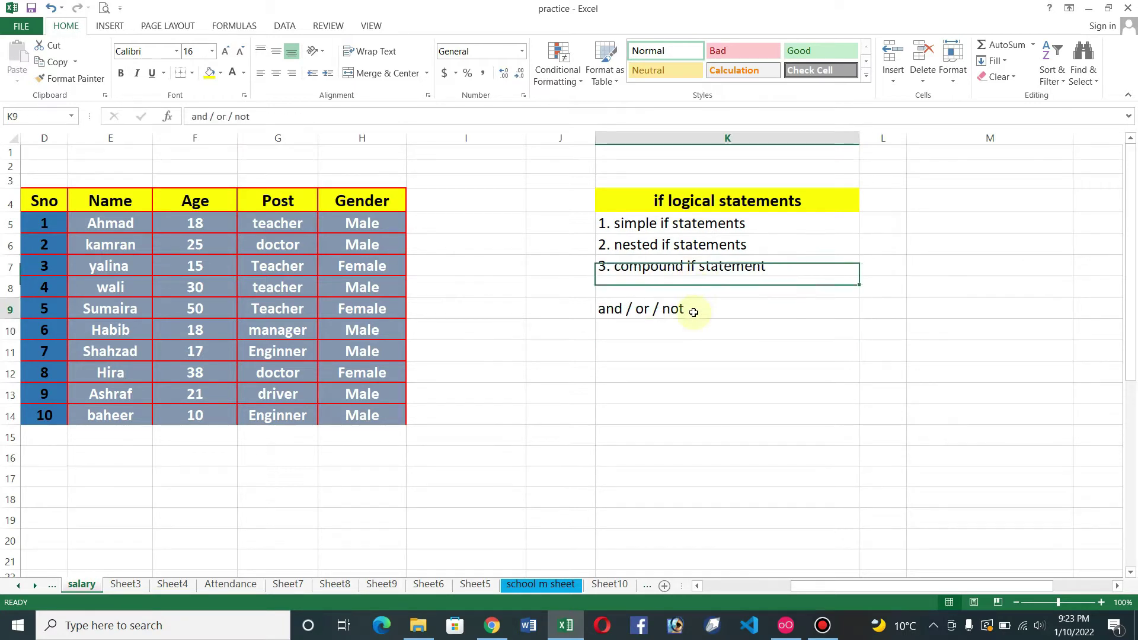
key("Down")
Type 'AND: Condition Ture , F = False' in K10, fixing typos along the way
left_click(681, 329)
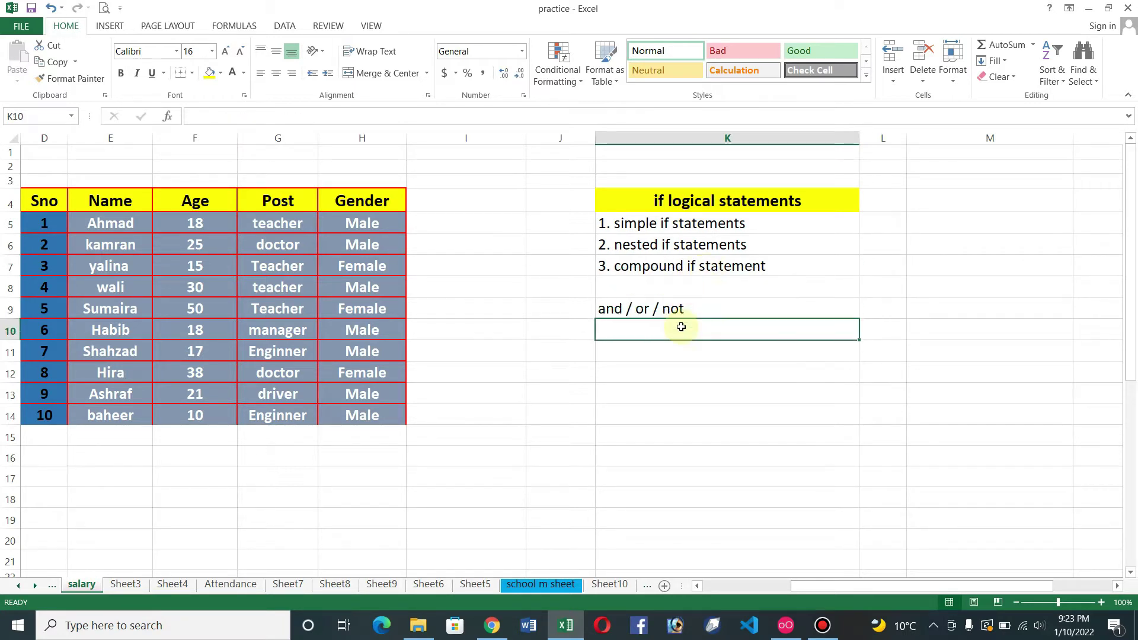
type("AN")
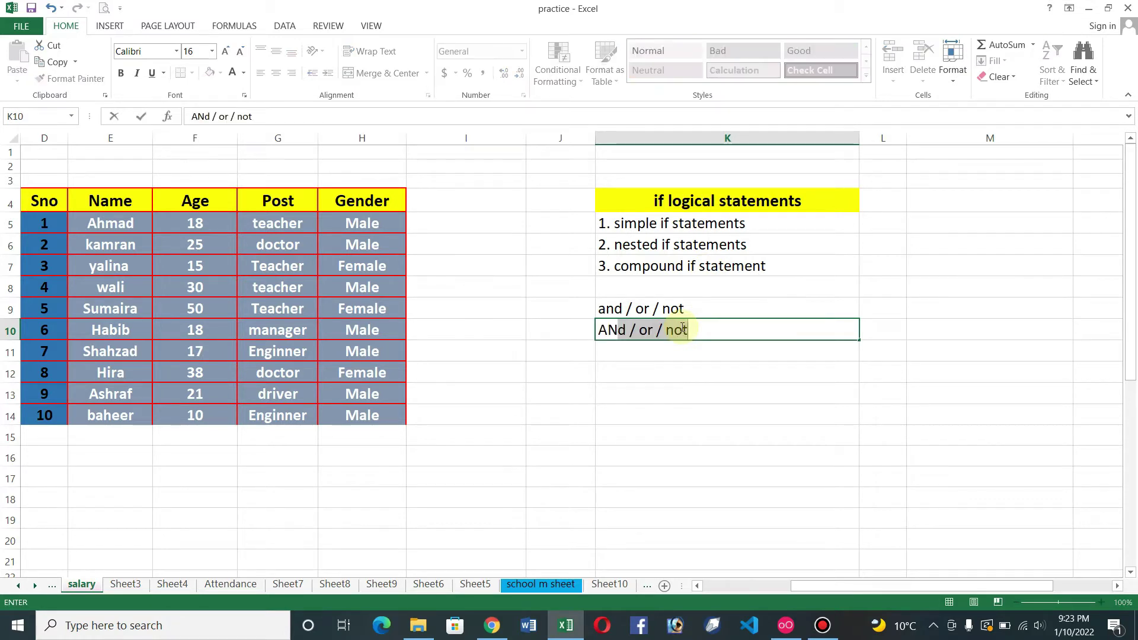
type("D")
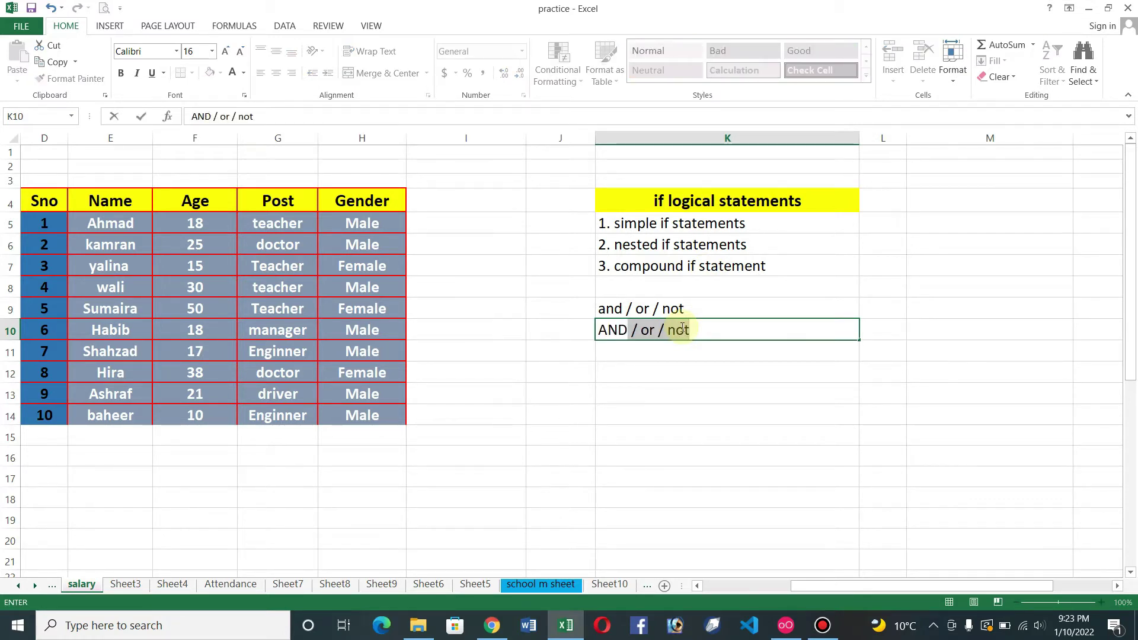
type(": ")
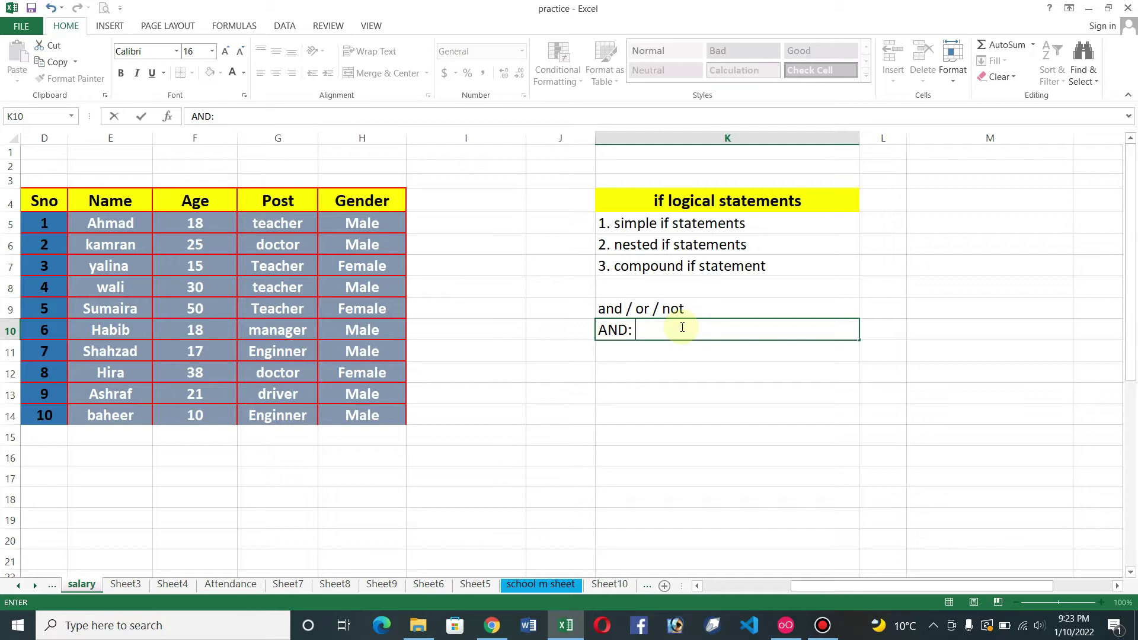
type("Condition Ture , F = F")
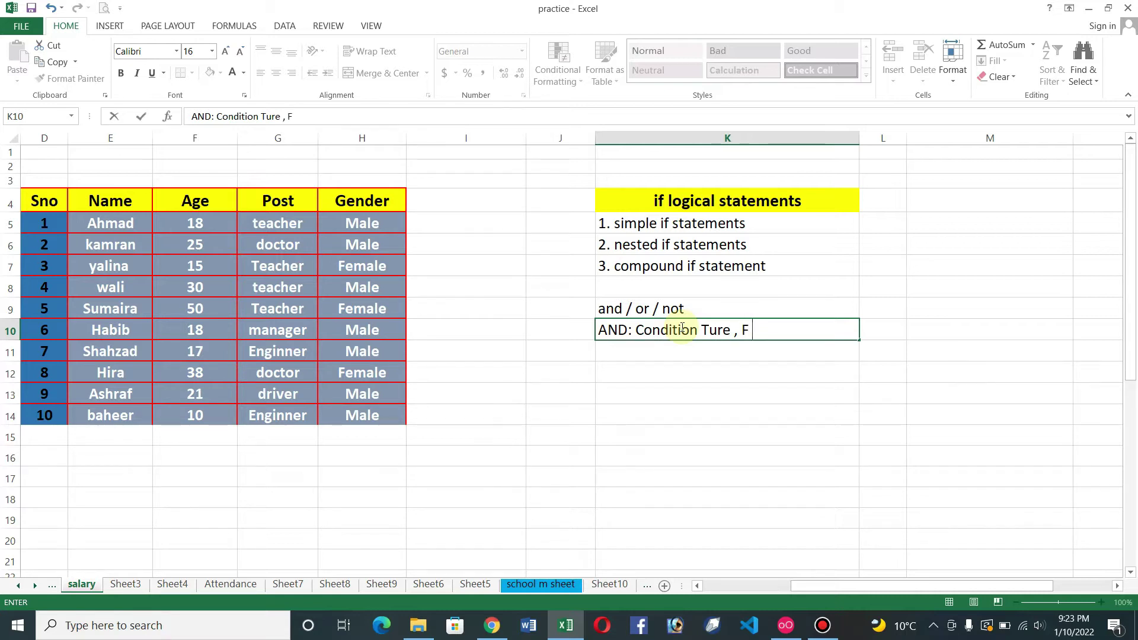
type("alse")
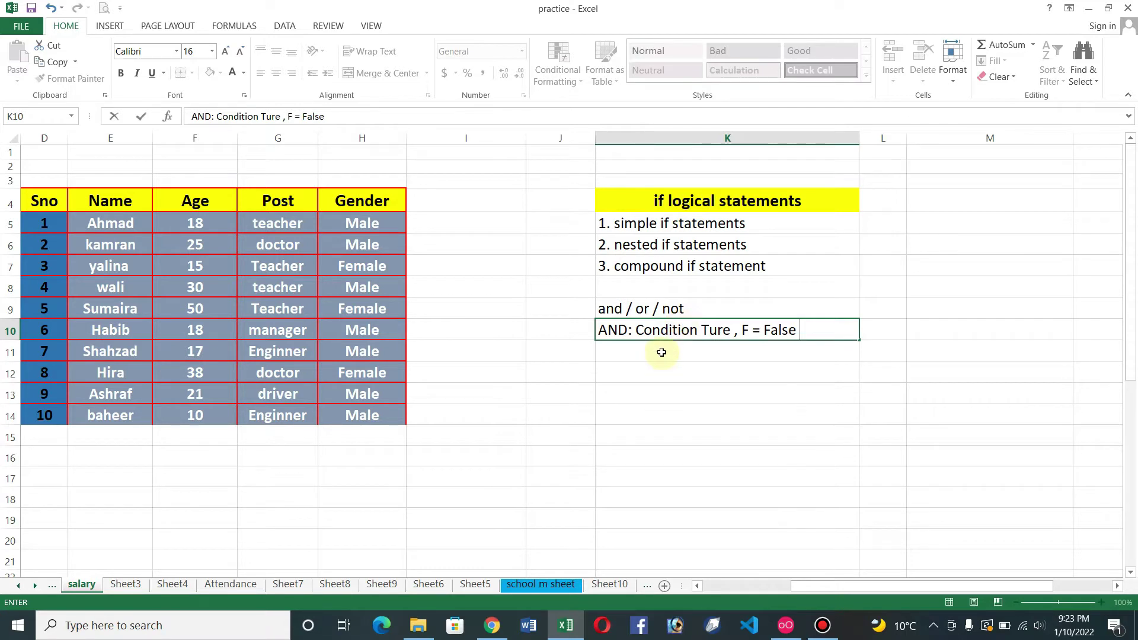
Write 'And : T, T , T = True' in K11
key("Return")
type("And")
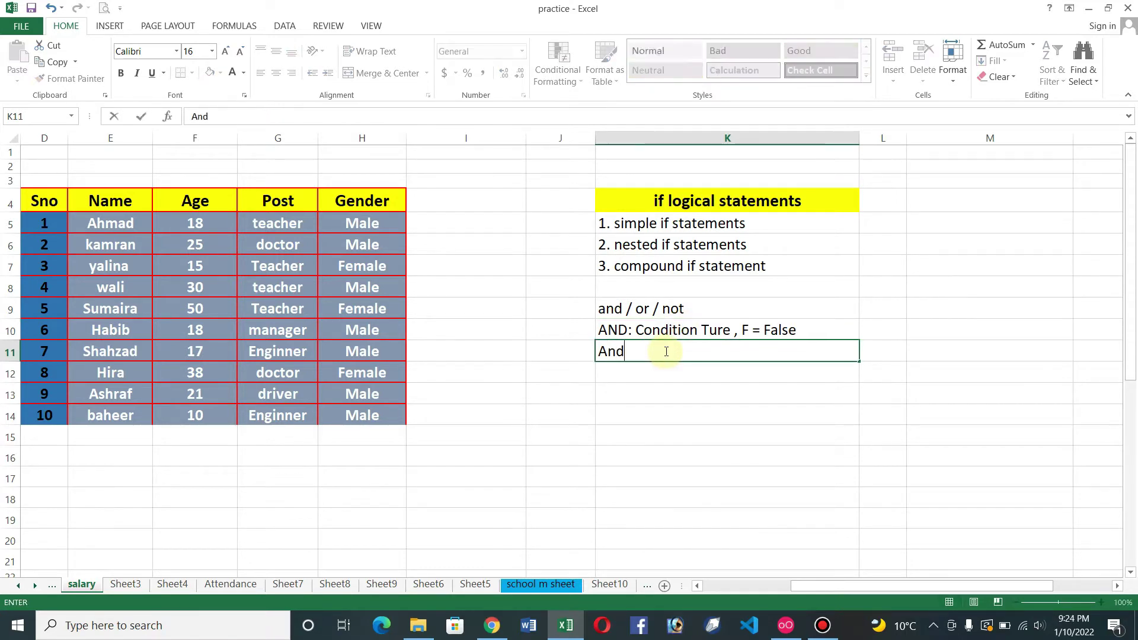
key("Delete")
type("T, ")
type(" , T ")
type(",")
key("BackSpace")
type("=")
type(" Tu")
key("BackSpace")
type("r")
type("ue")
key("ctrl+Return")
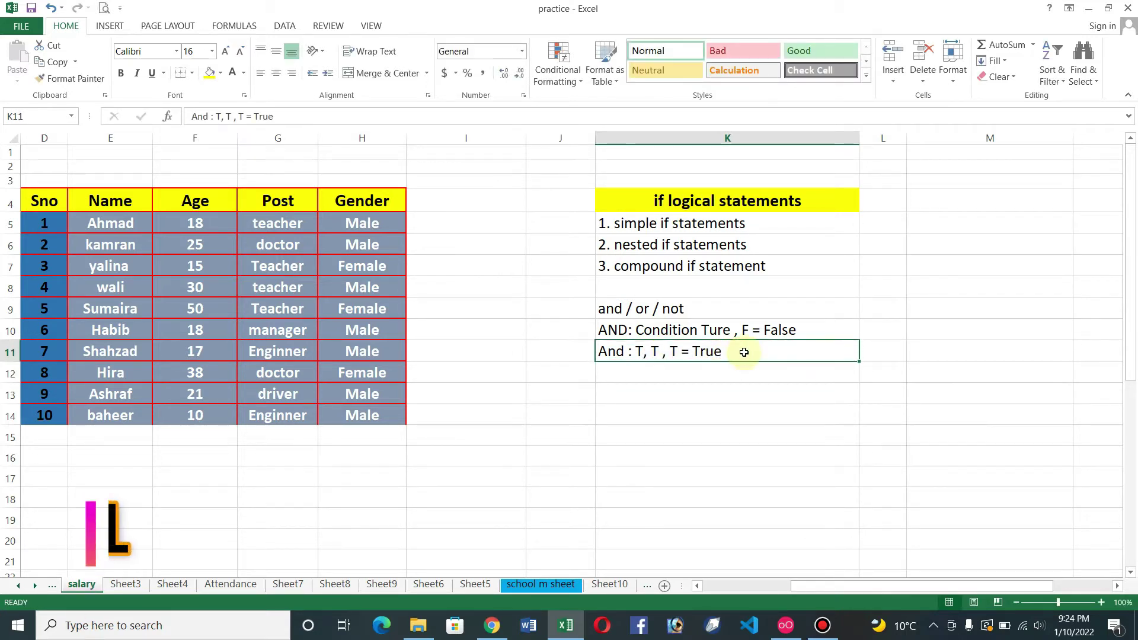
Append '/ T , T , T , F= False' to the K11 note
double_click(744, 352)
type("/")
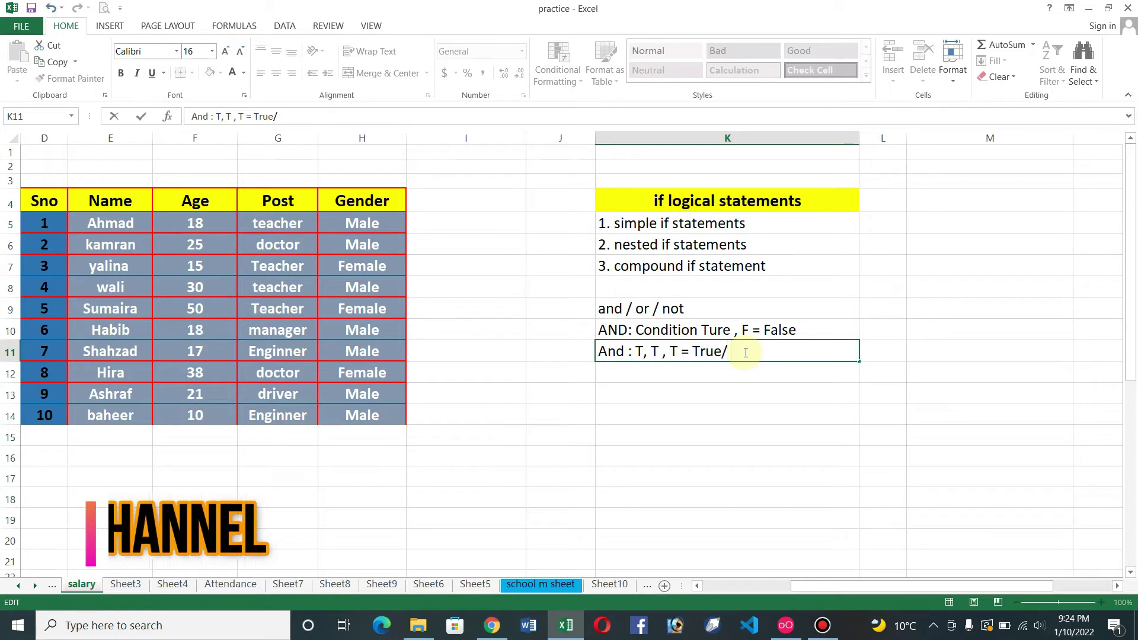
type(" T")
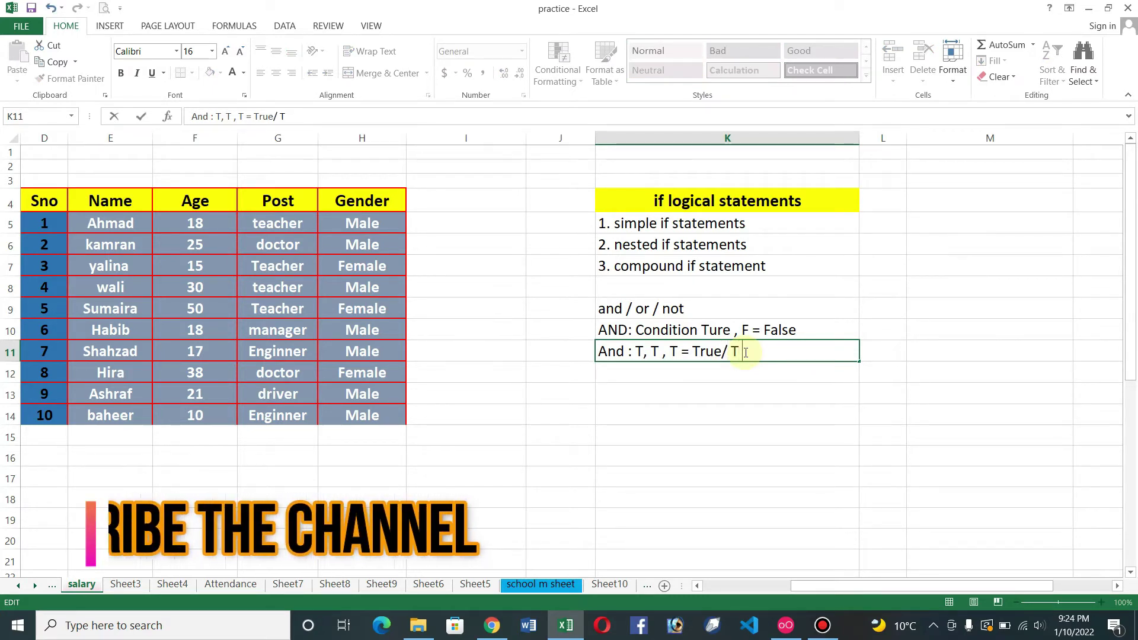
type(" , T , T ,")
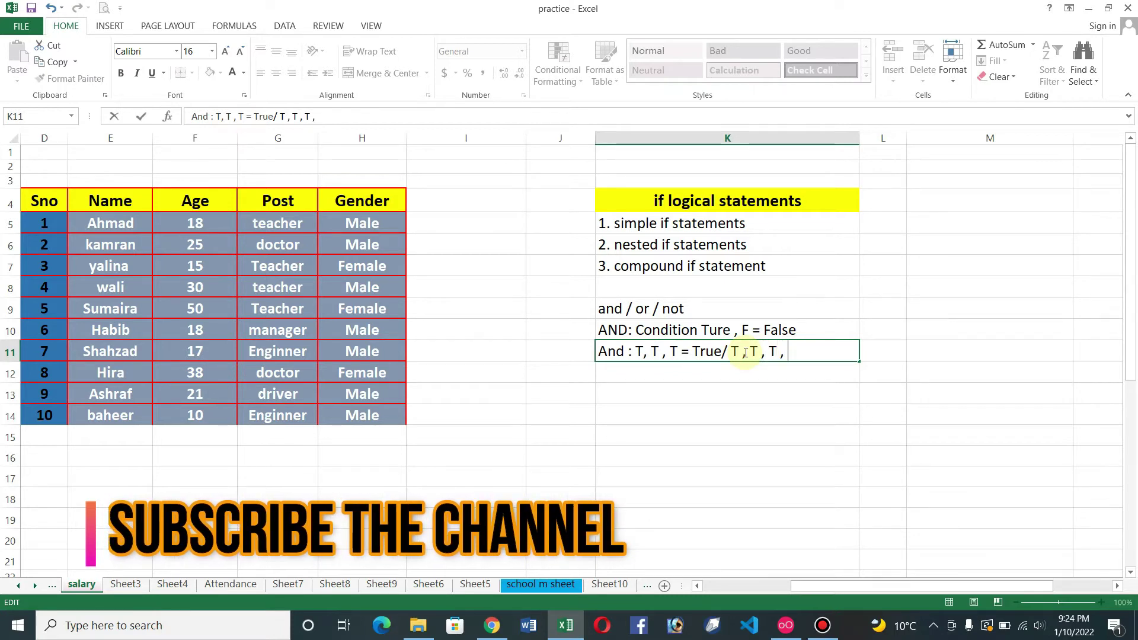
type(" F=")
type(" False")
key("Return")
left_click(728, 351)
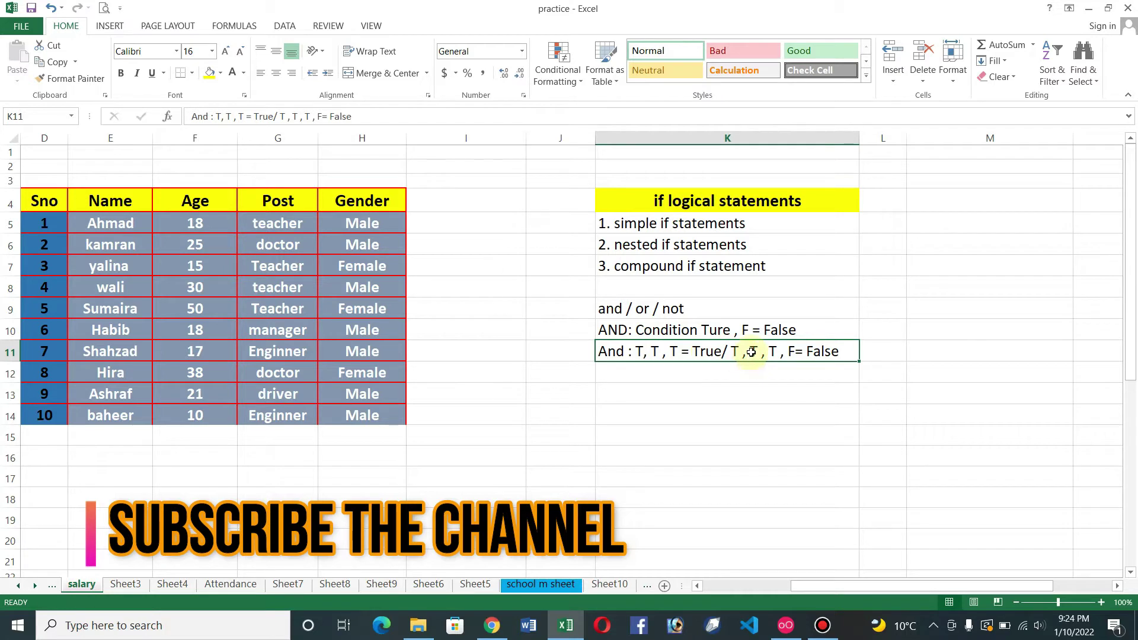
left_click(728, 373)
left_click(727, 353)
Write 'OR: T , F, F, F = True / F,F , f, = False' in K12, fixing typos
double_click(710, 372)
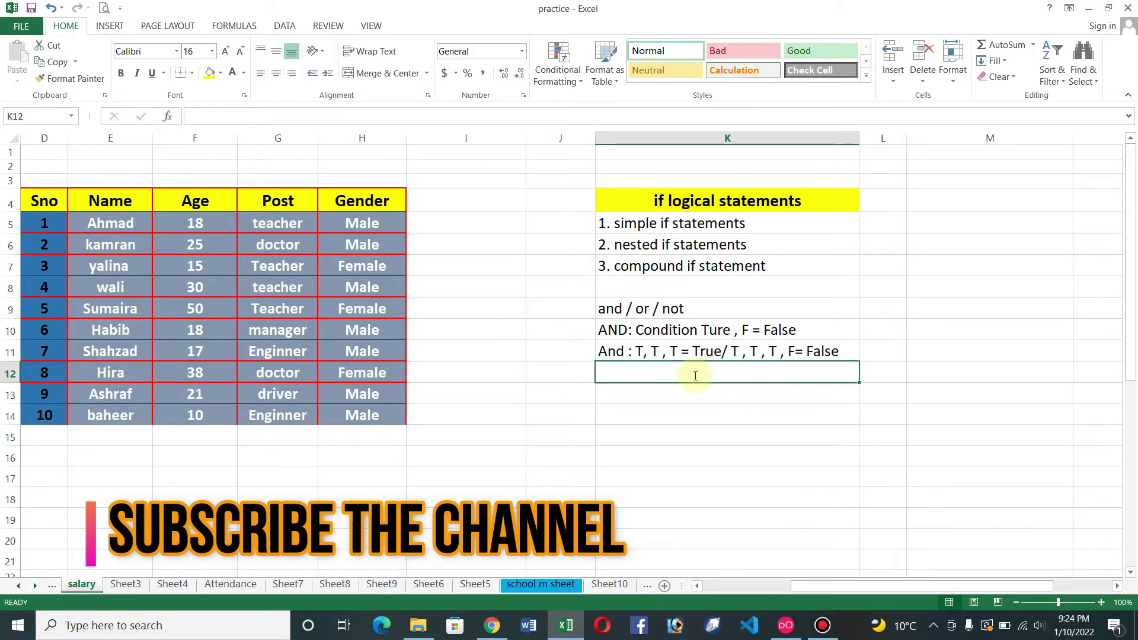
type("OR: ")
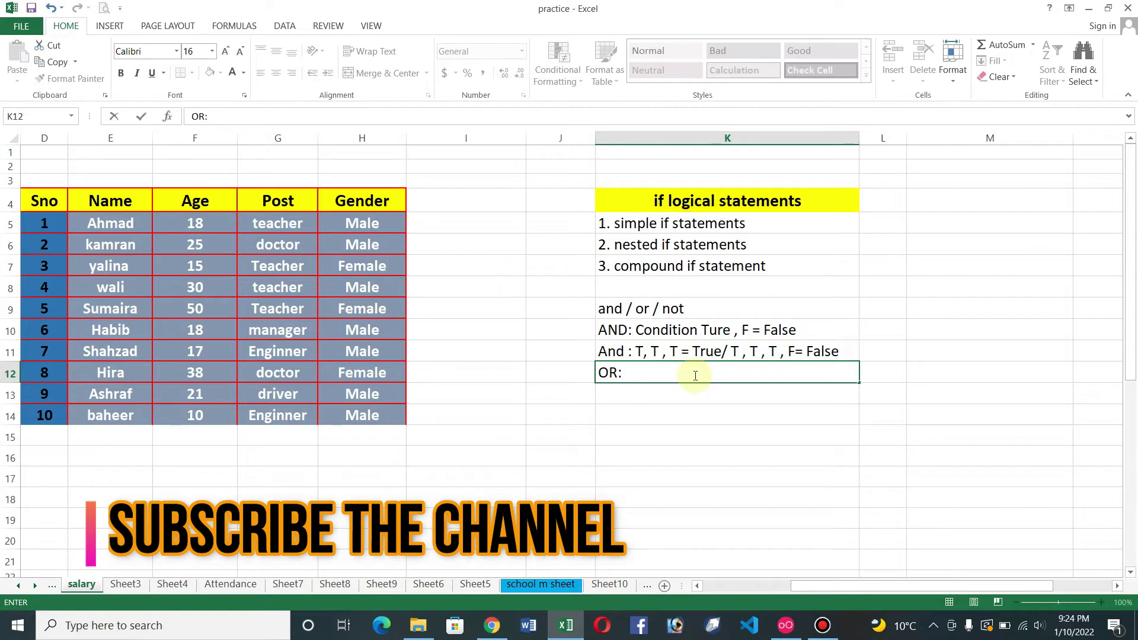
type("T")
type("FF")
type(" F, ")
type("F")
type("Tu")
key("BackSpace")
type("rue/ ")
type(" FF")
key("BackSpace")
type(",F")
type(" , f,")
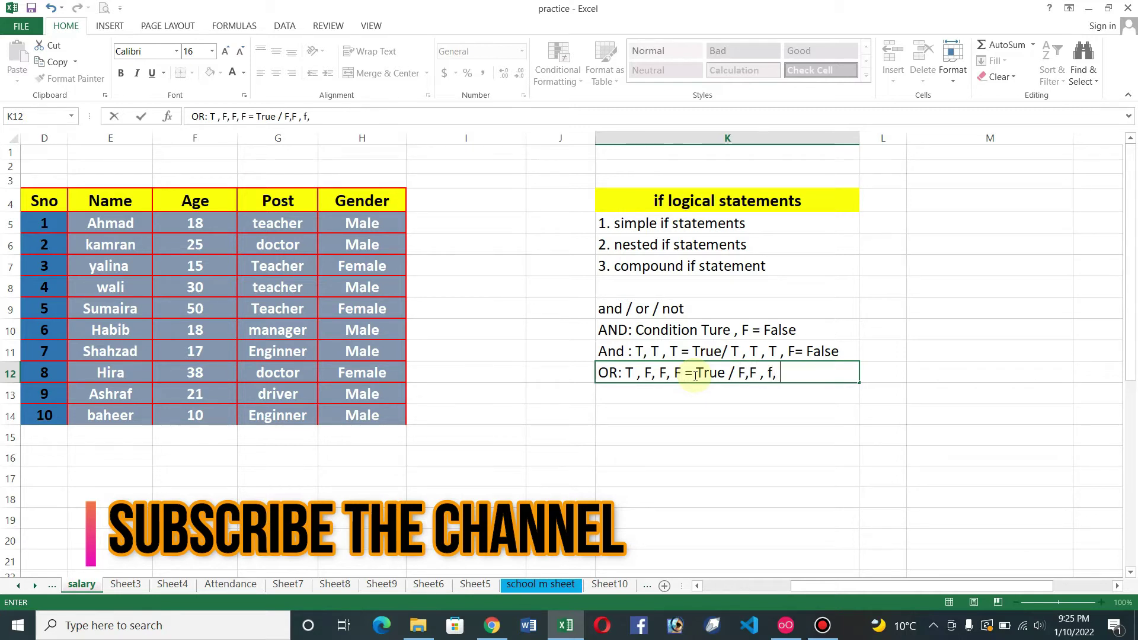
type(" = False")
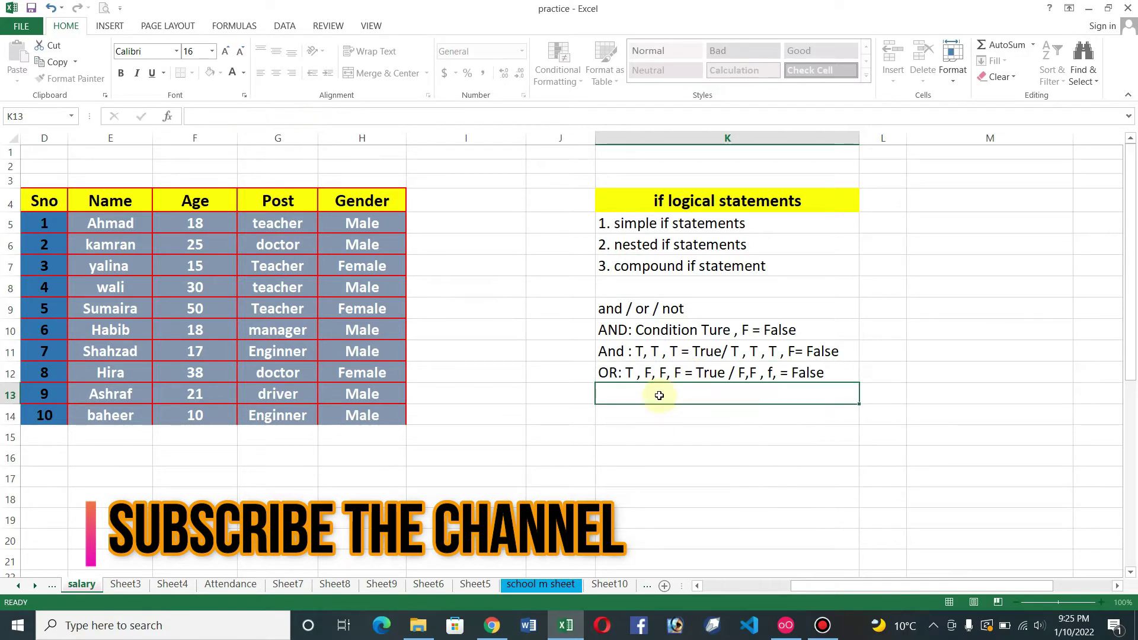
key("Return")
left_click(669, 351)
left_click(670, 370)
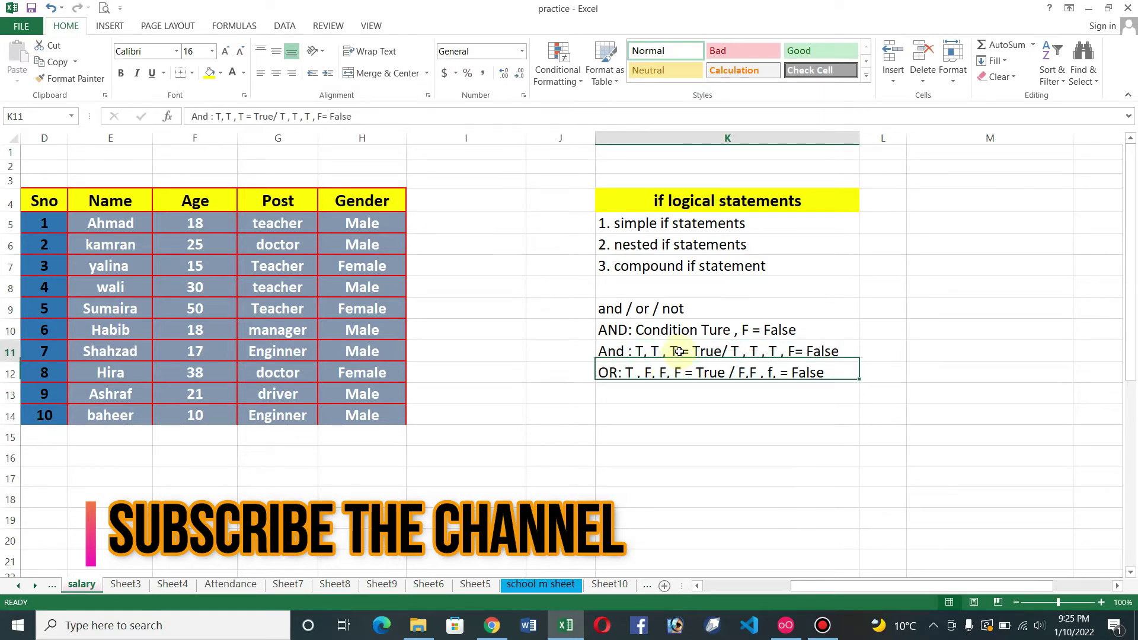
left_click(671, 369)
left_click(671, 354)
left_click(653, 374)
left_click(667, 353)
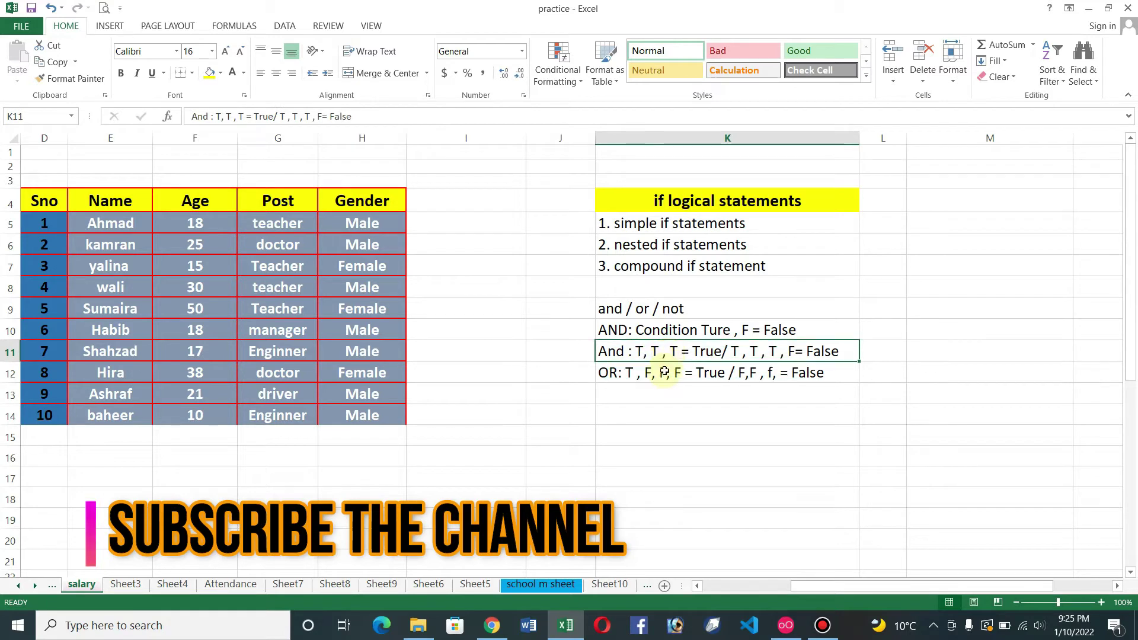
left_click(664, 372)
left_click(667, 372)
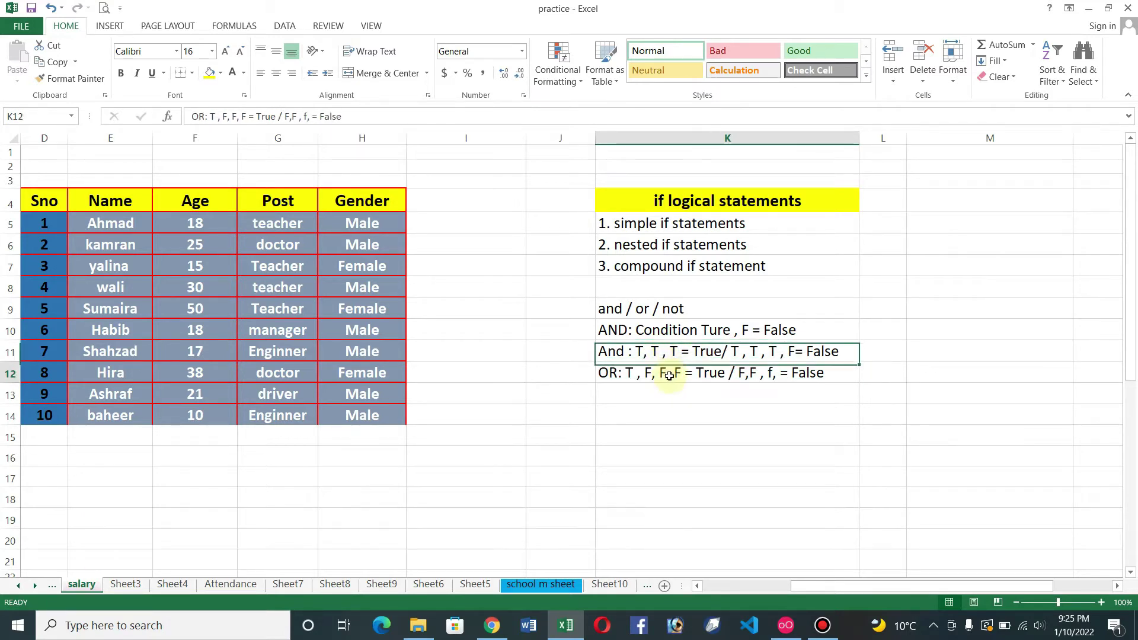
left_click(678, 353)
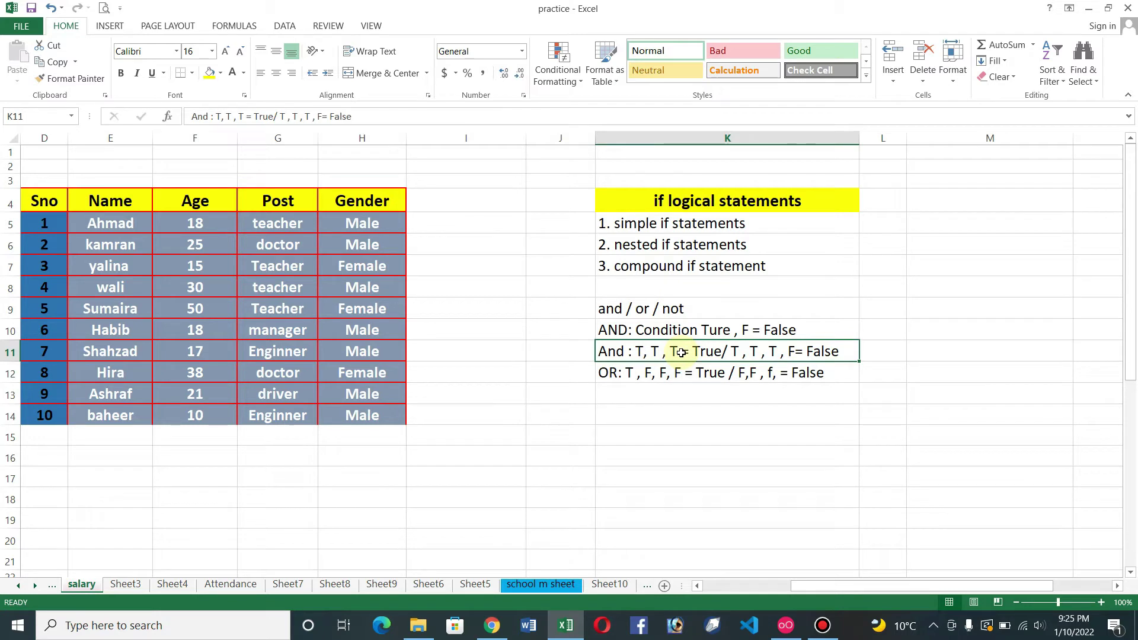
left_click(680, 369)
left_click(678, 353)
left_click(681, 373)
left_click(682, 353)
left_click(683, 372)
left_click(685, 354)
left_click(685, 371)
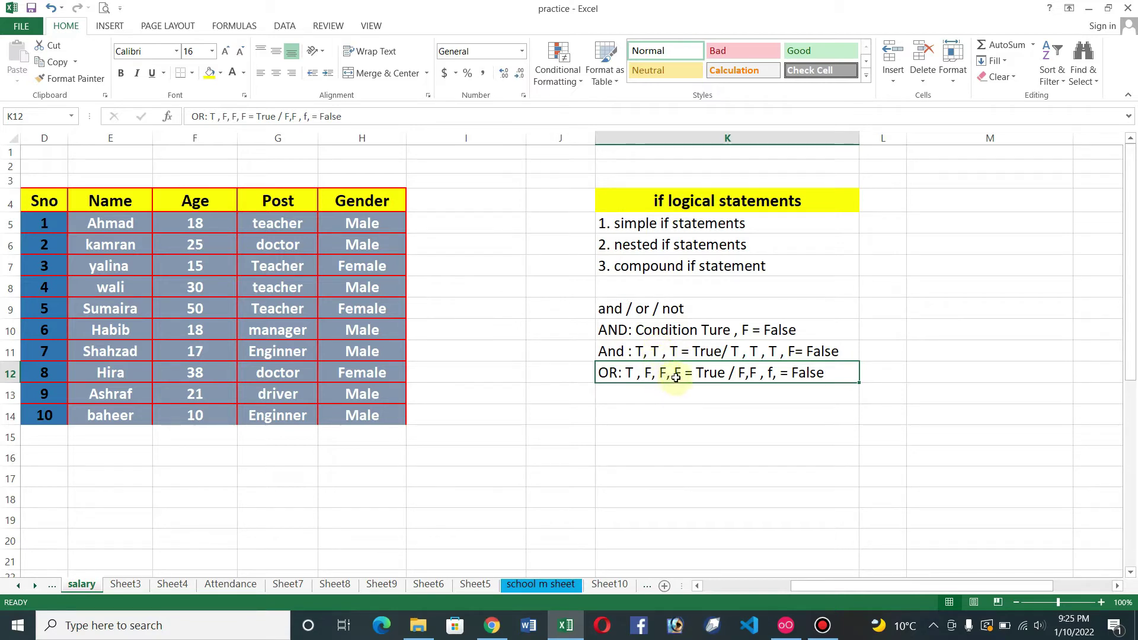
left_click(674, 354)
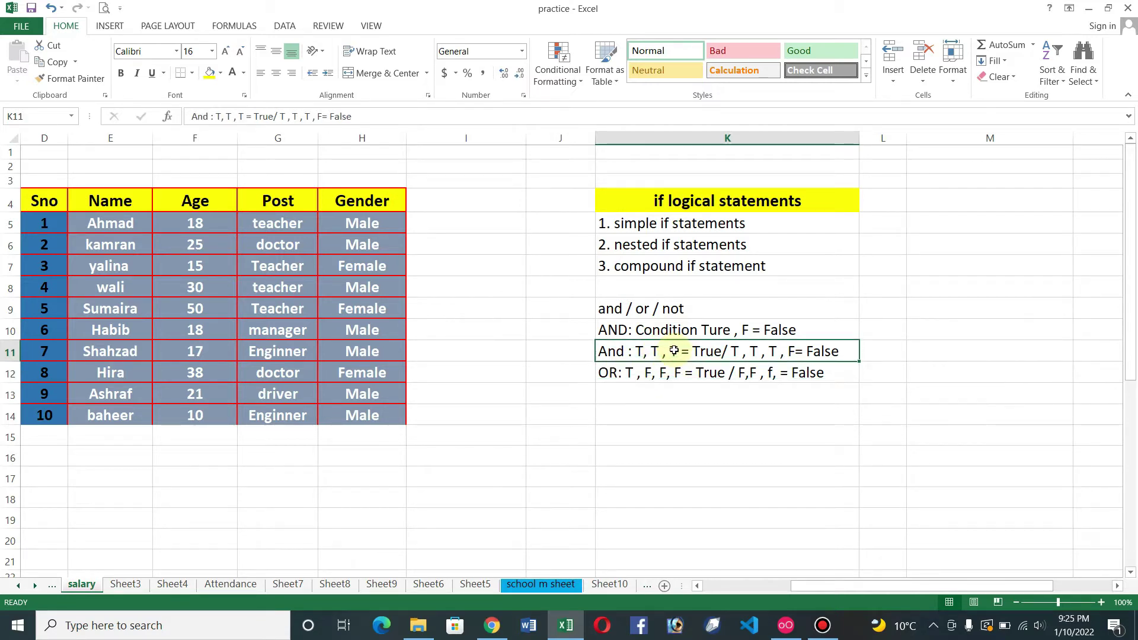
Enter 'NOT: Ture = False / False = True' in K13
left_click(651, 392)
type("No")
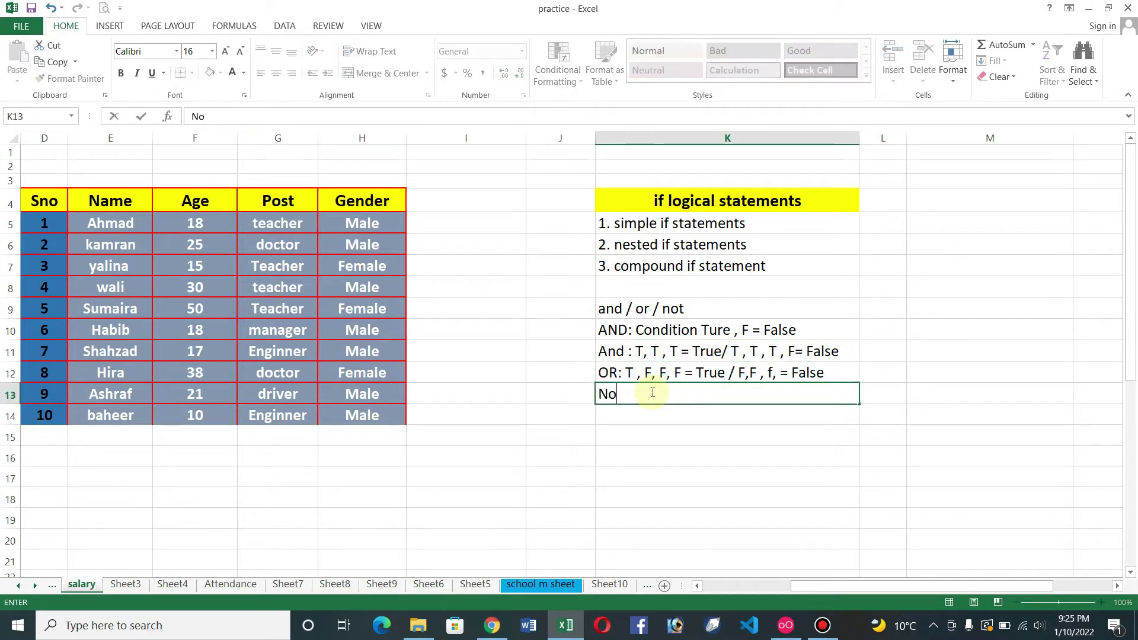
type("OT")
type(":  Ture = False /")
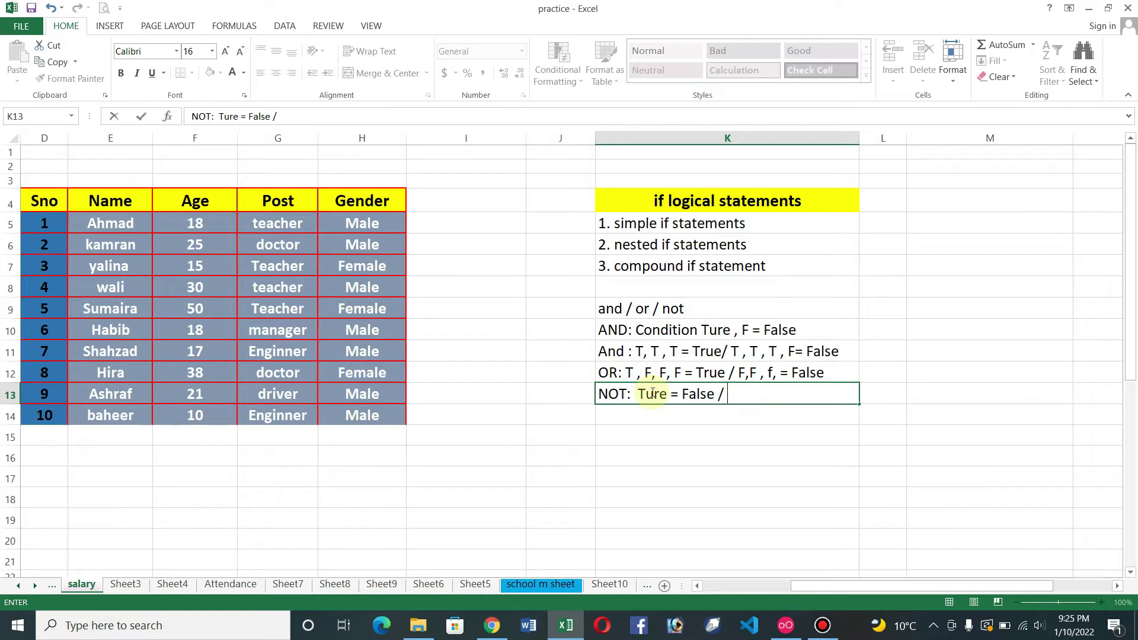
type(" False = True")
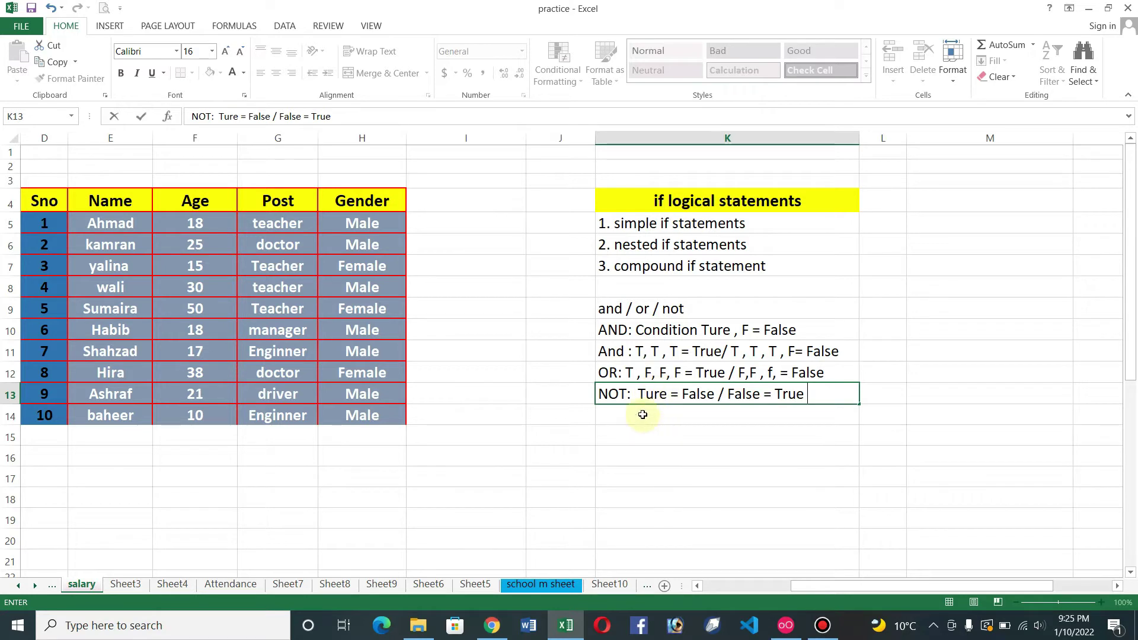
key("Return")
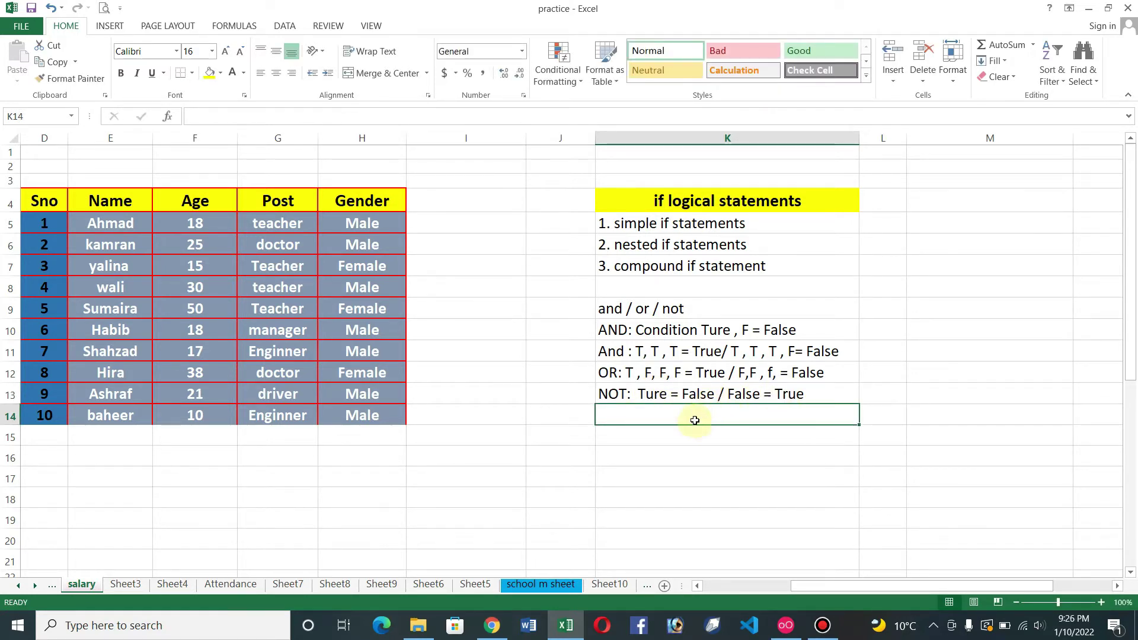
left_click(704, 399)
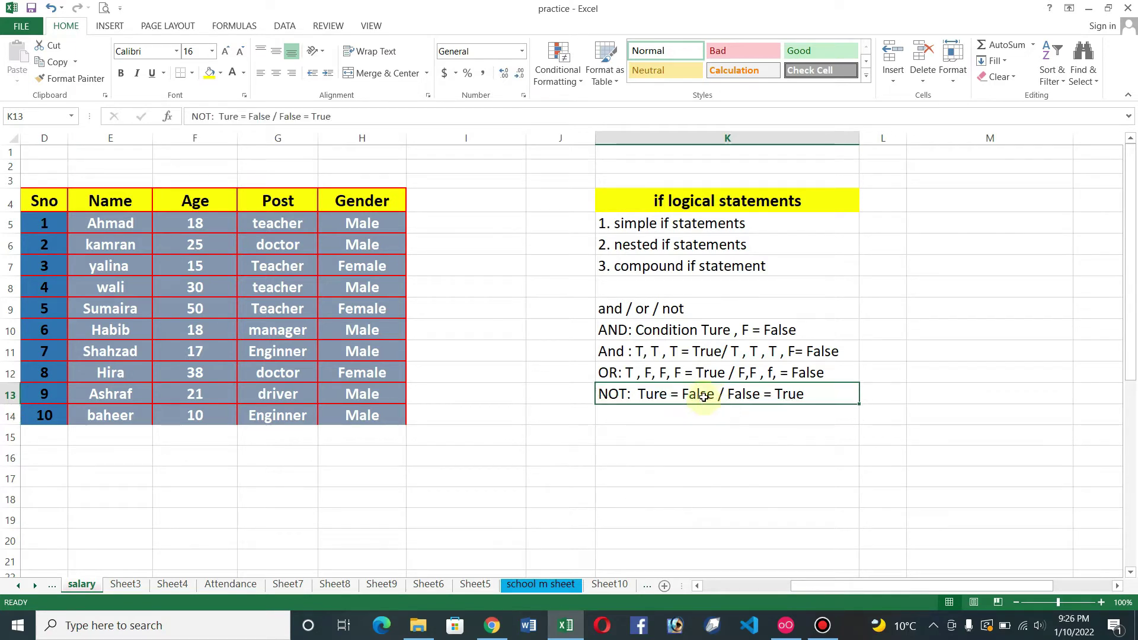
left_click(703, 373)
left_click(727, 351)
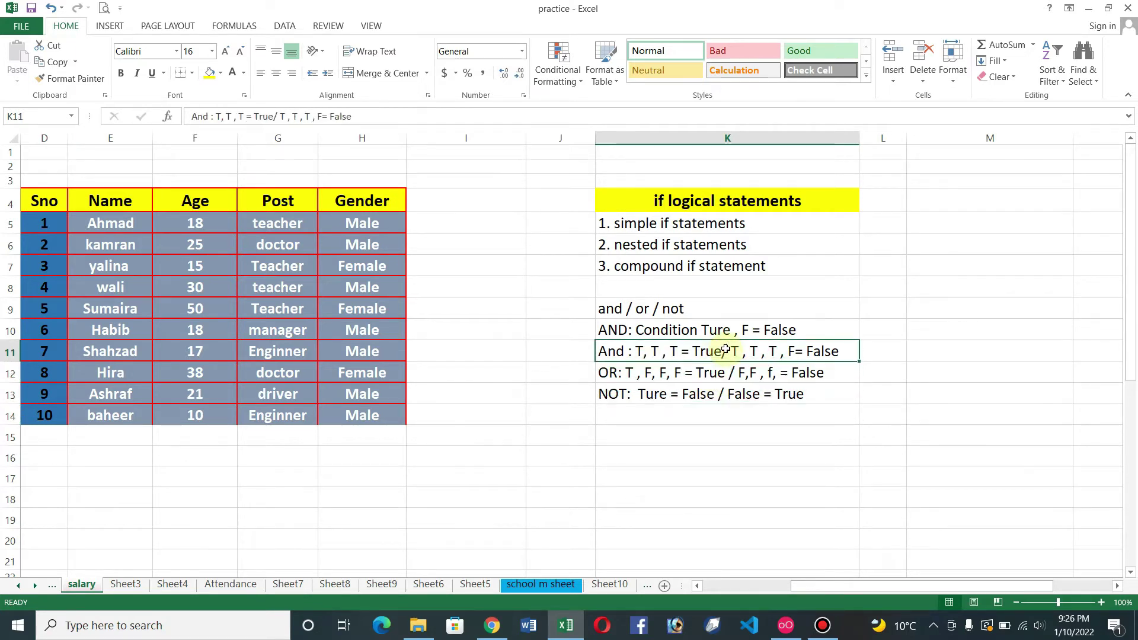
left_click(703, 308)
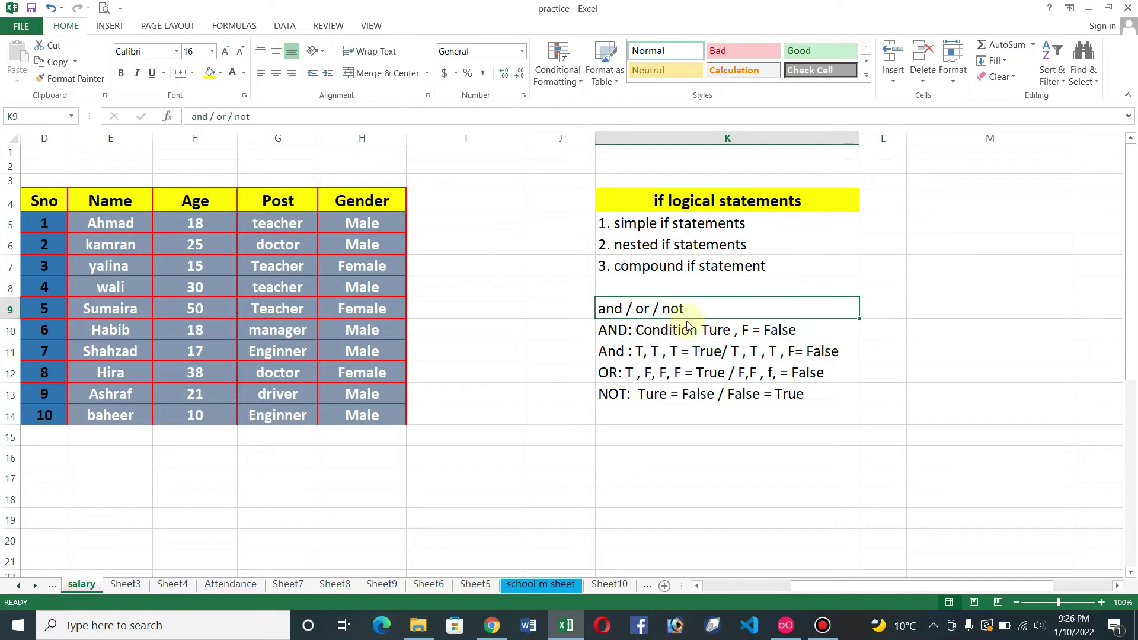
left_click_drag(703, 317, 694, 331)
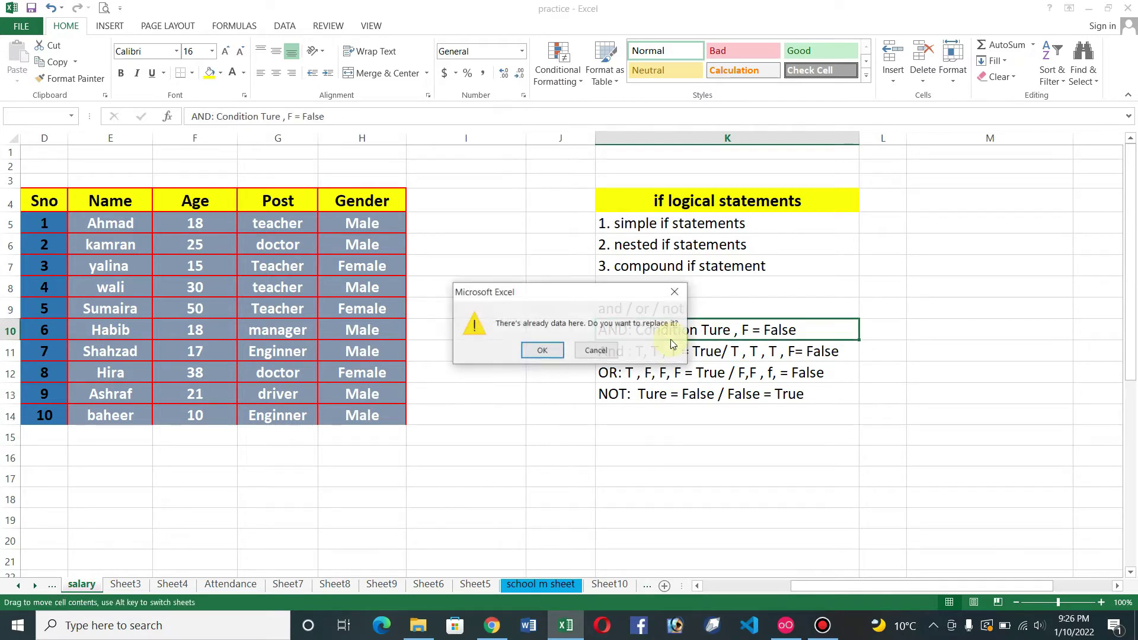
left_click(674, 292)
left_click_drag(463, 208, 551, 223)
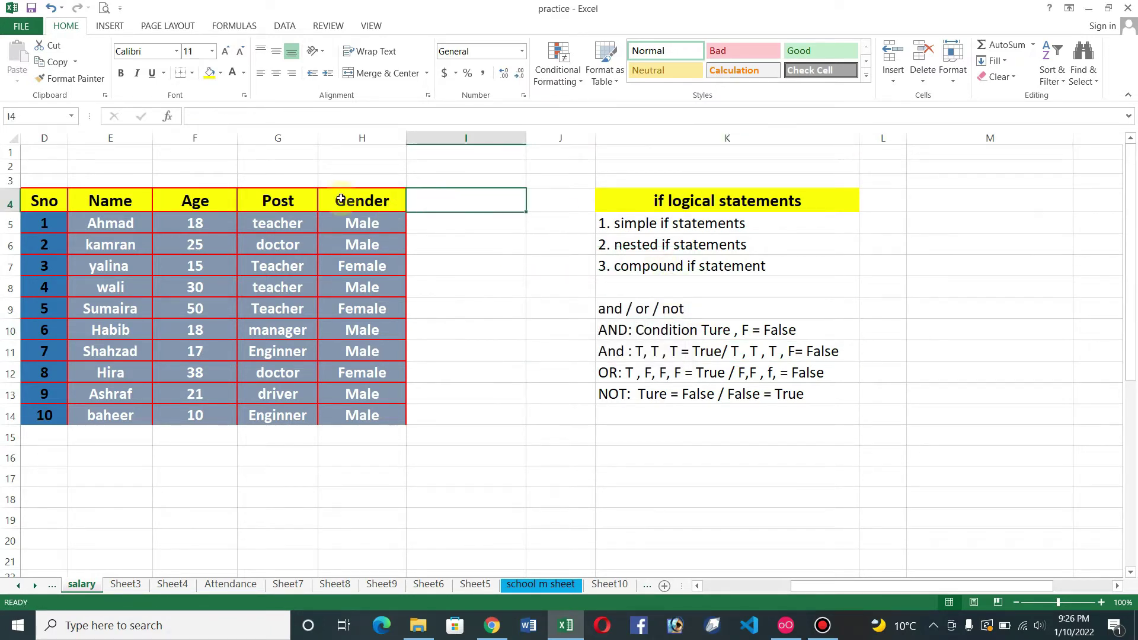
left_click(45, 202)
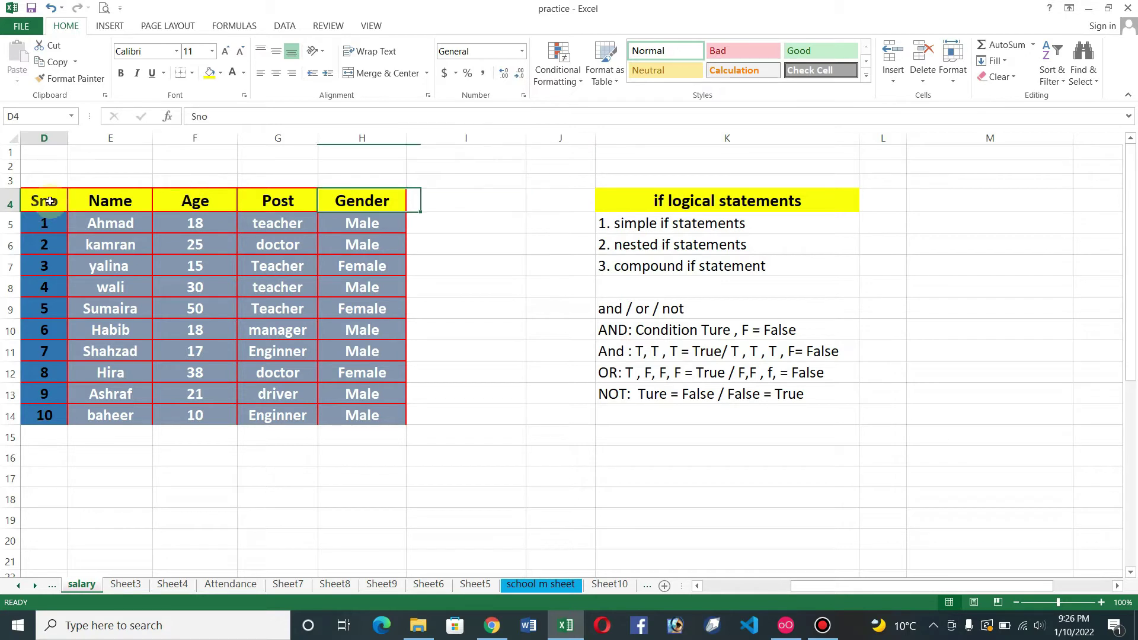
left_click(94, 201)
left_click(170, 203)
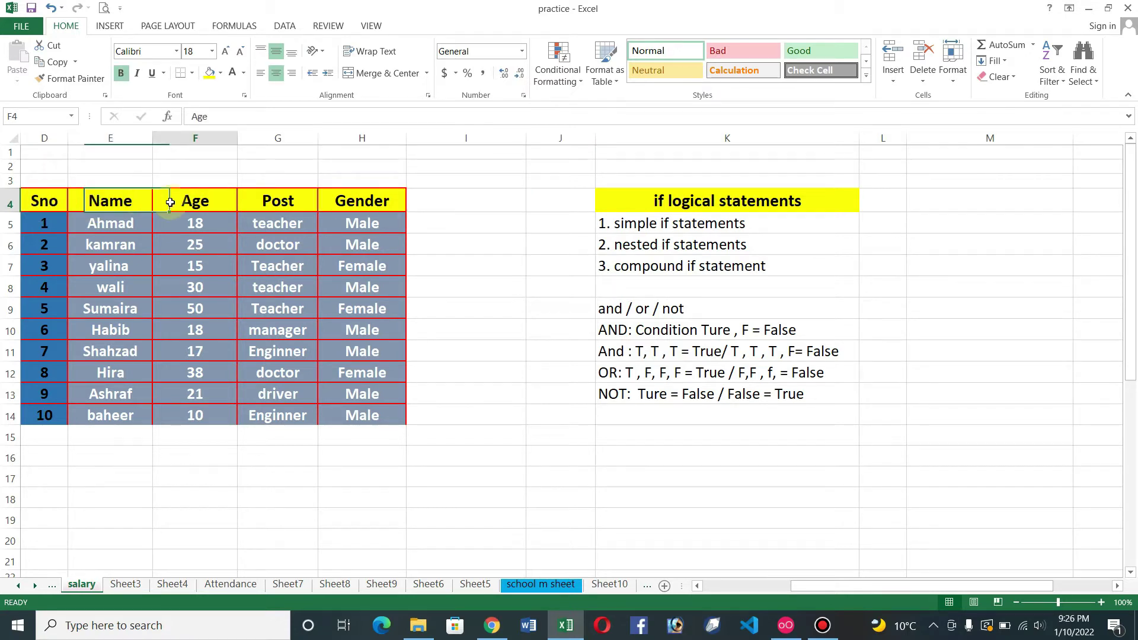
left_click(267, 200)
left_click(342, 202)
left_click(288, 205)
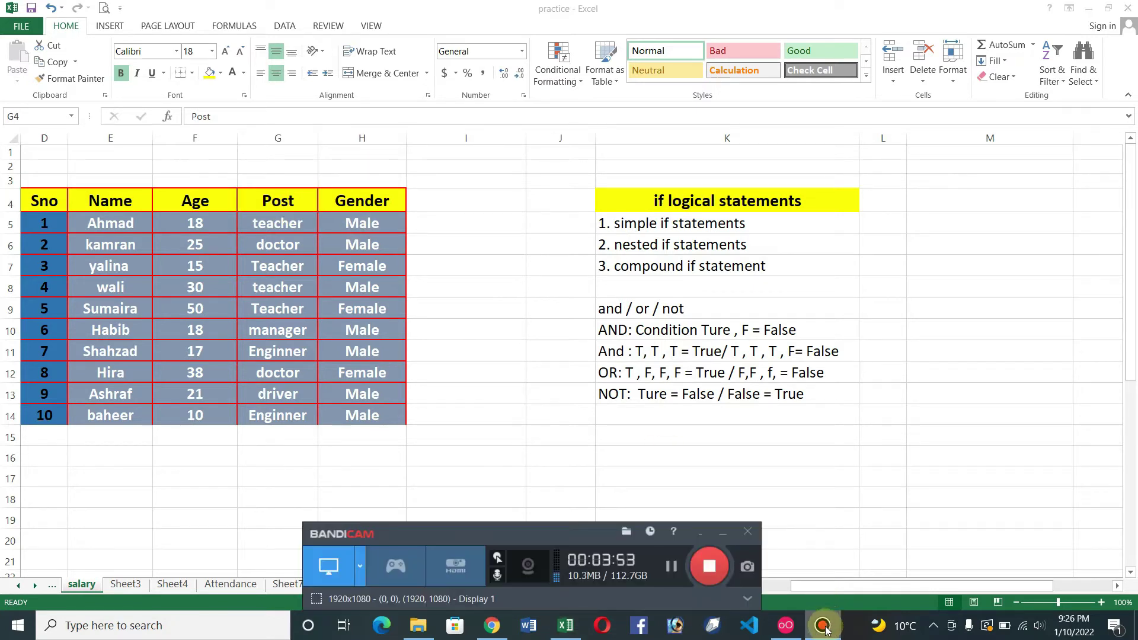
left_click(471, 201)
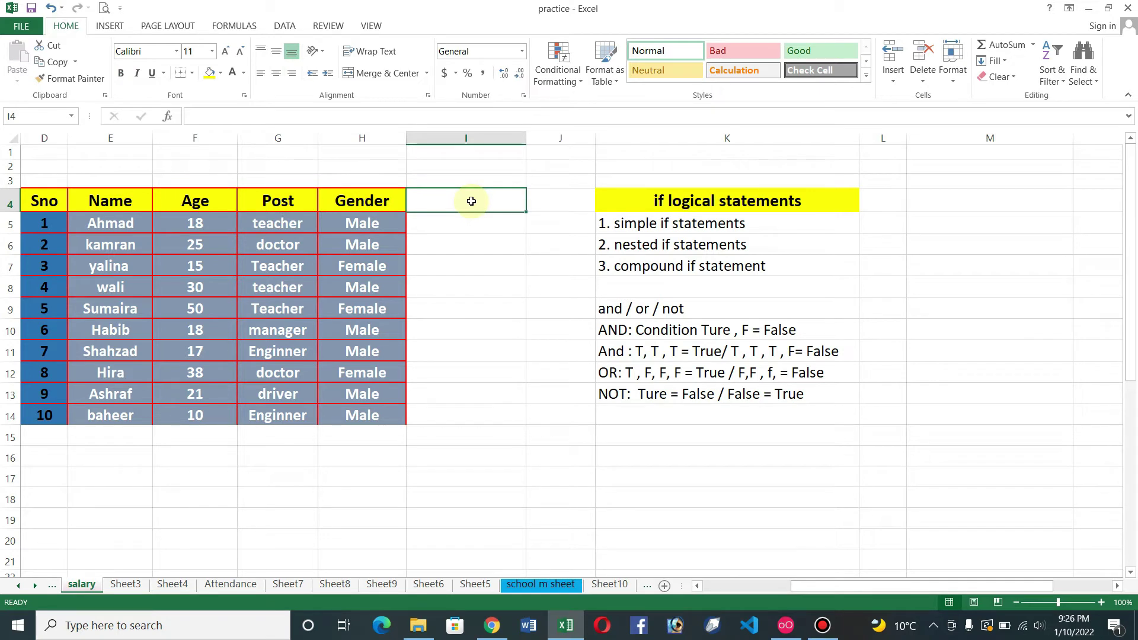
type("BLodo")
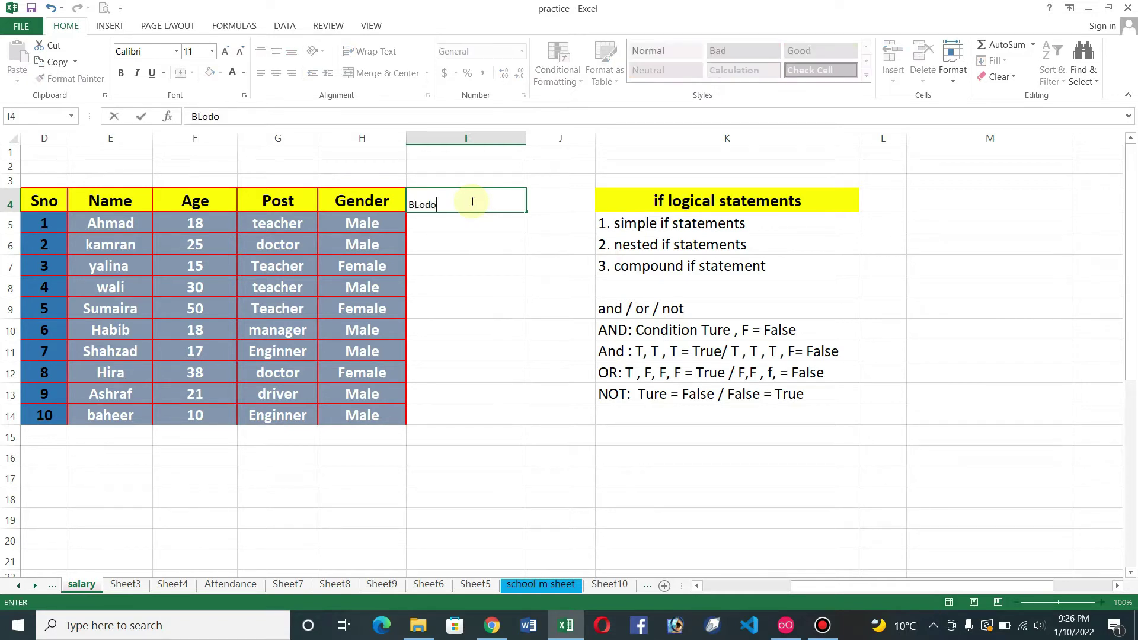
Enter 'Blood Donation' in I4 and widen column I to fit it
key("BackSpace")
key("BackSpace")
type("lood Donation")
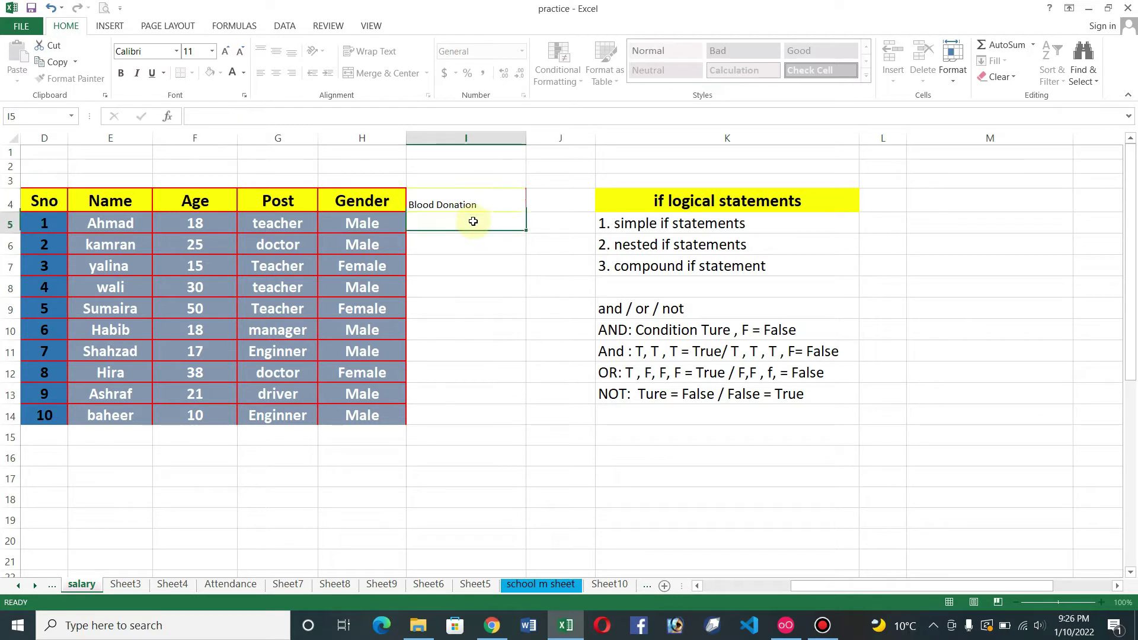
key("Return")
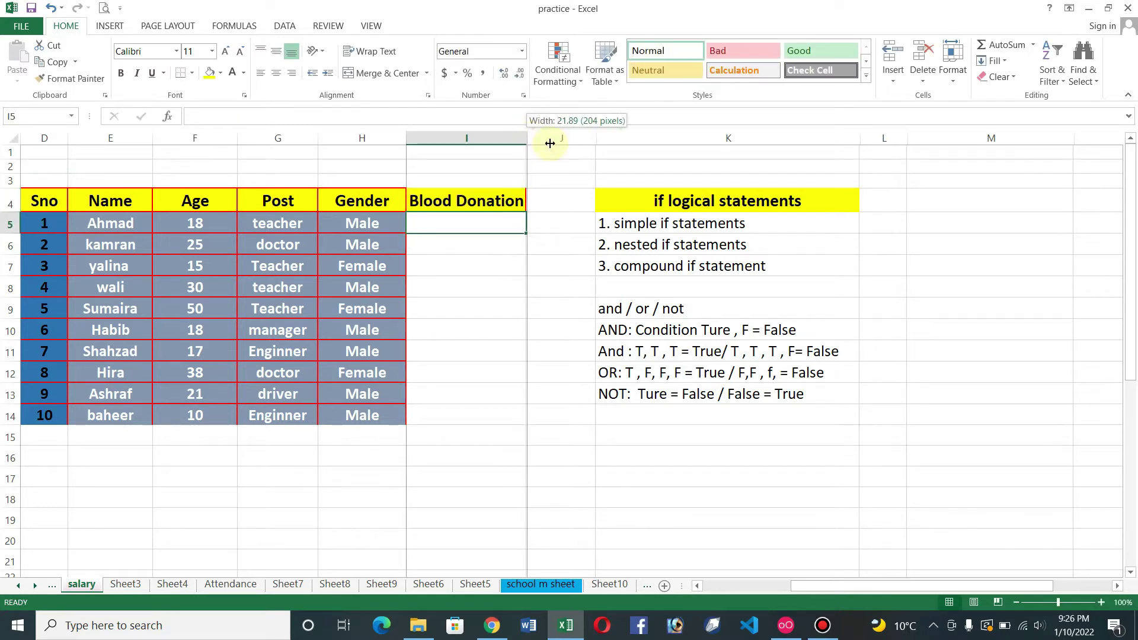
left_click_drag(526, 138, 556, 138)
left_click(487, 246)
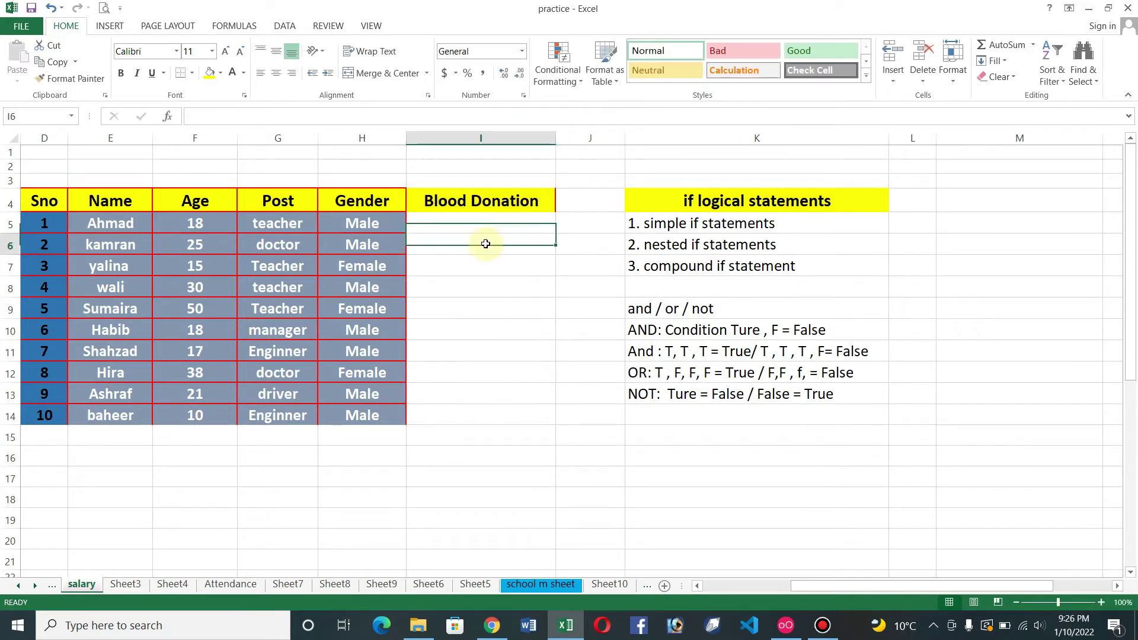
left_click(486, 224)
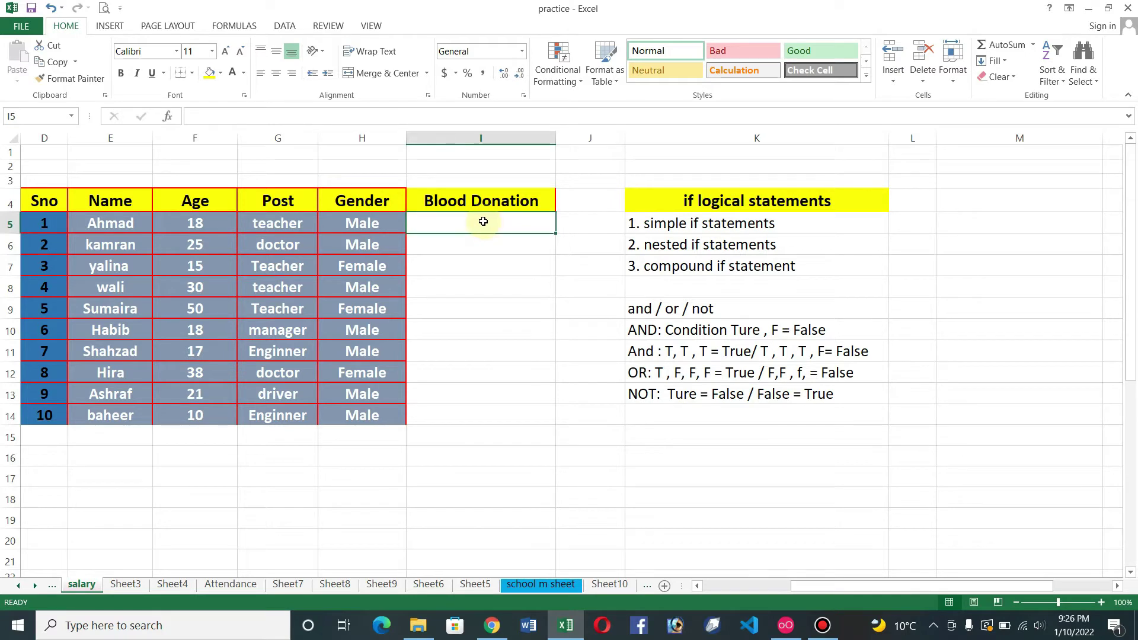
left_click(475, 245)
left_click(481, 222)
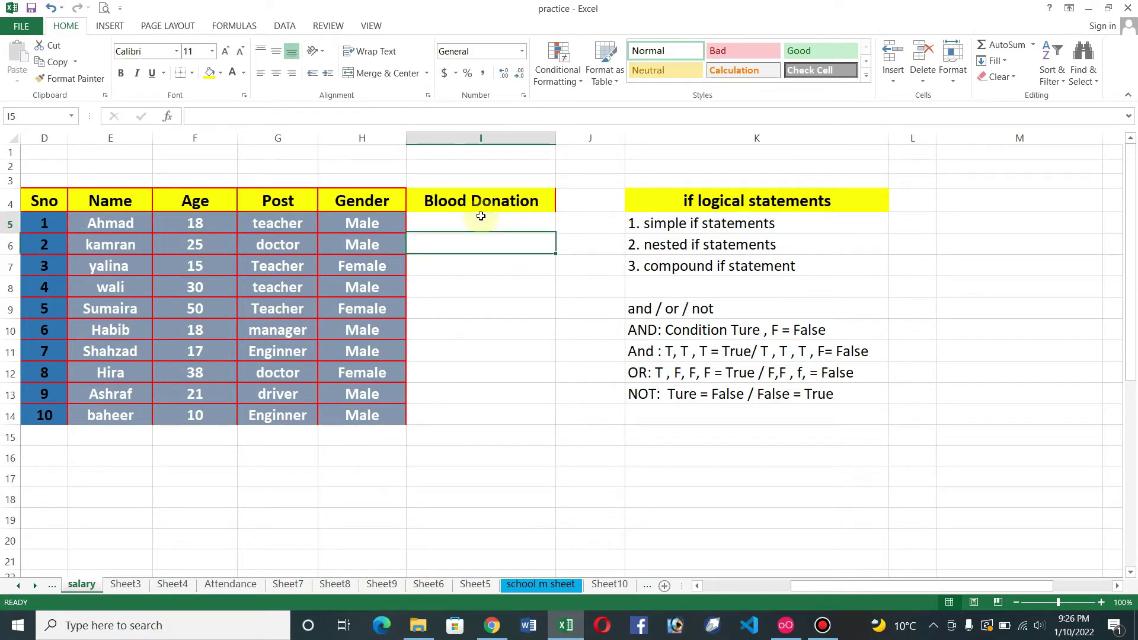
left_click(203, 222)
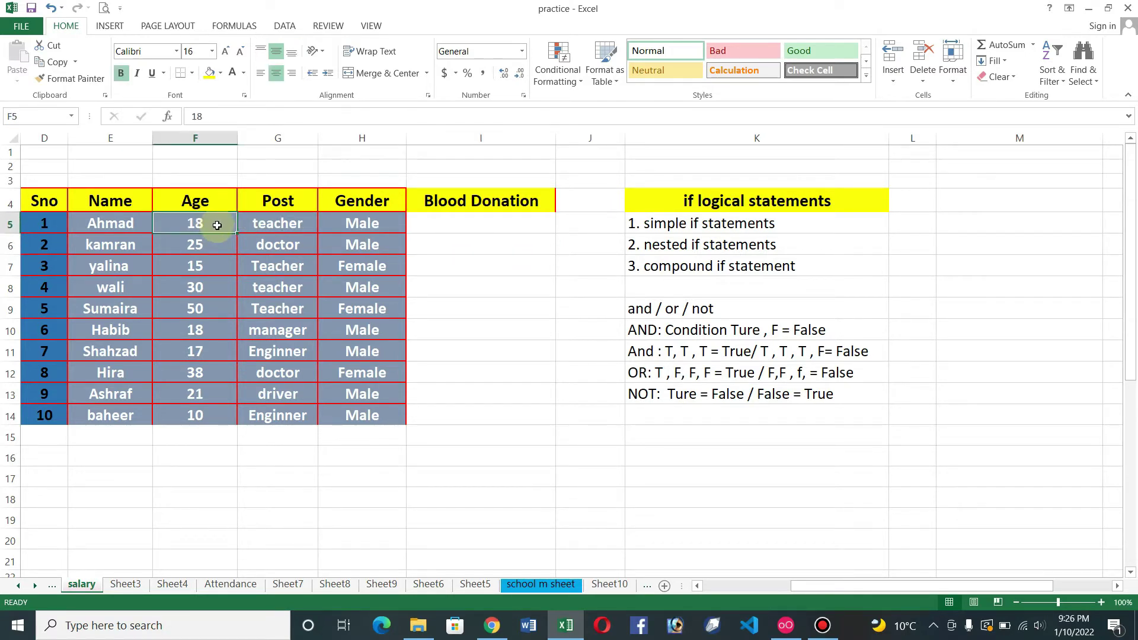
left_click(367, 223)
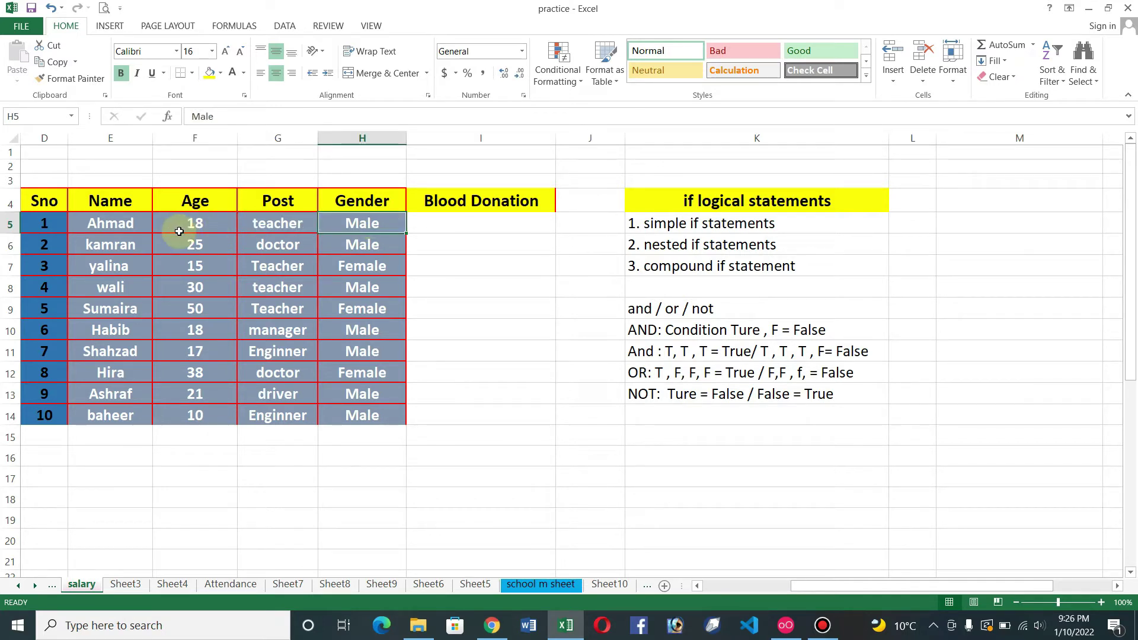
left_click(198, 224)
left_click(386, 222)
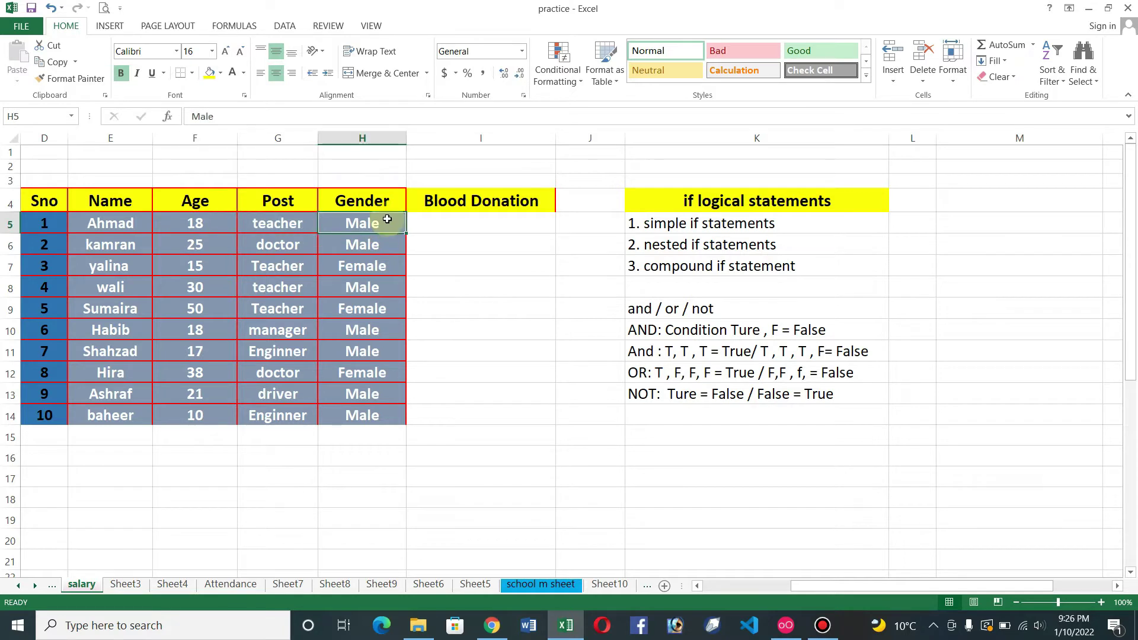
left_click(213, 224)
left_click(360, 224)
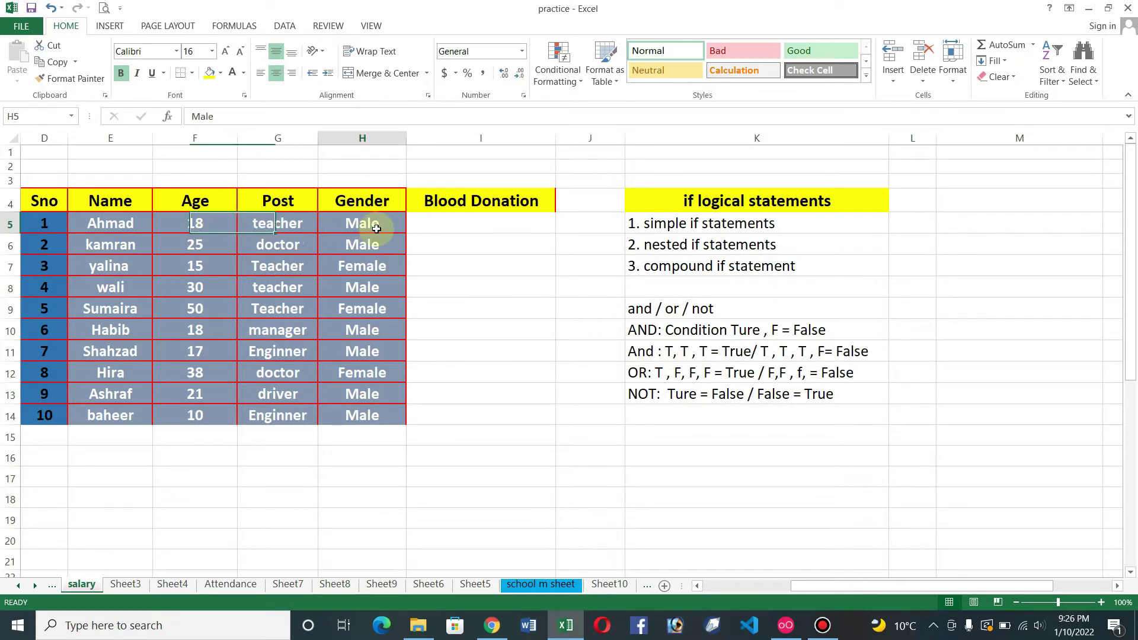
left_click(216, 224)
left_click(374, 225)
left_click(214, 224)
left_click(360, 224)
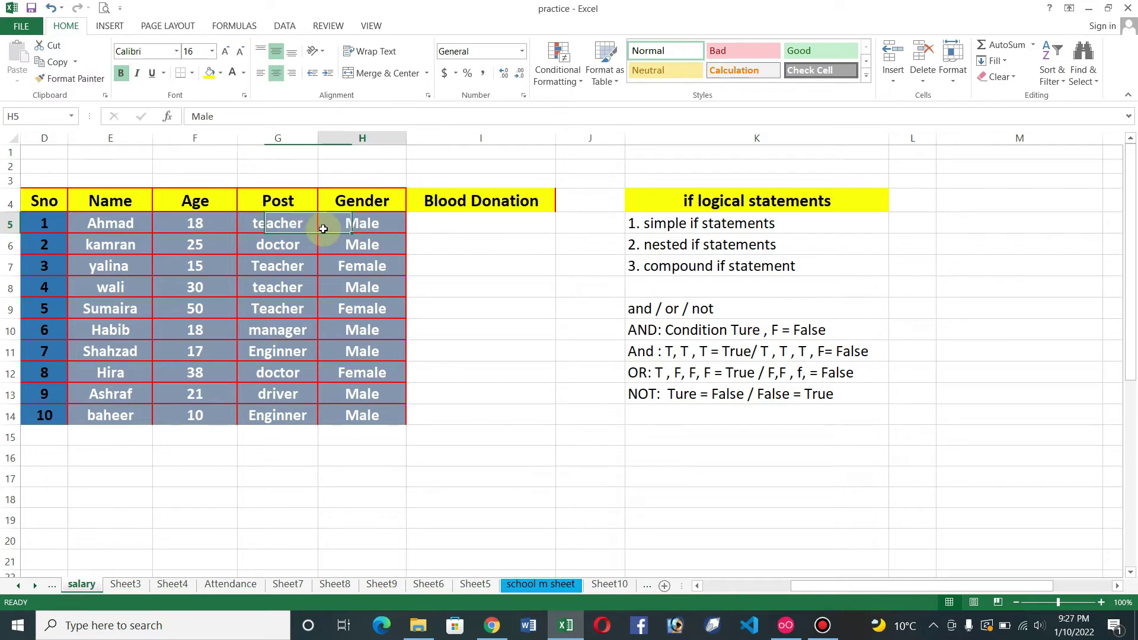
left_click(284, 224)
left_click(361, 227)
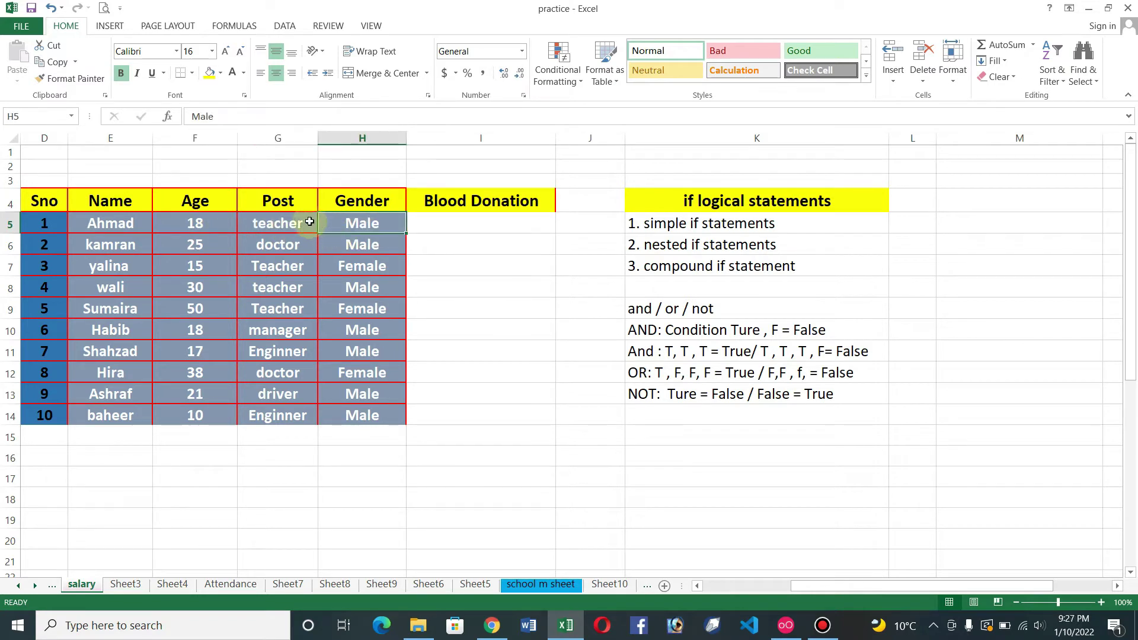
left_click(284, 224)
left_click(219, 230)
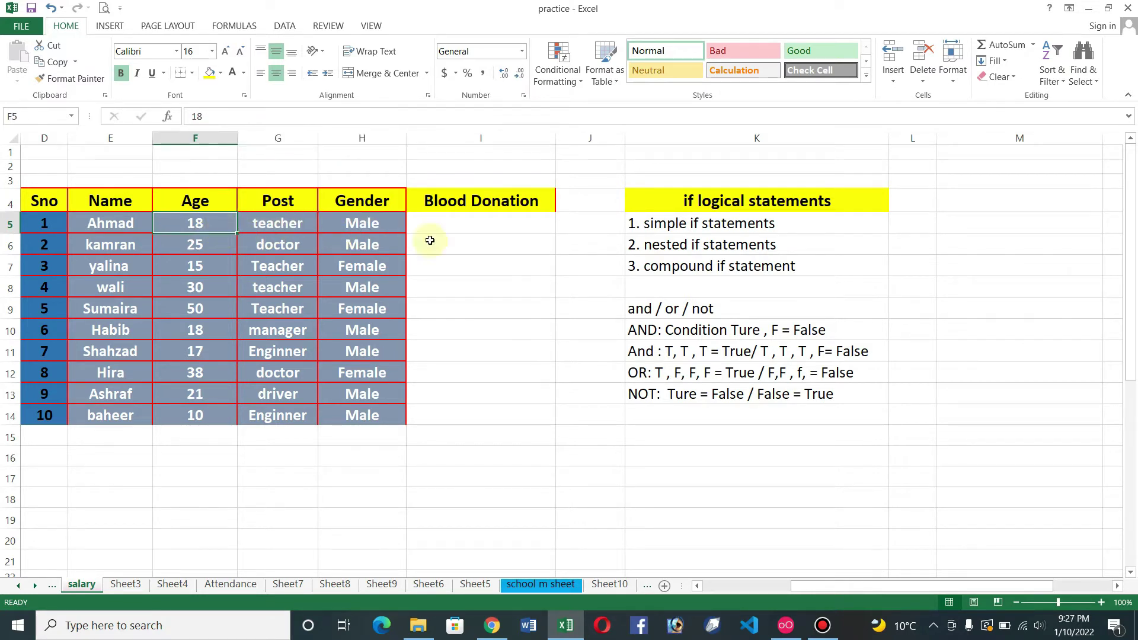
left_click(363, 229)
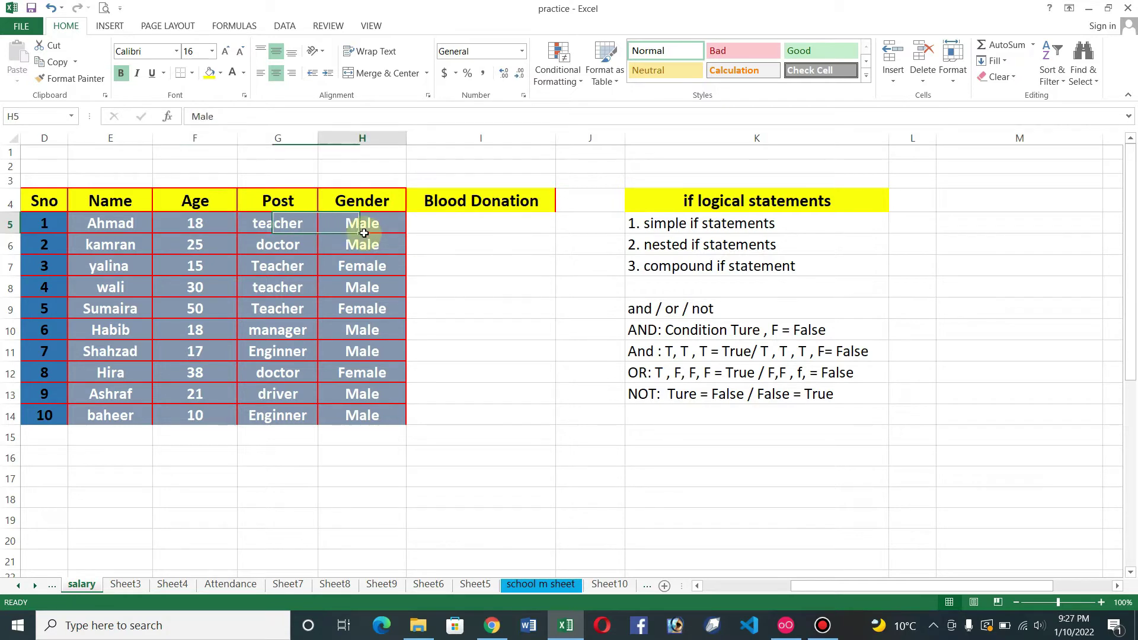
left_click(220, 224)
left_click(271, 224)
left_click(194, 224)
left_click(459, 229)
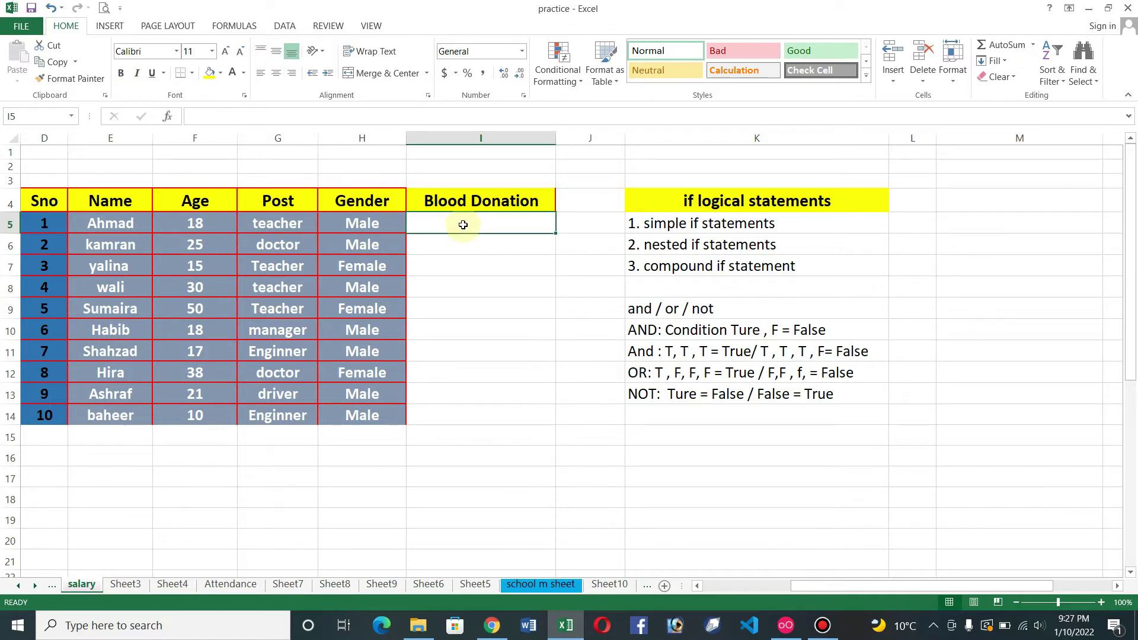
left_click(375, 223)
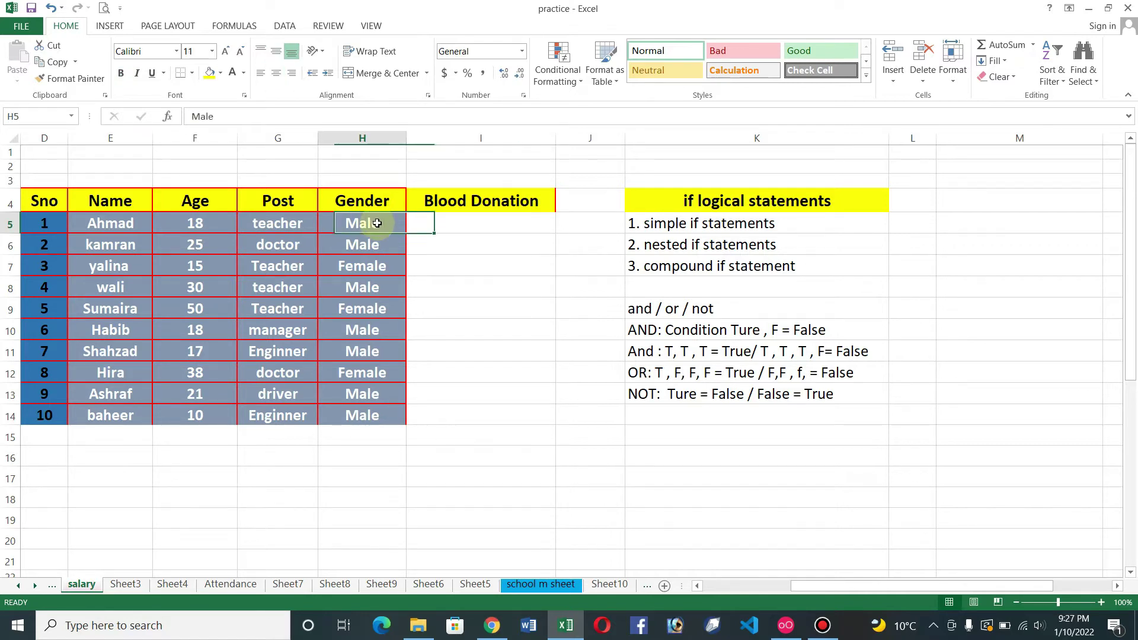
left_click(210, 224)
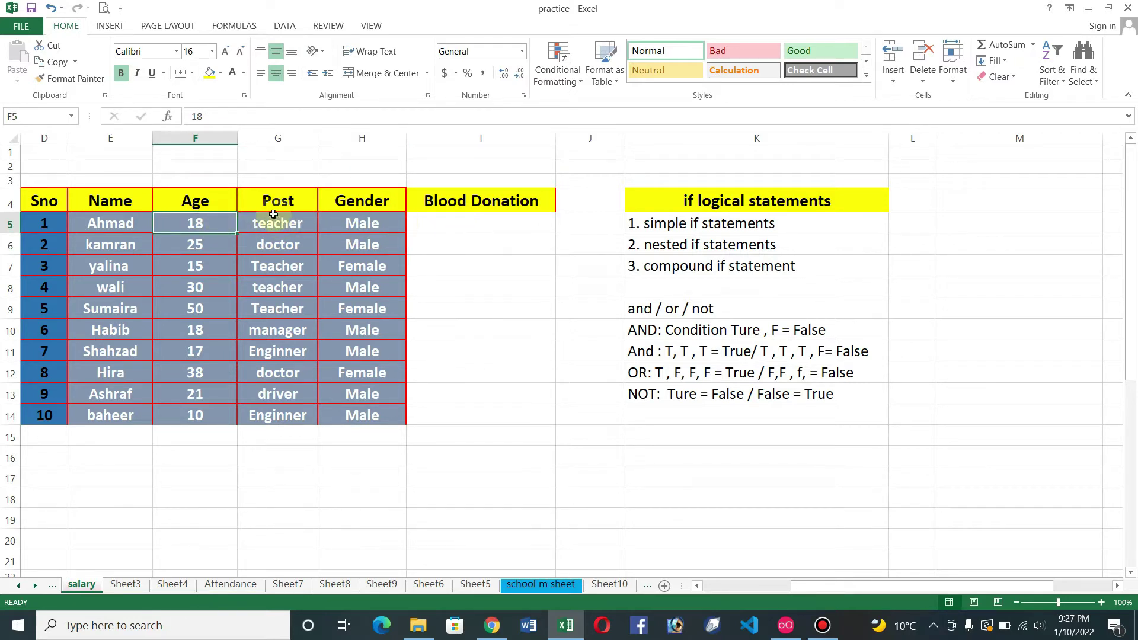
left_click(481, 245)
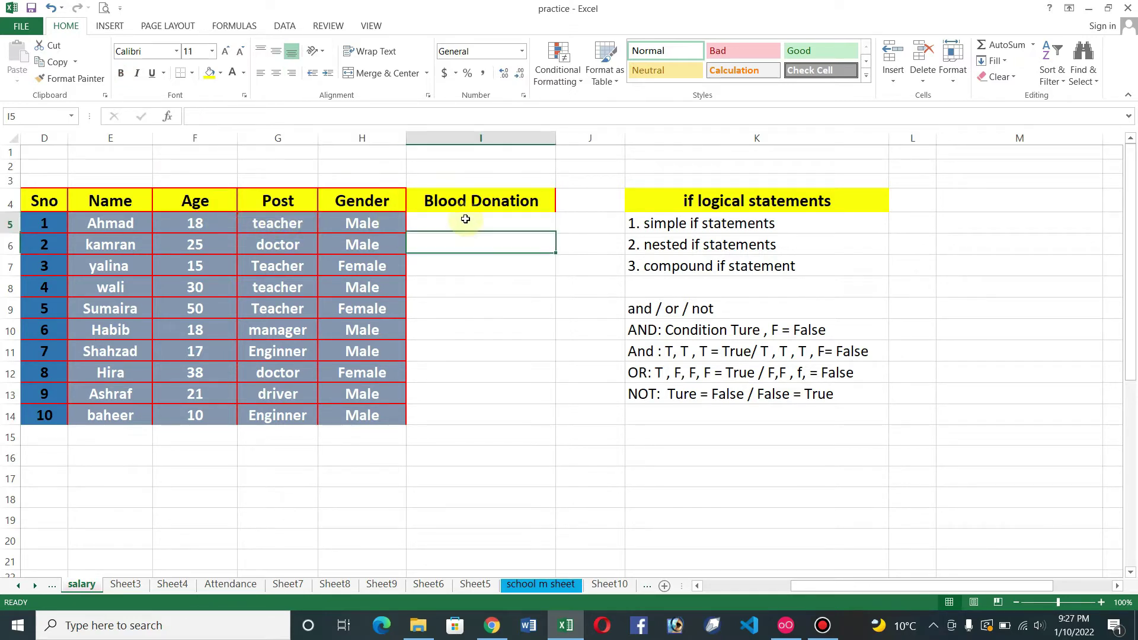
left_click(465, 219)
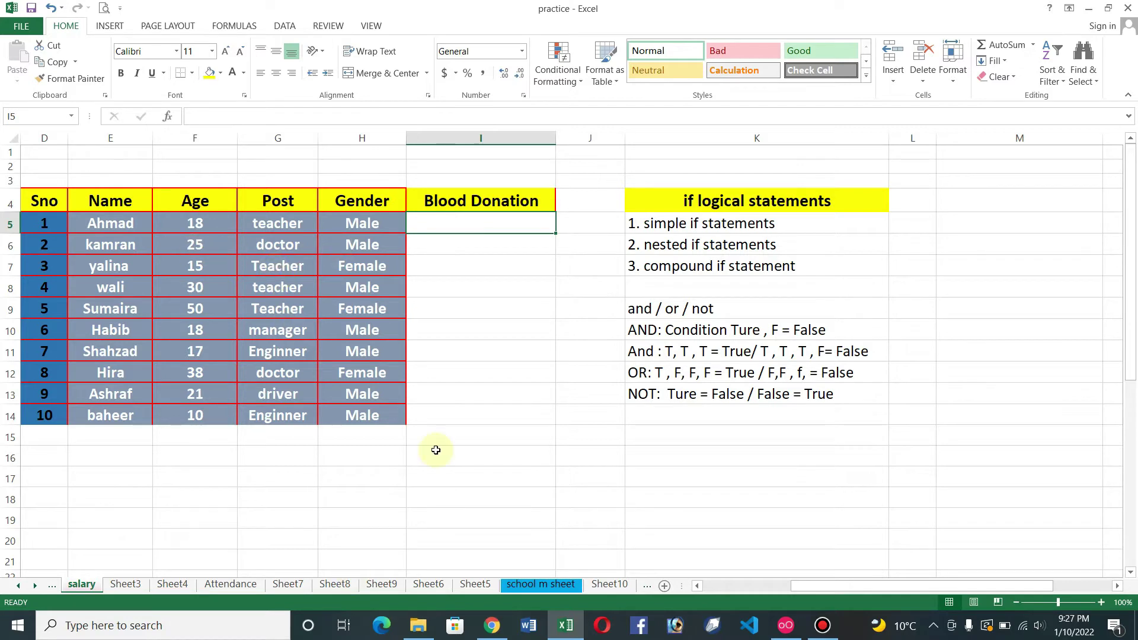
left_click(484, 247)
left_click(485, 225)
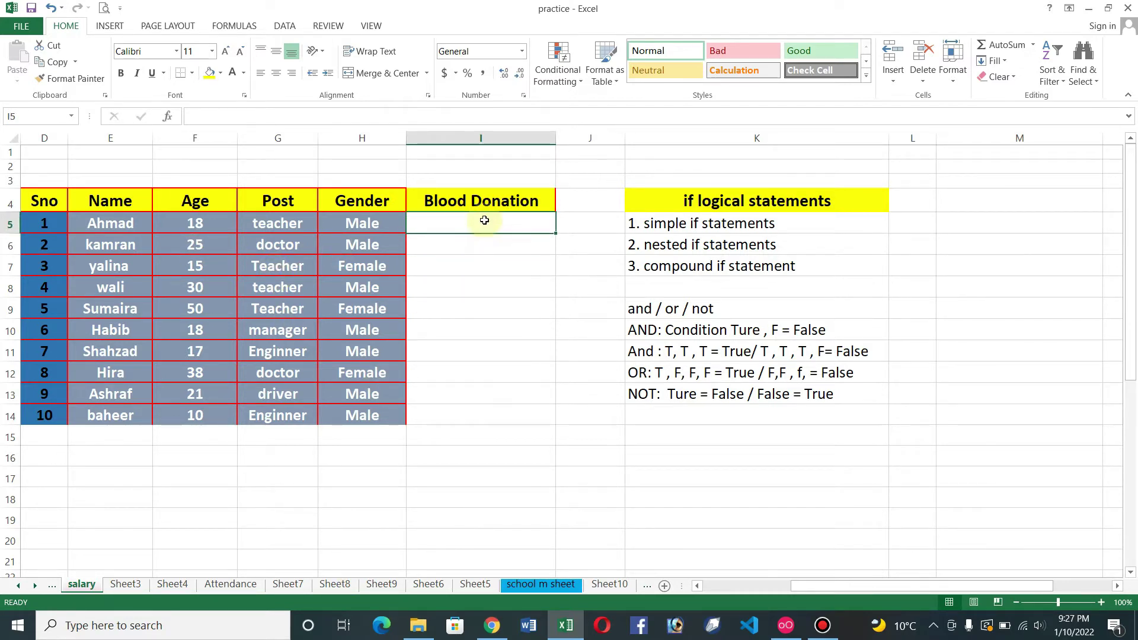
left_click(45, 436)
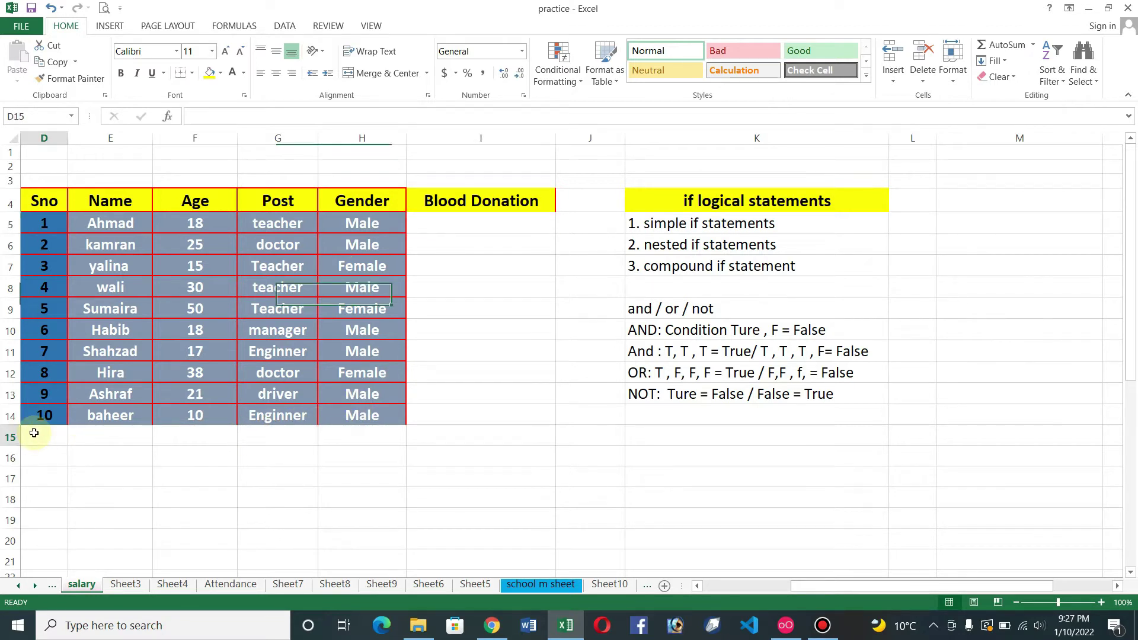
left_click(98, 436)
left_click(194, 435)
left_click(277, 436)
left_click(362, 434)
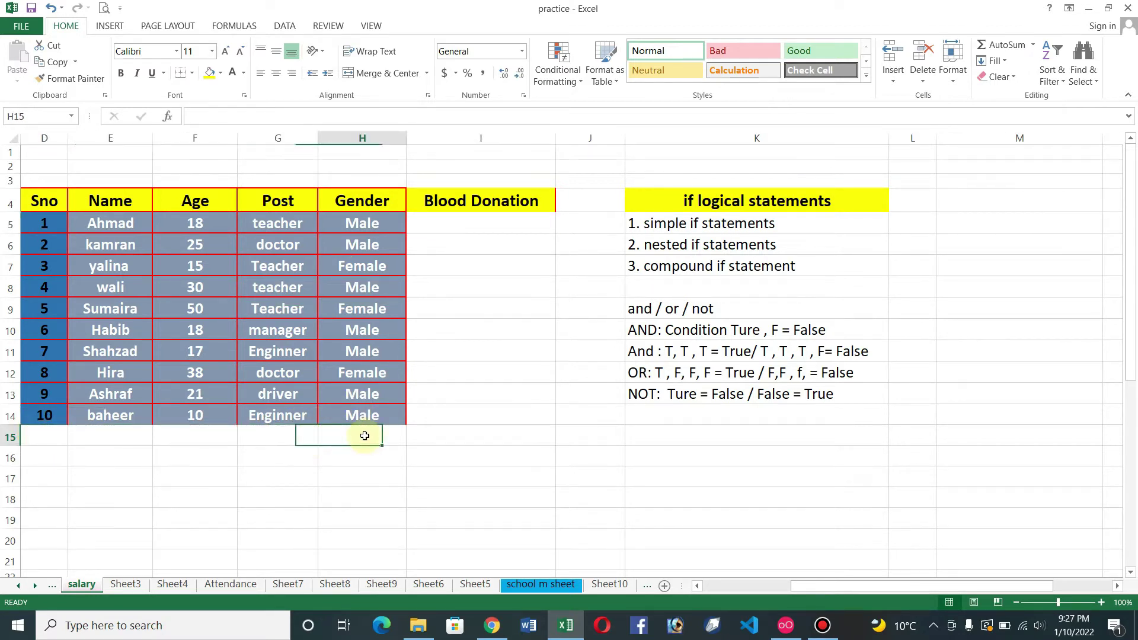
left_click(488, 223)
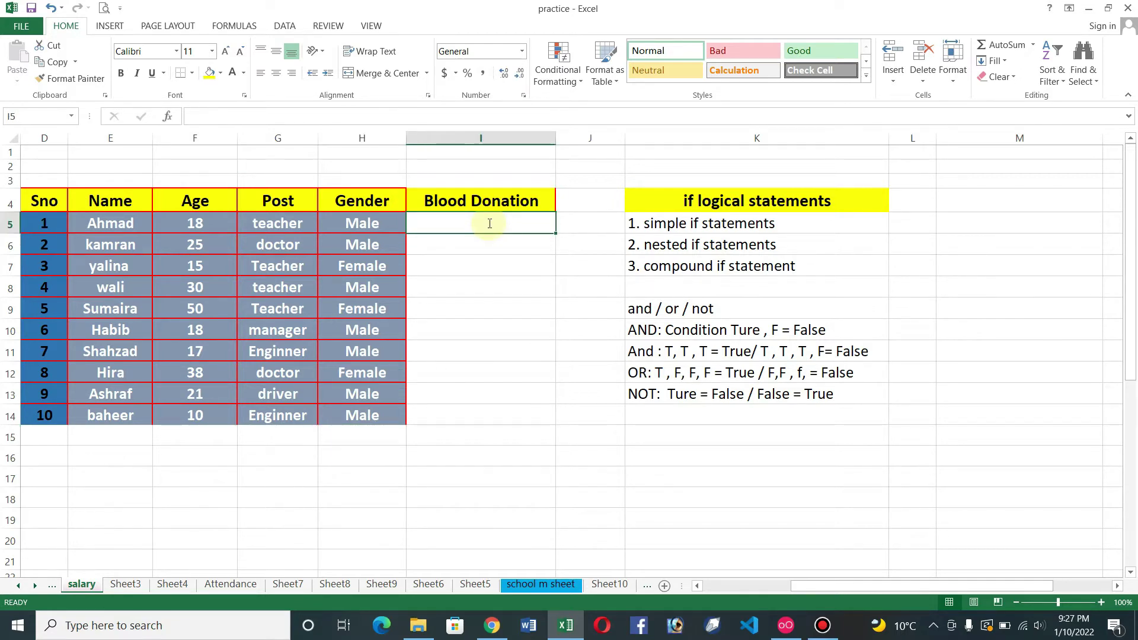
type("=")
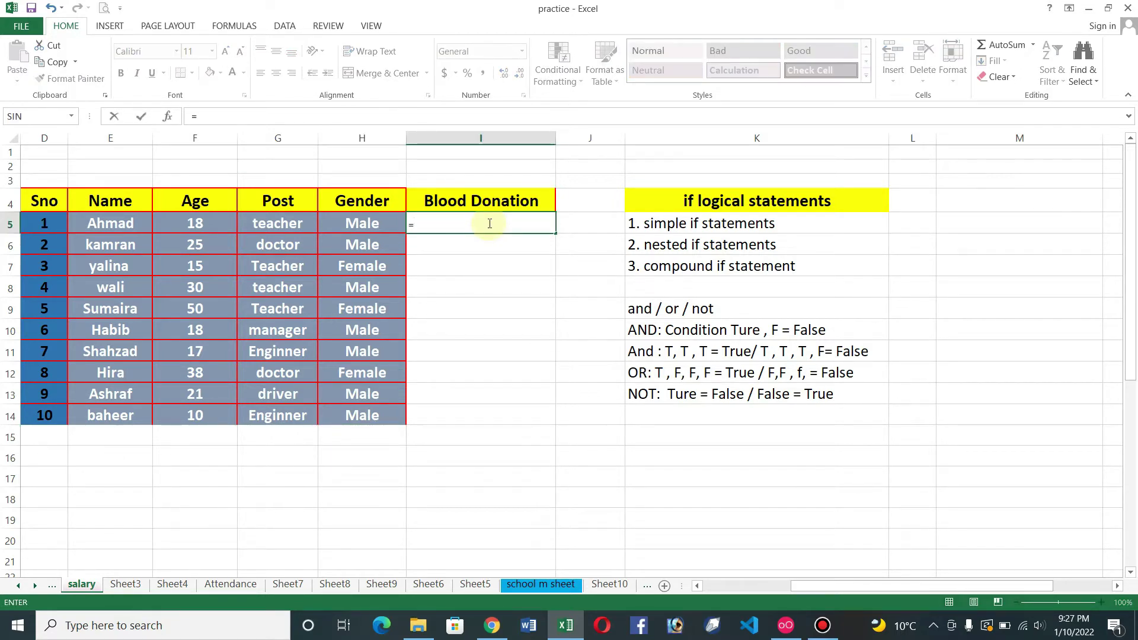
type("if")
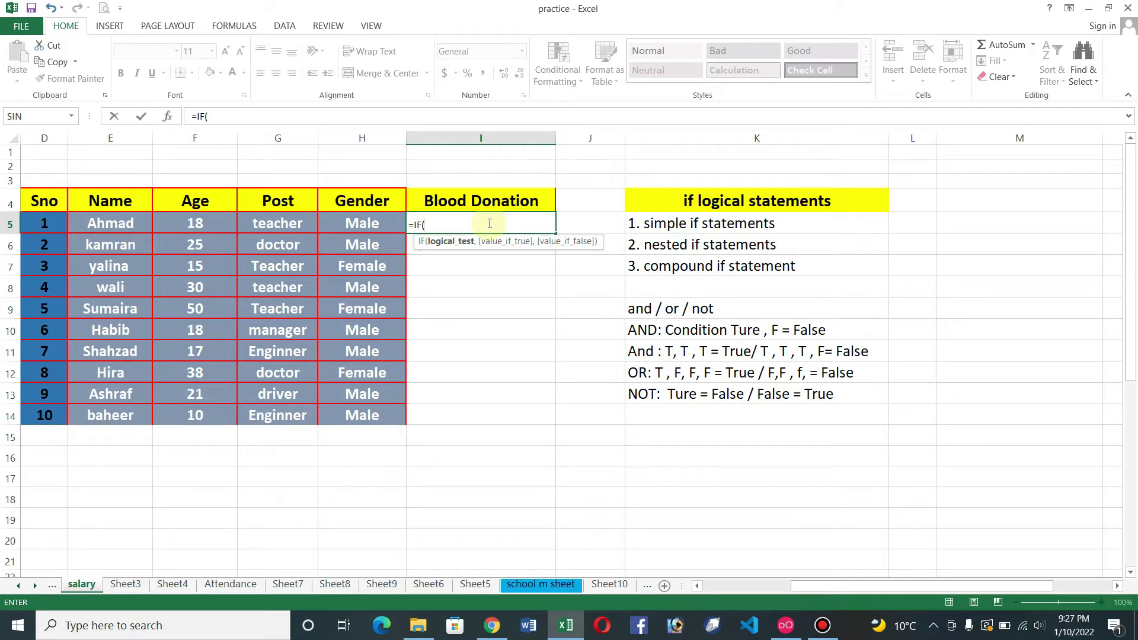
type("and")
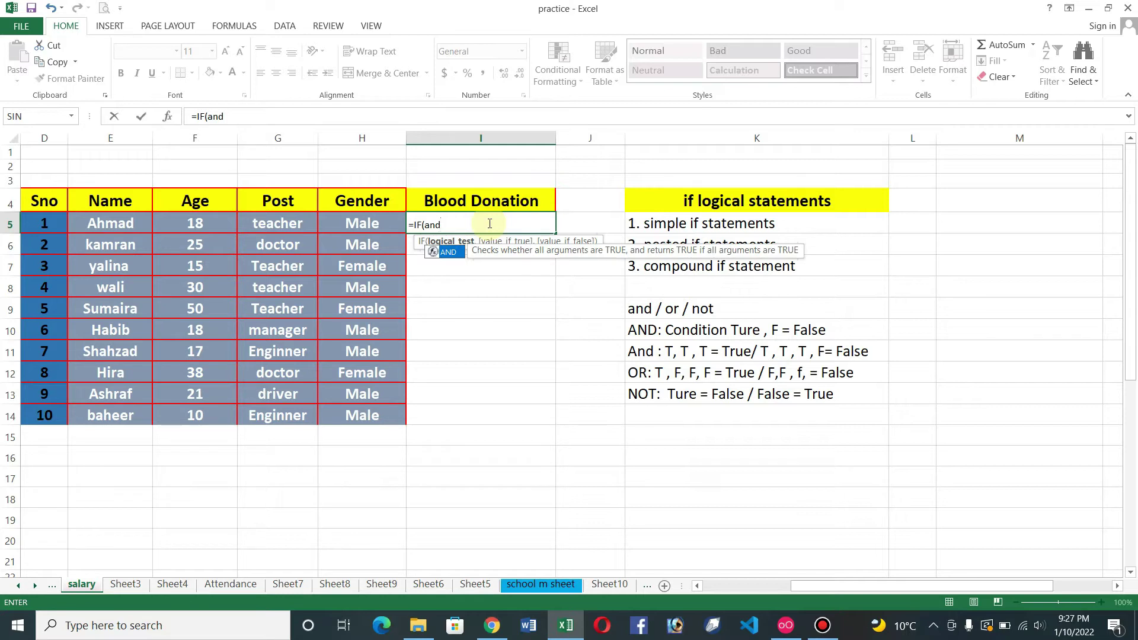
type("(")
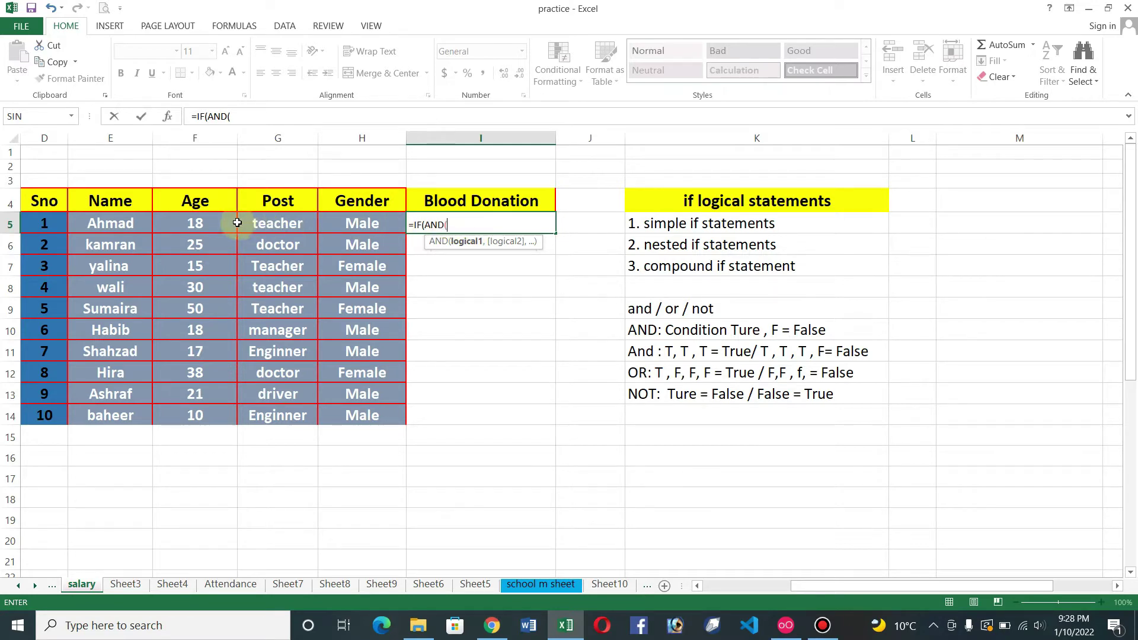
Enter =IF(AND(F5>=18,H5="male") in I5, picking F5 and H5 as references
left_click(216, 222)
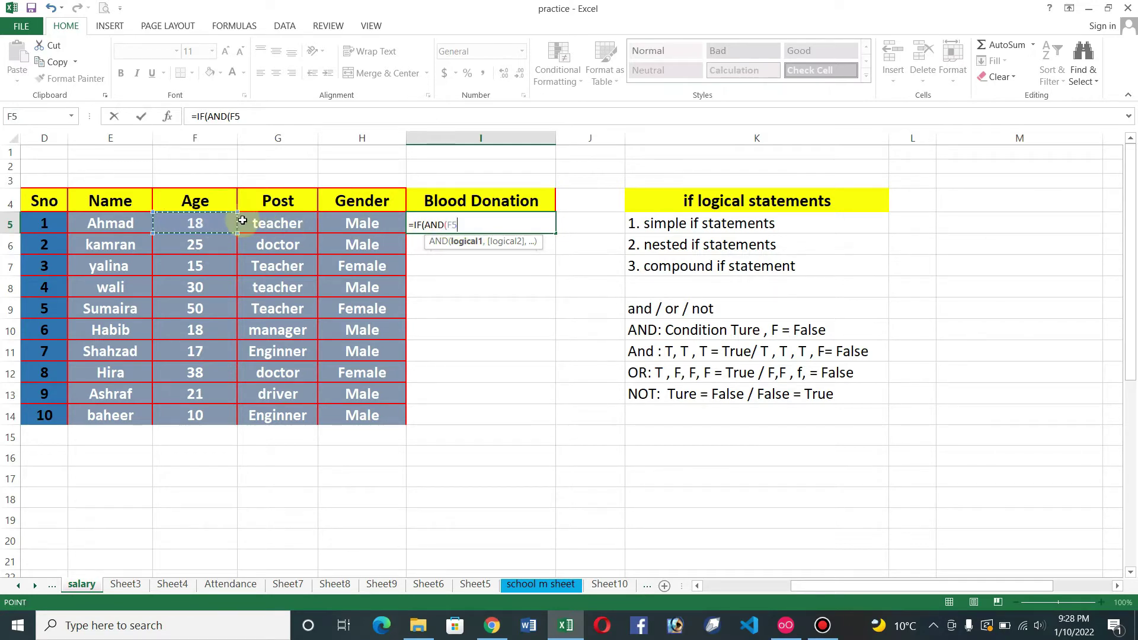
type(">=18")
type(",")
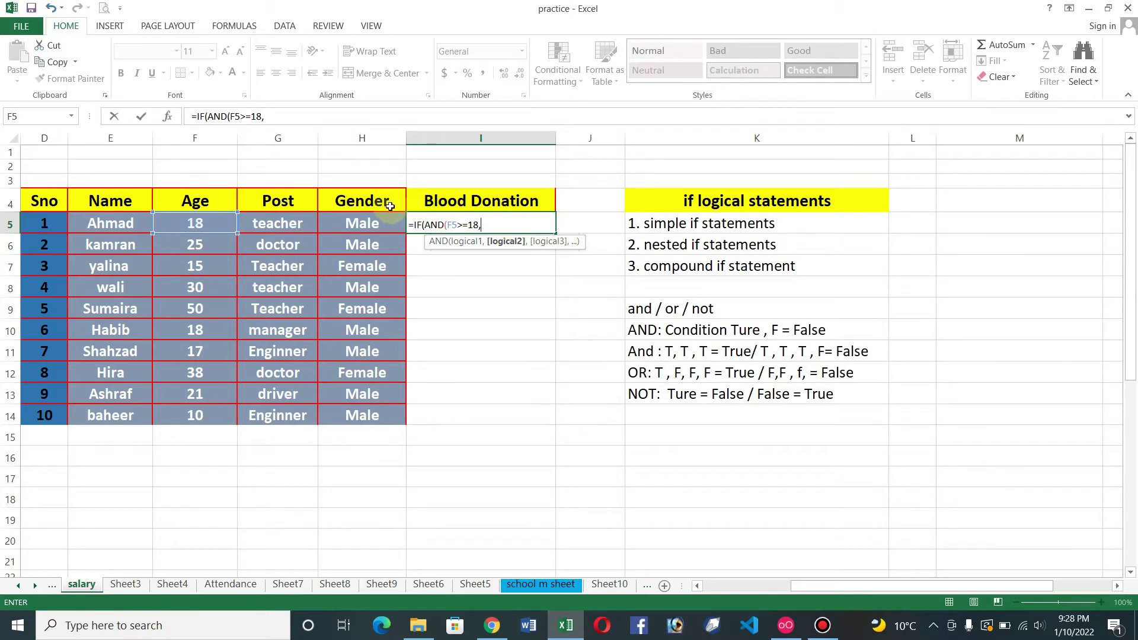
left_click(361, 223)
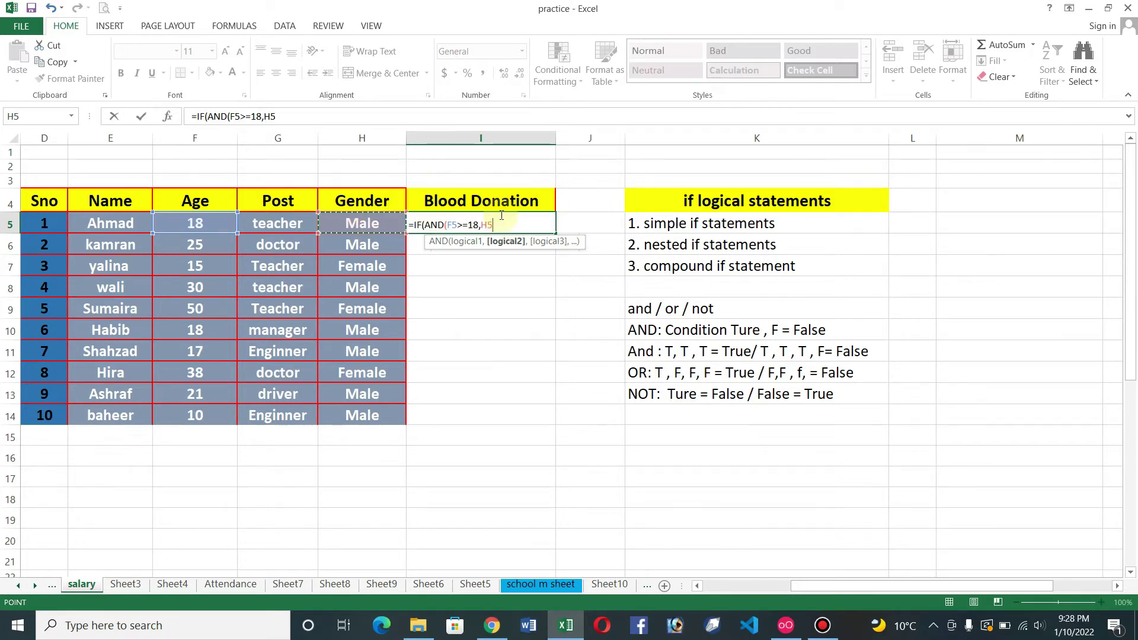
type("=")
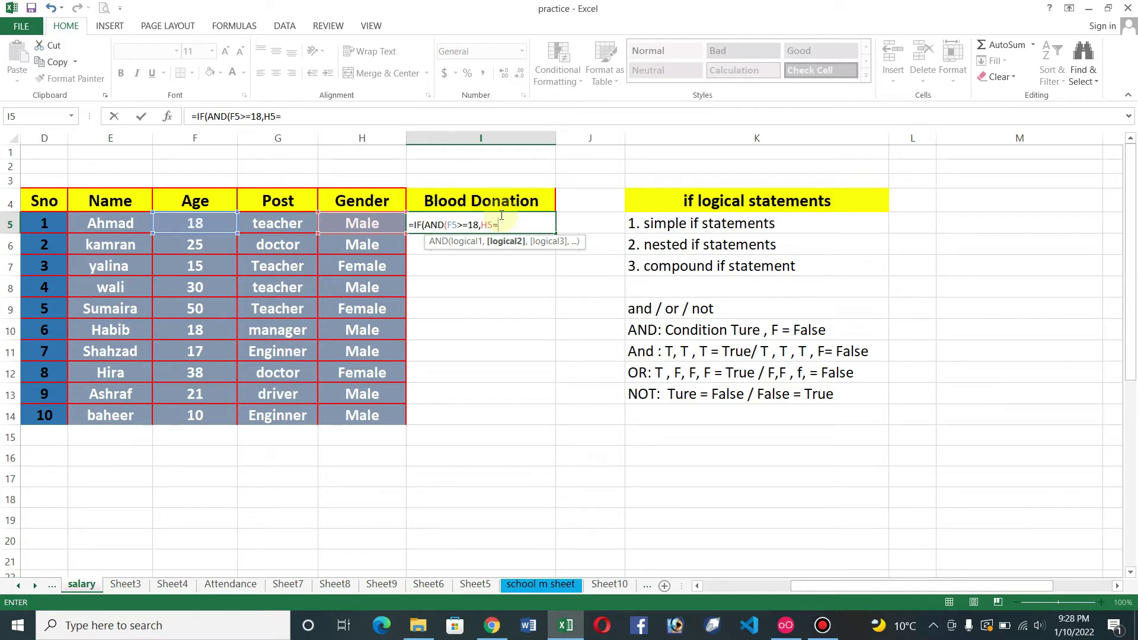
type("\"")
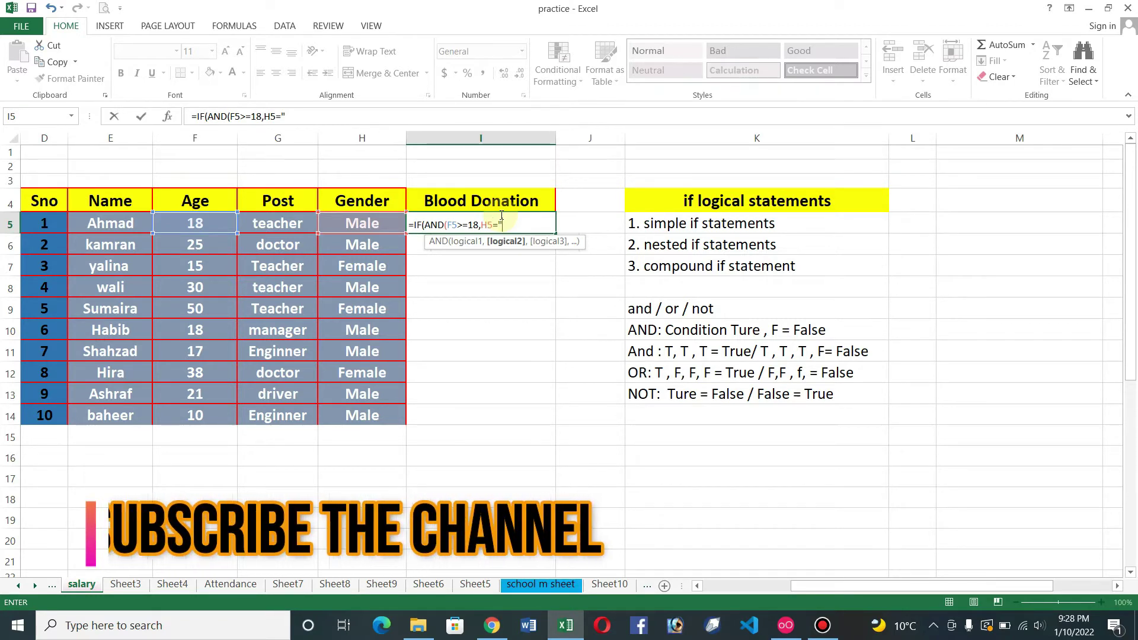
type("male")
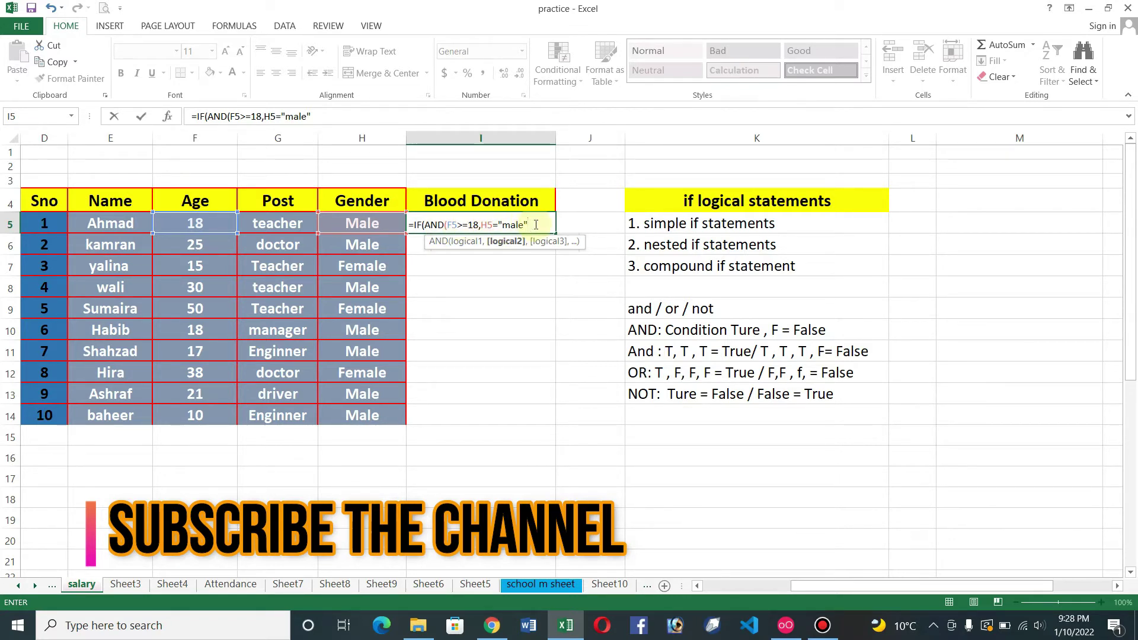
type(")")
left_click(535, 224)
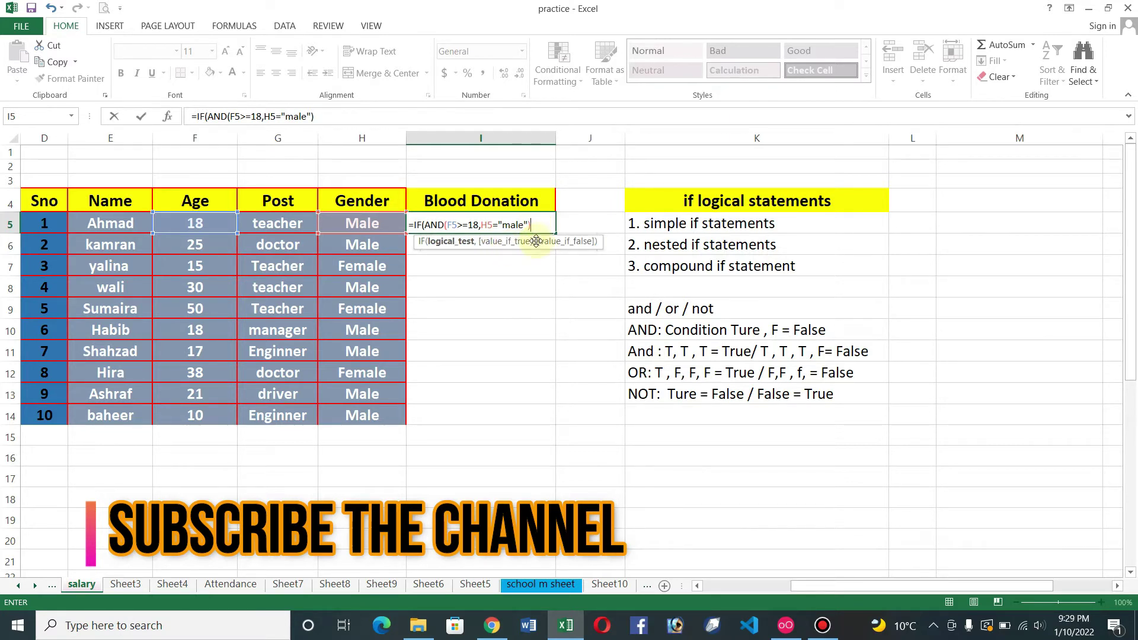
type(",")
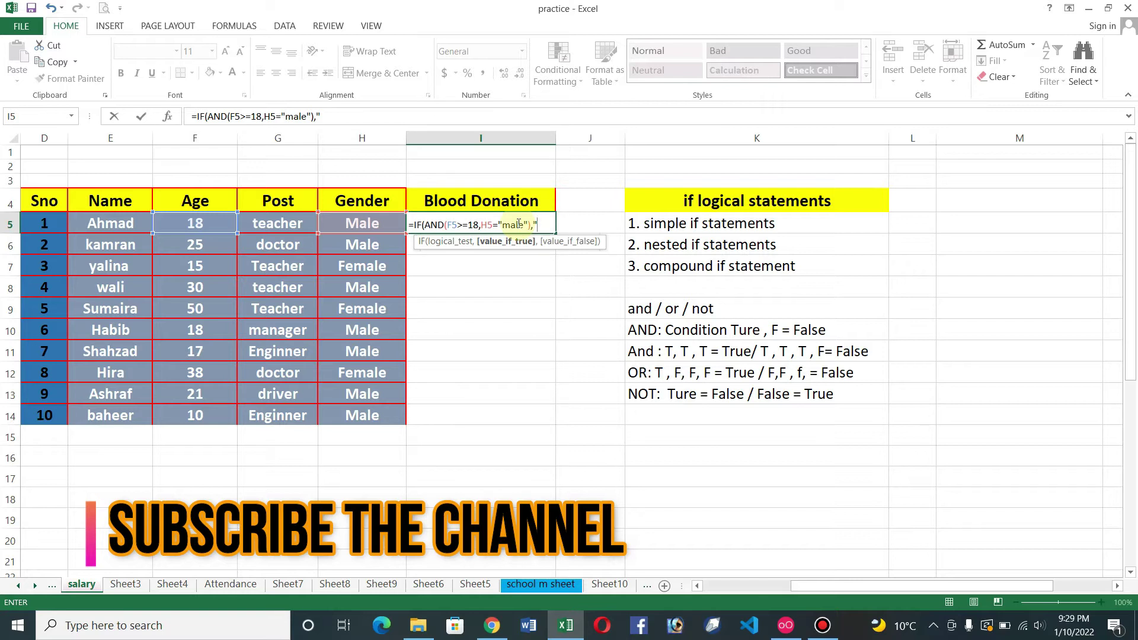
type("Can D")
type("onoate")
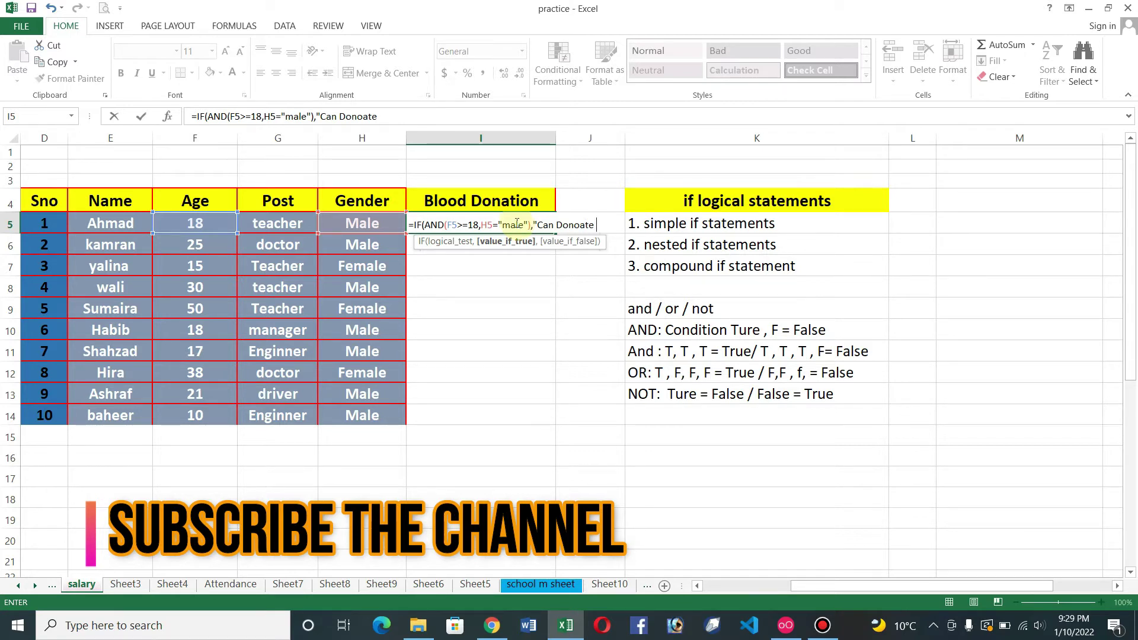
Fix the 'Donoate' typo and reword the 'Can' text in the donation messages
left_click(578, 226)
key("BackSpace")
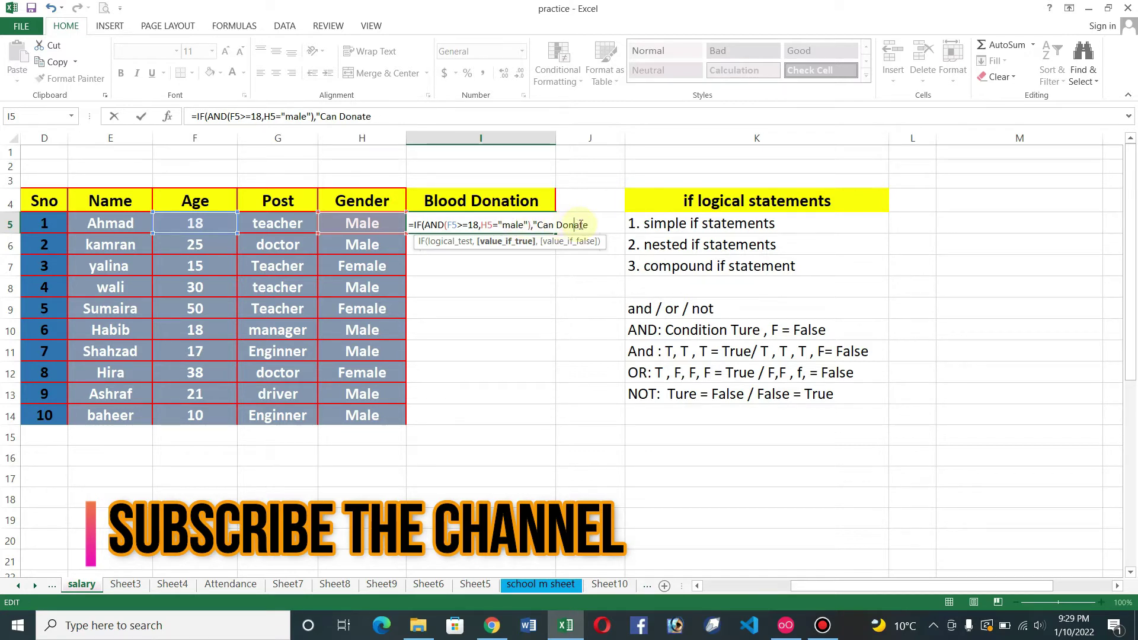
type("Blood")
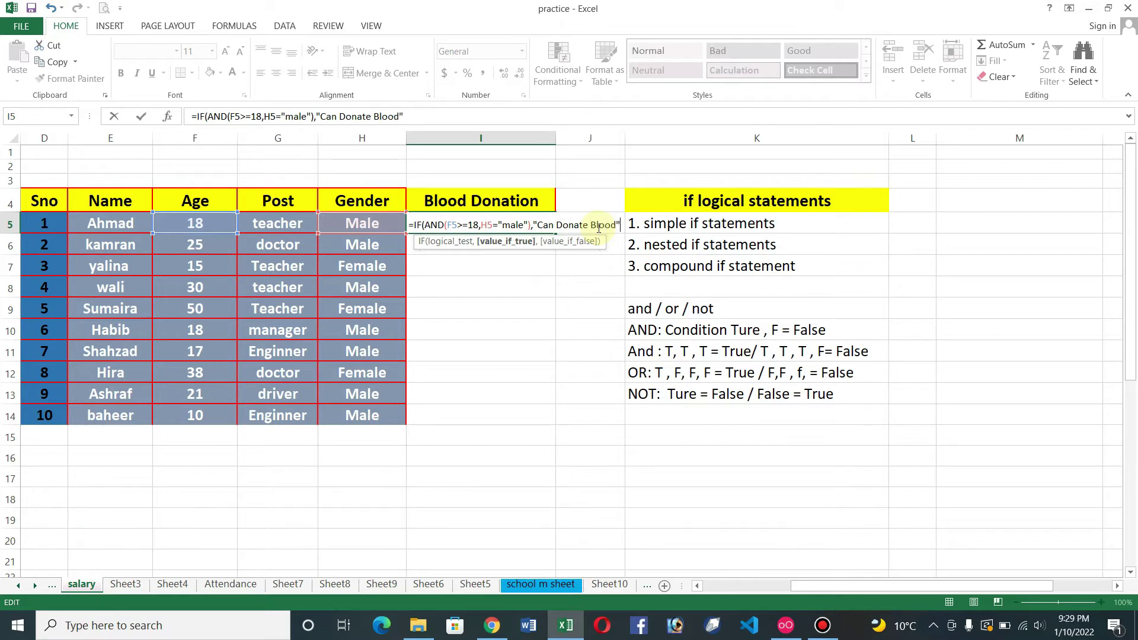
left_click(561, 226)
key("BackSpace")
key("BackSpace")
key("BackSpace")
key("BackSpace")
type("Alloe")
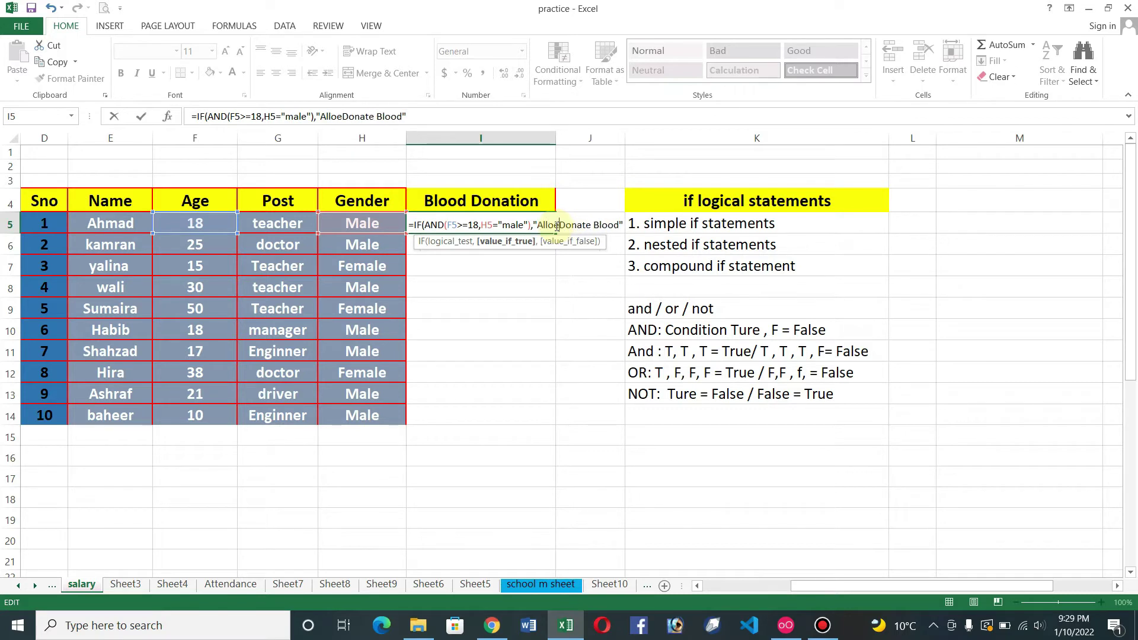
key("BackSpace")
type("wed ")
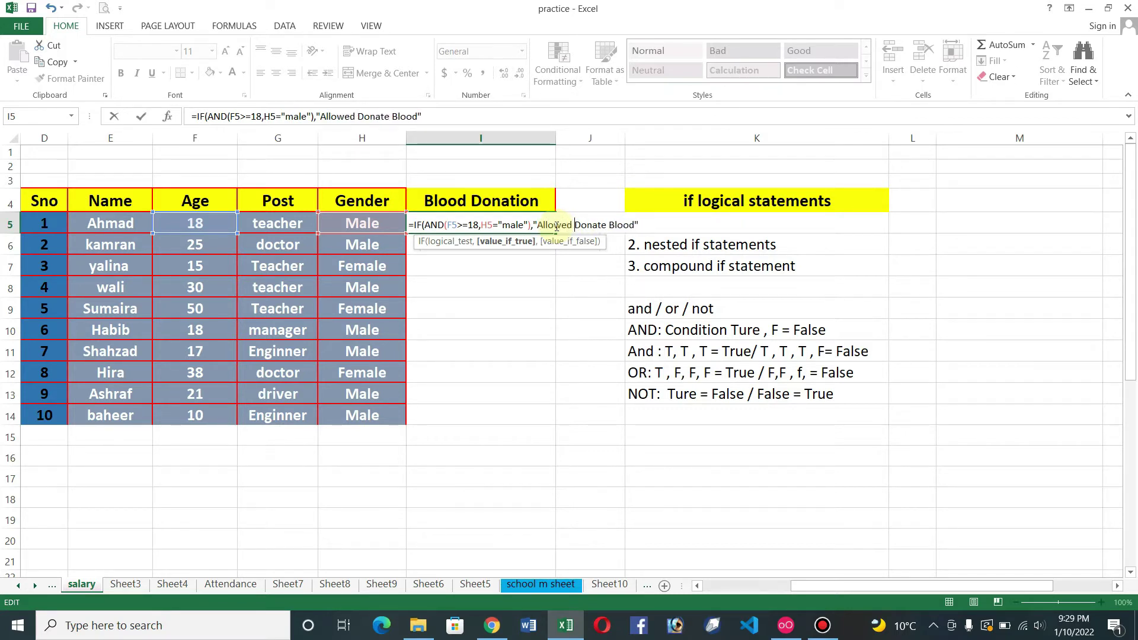
type("toDonate")
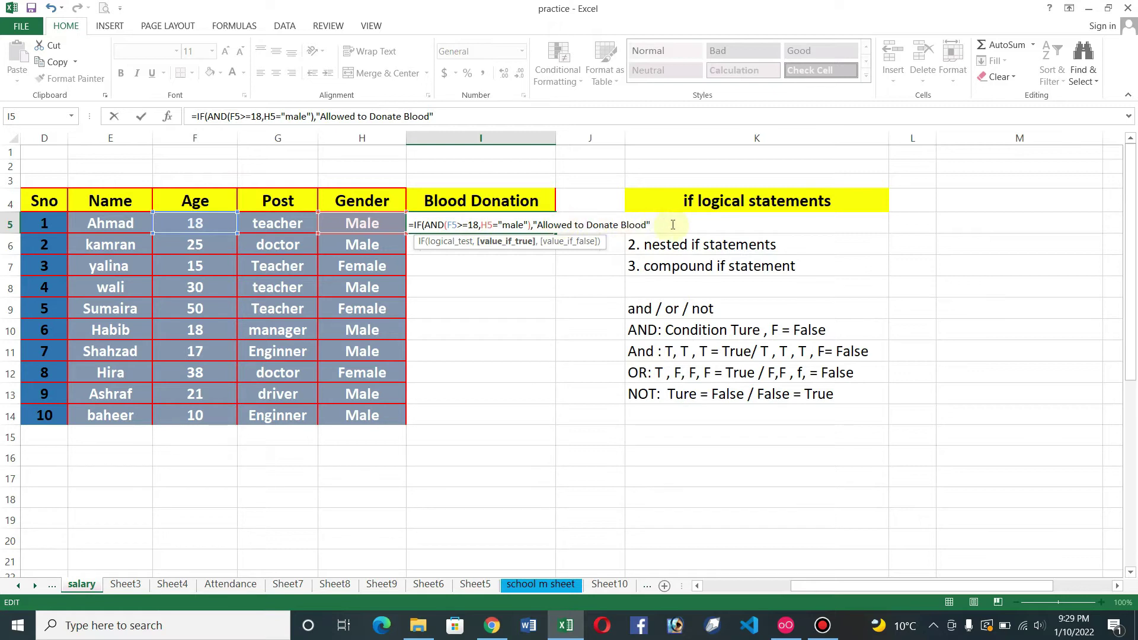
type(",\" So")
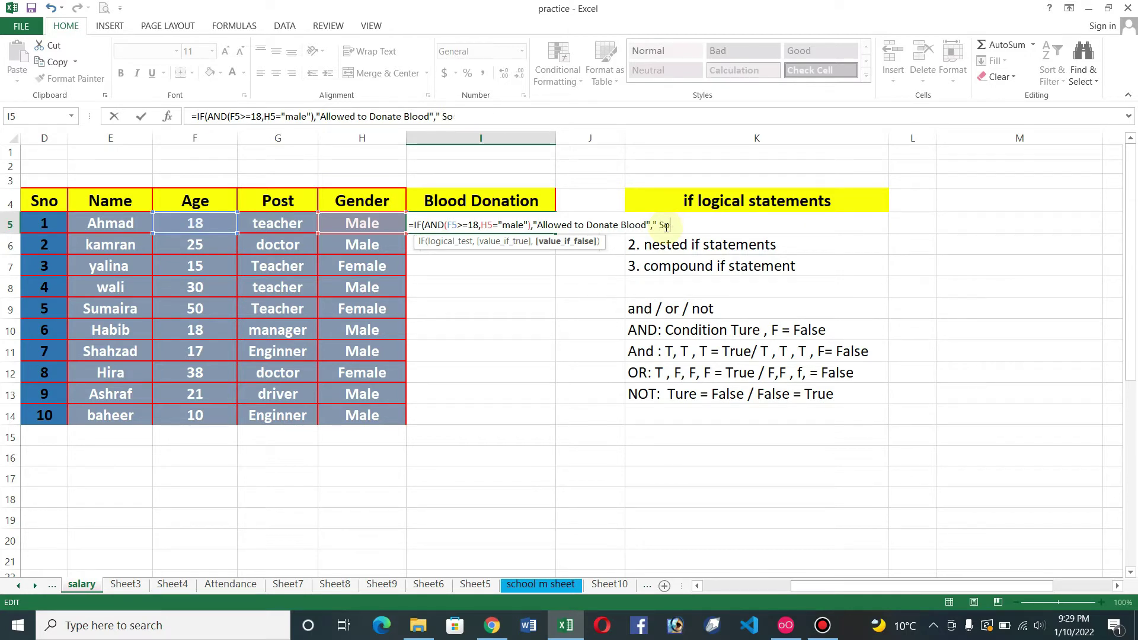
type("you can")
Finish the 'Sorry you can not donate Blood' message and fix the closing parenthesis
key("BackSpace")
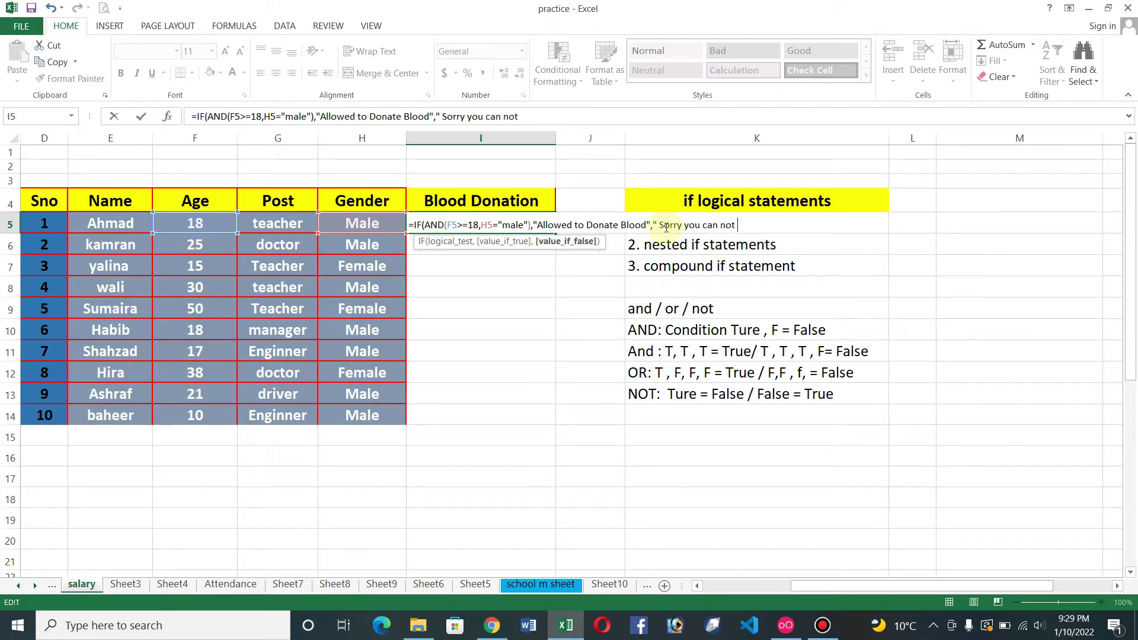
type("donate Bl")
type("ood")
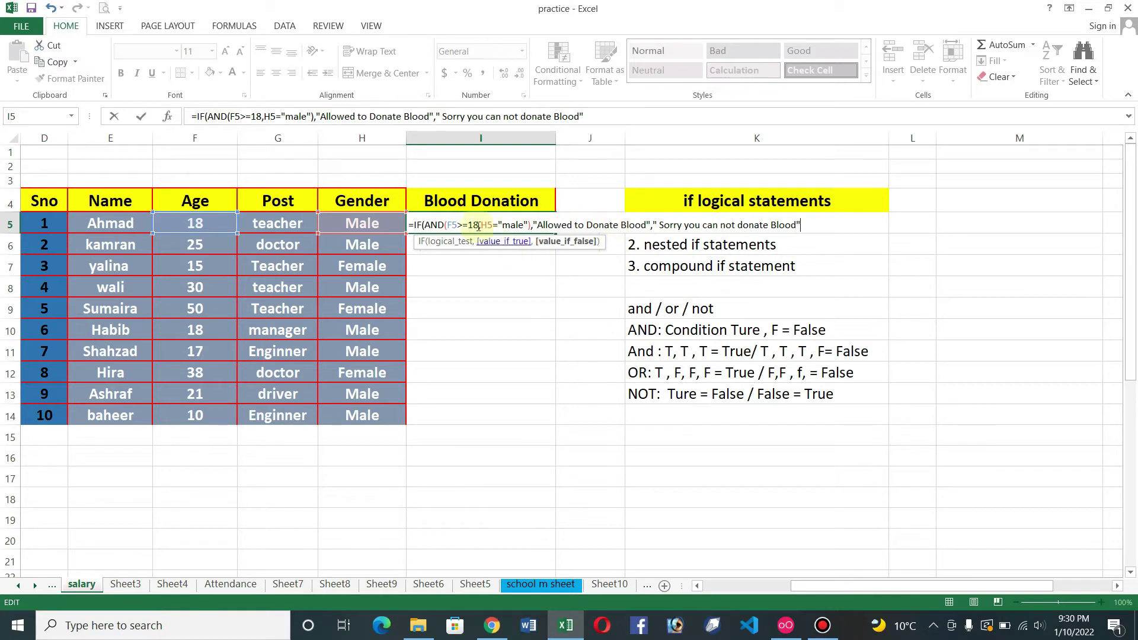
left_click(588, 225)
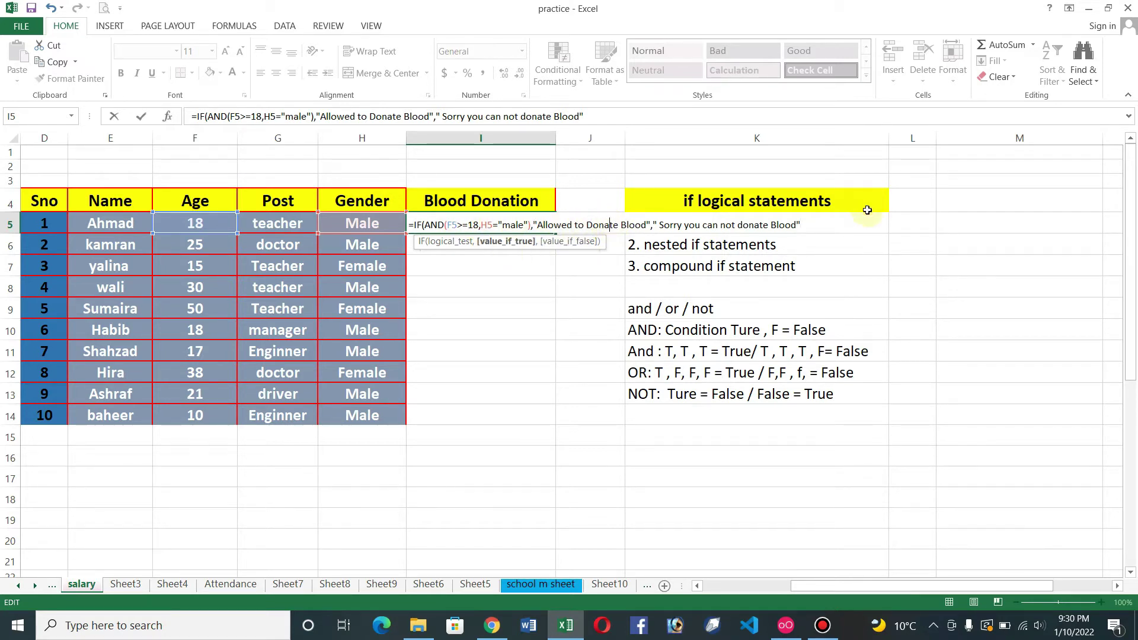
left_click(803, 224)
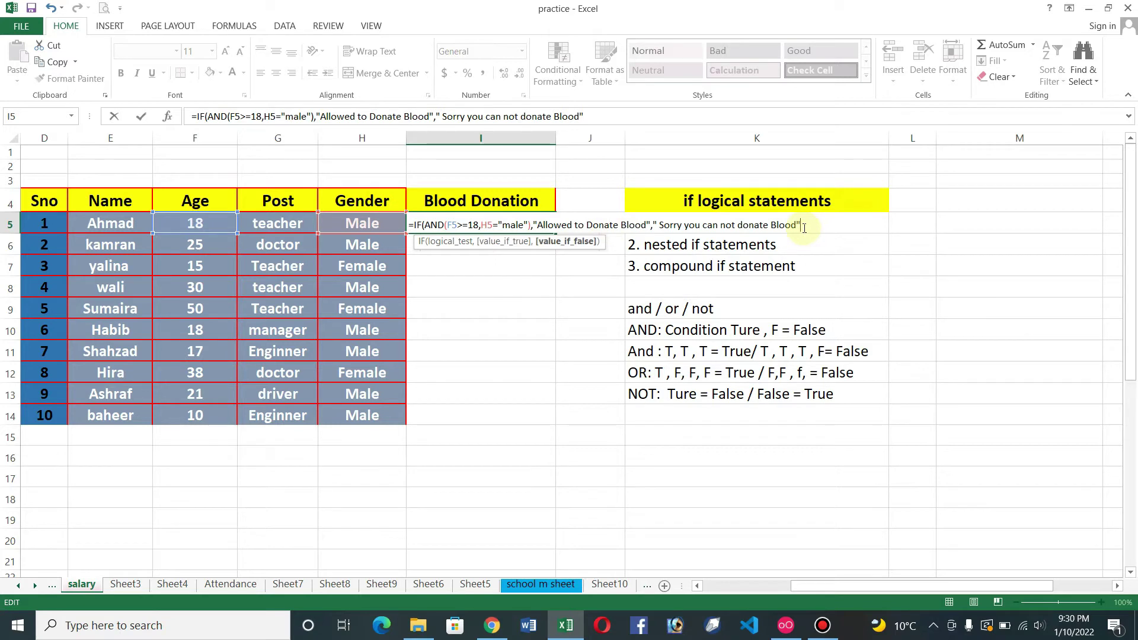
type(")")
key("BackSpace")
type(")")
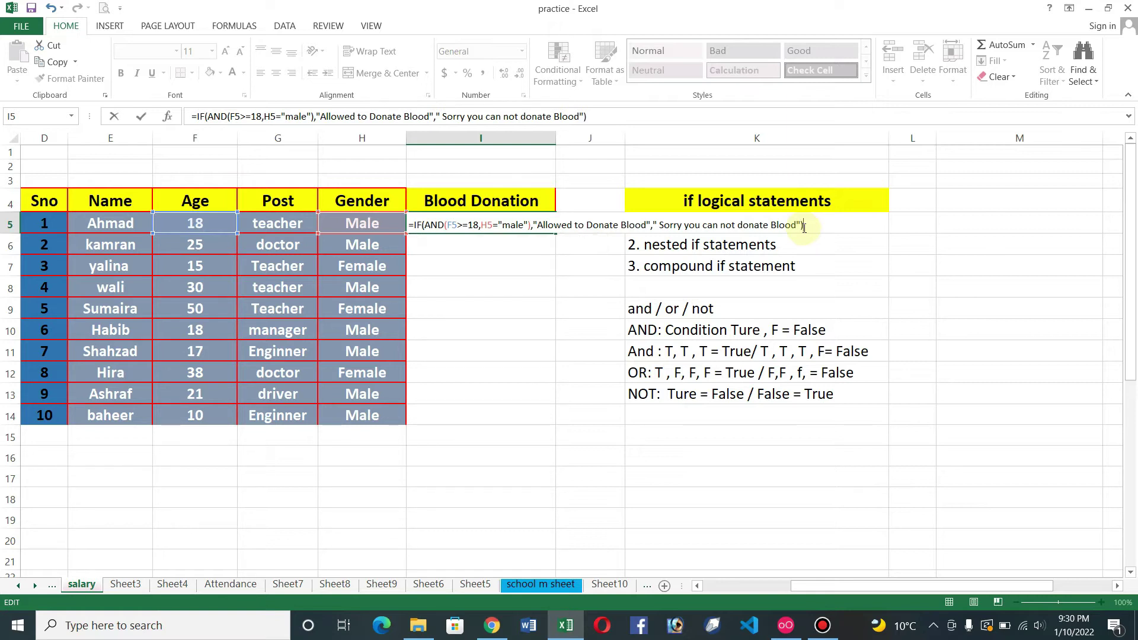
Commit the I5 formula and check the ages and genders of the first five people
key("Return")
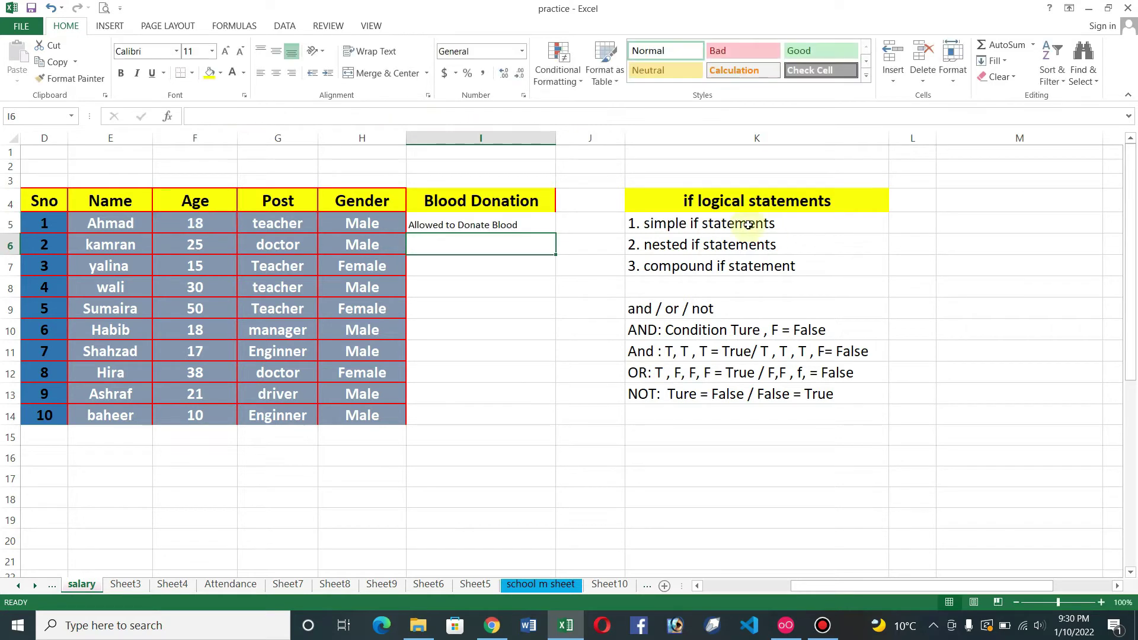
left_click(477, 223)
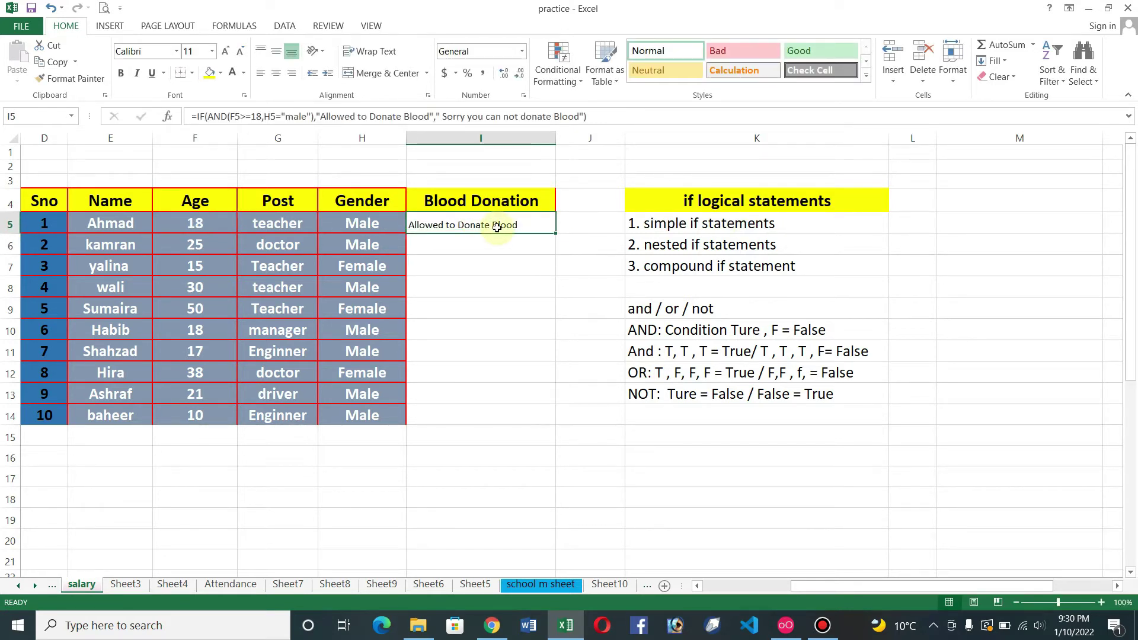
left_click(458, 245)
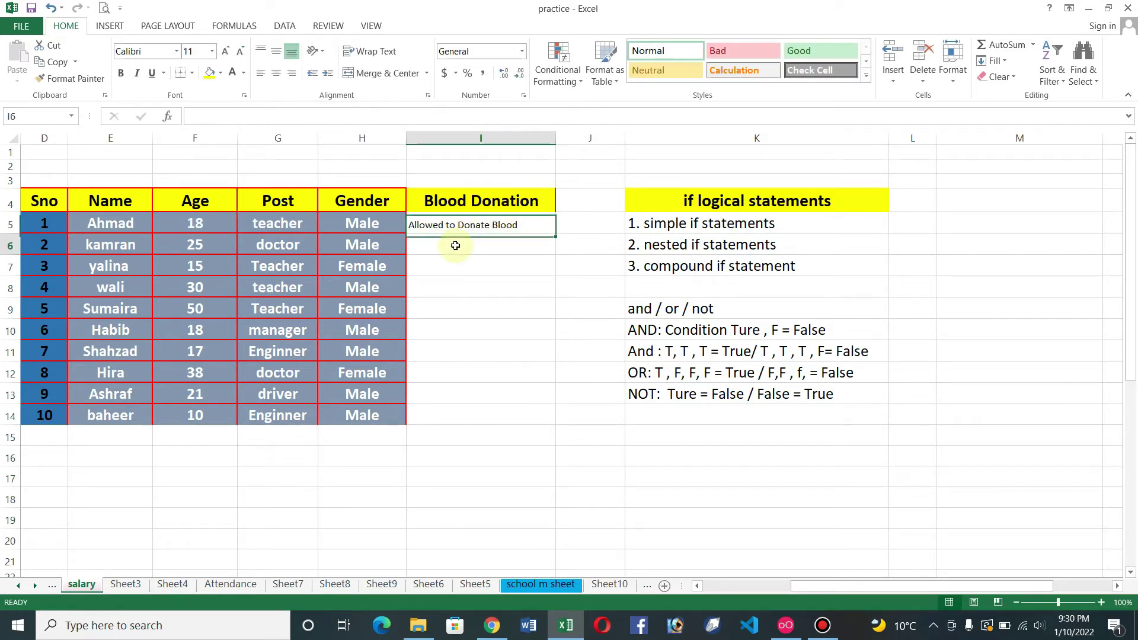
left_click(463, 225)
left_click(362, 223)
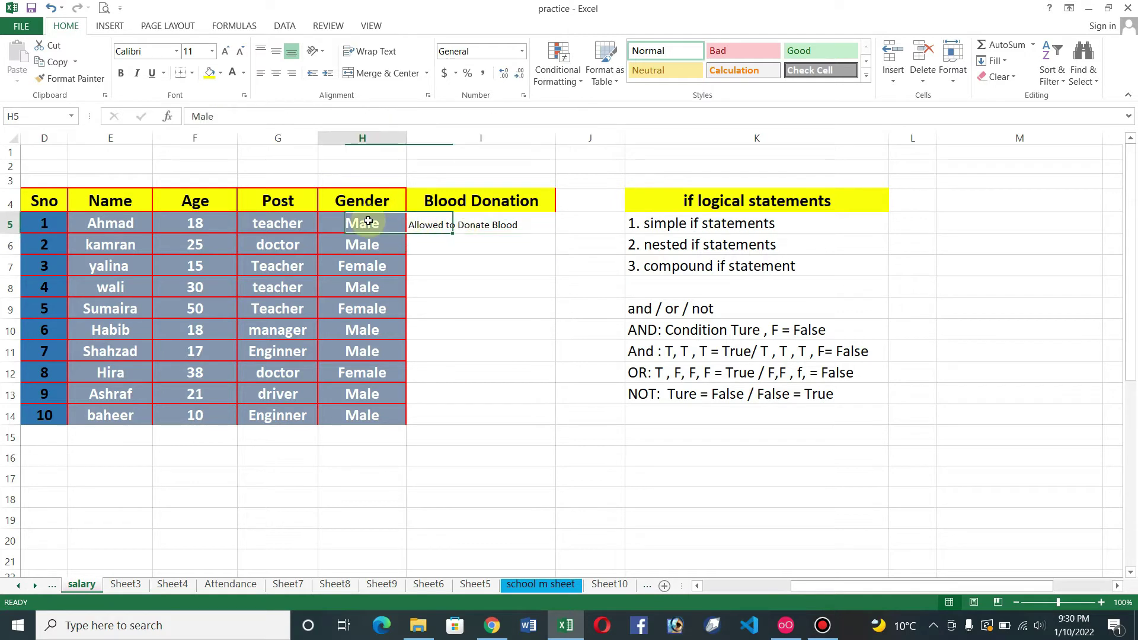
left_click(198, 222)
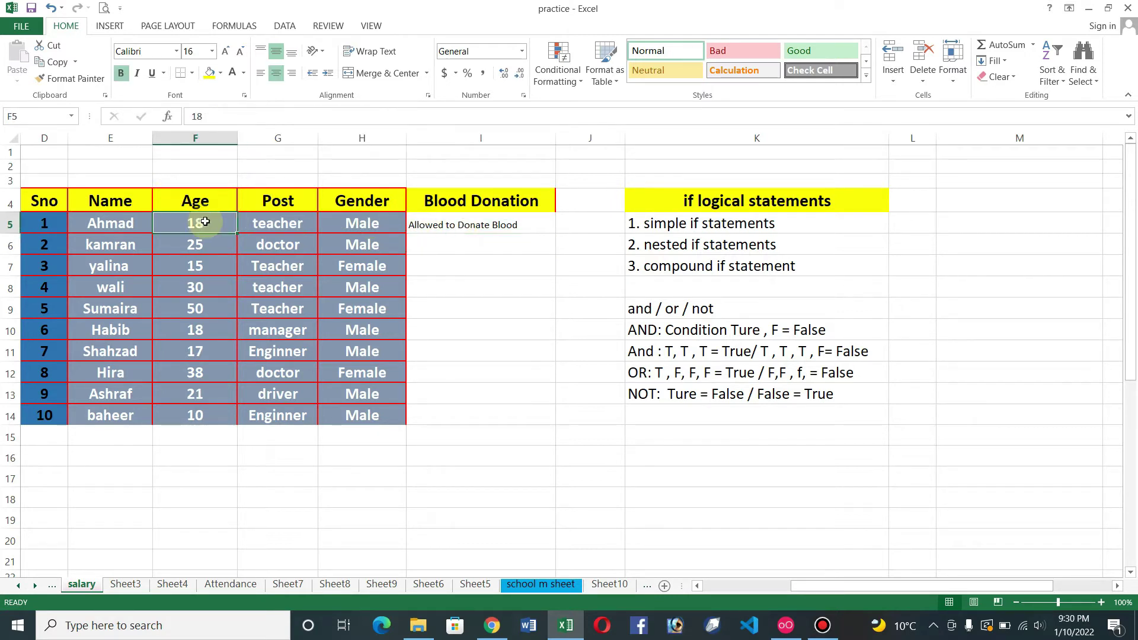
left_click(219, 246)
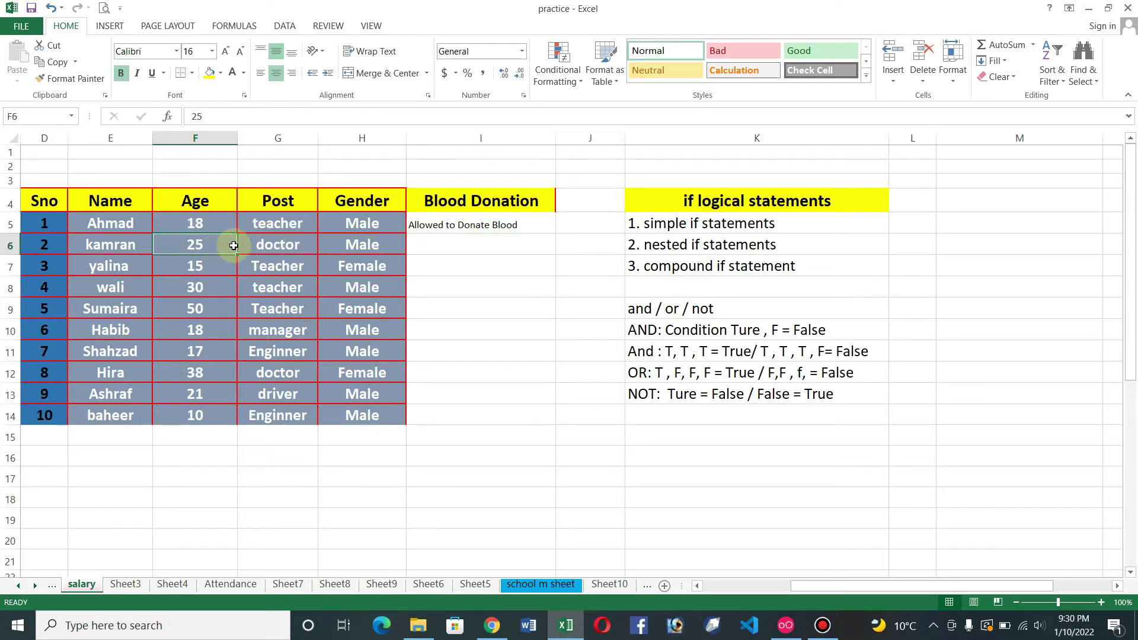
left_click(361, 244)
left_click(201, 267)
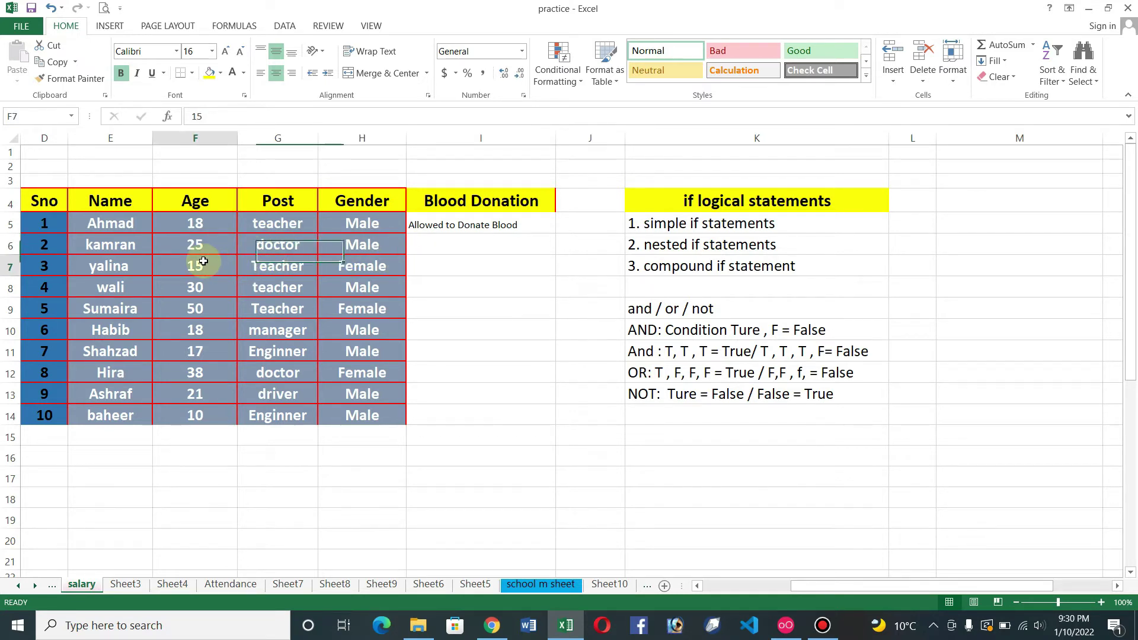
left_click(383, 266)
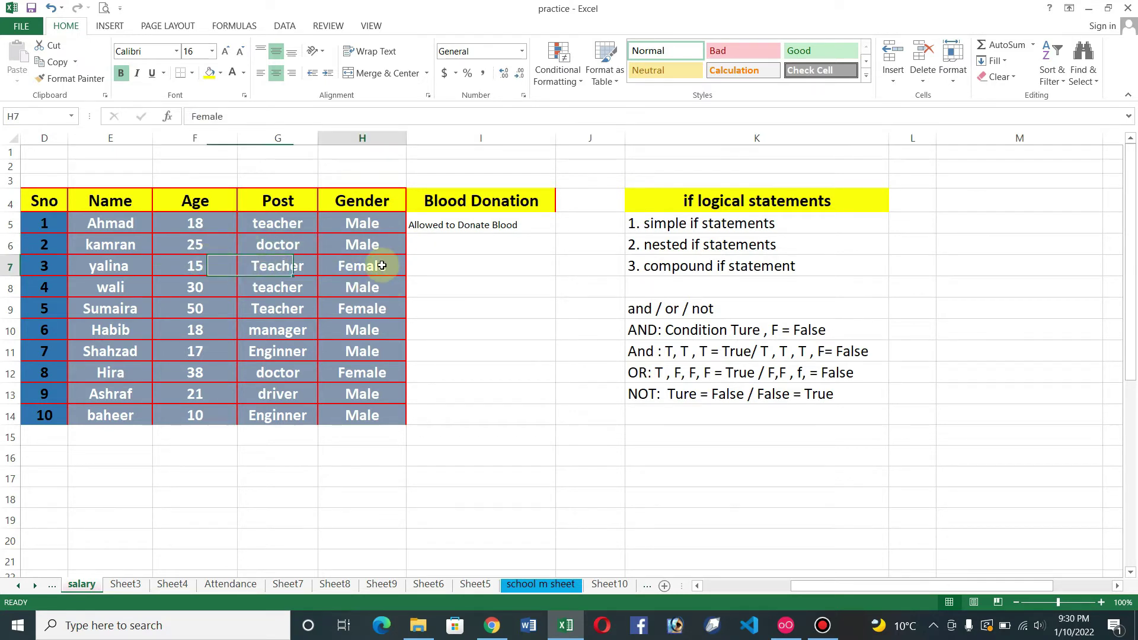
left_click(206, 287)
left_click(212, 310)
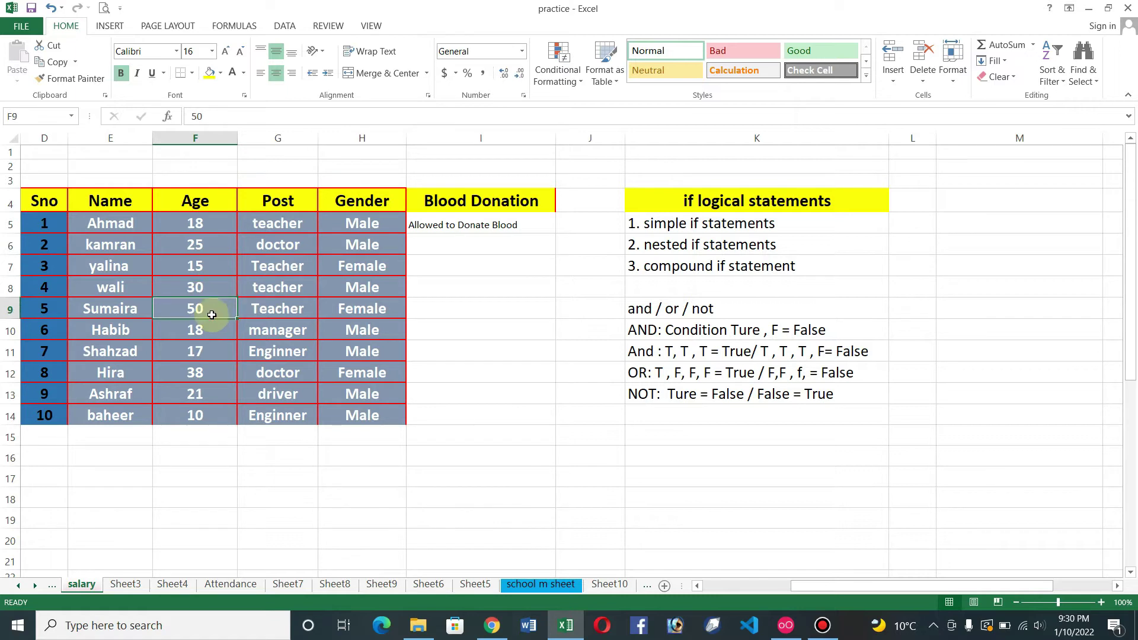
left_click(377, 313)
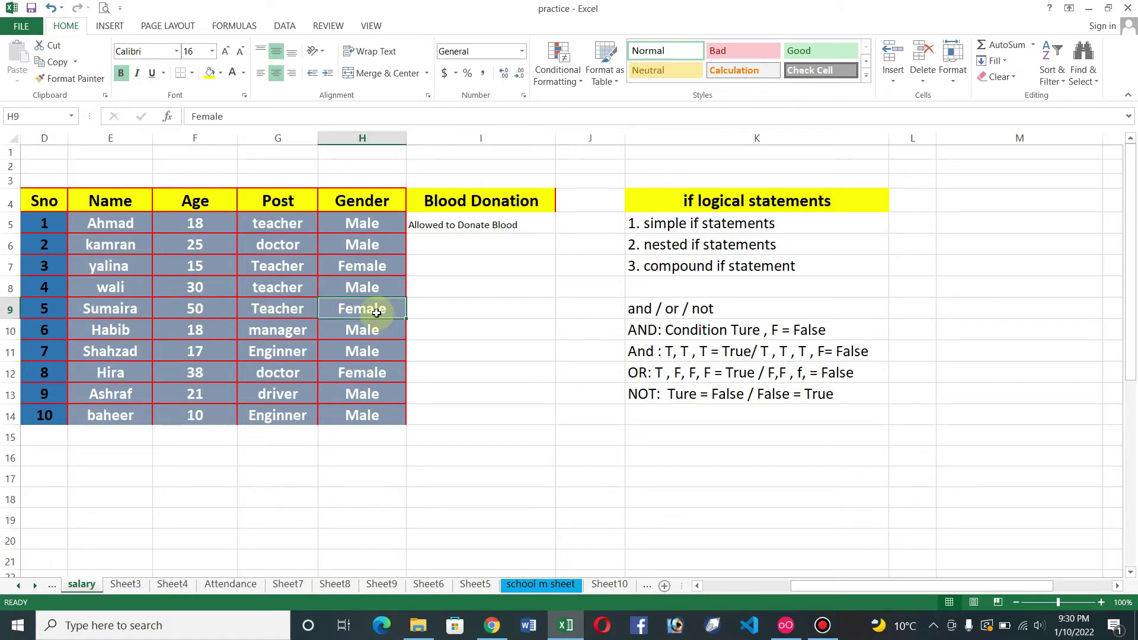
left_click(212, 309)
left_click(364, 309)
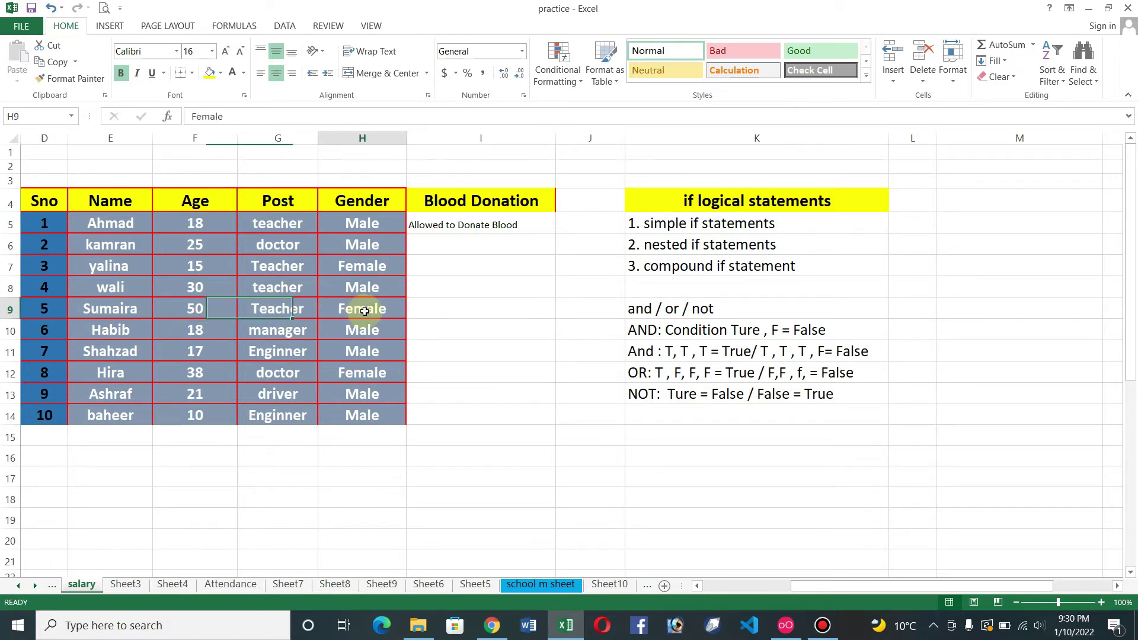
Copy the I5 IF/AND formula down to I14 with the fill handle
left_click(480, 224)
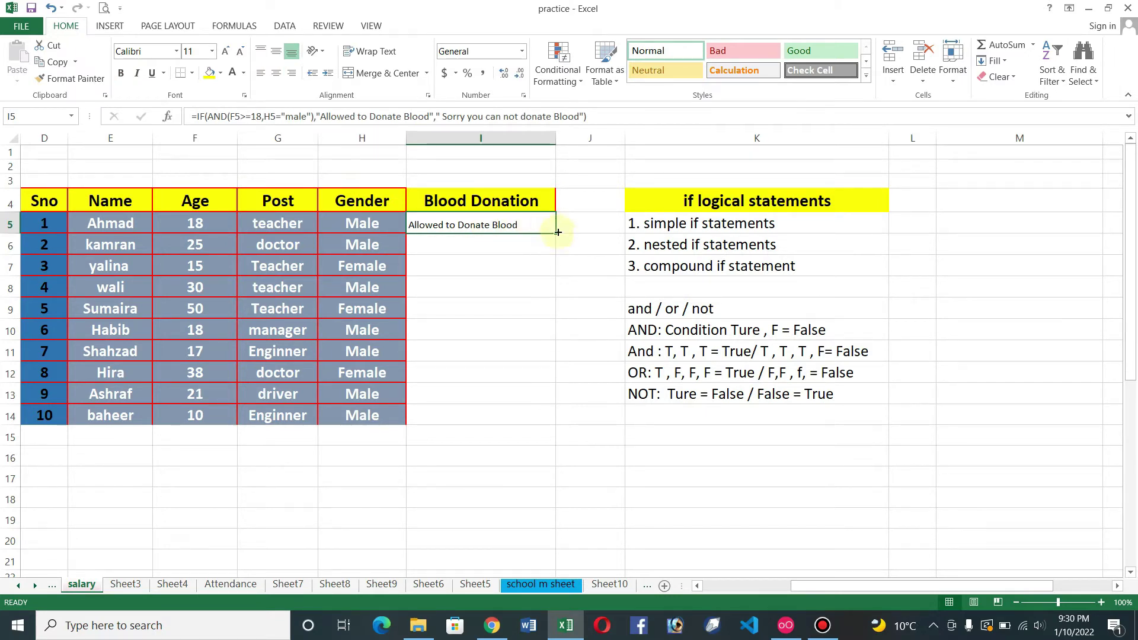
double_click(555, 234)
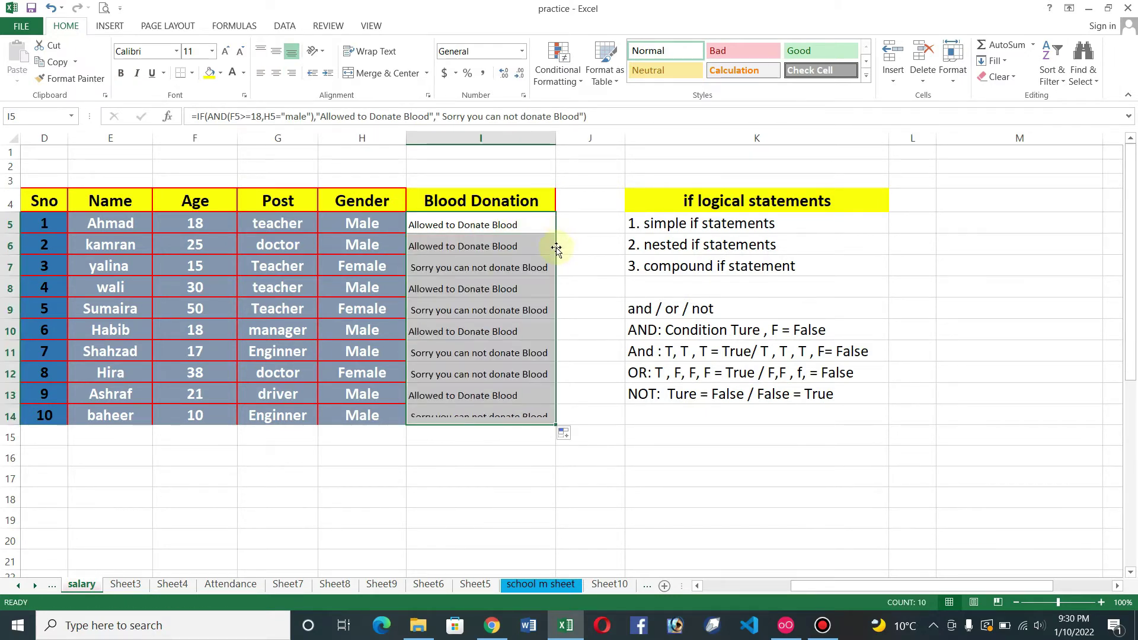
left_click(526, 478)
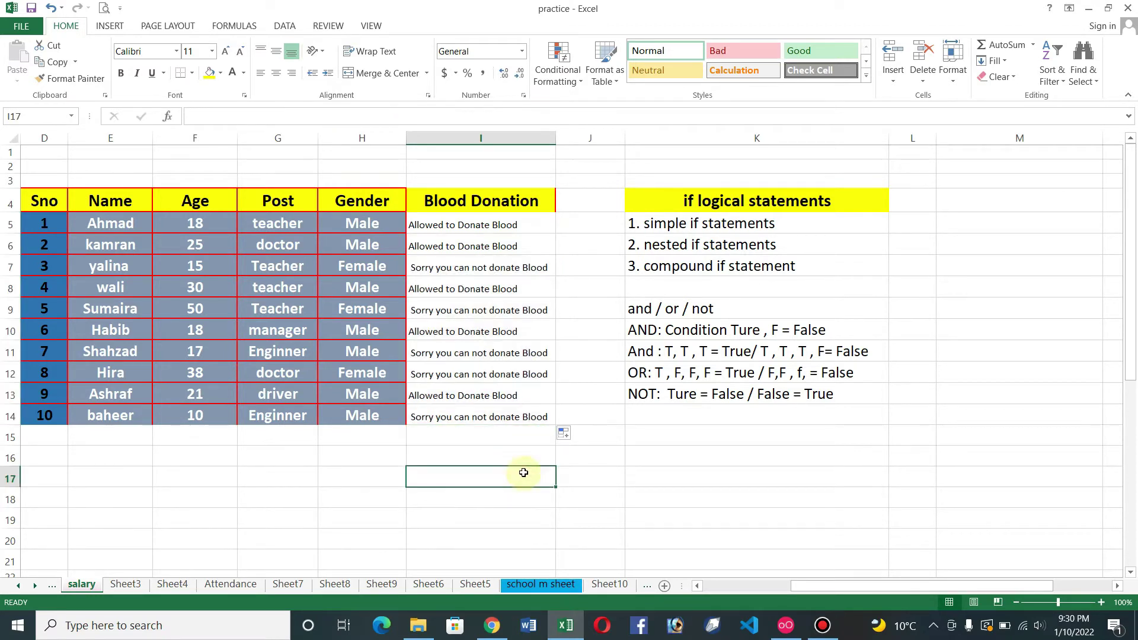
Verify the Allowed/Sorry results in I5–I14 against each person's age and gender
left_click(488, 224)
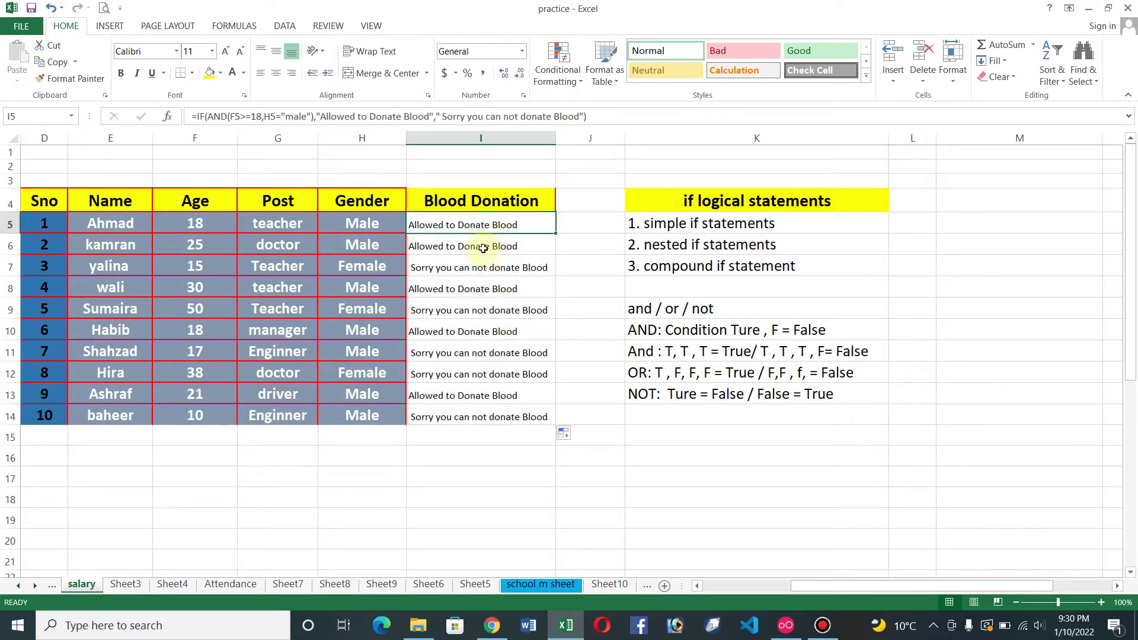
left_click(483, 247)
left_click(471, 269)
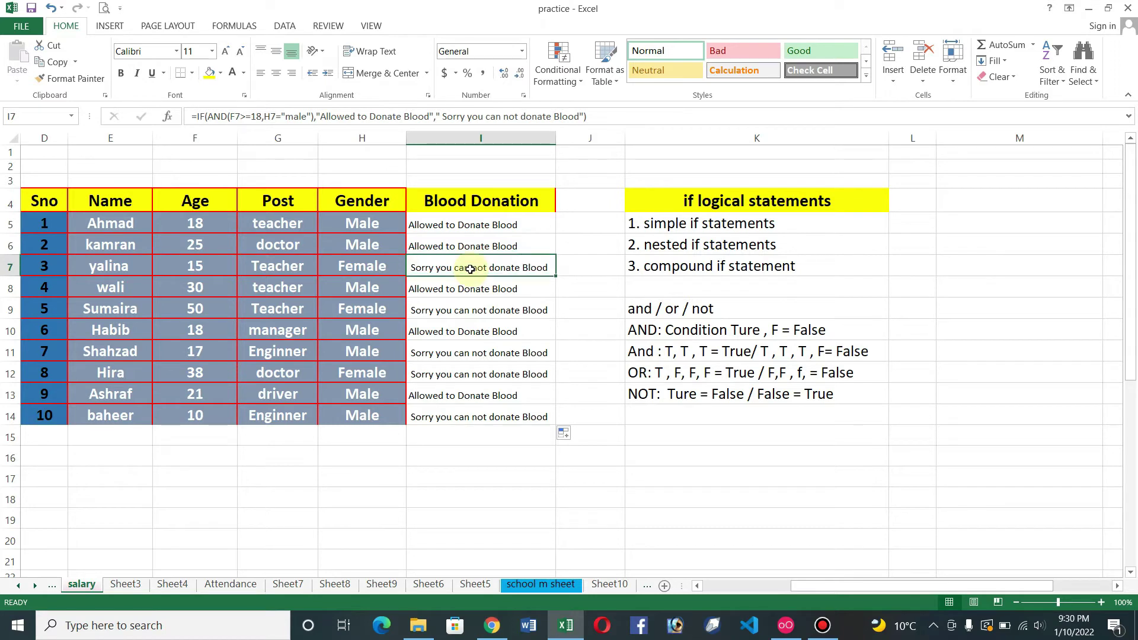
left_click(364, 267)
left_click(214, 266)
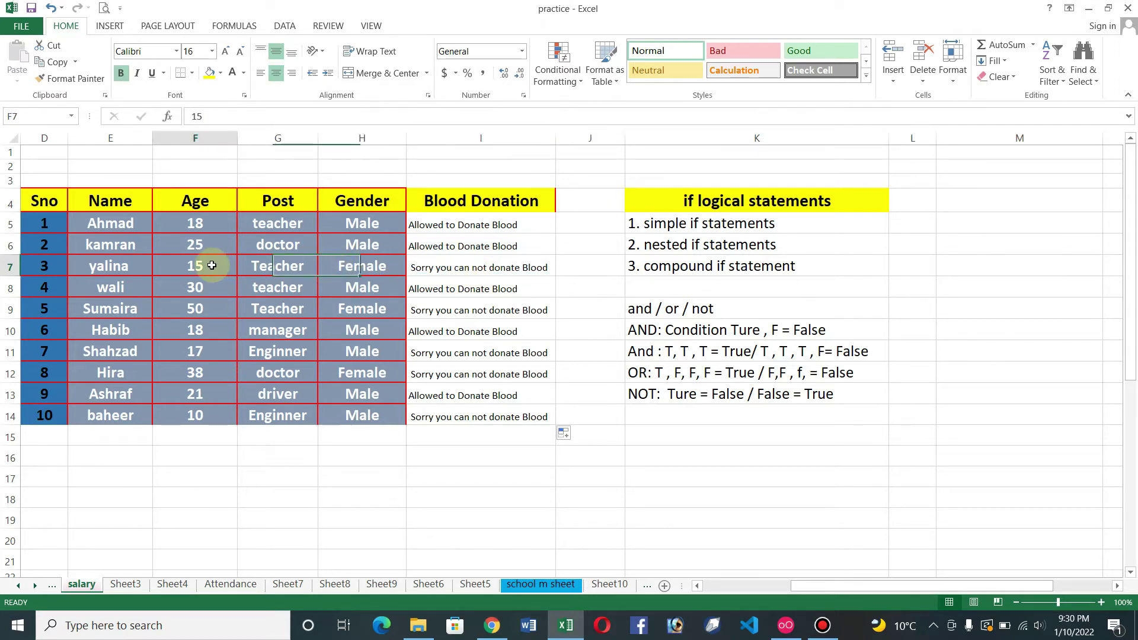
left_click(472, 289)
left_click(468, 310)
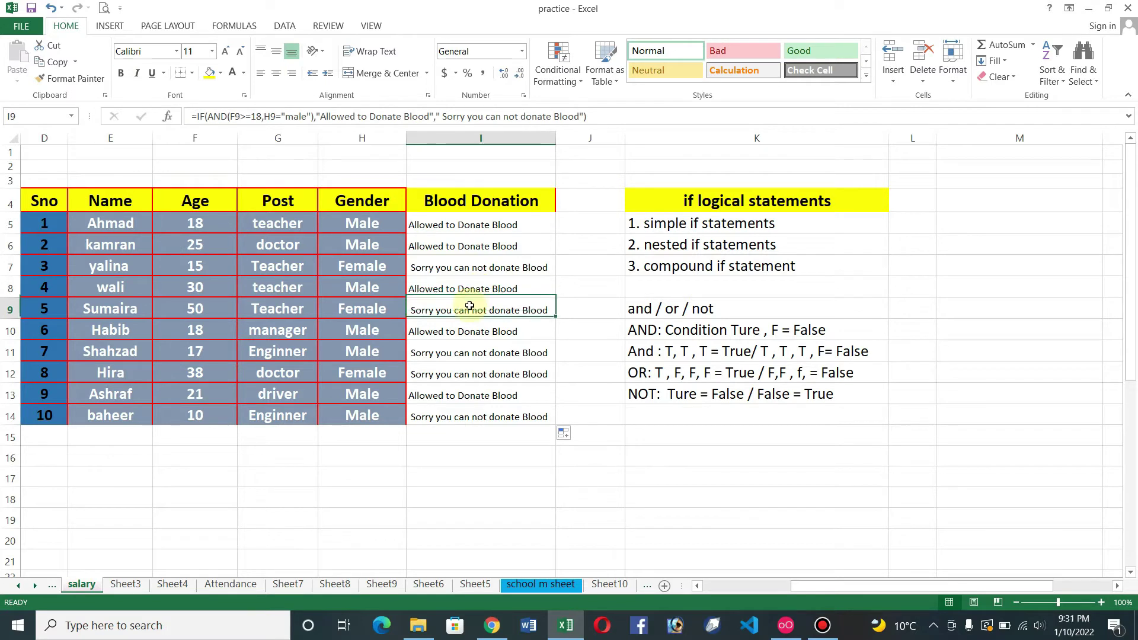
left_click(374, 309)
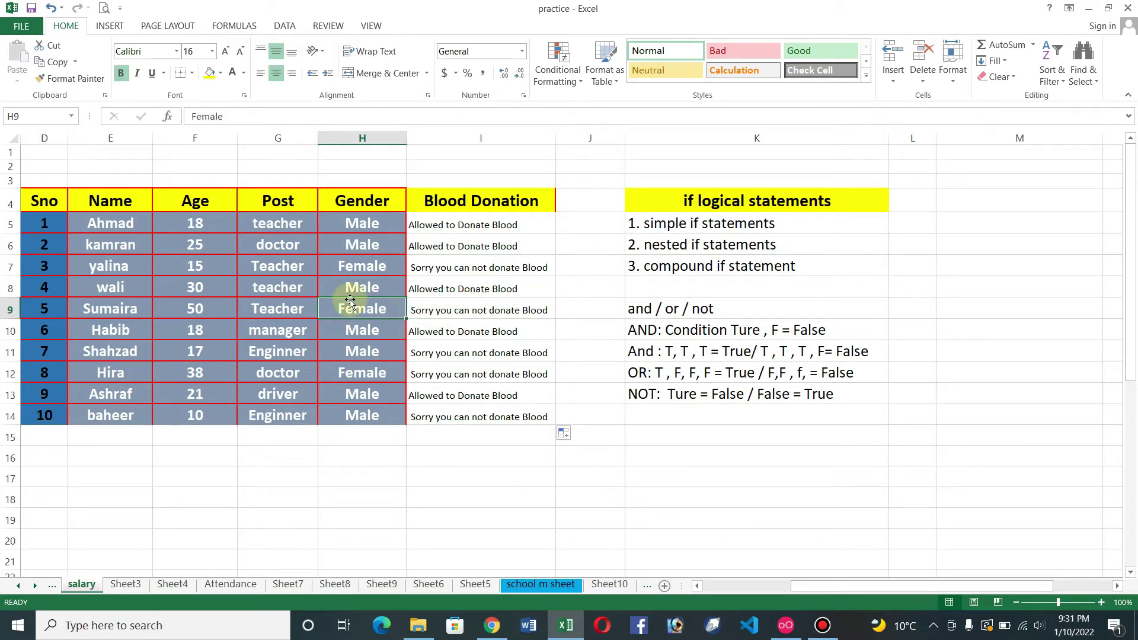
left_click(469, 332)
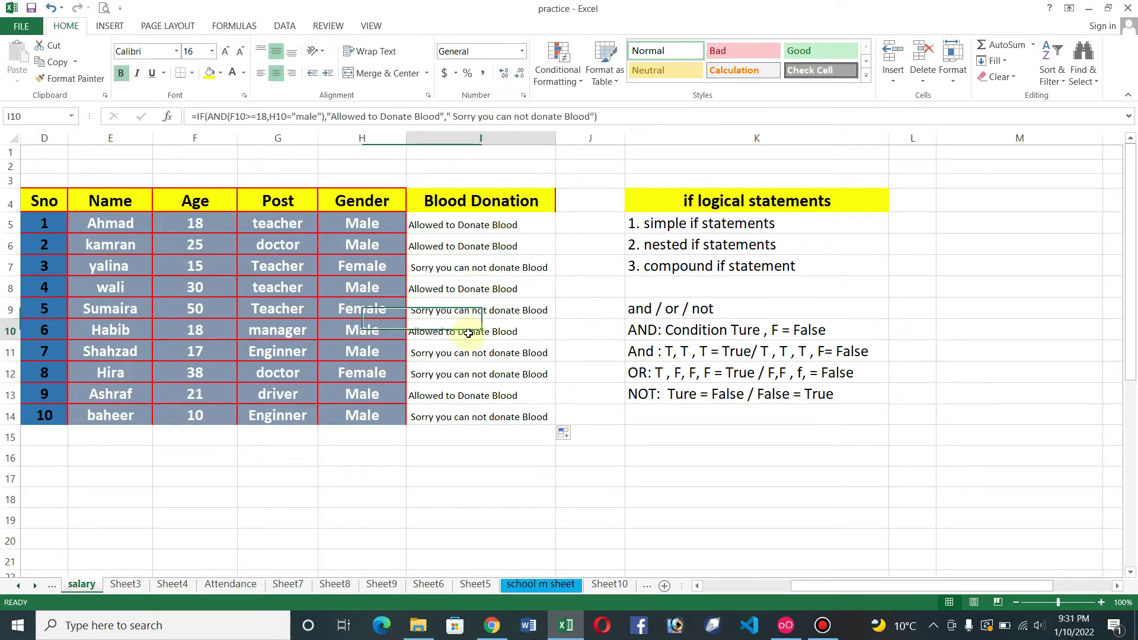
left_click(427, 354)
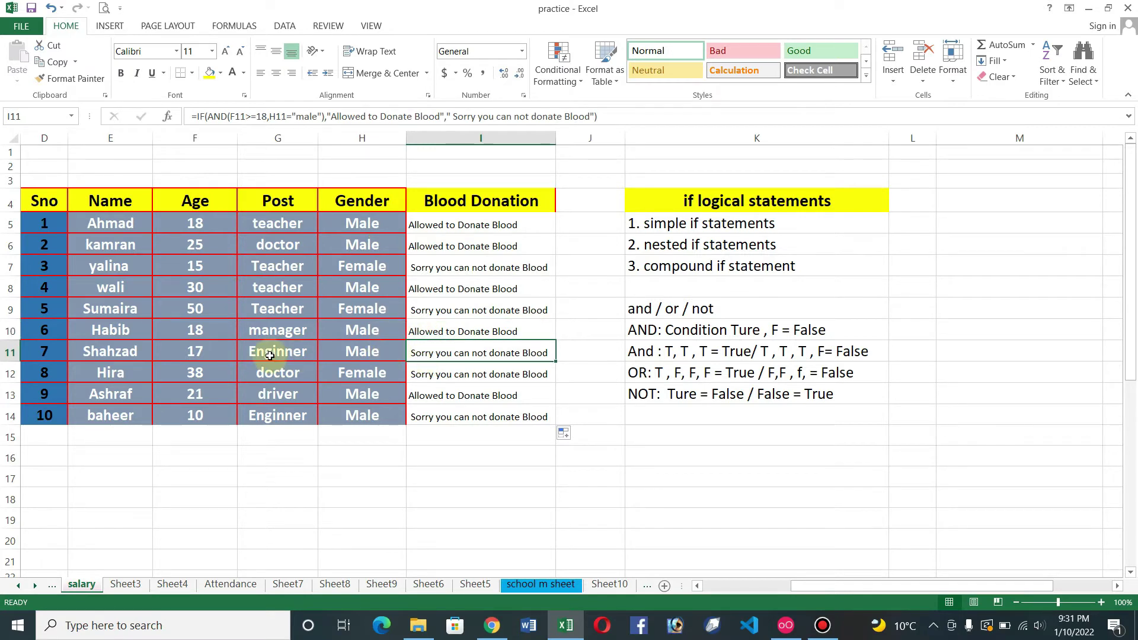
left_click(443, 375)
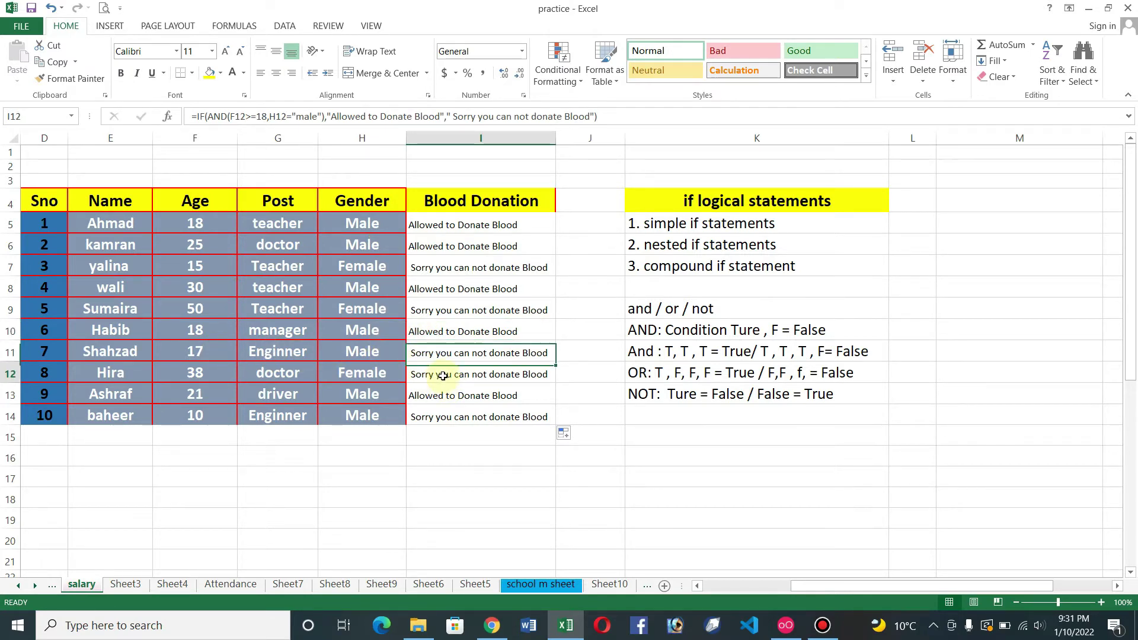
left_click(365, 374)
left_click(195, 372)
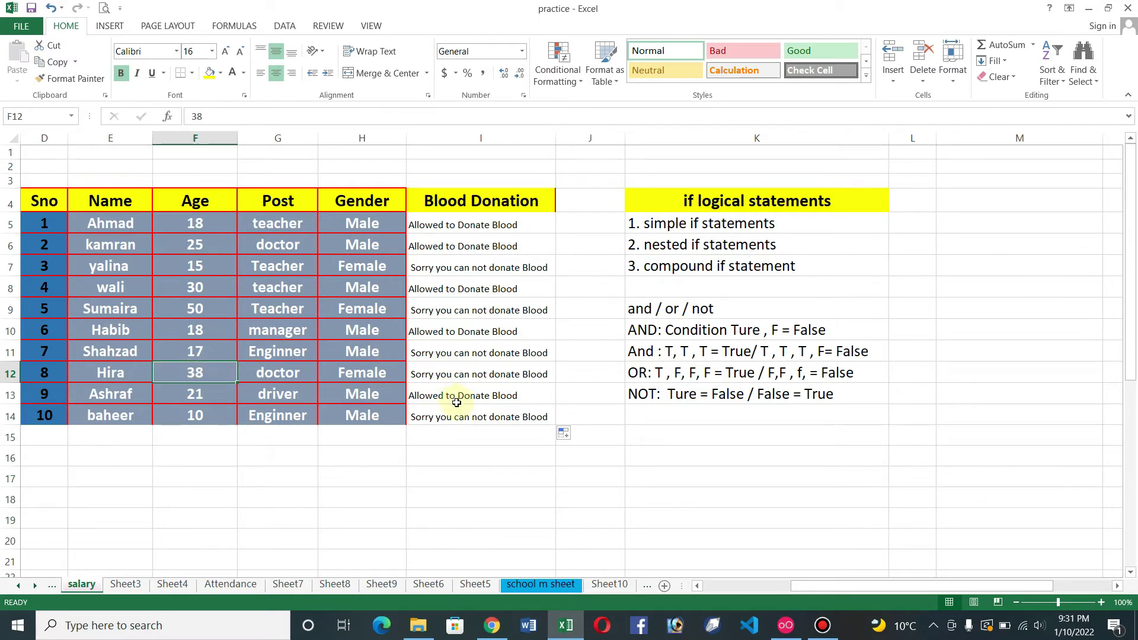
left_click(480, 434)
left_click(527, 417)
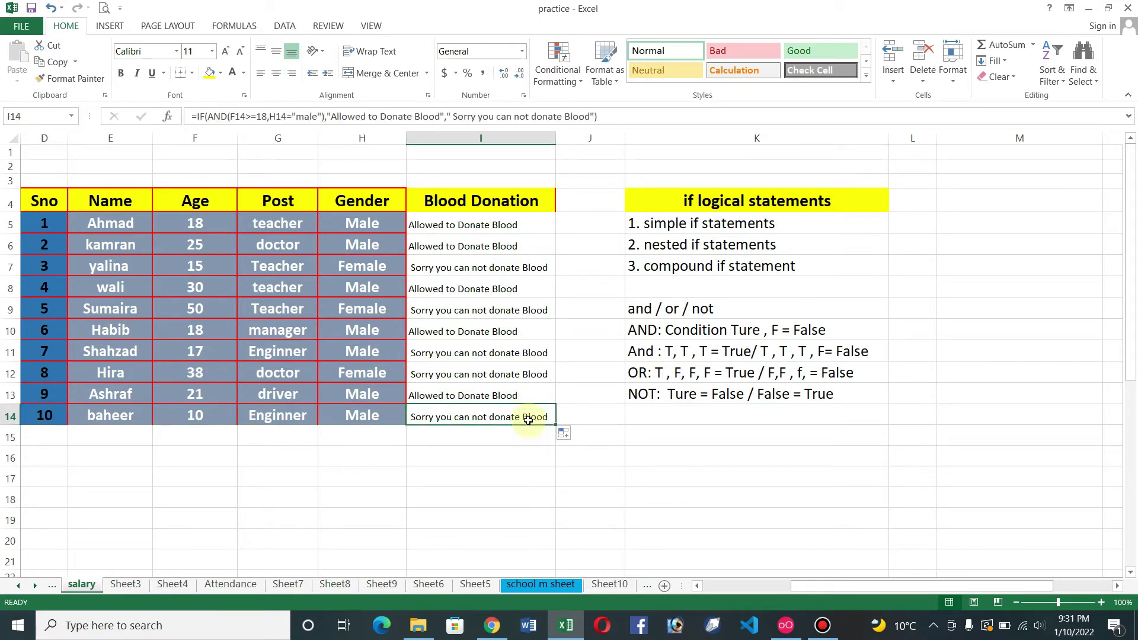
left_click_drag(563, 433, 561, 547)
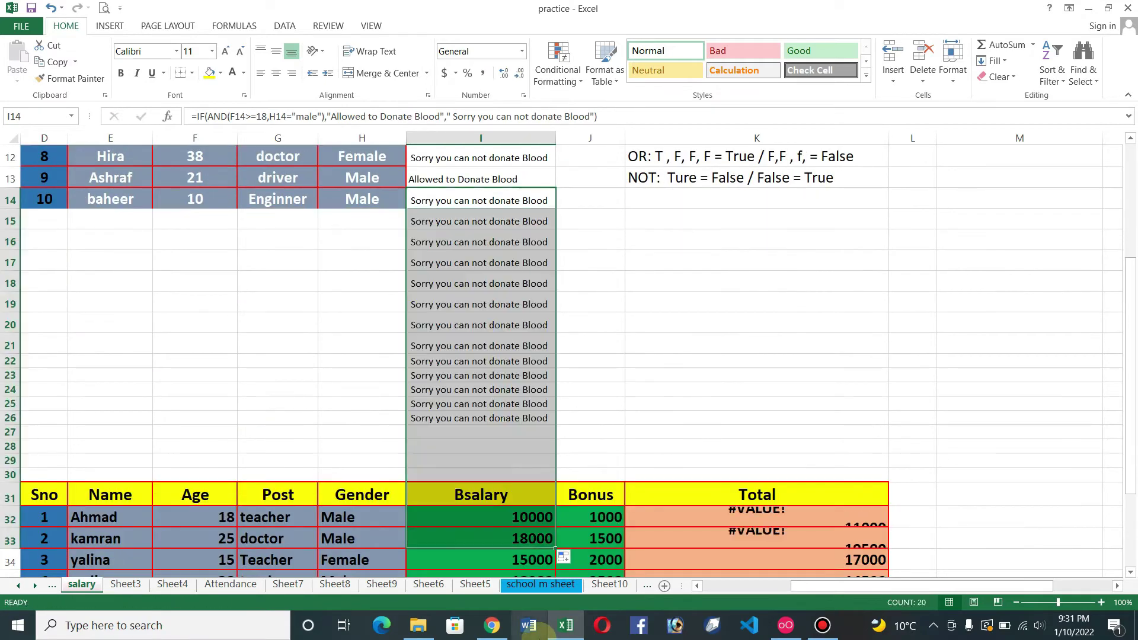
Undo the Blood Donation fill that ran too far down column I
key("ctrl+z")
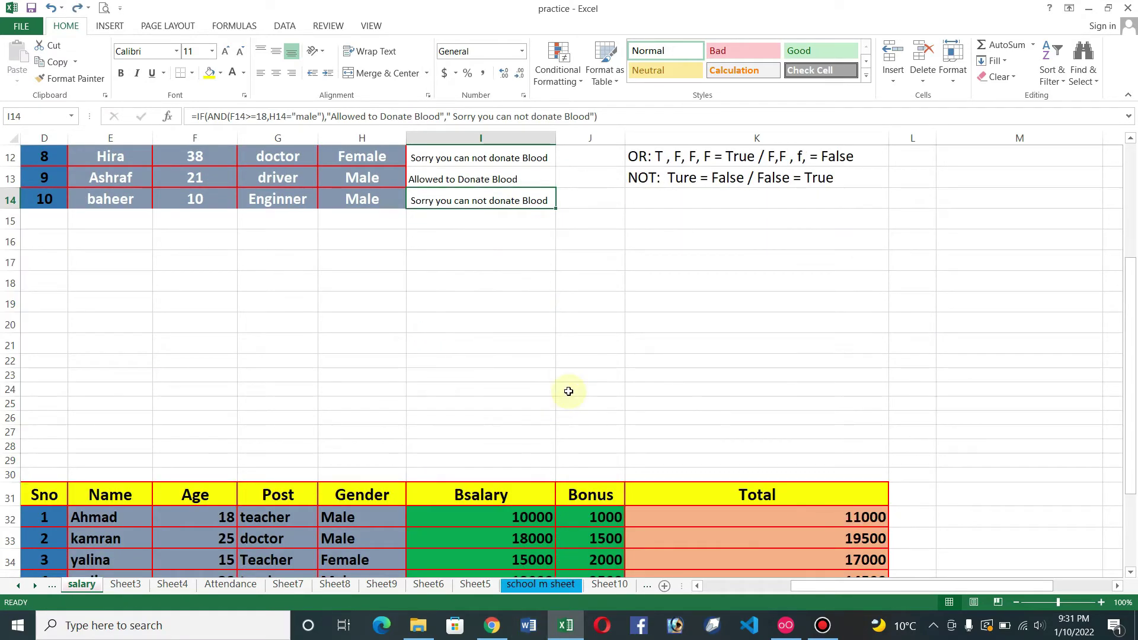
left_click_drag(557, 208, 557, 396)
left_click_drag(1133, 410, 1132, 329)
Enter age 18 with female in row 15, and age 20 with male in row 16
left_click(195, 334)
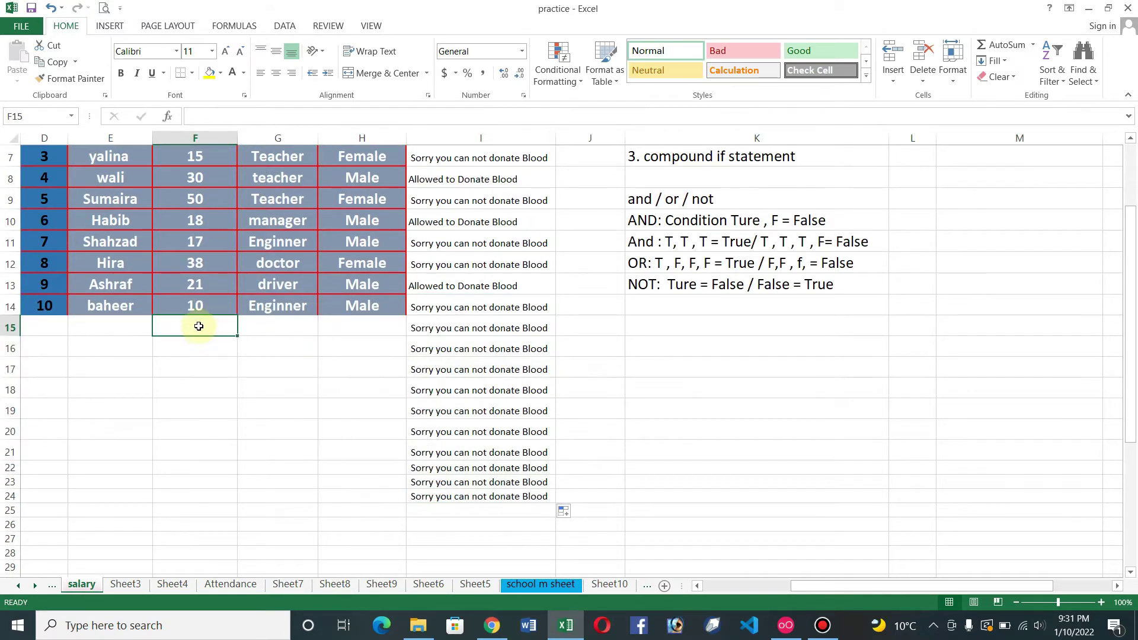
type("18")
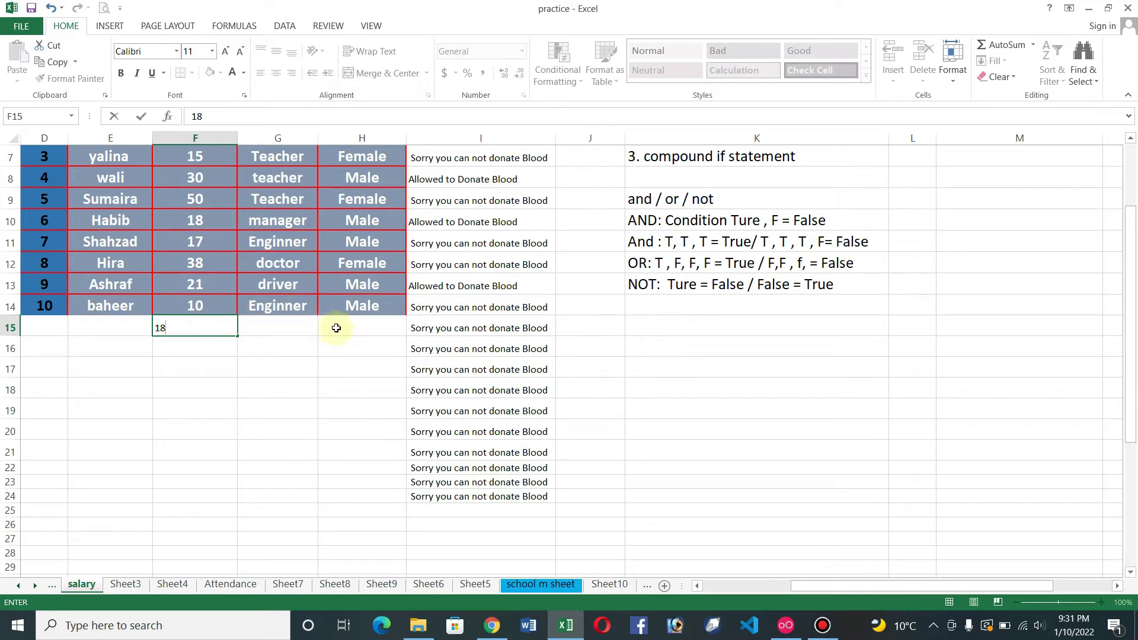
key("Return")
scroll(354, 318, "up", 3)
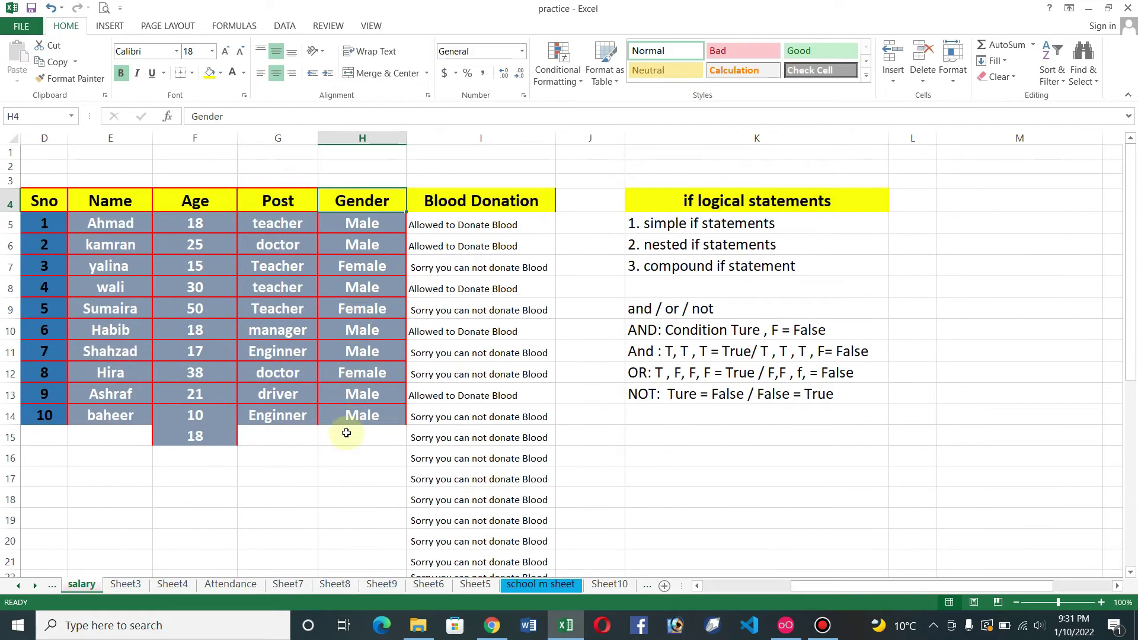
left_click(346, 434)
type("demal")
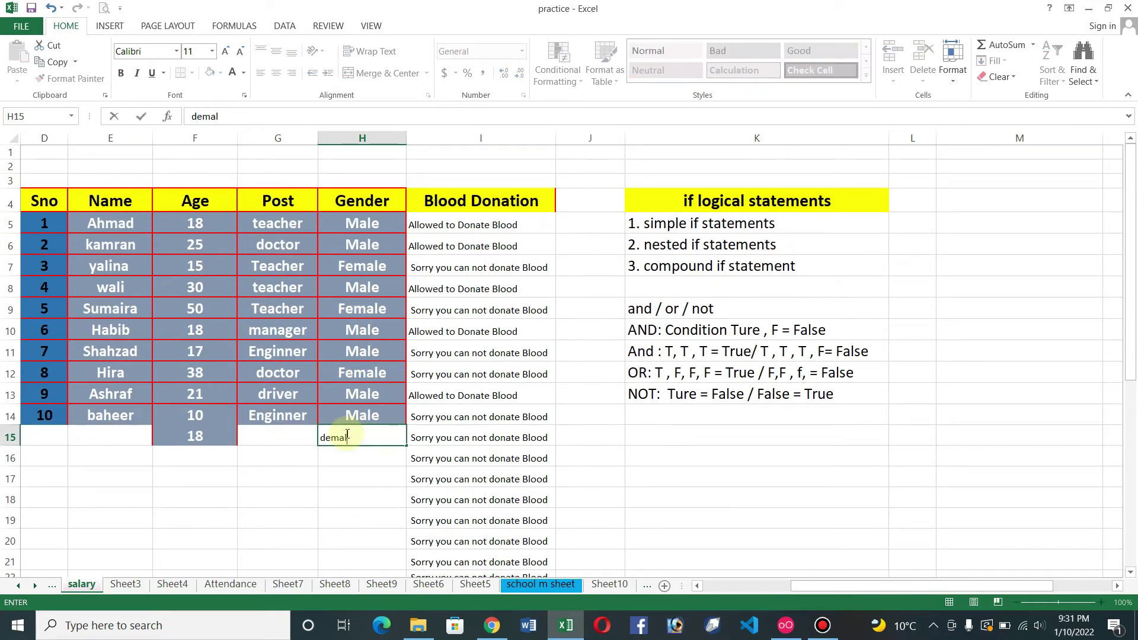
type("female")
key("Return")
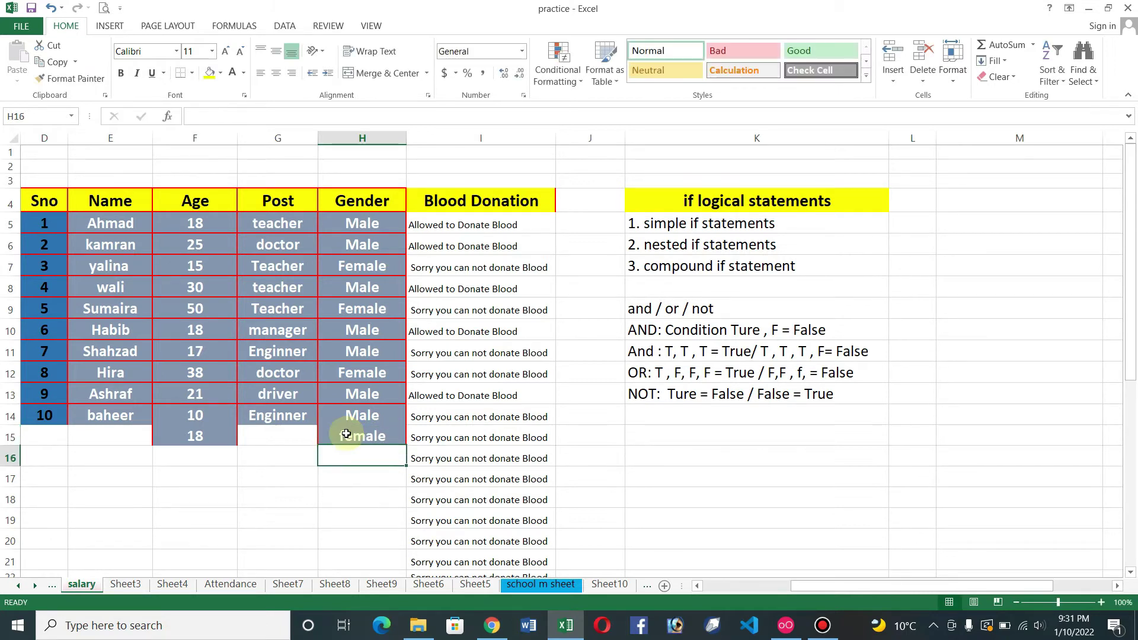
left_click(217, 460)
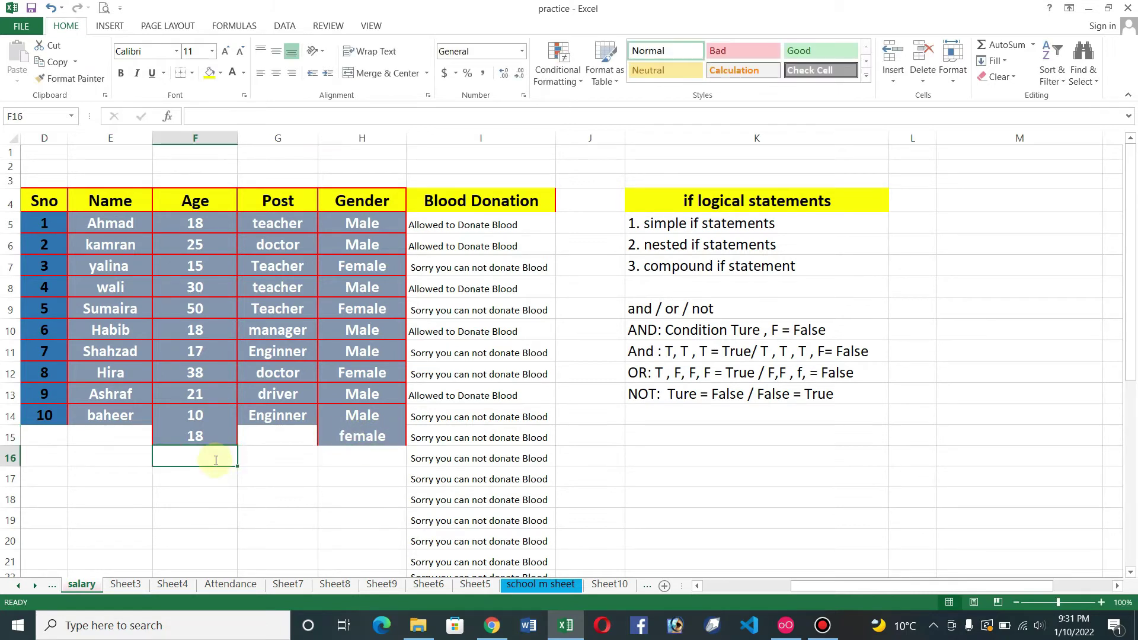
type("20")
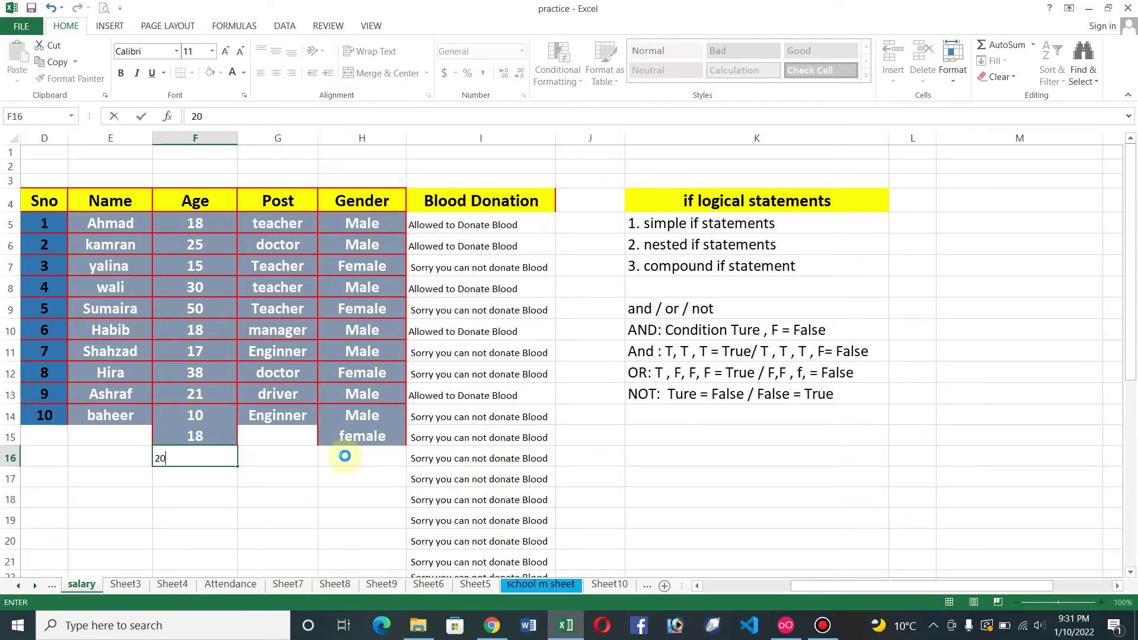
left_click(345, 457)
type("male")
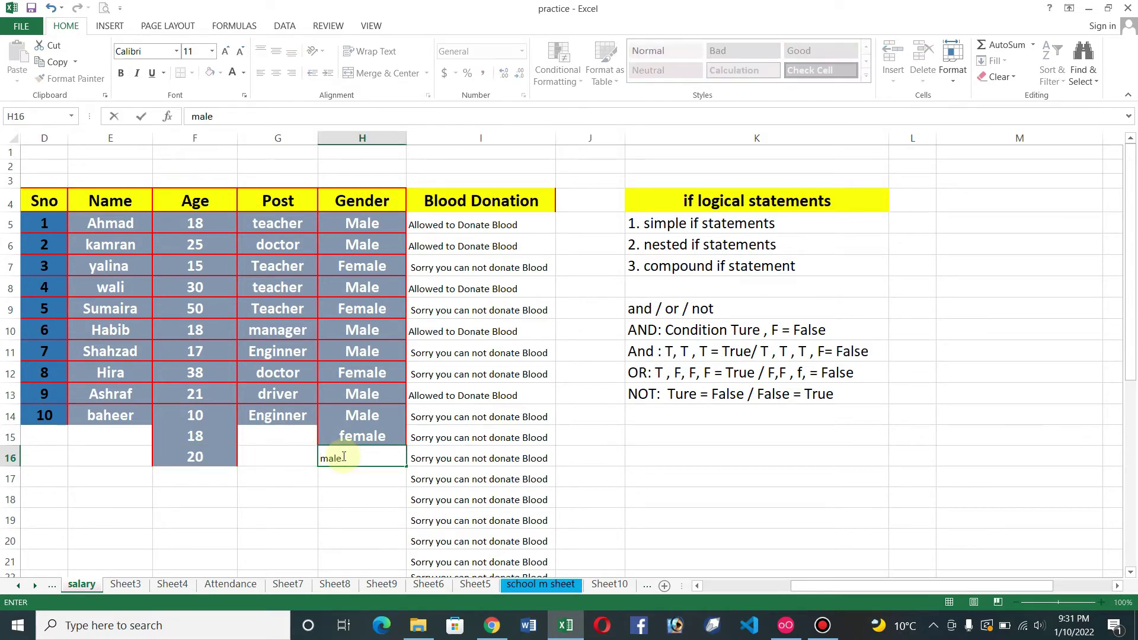
key("Return")
Enter ages 17 and 30, both male, in rows 17–18, then review the I6 formula
left_click(209, 476)
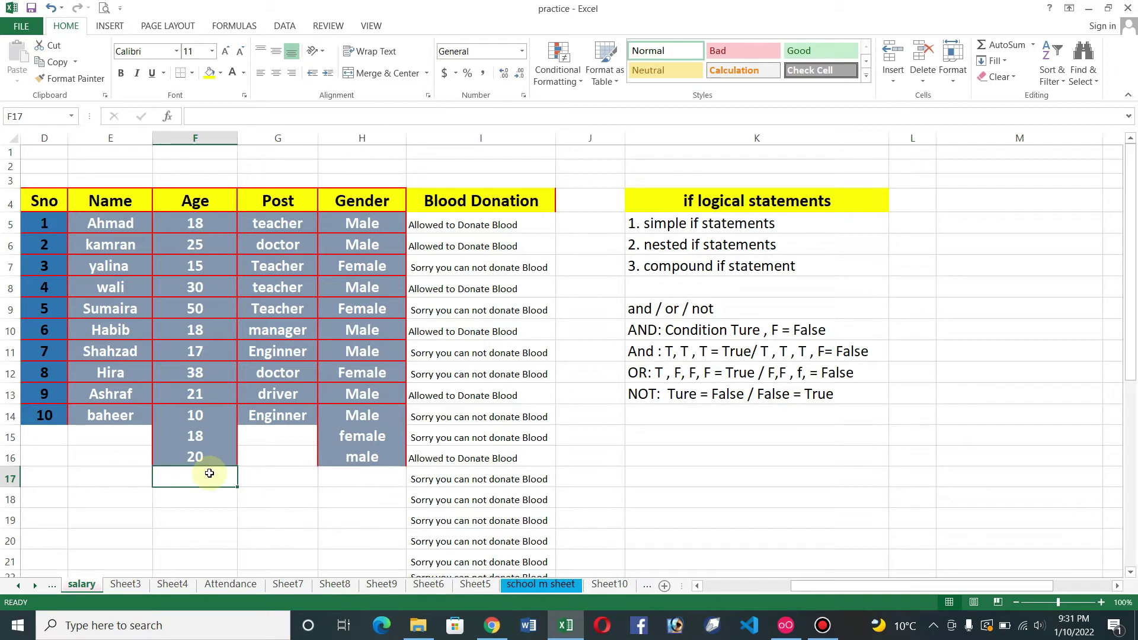
type("17")
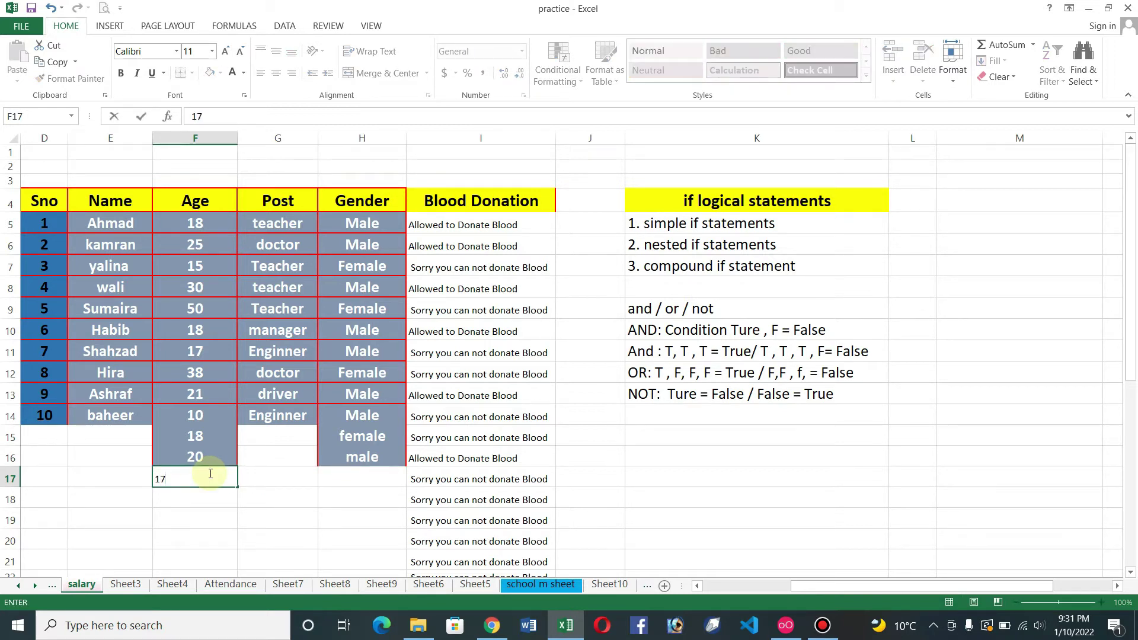
left_click(372, 478)
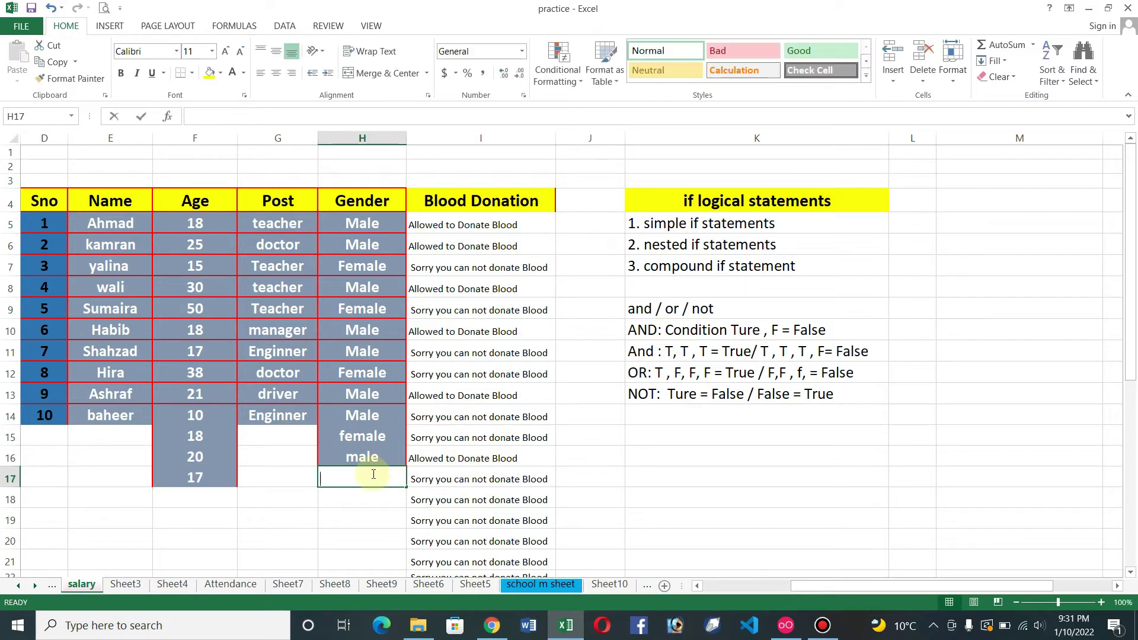
type("male")
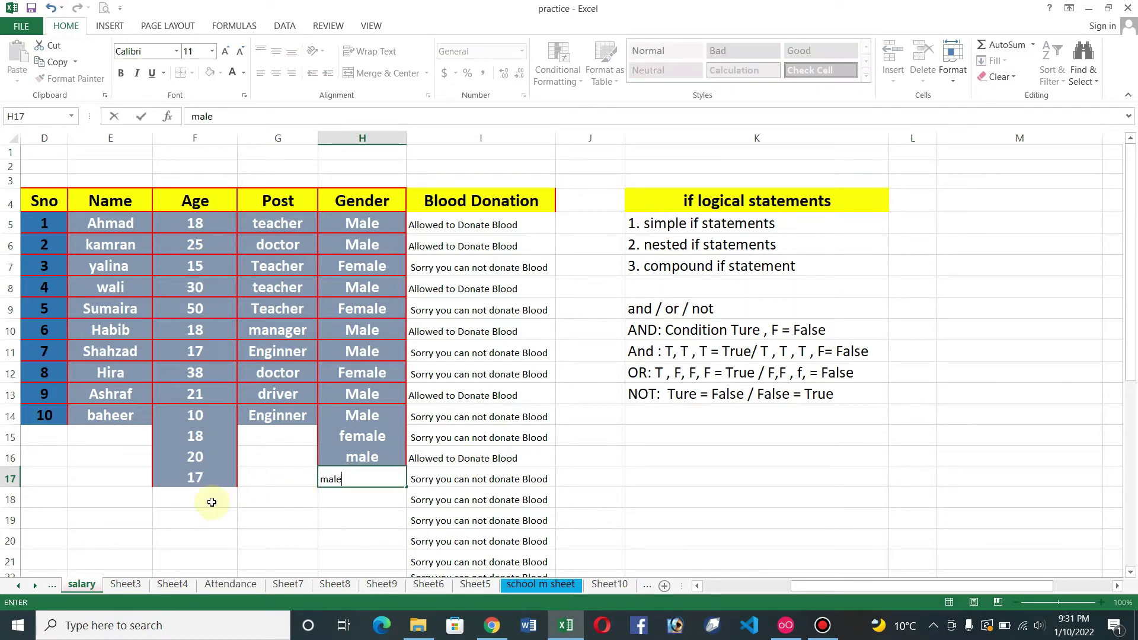
left_click(211, 502)
type("30")
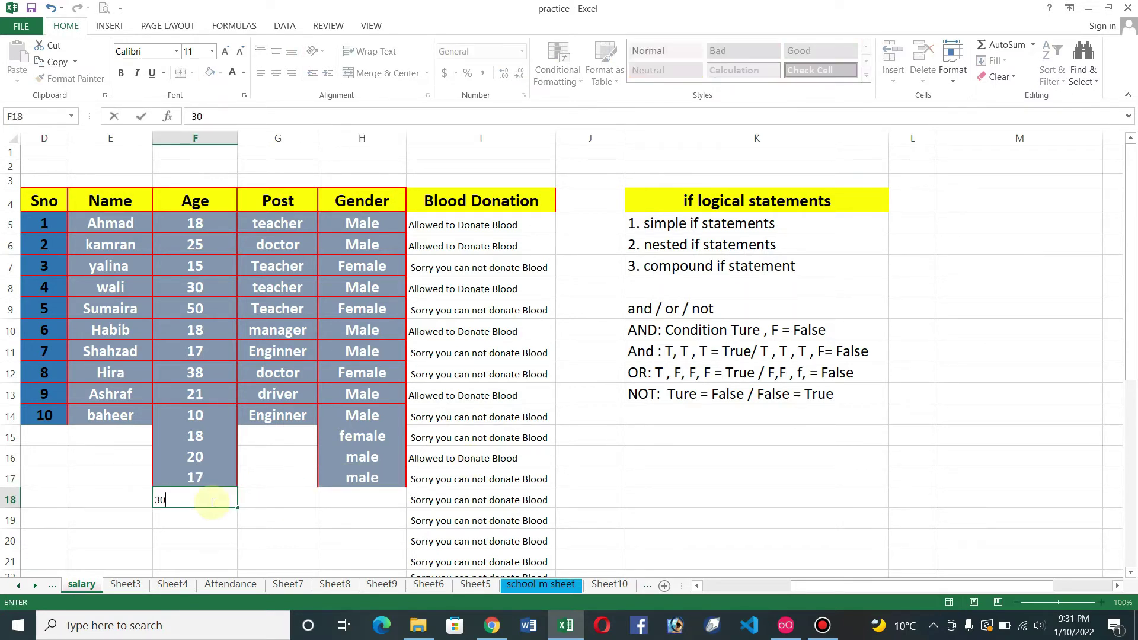
left_click(346, 508)
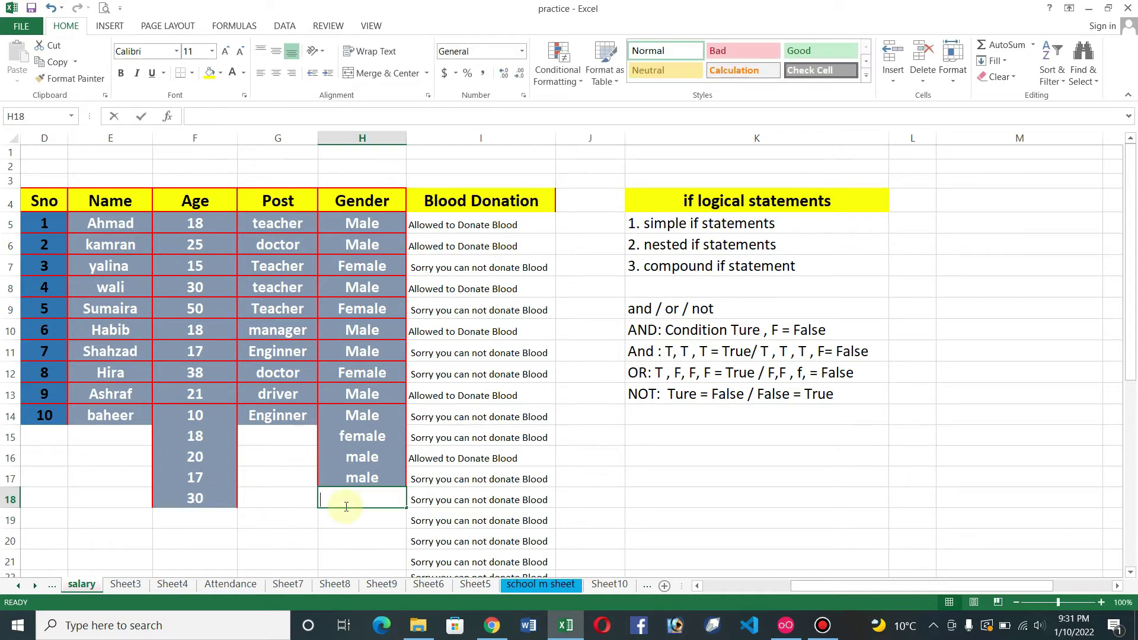
type("male")
key("Return")
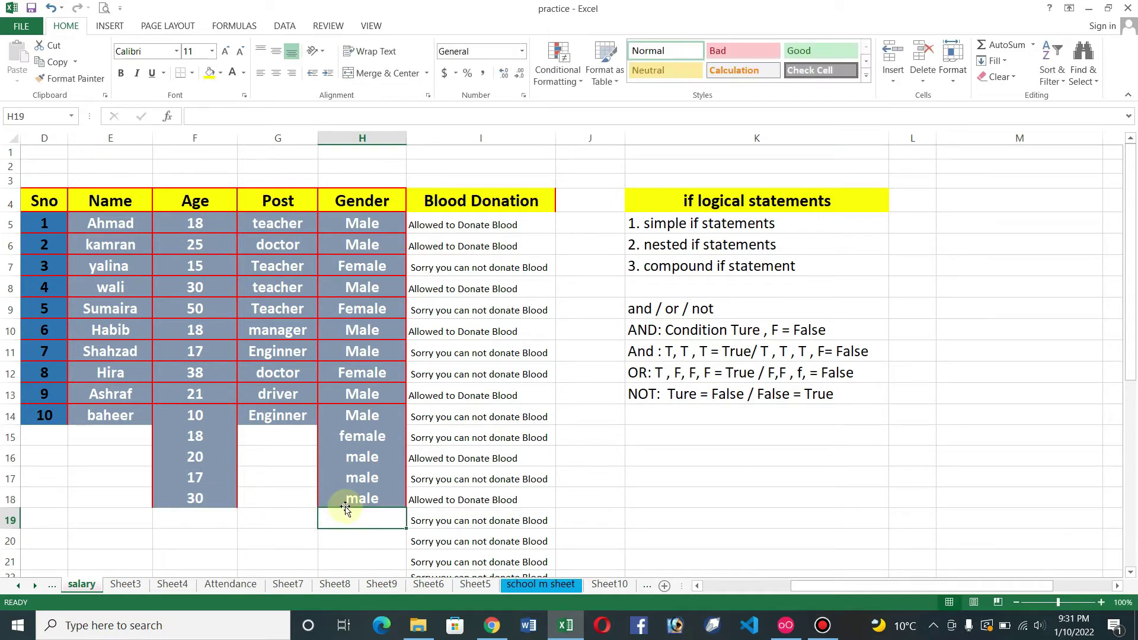
left_click(514, 235)
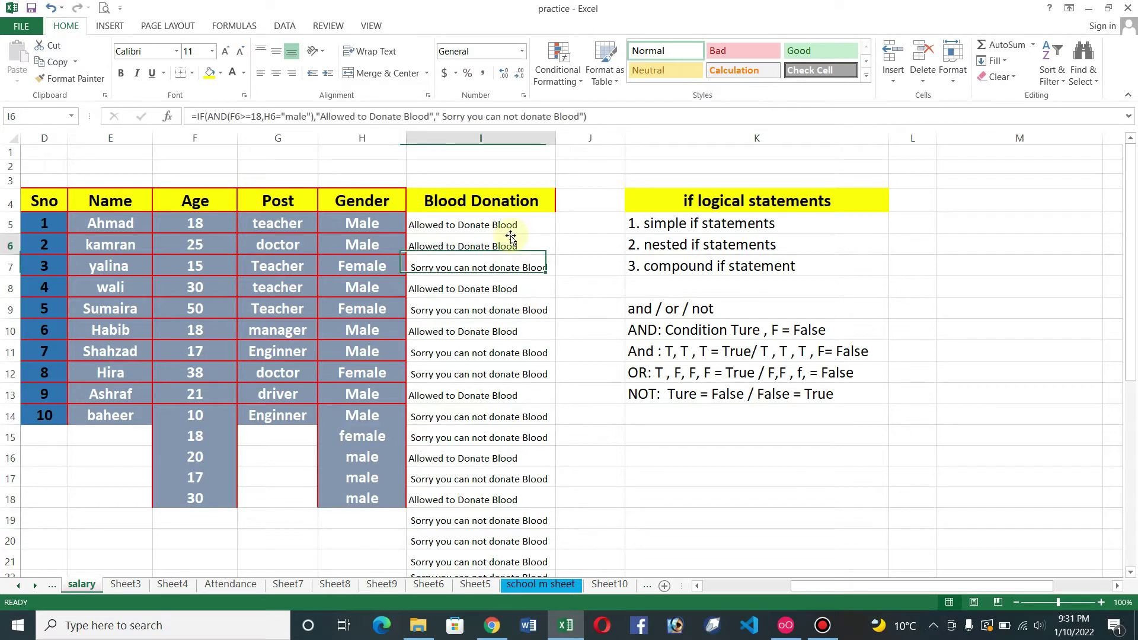
left_click(658, 357)
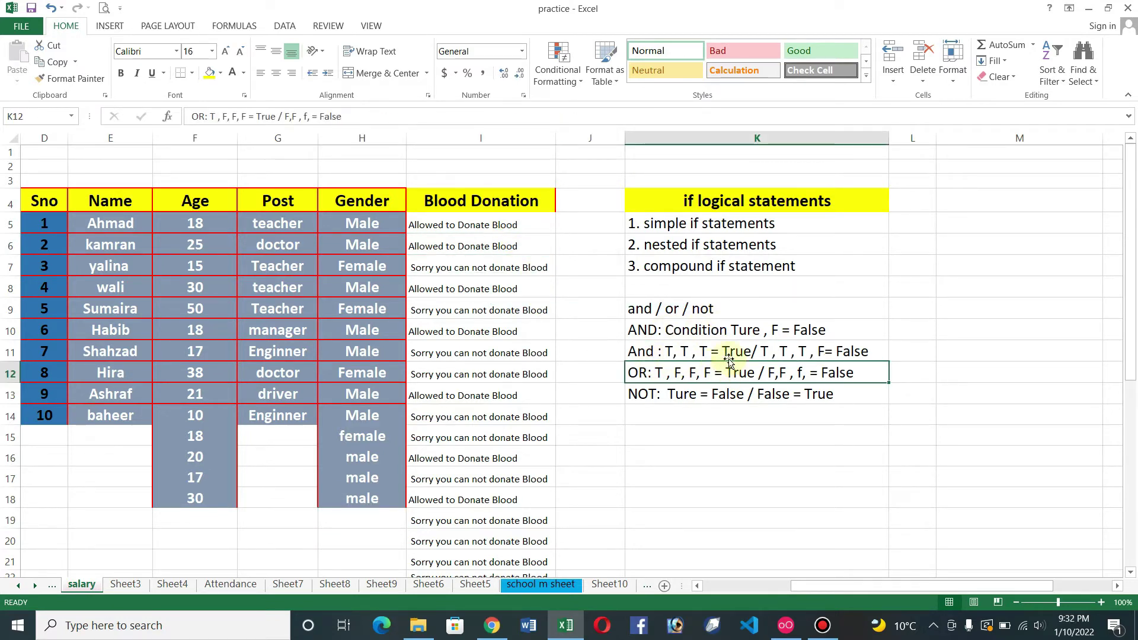
left_click(667, 309)
Widen column J and enter the heading 'Friends Party' in J4
left_click(595, 203)
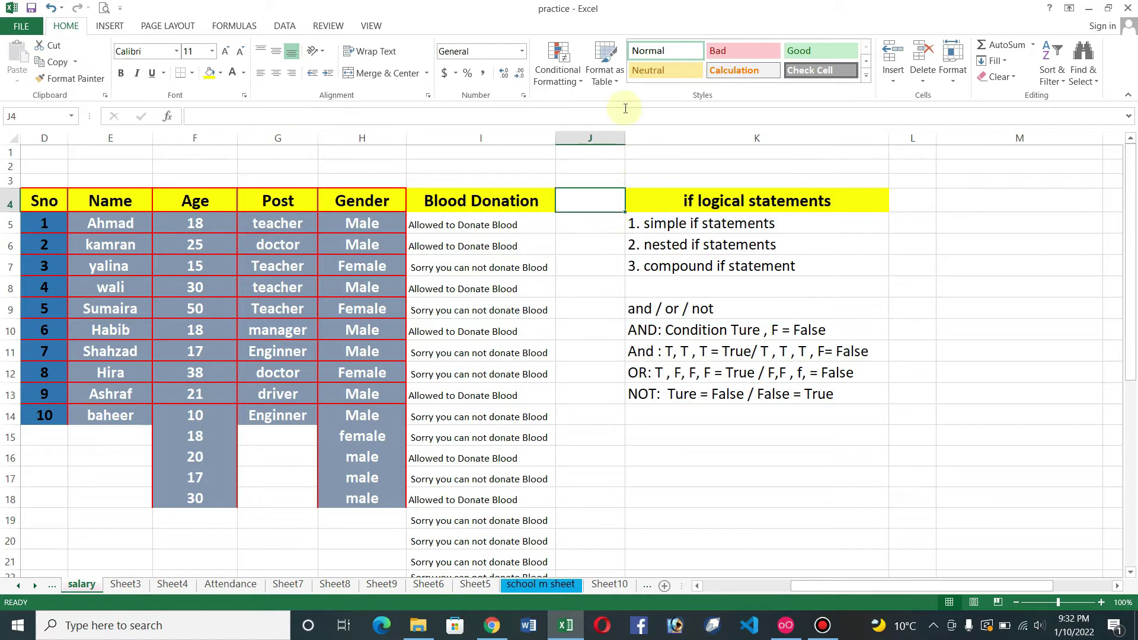
left_click_drag(625, 137, 723, 136)
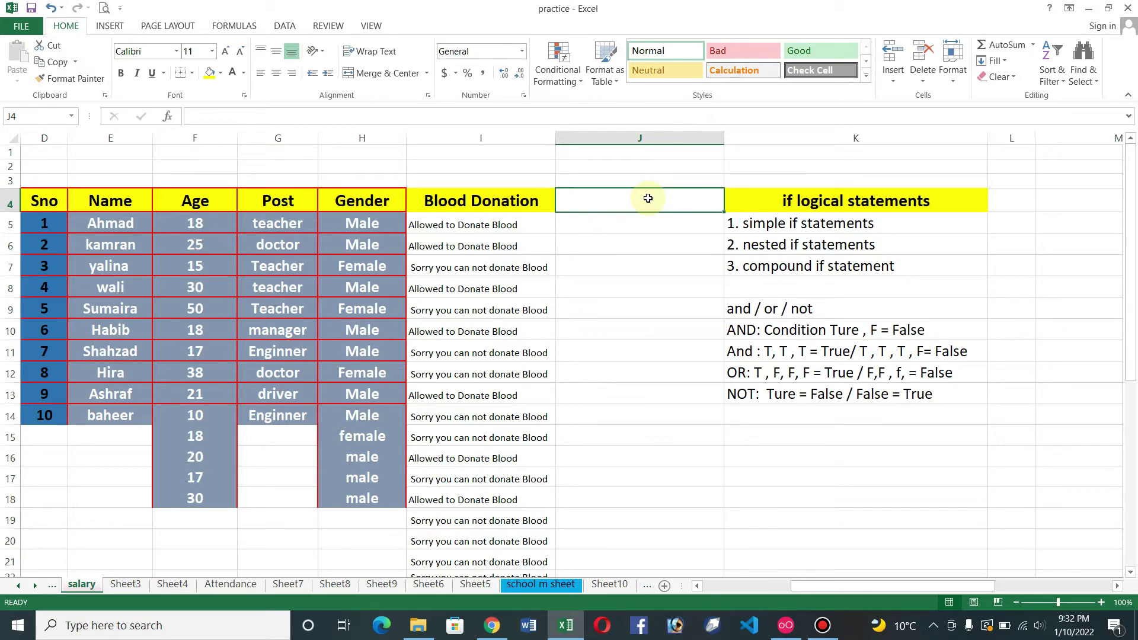
type("Friends")
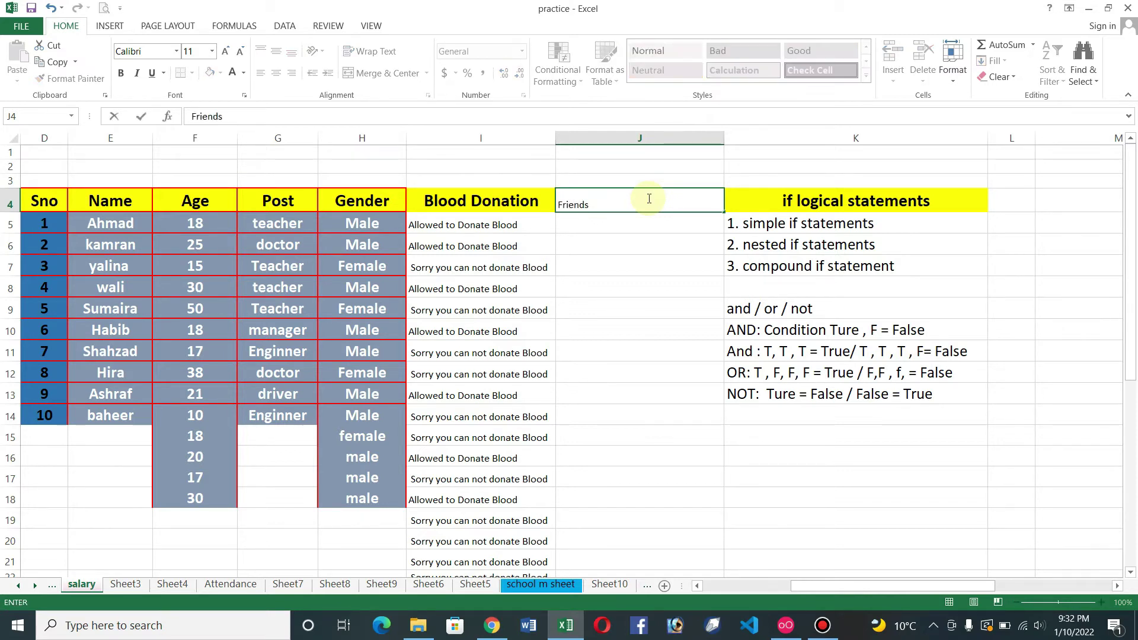
type(" Party")
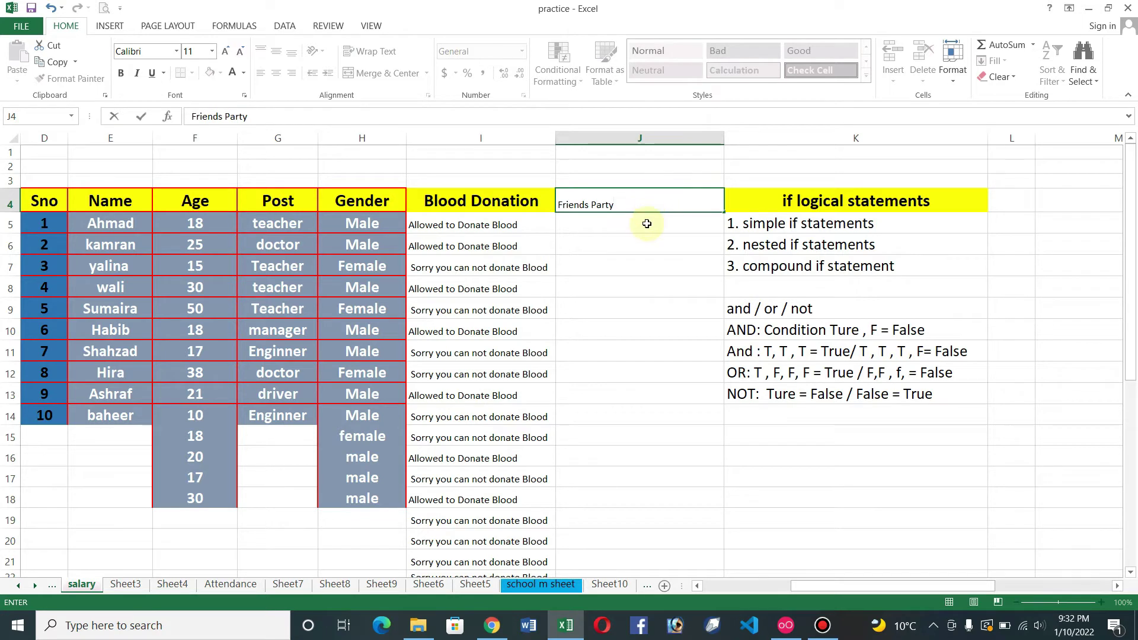
key("Return")
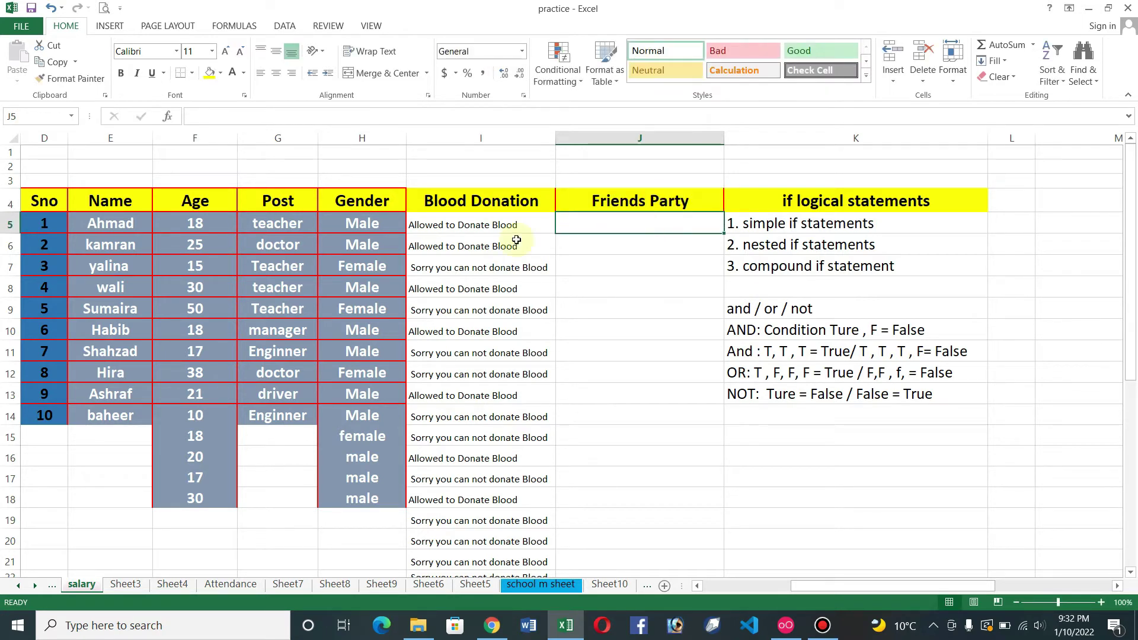
left_click(209, 225)
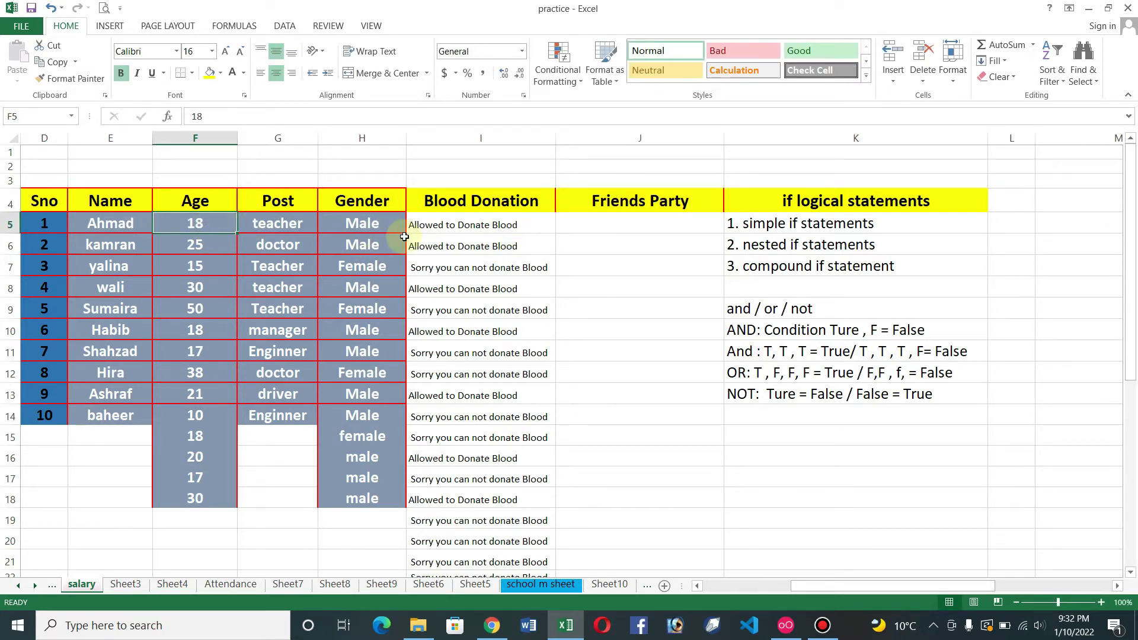
left_click(285, 224)
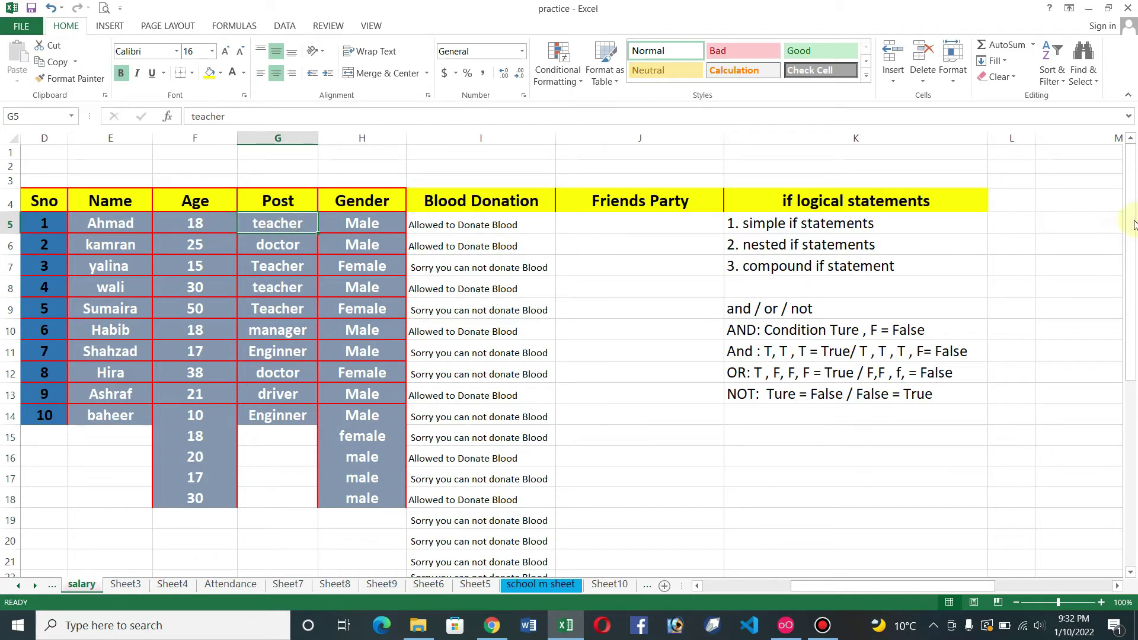
left_click_drag(1134, 221, 1132, 400)
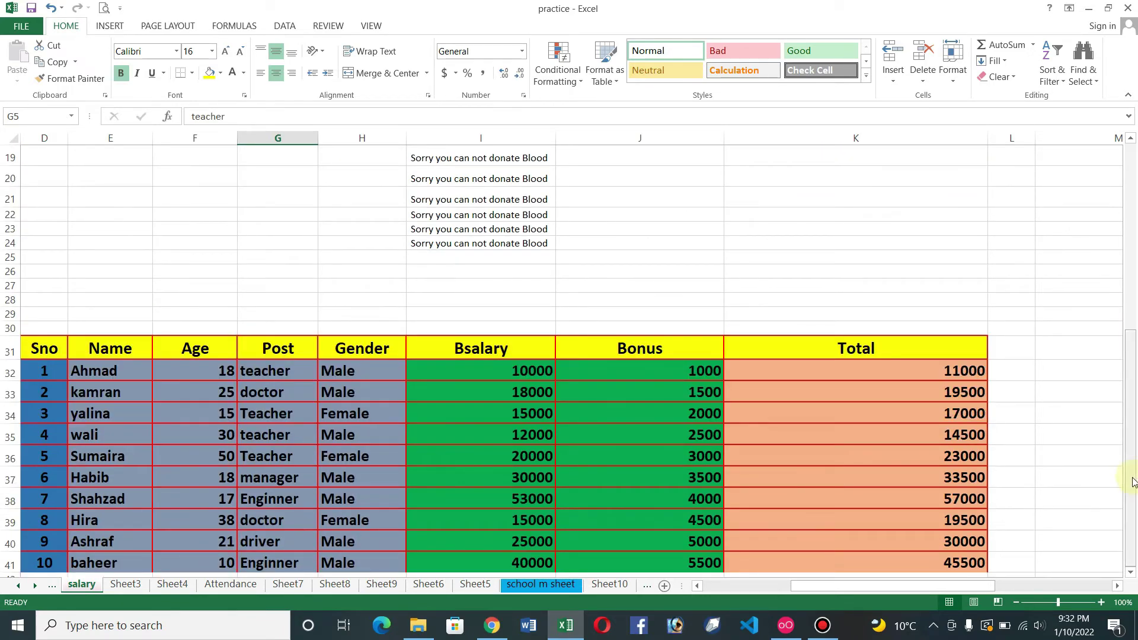
Narrow the Total, Bonus and Bsalary columns and check the row 32–33 totals
left_click_drag(987, 139, 884, 139)
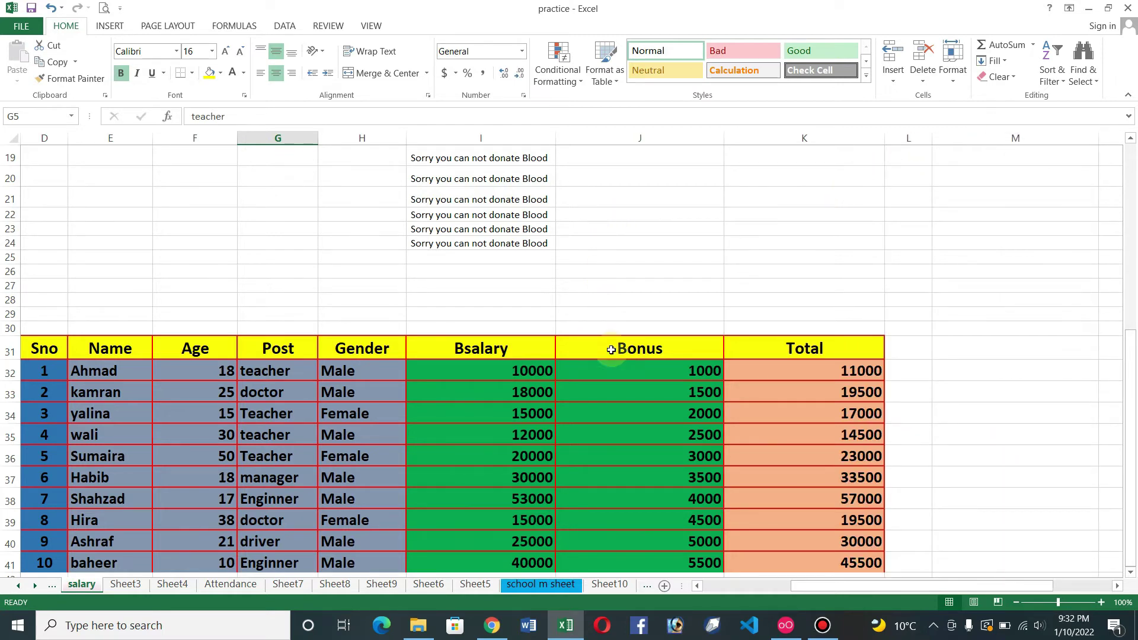
left_click(611, 349)
left_click_drag(725, 140, 671, 143)
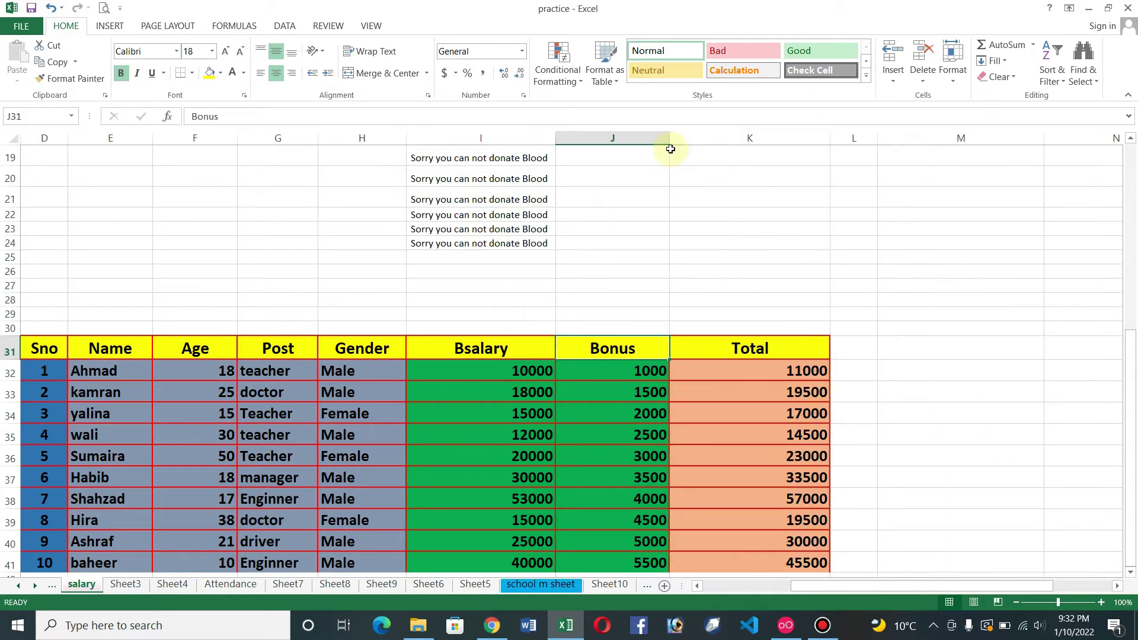
left_click_drag(555, 140, 511, 139)
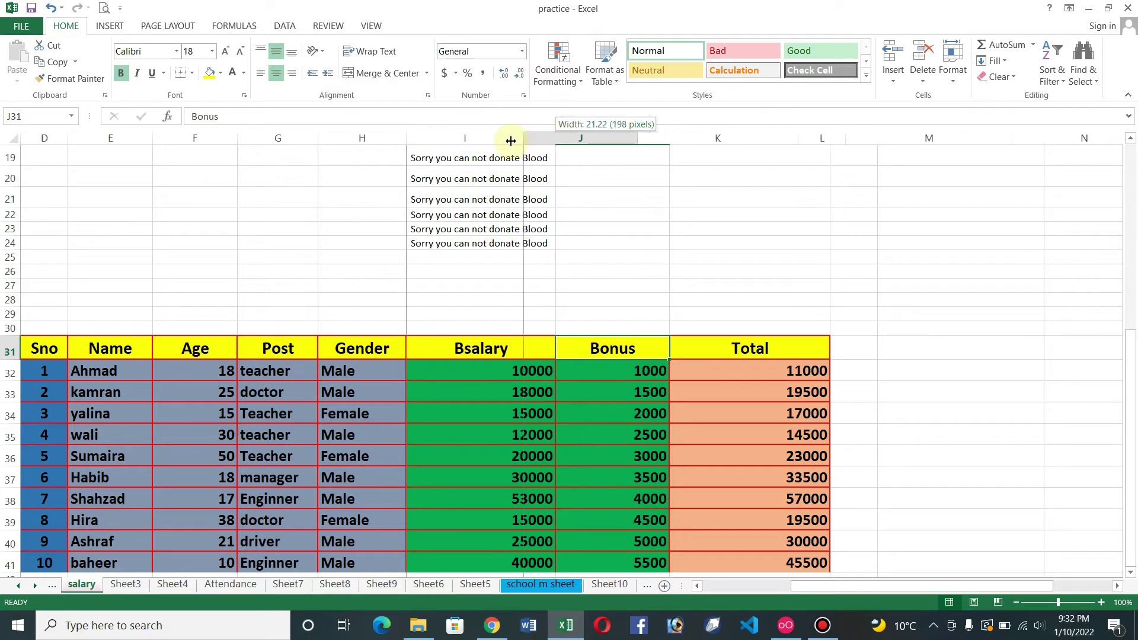
left_click(705, 392)
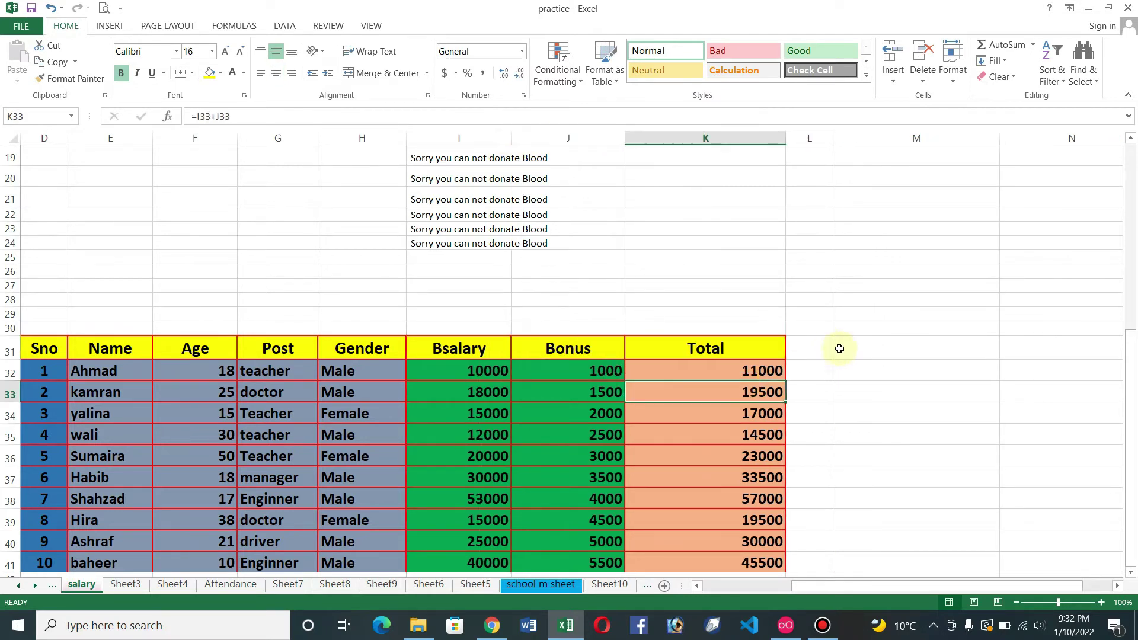
left_click(747, 371)
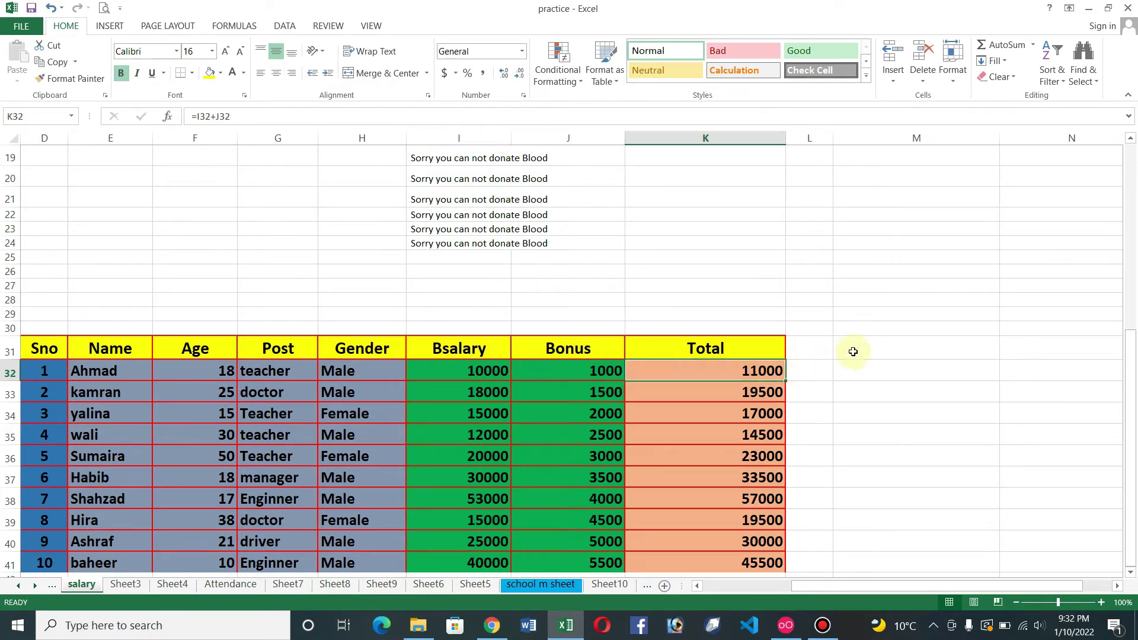
left_click(853, 371)
left_click(755, 372)
left_click(844, 370)
Enter 'Tax Office' in M31, then shorten the heading to 'Tax'
left_click(867, 346)
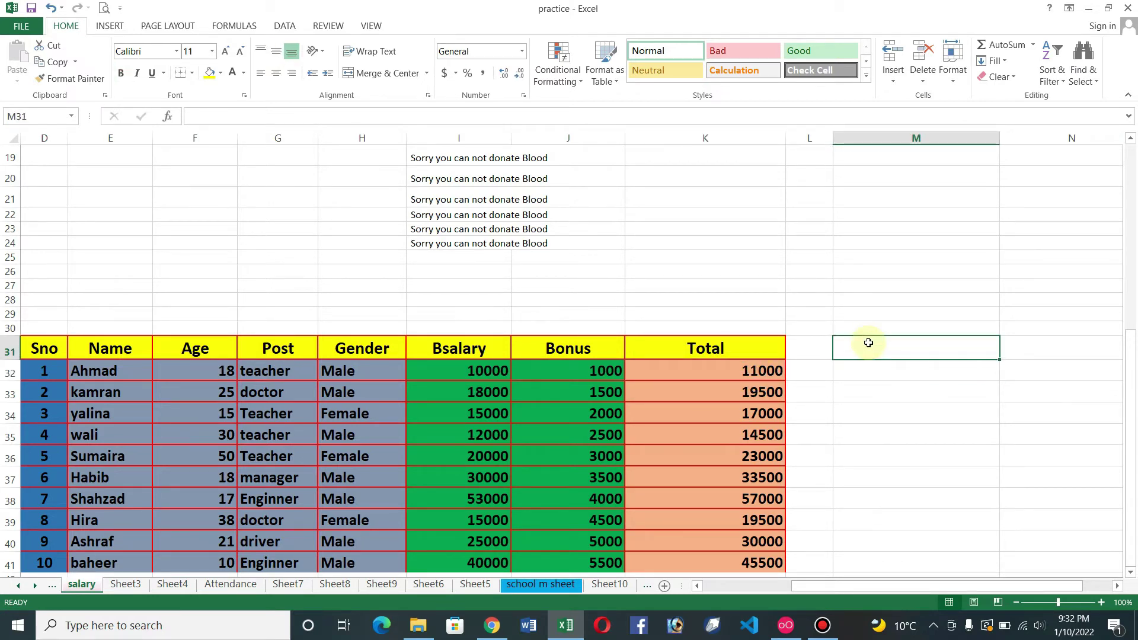
type("TA")
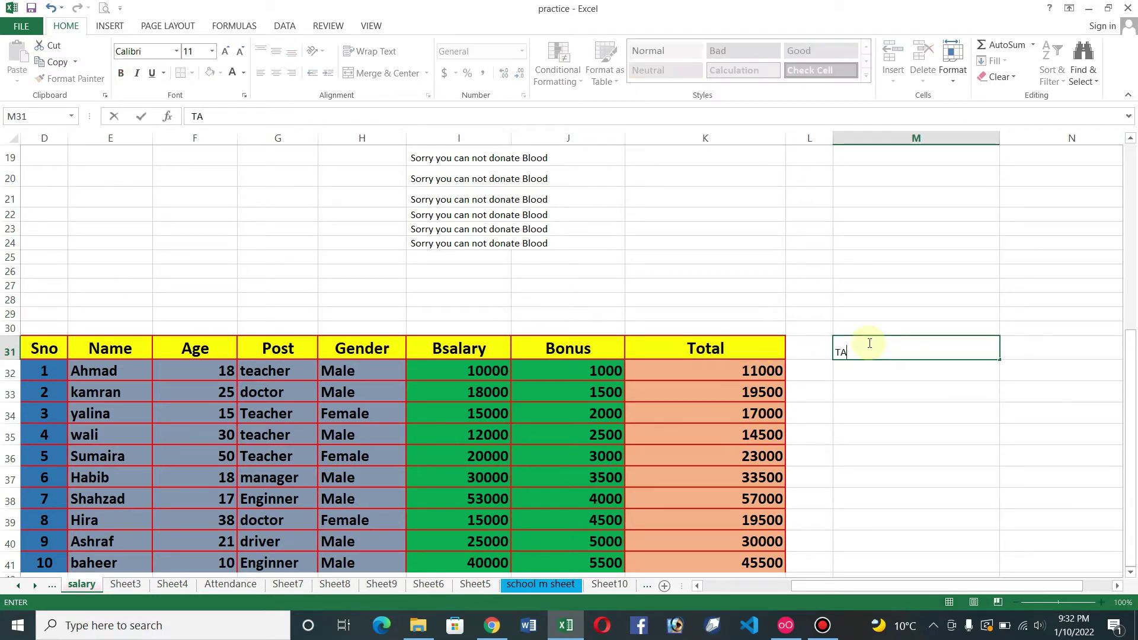
type("x ")
type("Office")
left_click(888, 372)
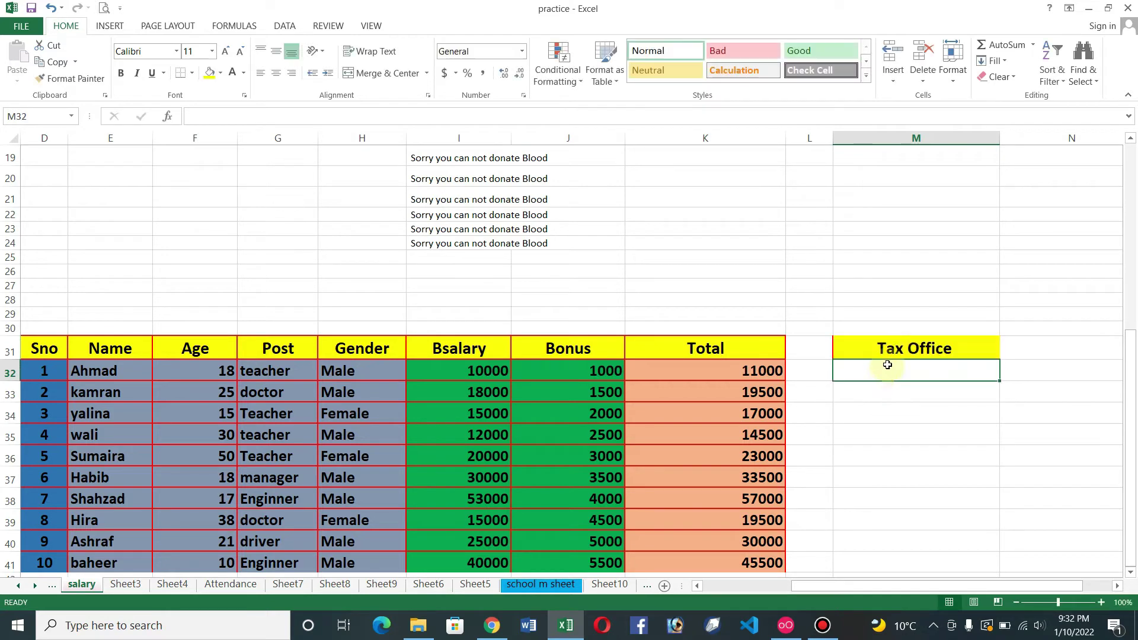
double_click(916, 348)
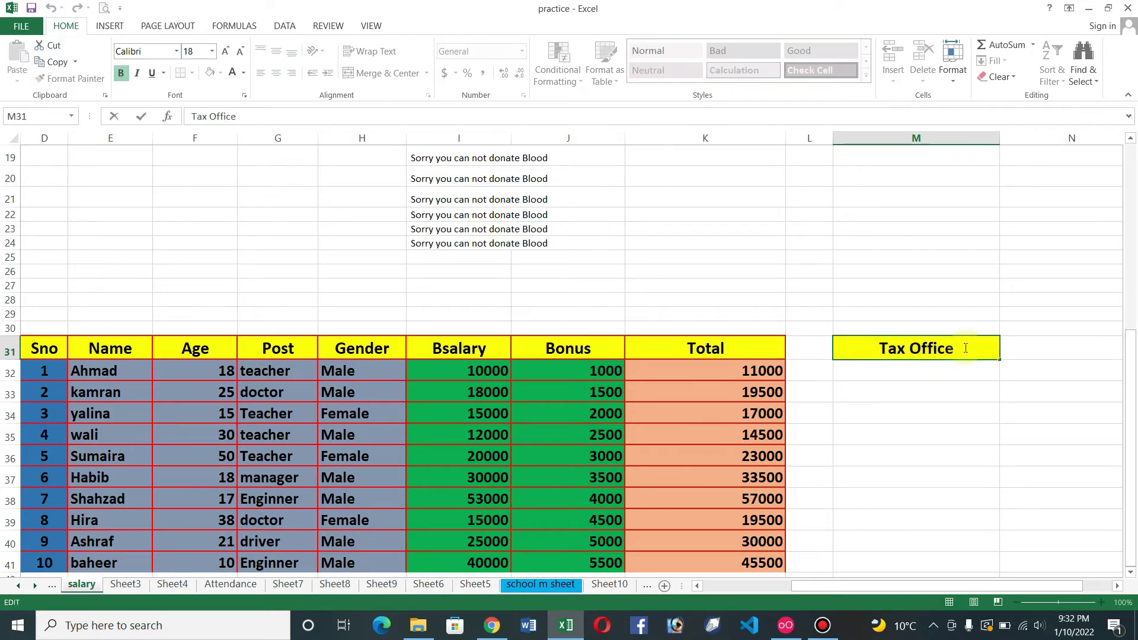
key("BackSpace")
key("BackSpace")
key("BackSpace")
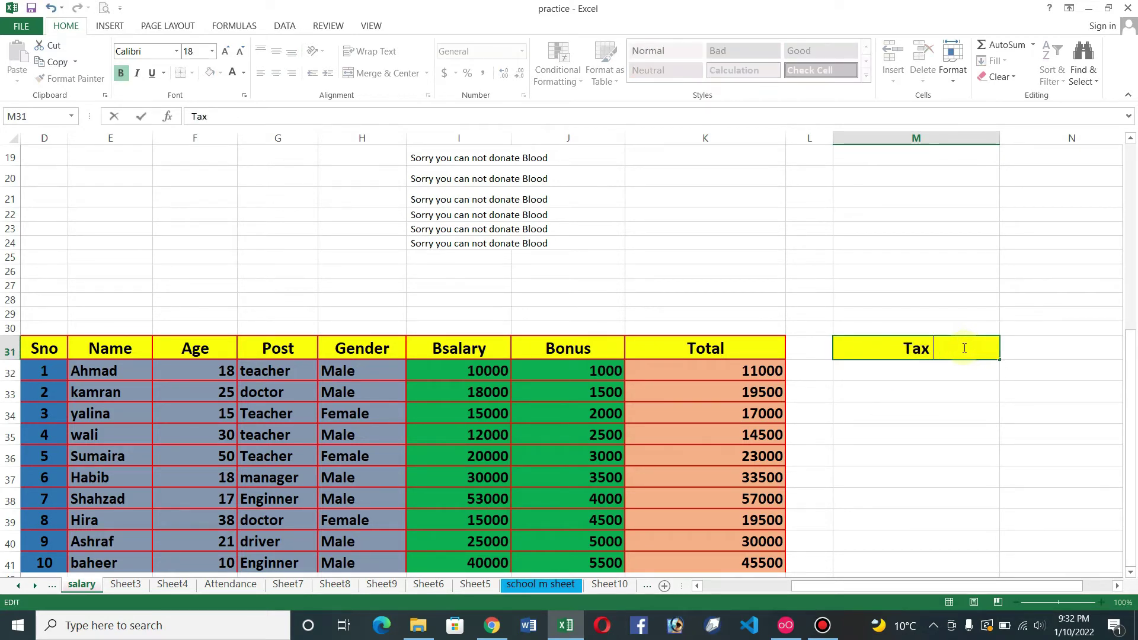
left_click(924, 376)
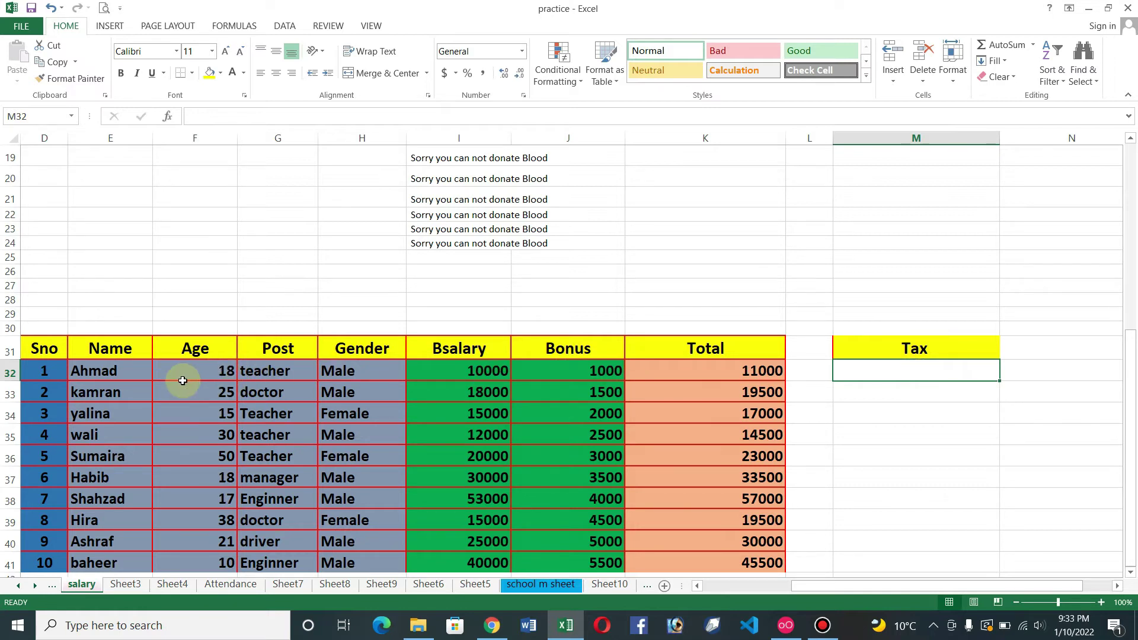
left_click(218, 371)
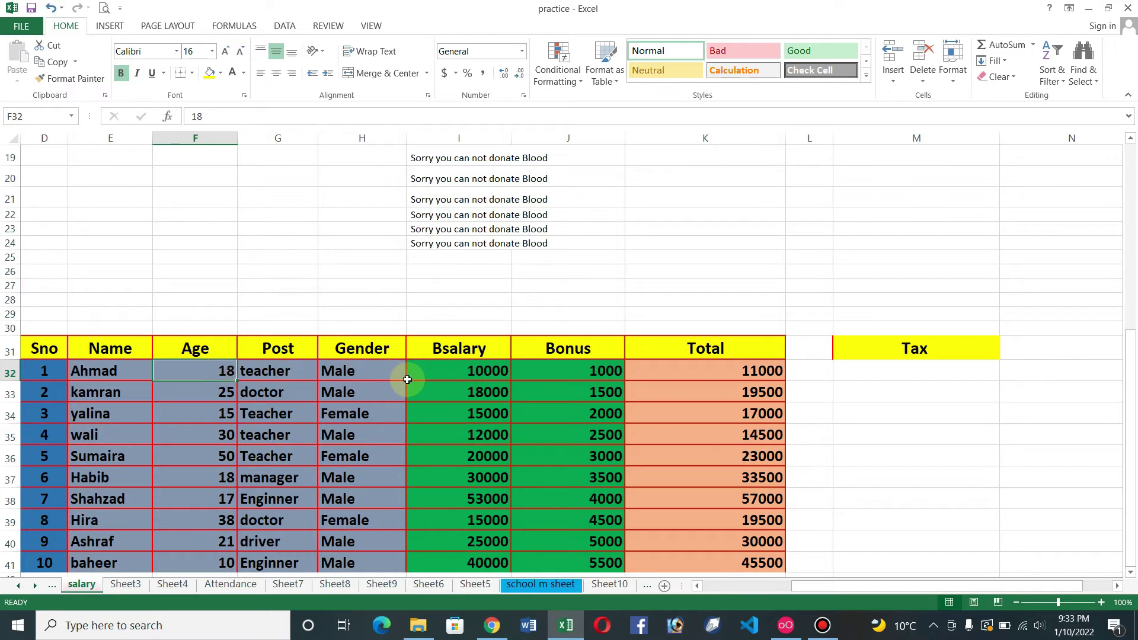
left_click(487, 372)
left_click(587, 370)
left_click(587, 392)
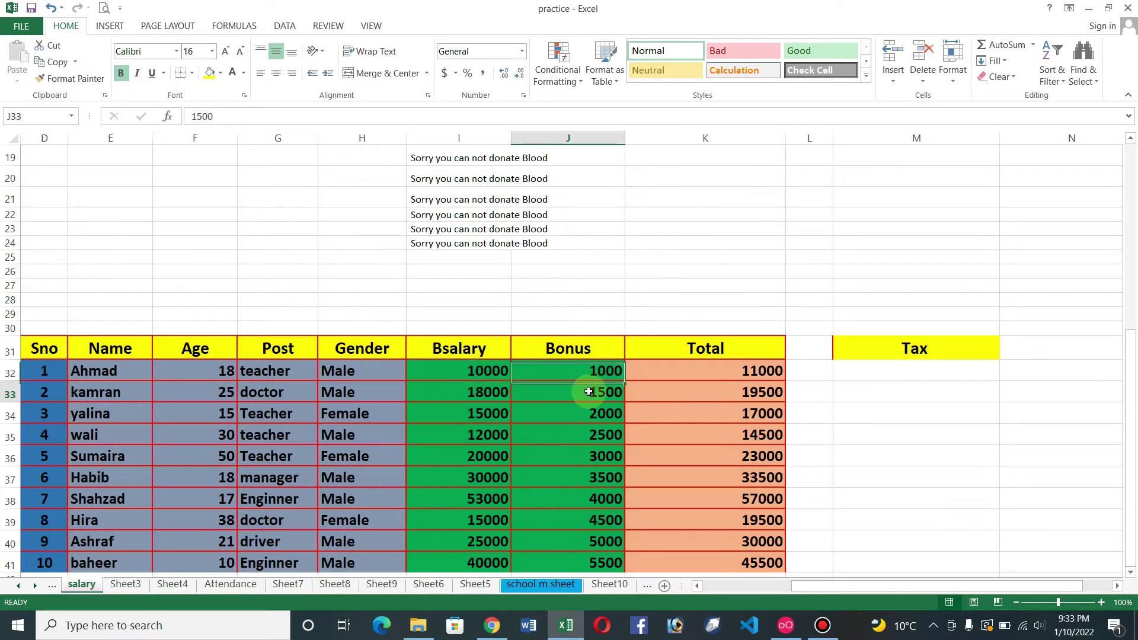
left_click(747, 371)
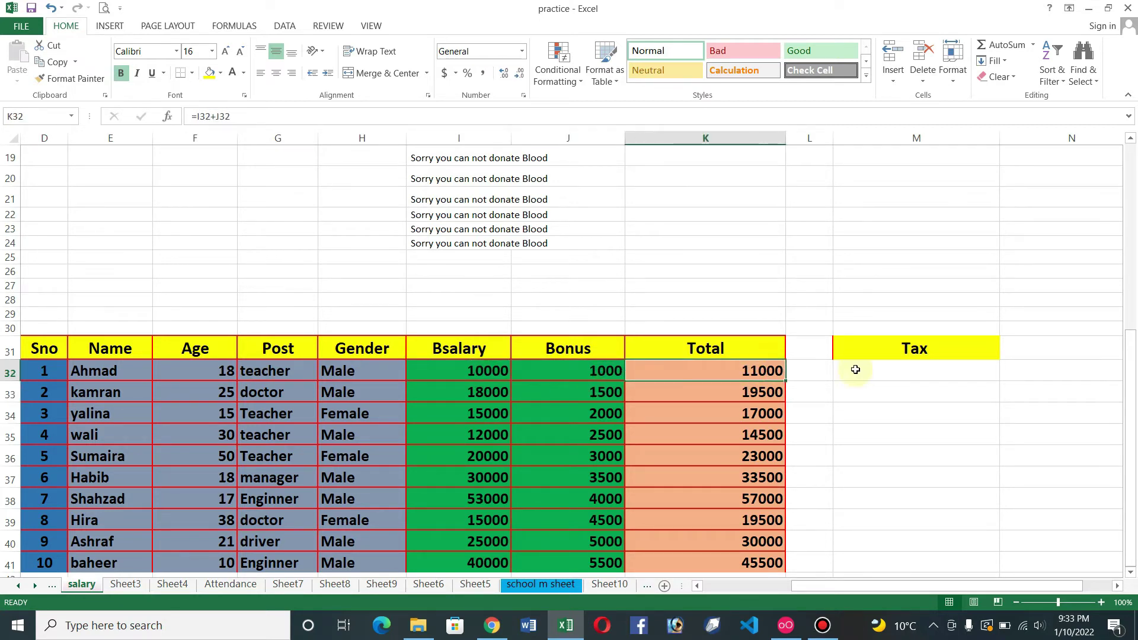
left_click(888, 375)
left_click(900, 351)
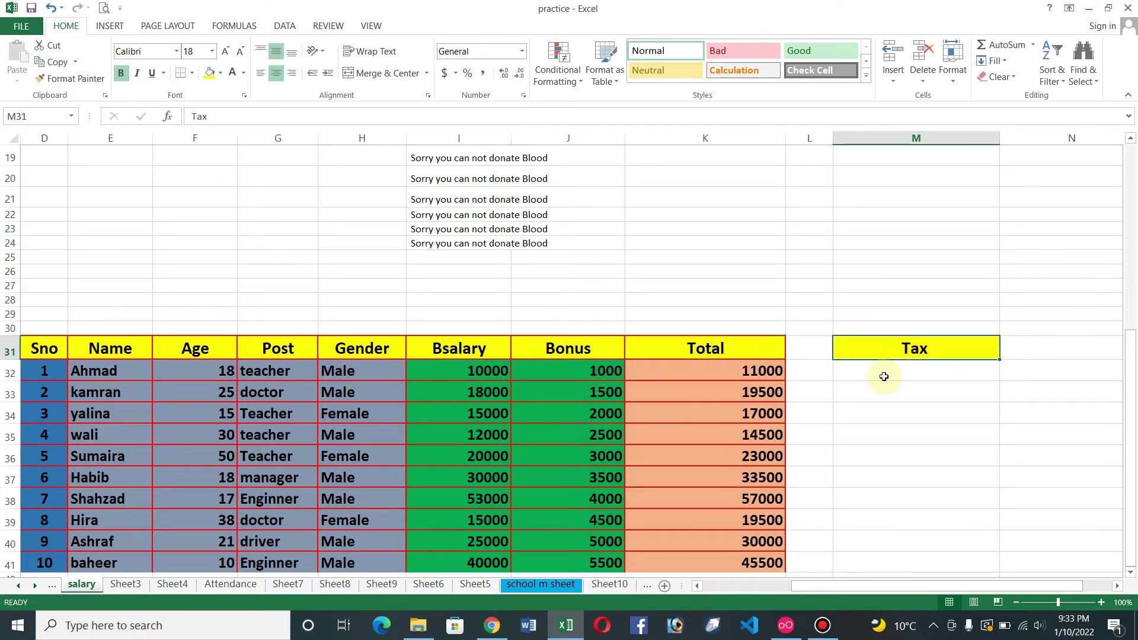
left_click(884, 376)
left_click(668, 373)
left_click(201, 395)
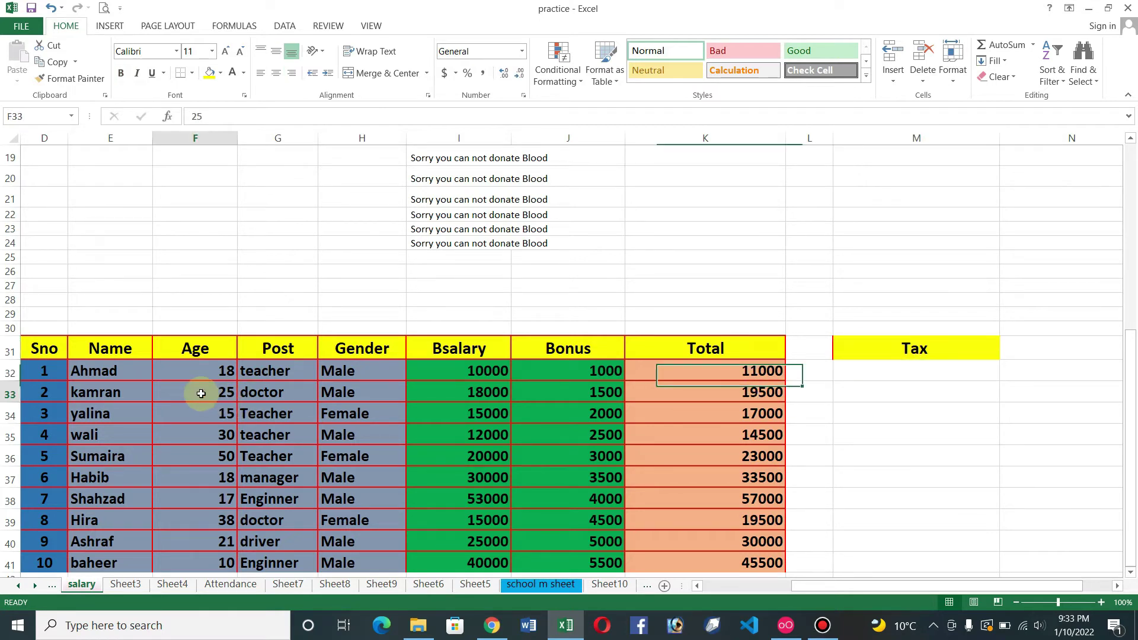
left_click(698, 417)
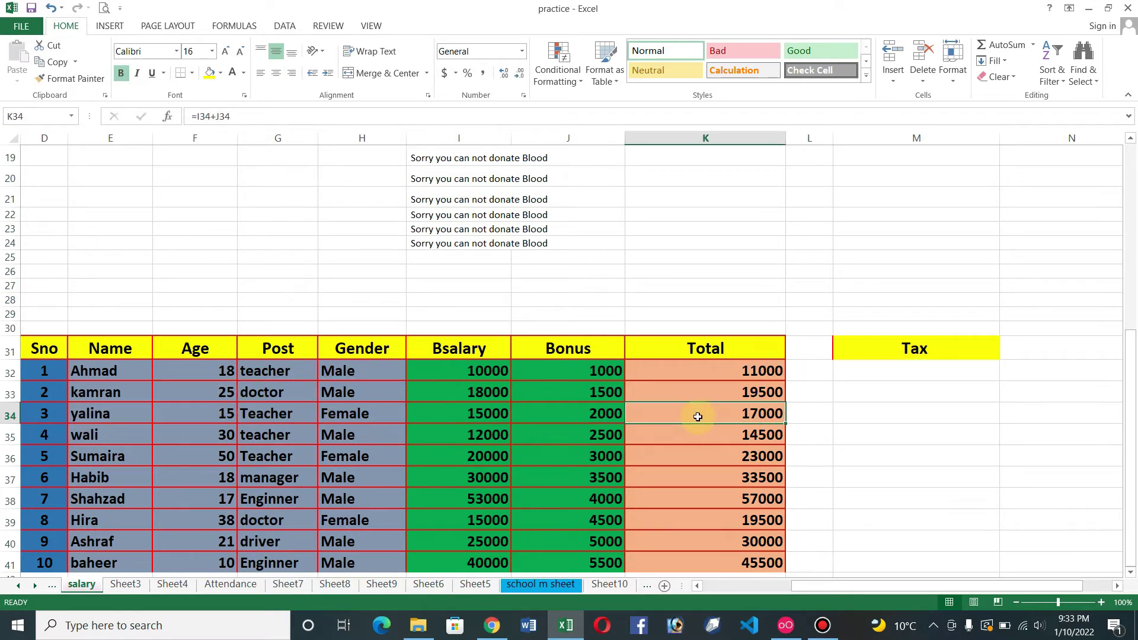
left_click(227, 434)
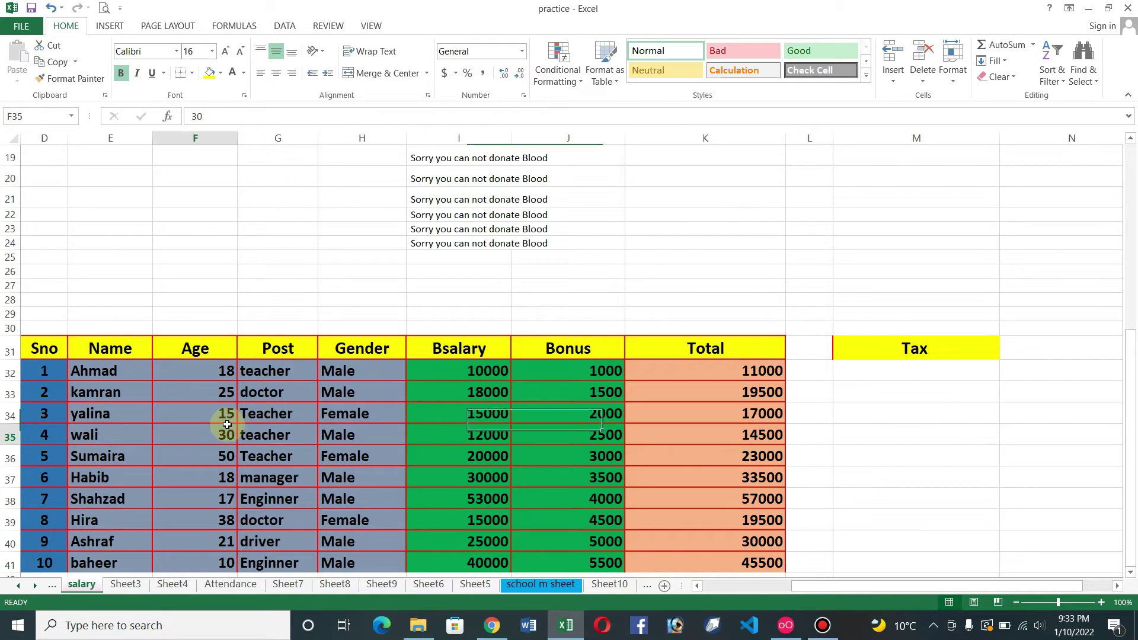
left_click(859, 456)
left_click(889, 419)
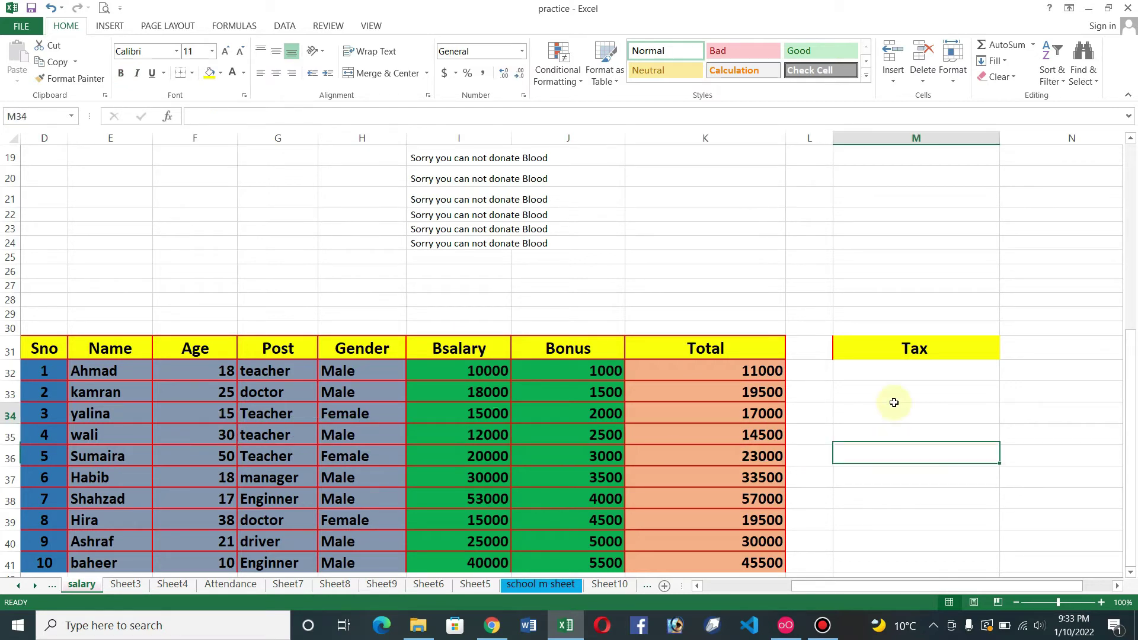
left_click(355, 414)
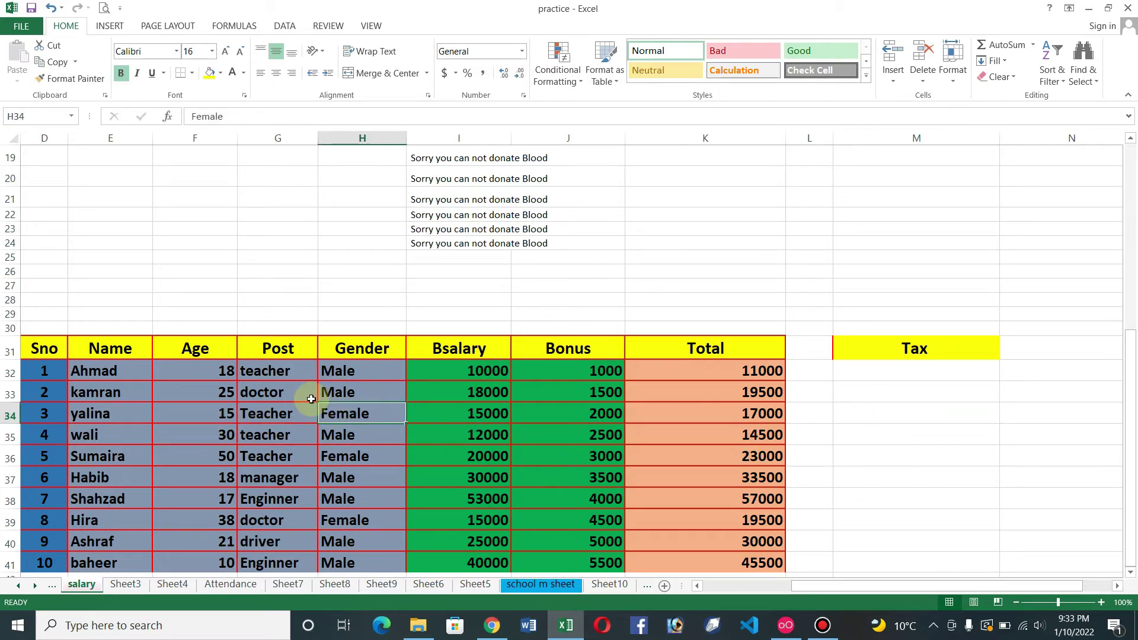
left_click(188, 415)
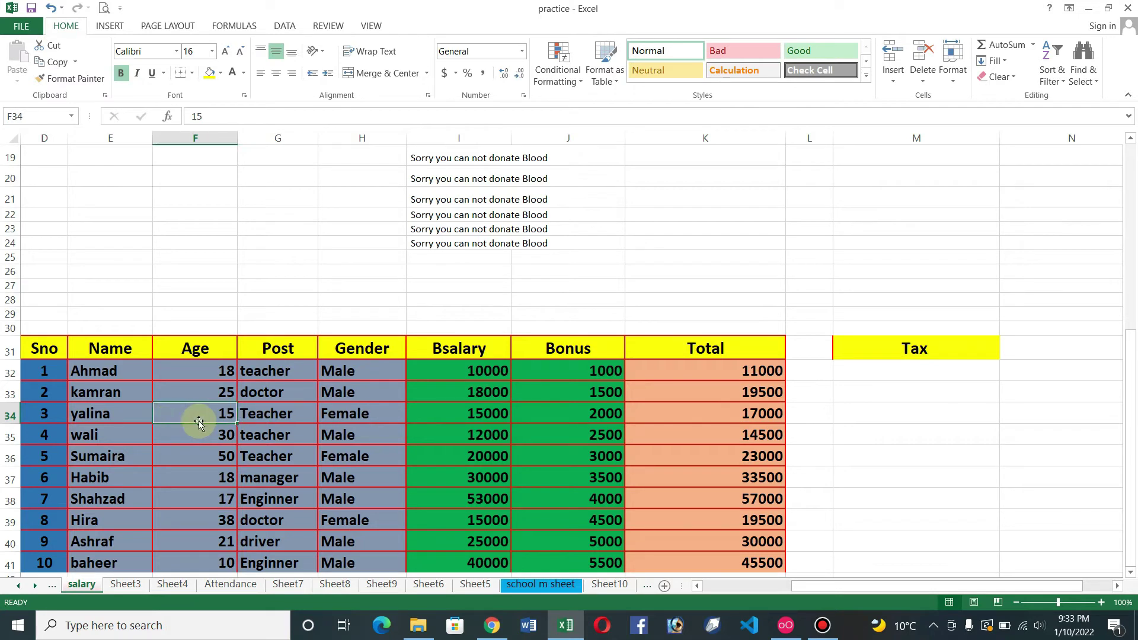
left_click(597, 414)
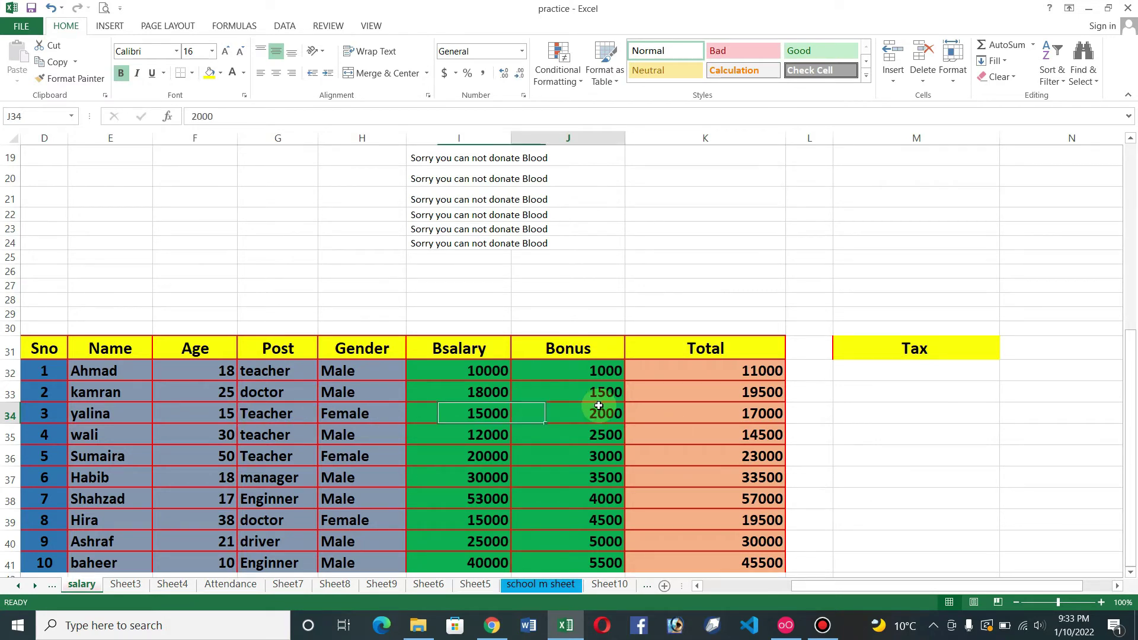
left_click(766, 413)
left_click(899, 413)
left_click(905, 375)
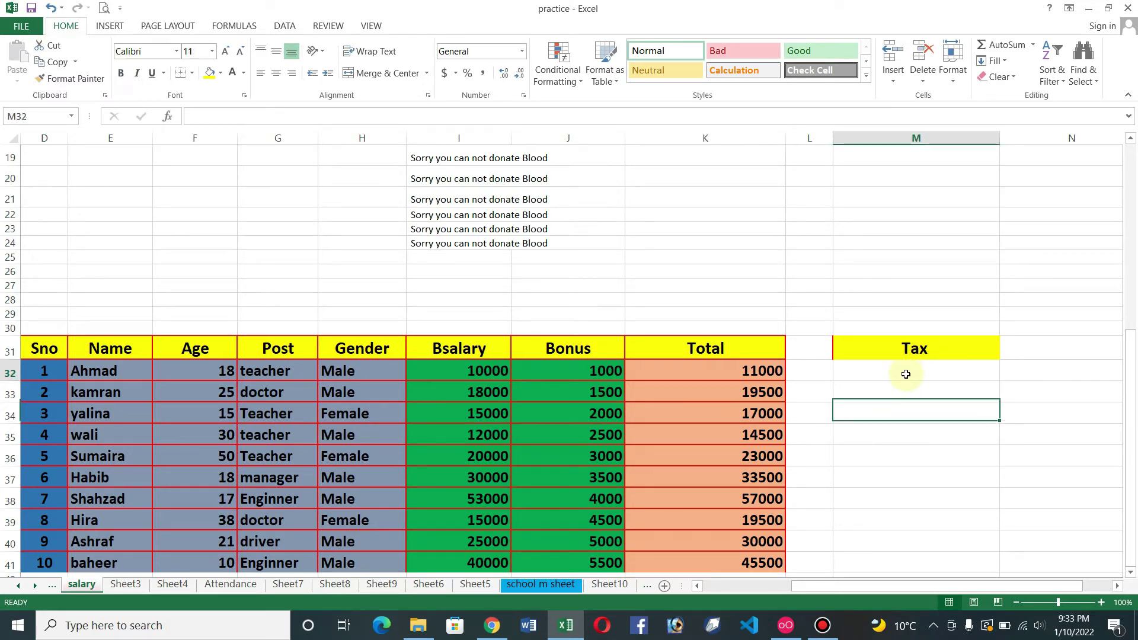
double_click(906, 375)
type("=IF(")
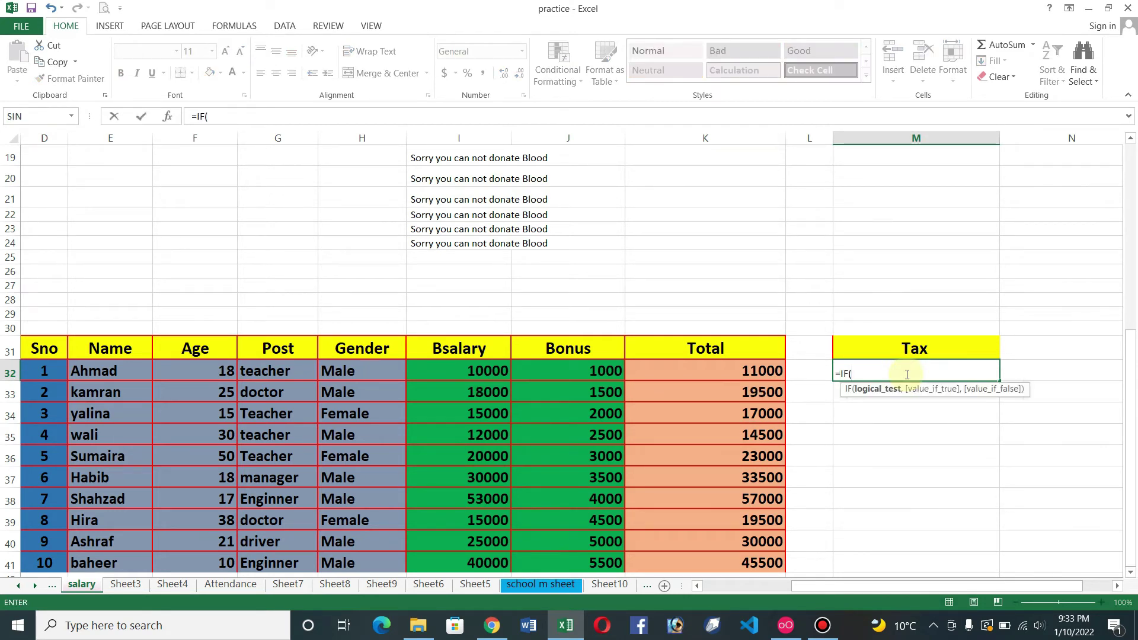
type("or")
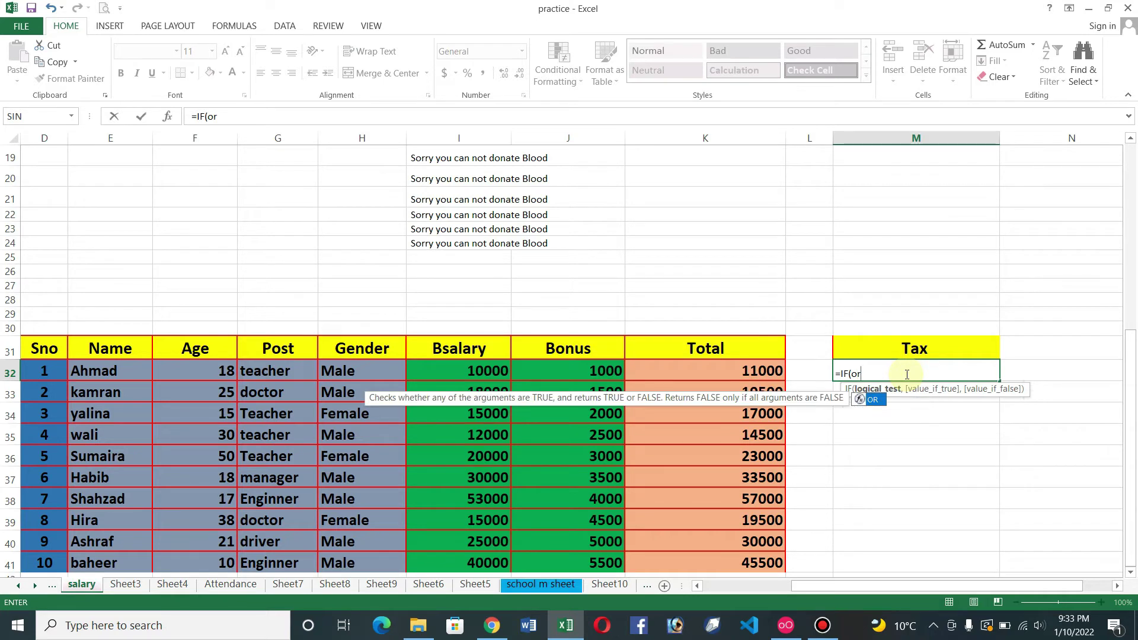
type("(")
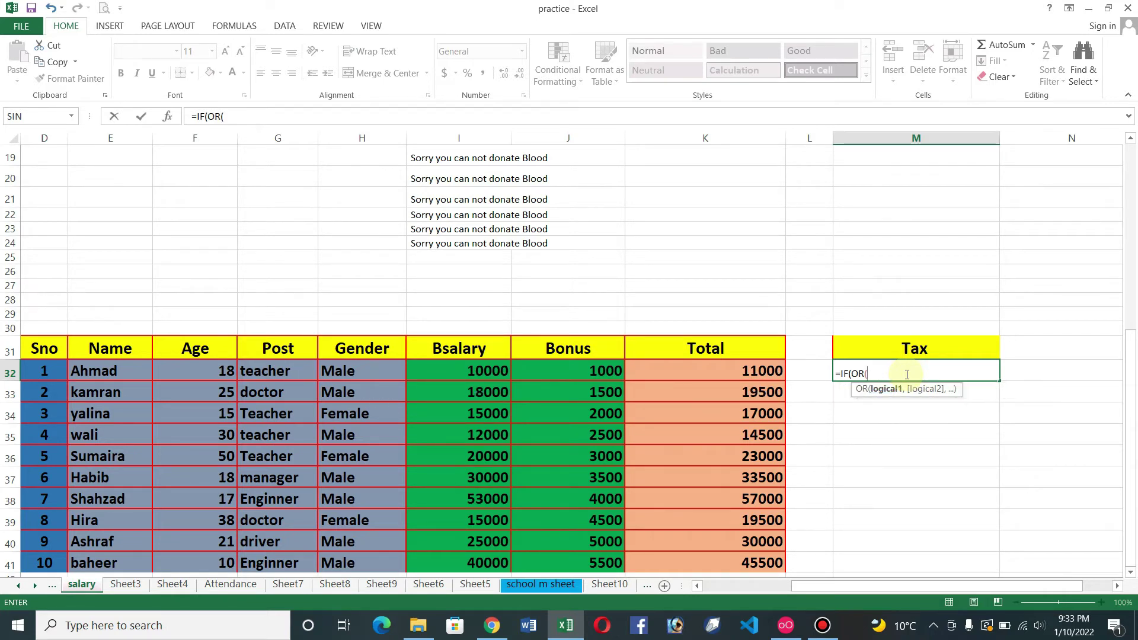
Write the OR test in M32: F32>=18, K32>=15000 or G32="Doctor"
left_click(233, 373)
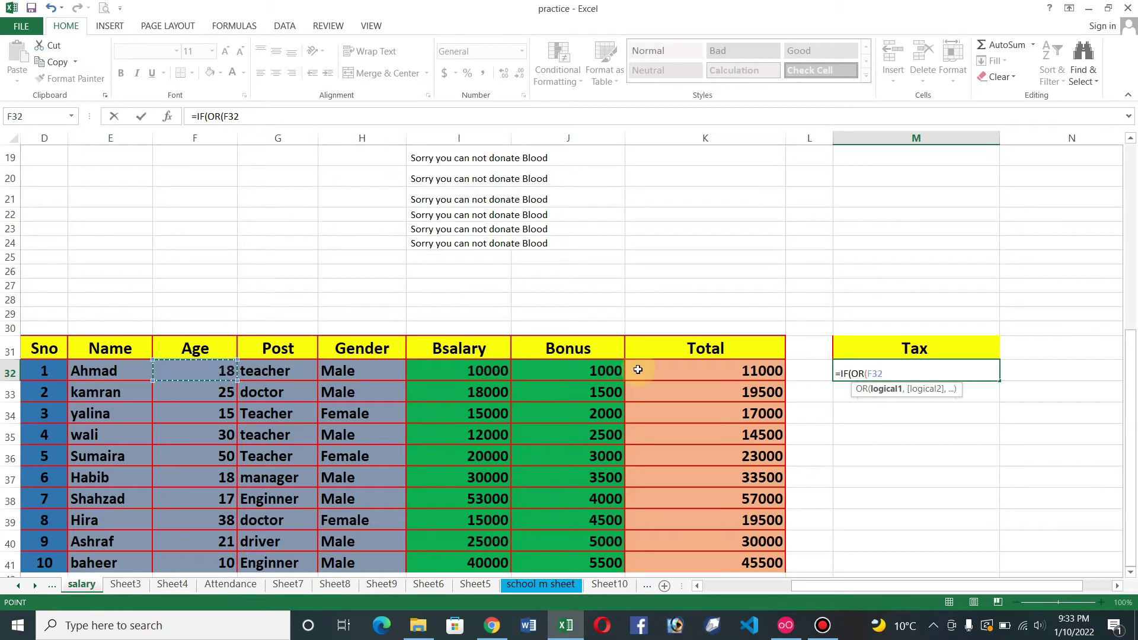
type(">=")
type("18")
type(",")
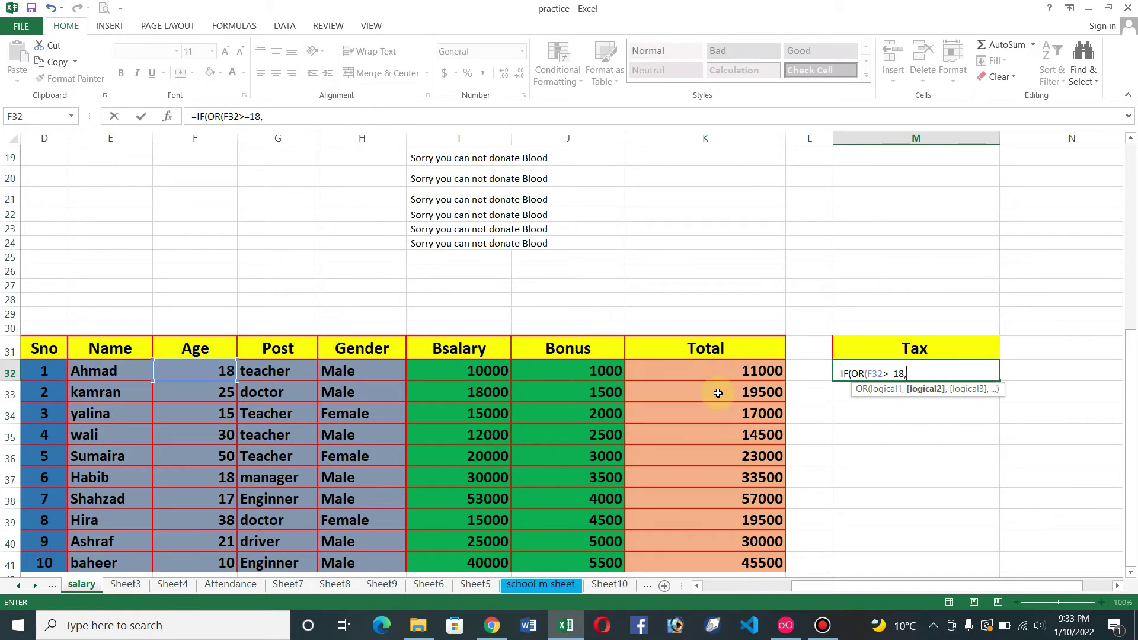
left_click(749, 371)
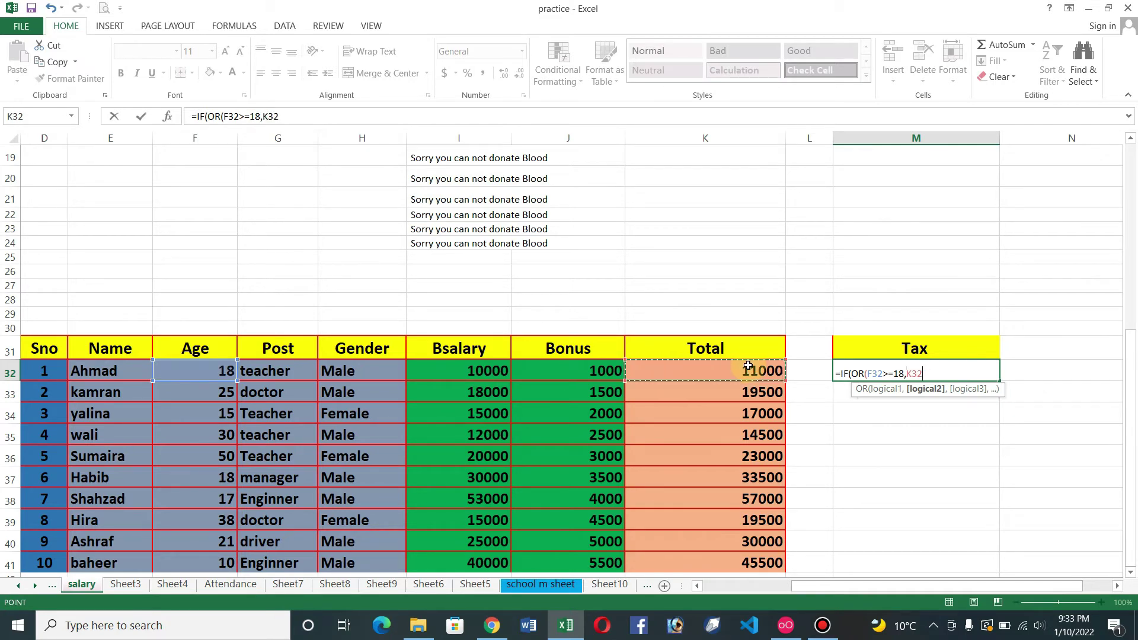
type(">")
type("1")
type("5000")
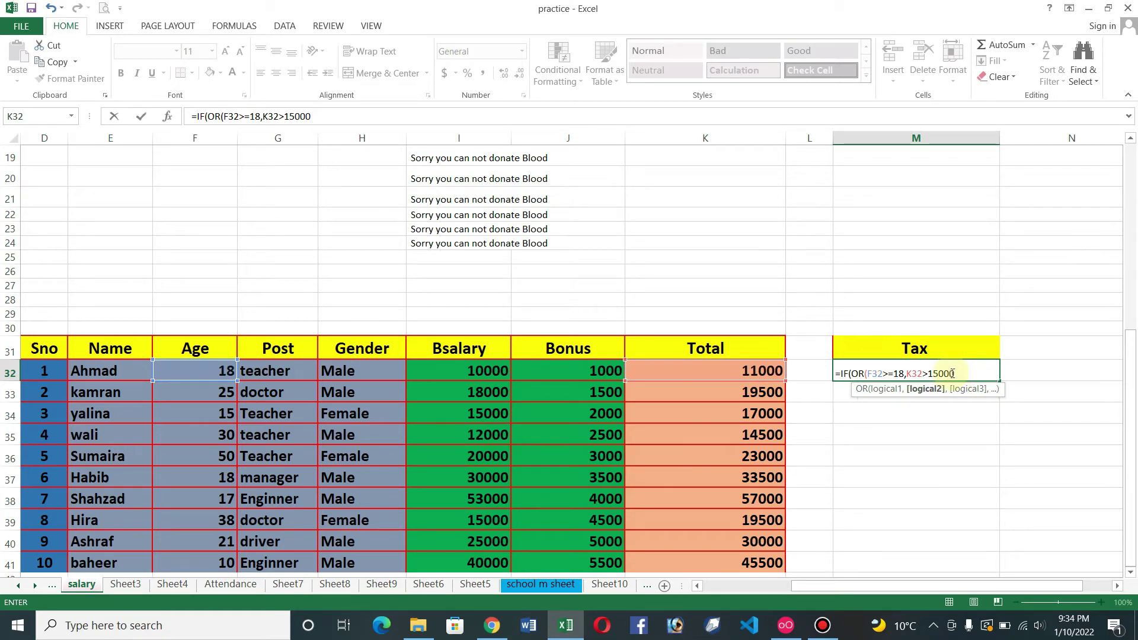
left_click(929, 373)
type("=")
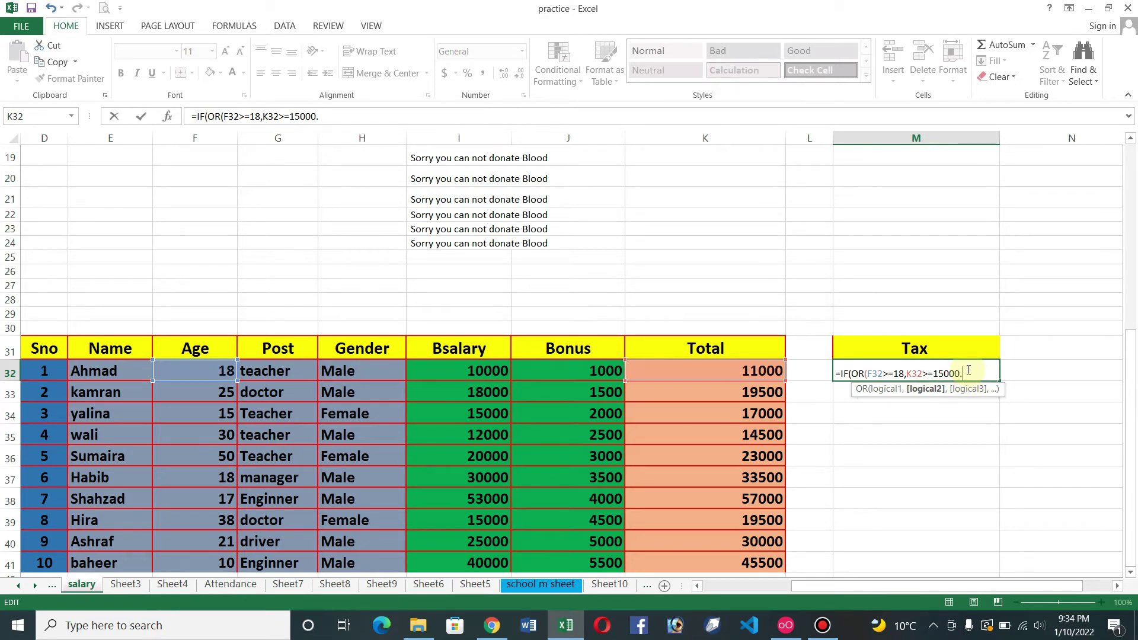
left_click(278, 371)
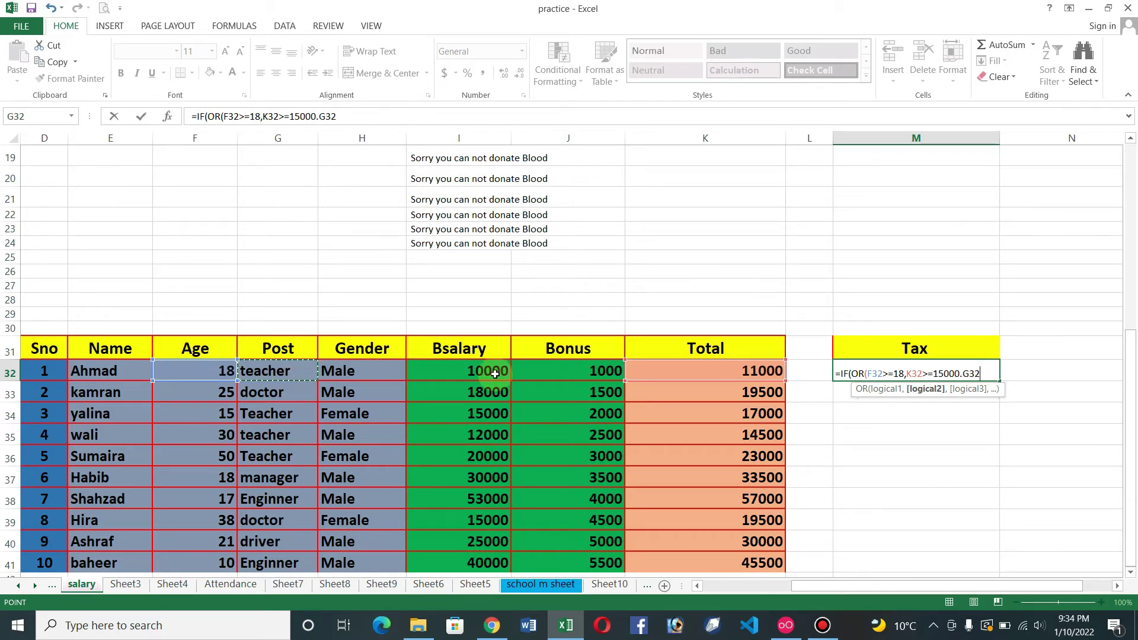
type(",")
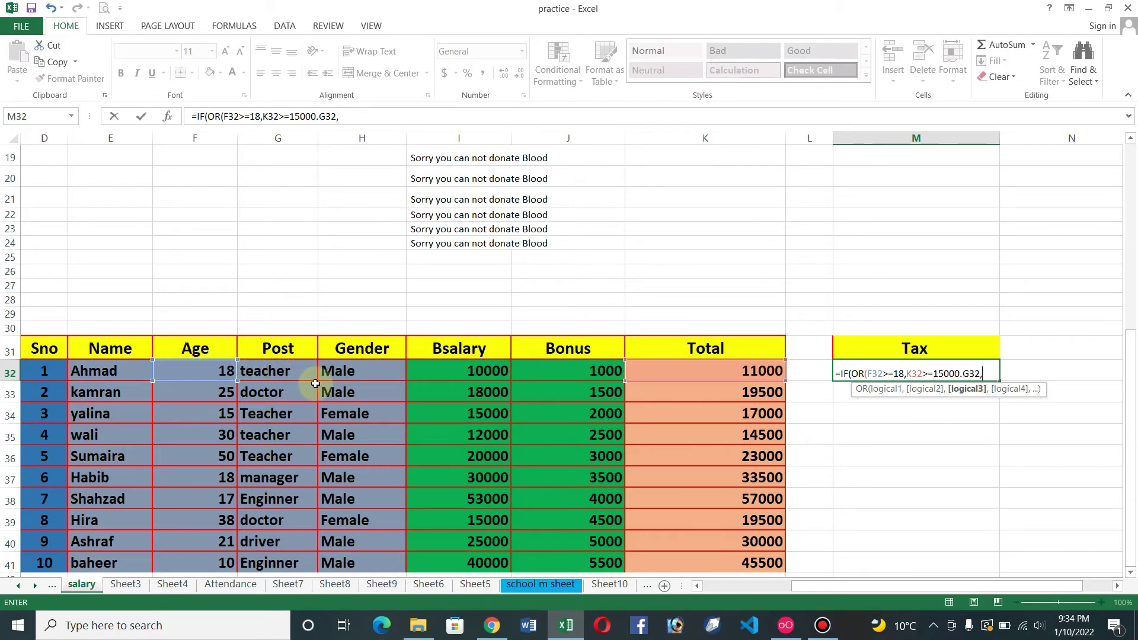
left_click(278, 371)
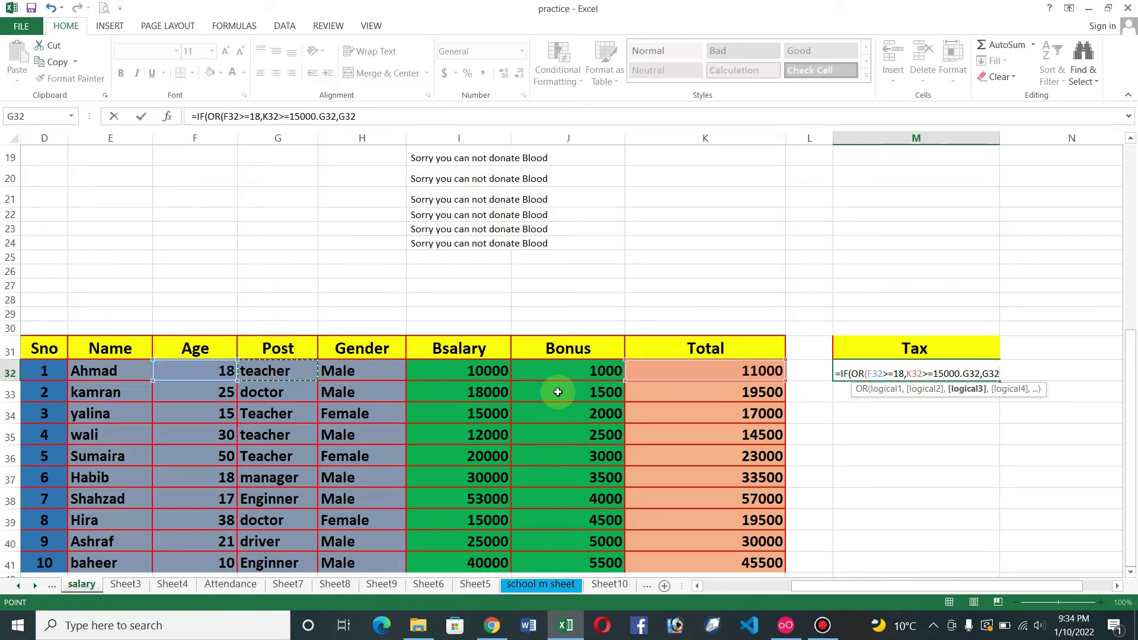
type("=\"Doctor")
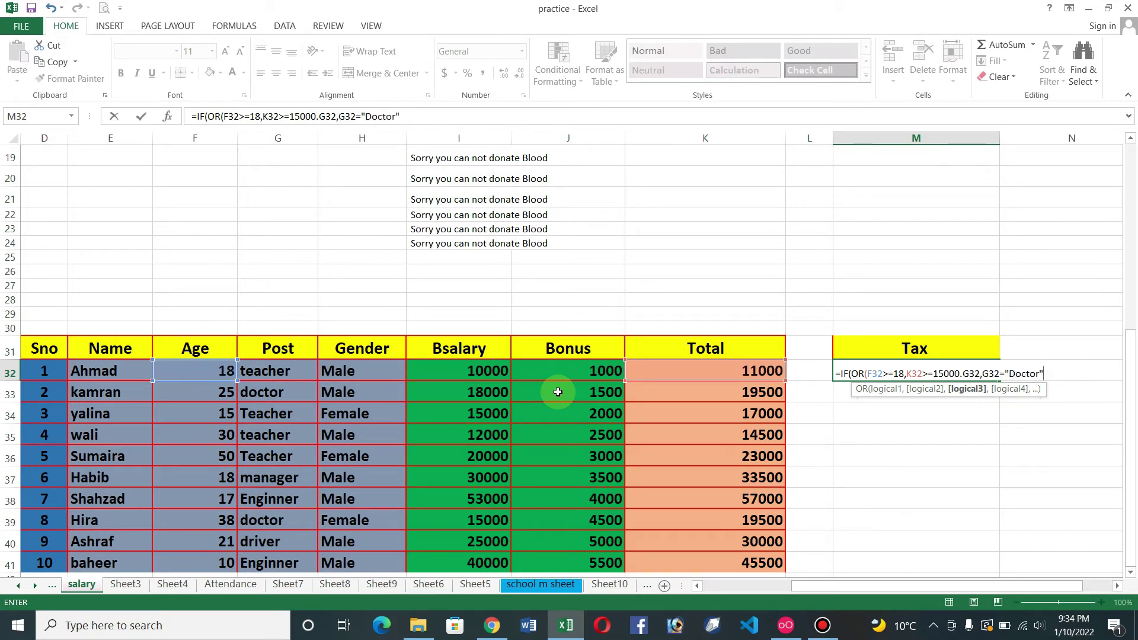
type(",")
key("BackSpace")
type(")")
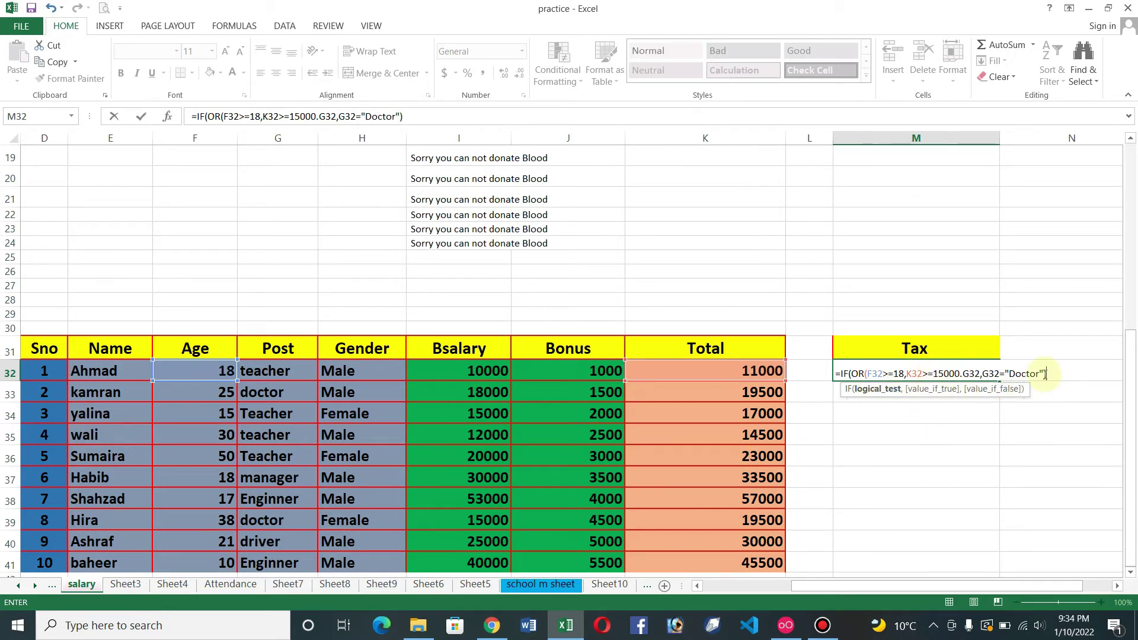
type(",\"Should 20")
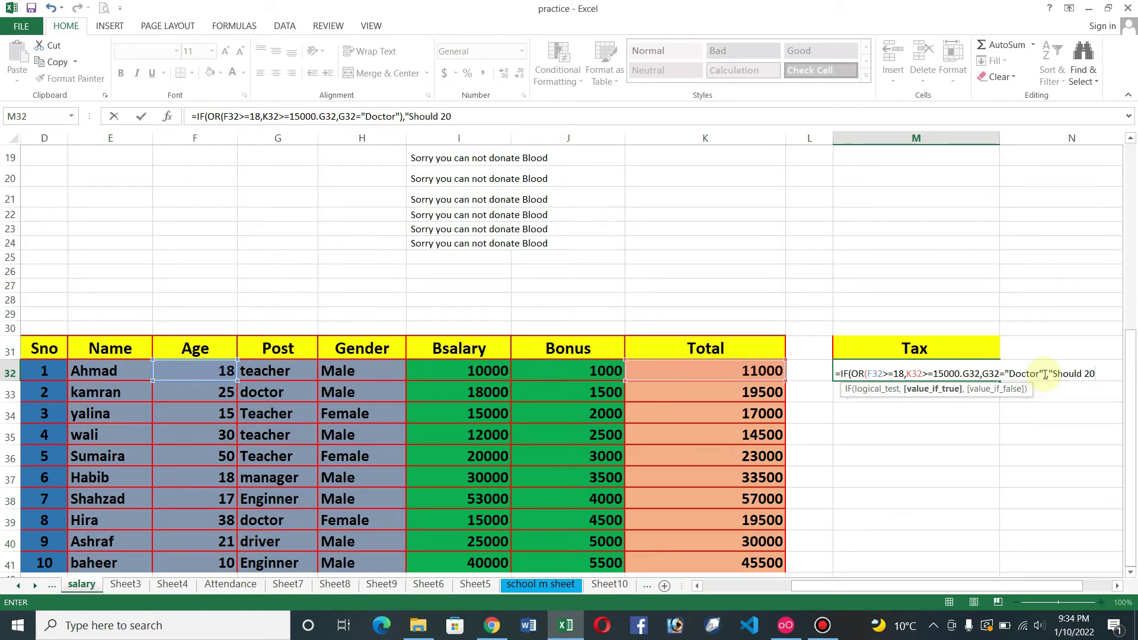
type("%")
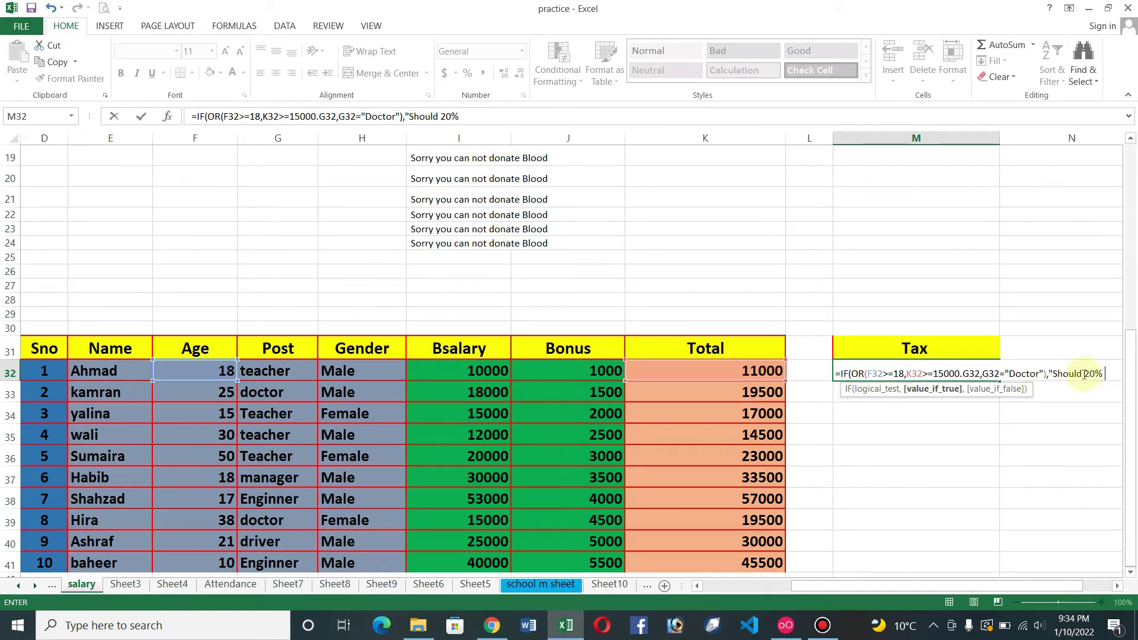
type("pay")
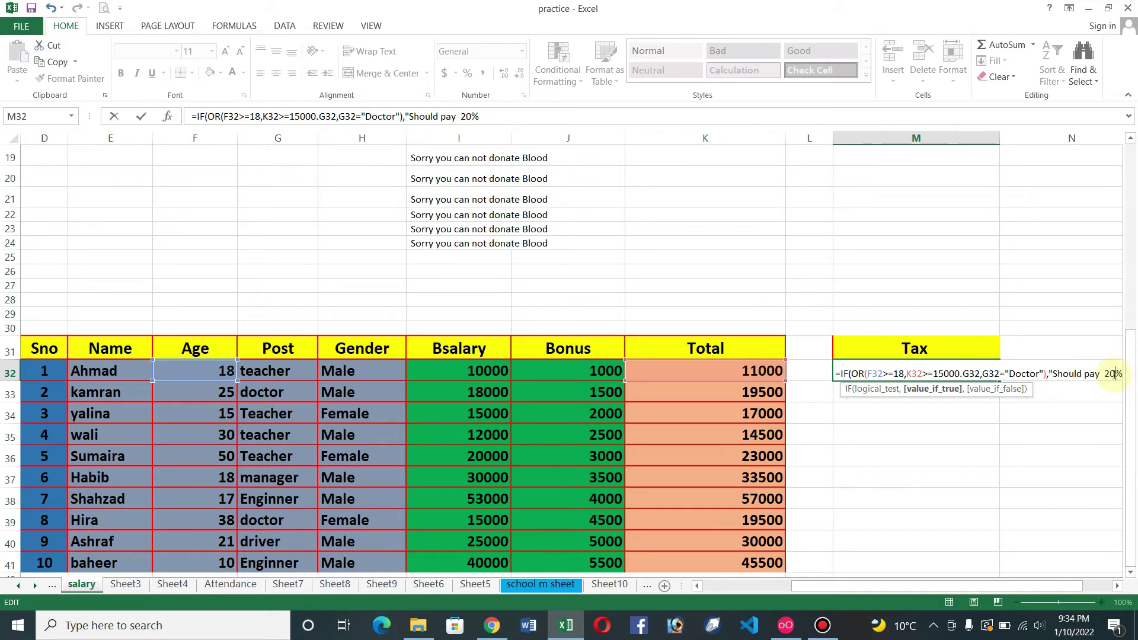
Add "Should pay 20% Tax" and "Thanks Donot Pay Tax", and fix the period after 15000
left_click(492, 116)
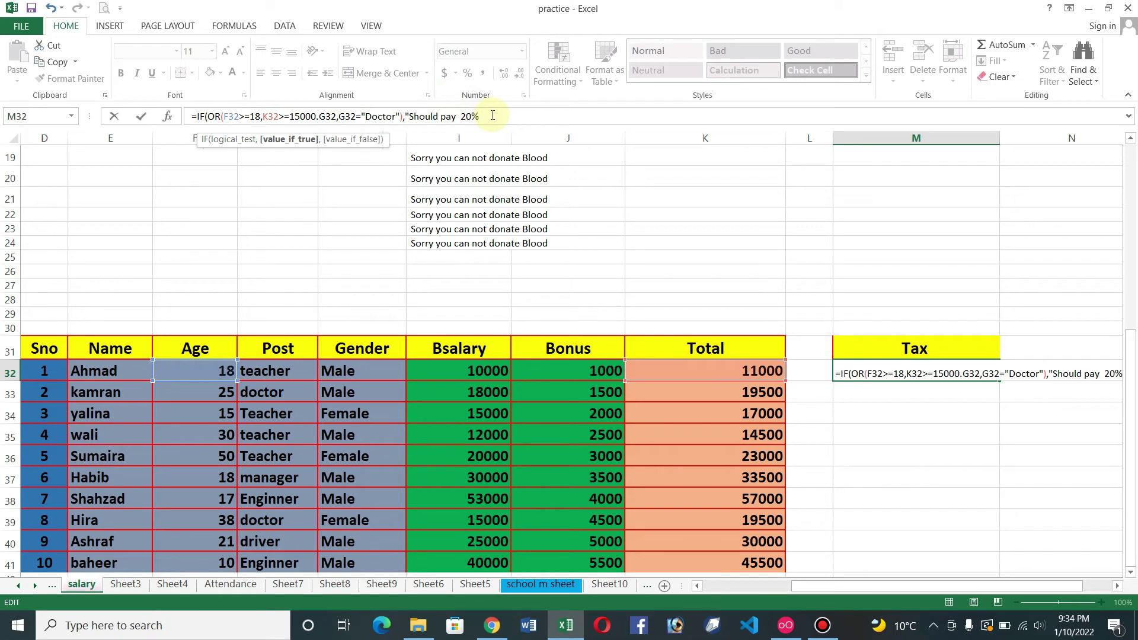
type("Tax")
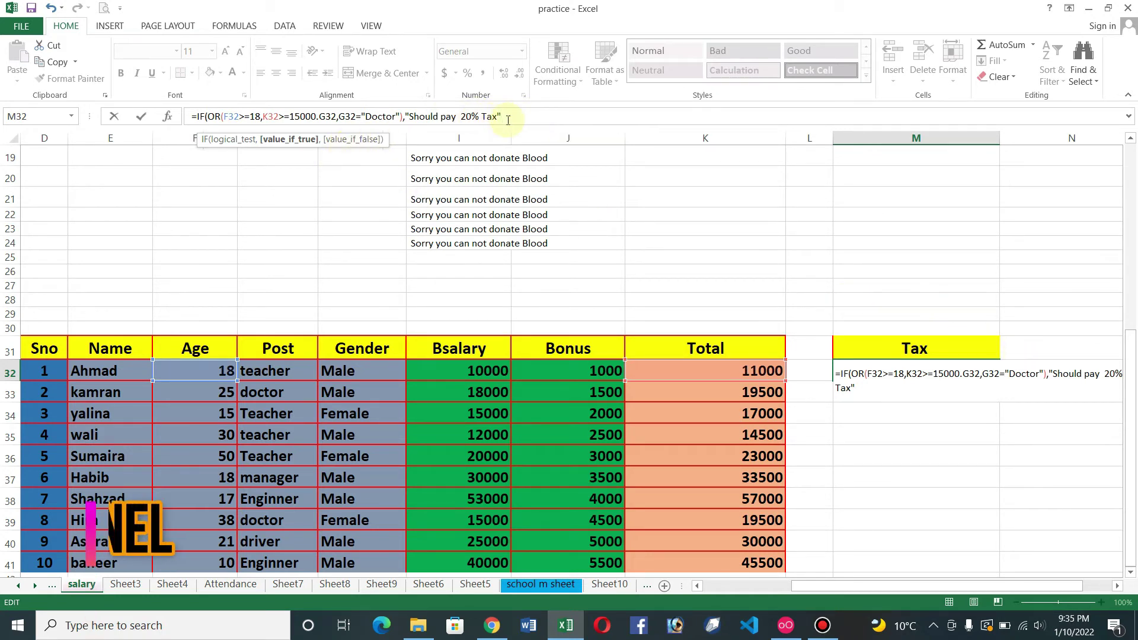
type(",\"")
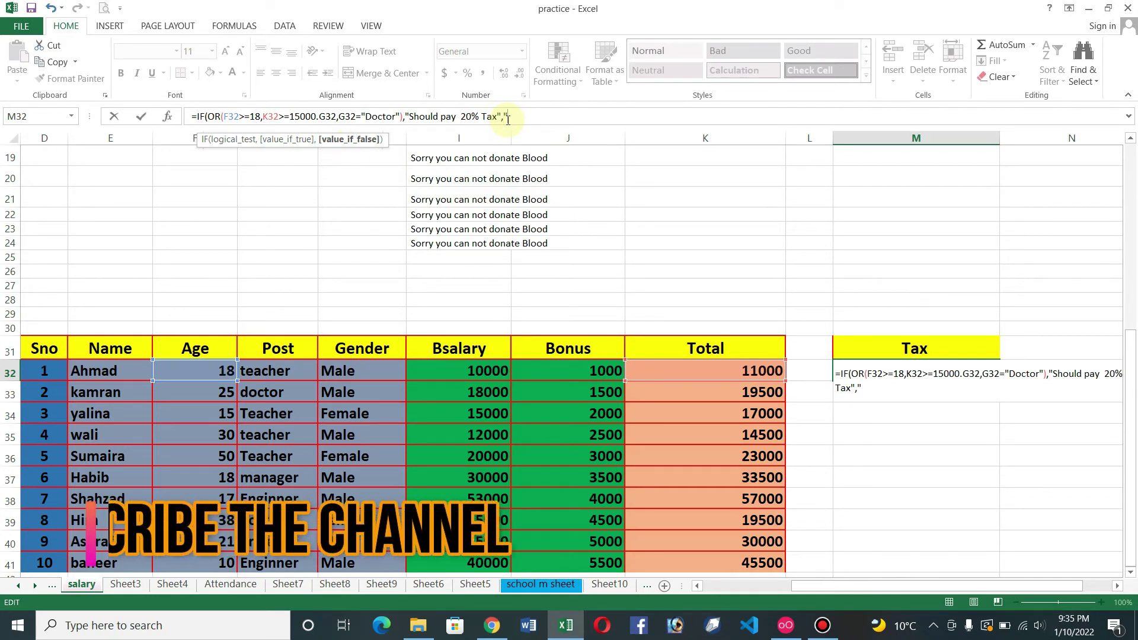
type("Thanks")
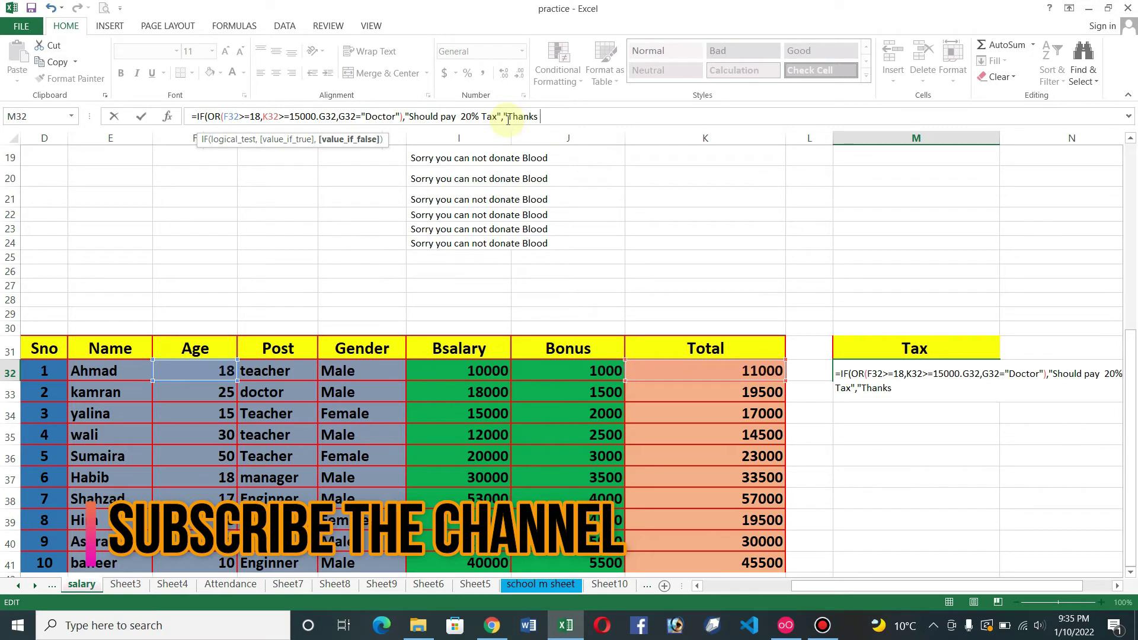
type("Donot ")
type("Pay T")
type("ax")
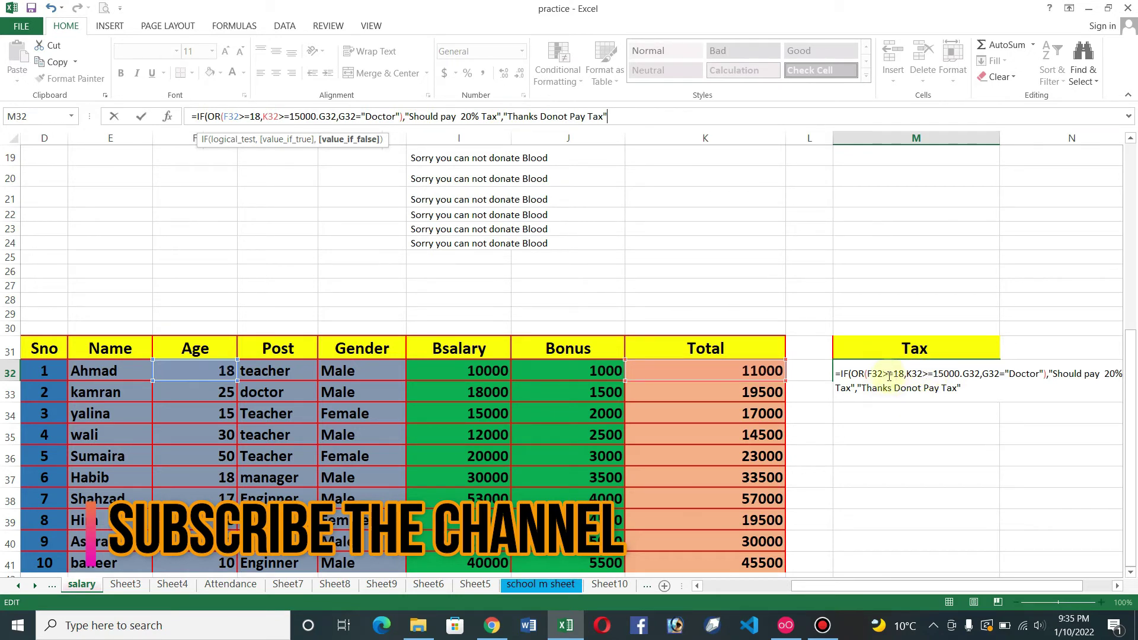
left_click(963, 375)
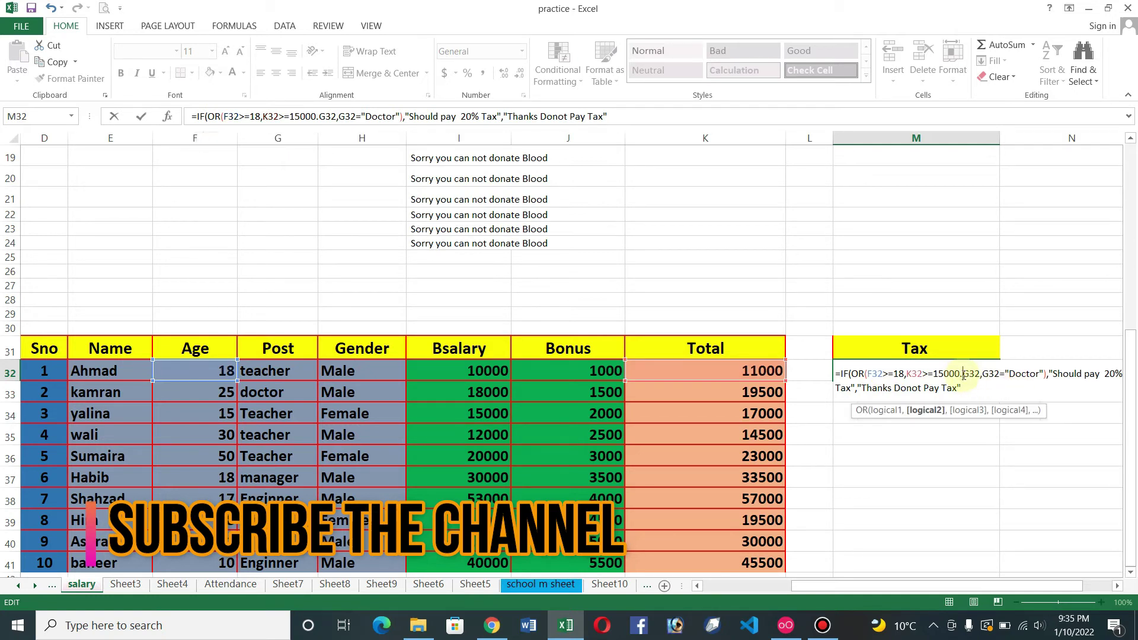
key("BackSpace")
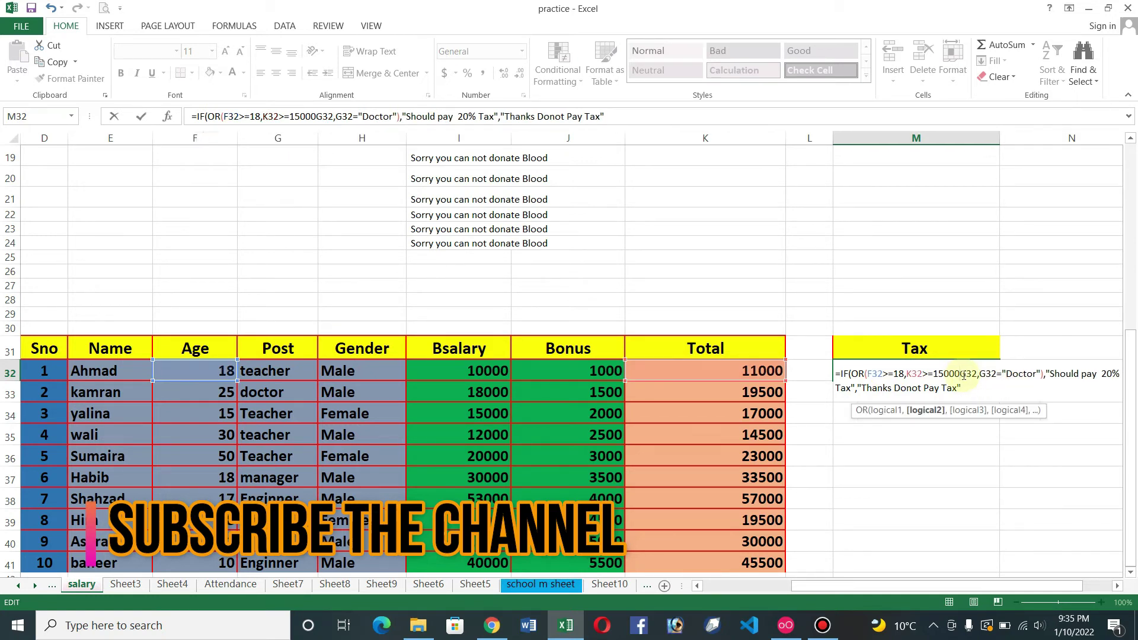
type(",")
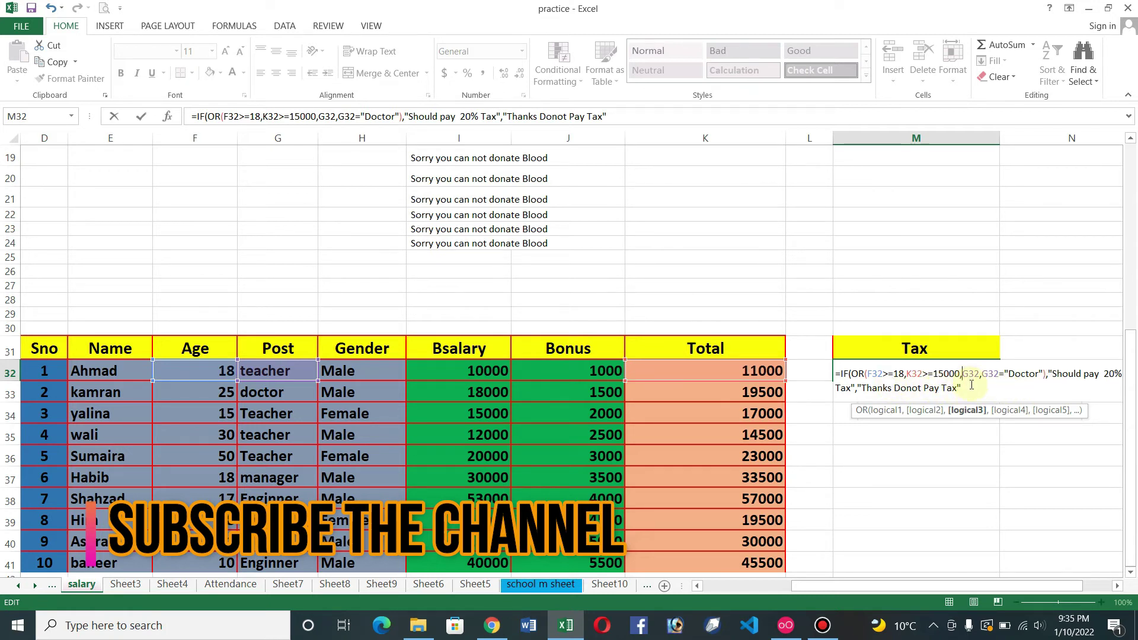
left_click(971, 389)
type(")")
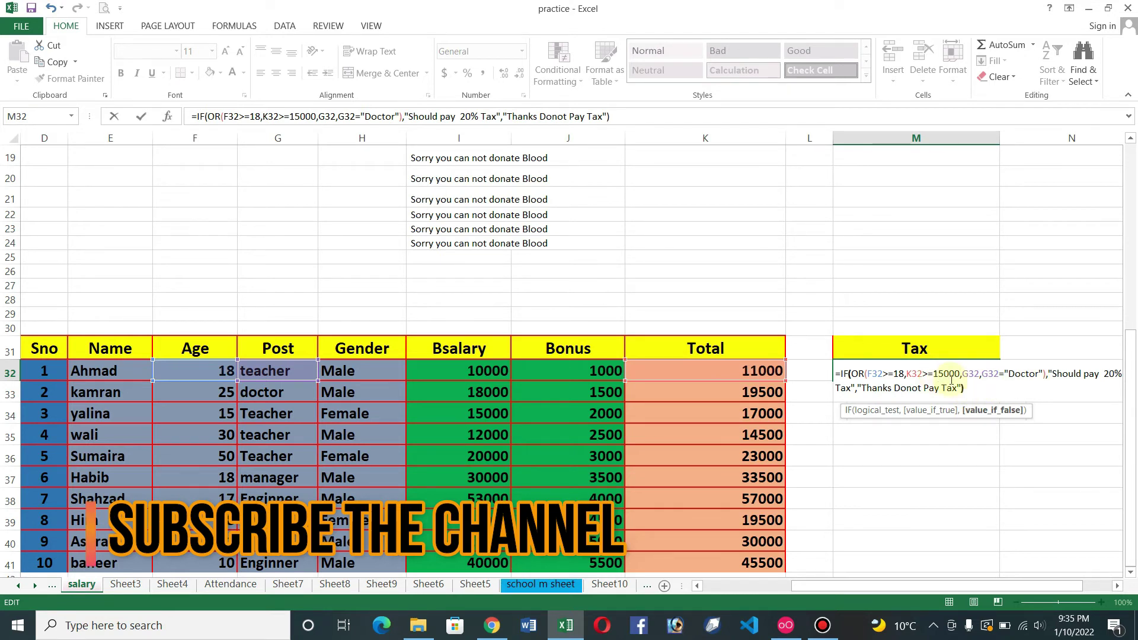
key("Return")
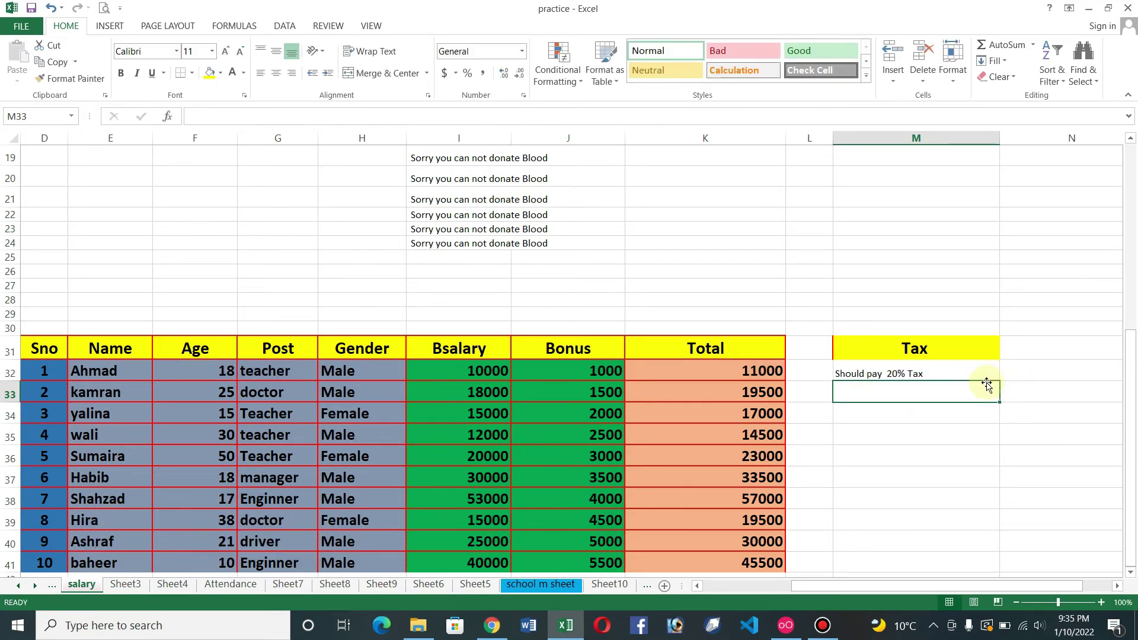
left_click(983, 376)
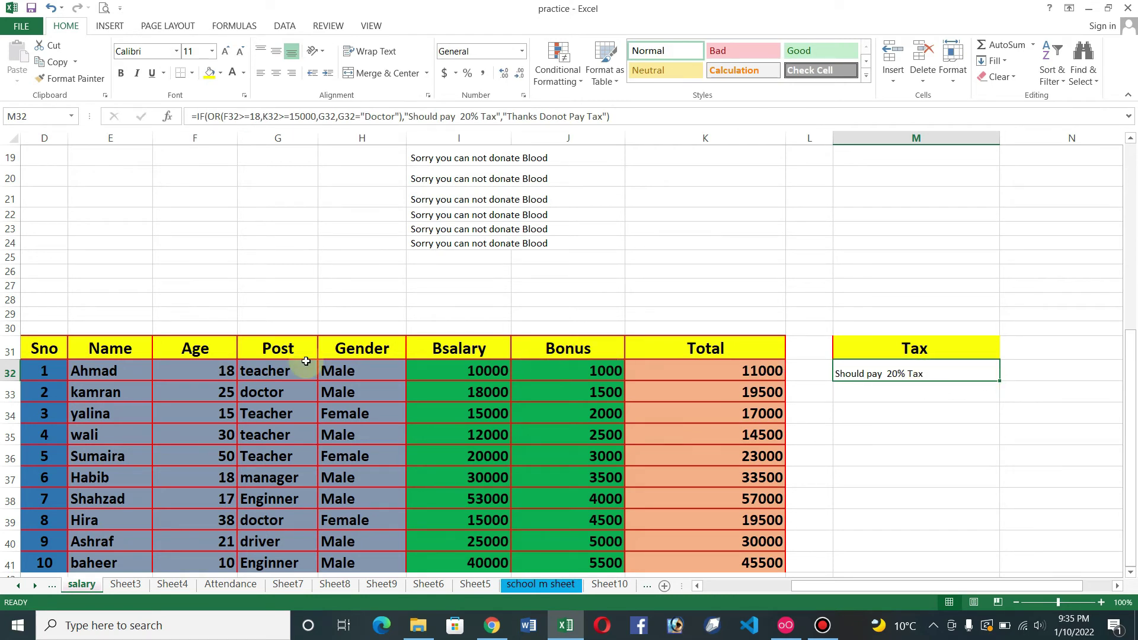
left_click(224, 371)
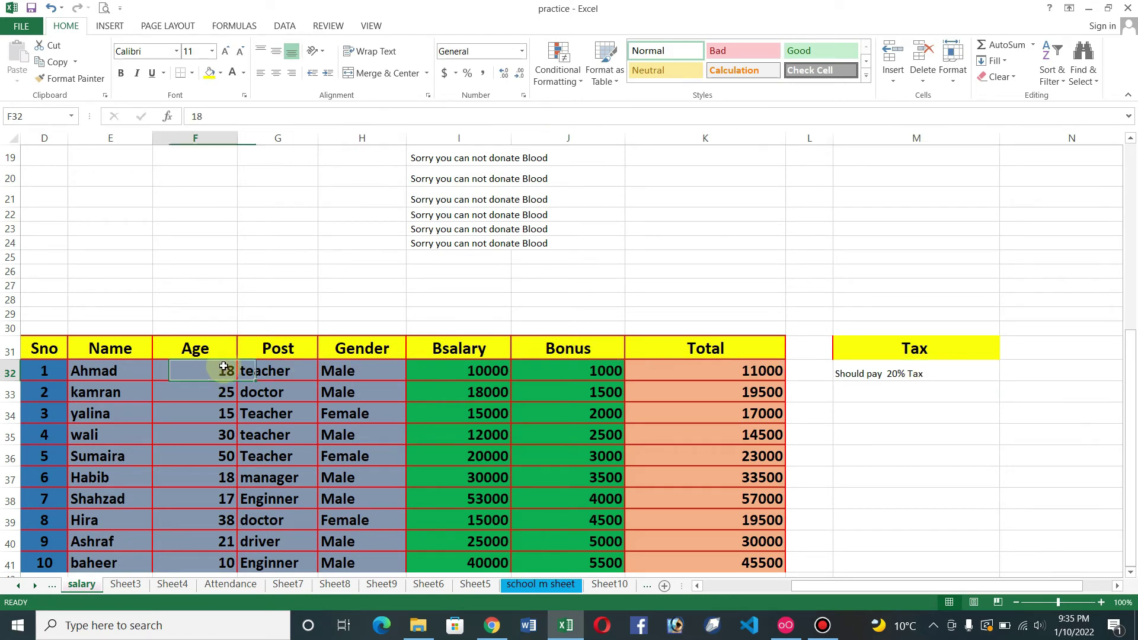
left_click(267, 371)
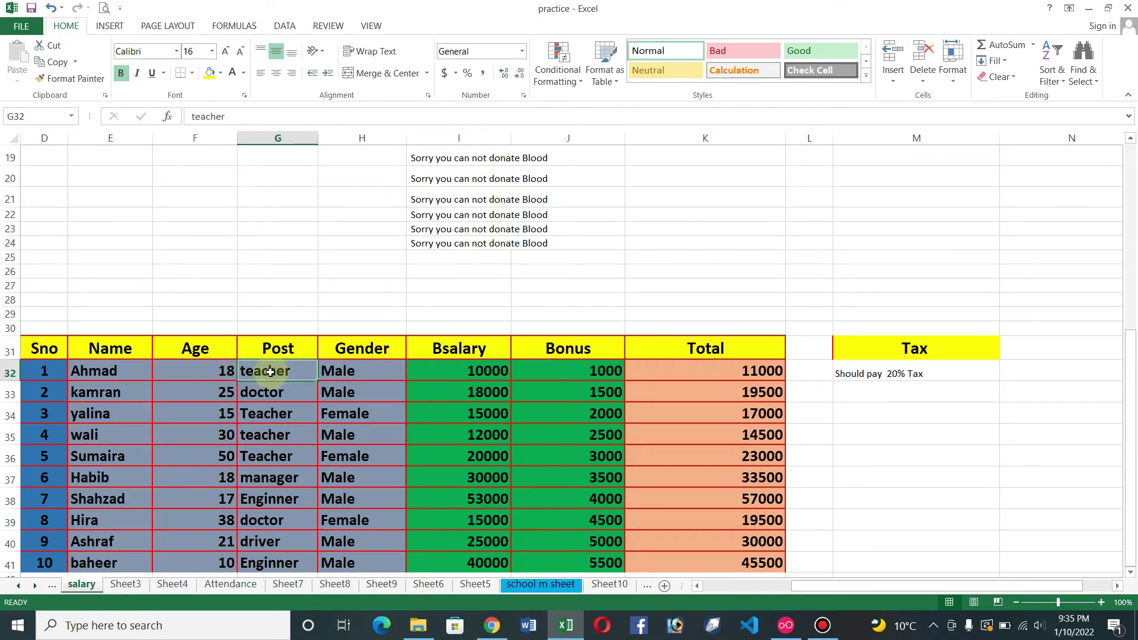
left_click(678, 371)
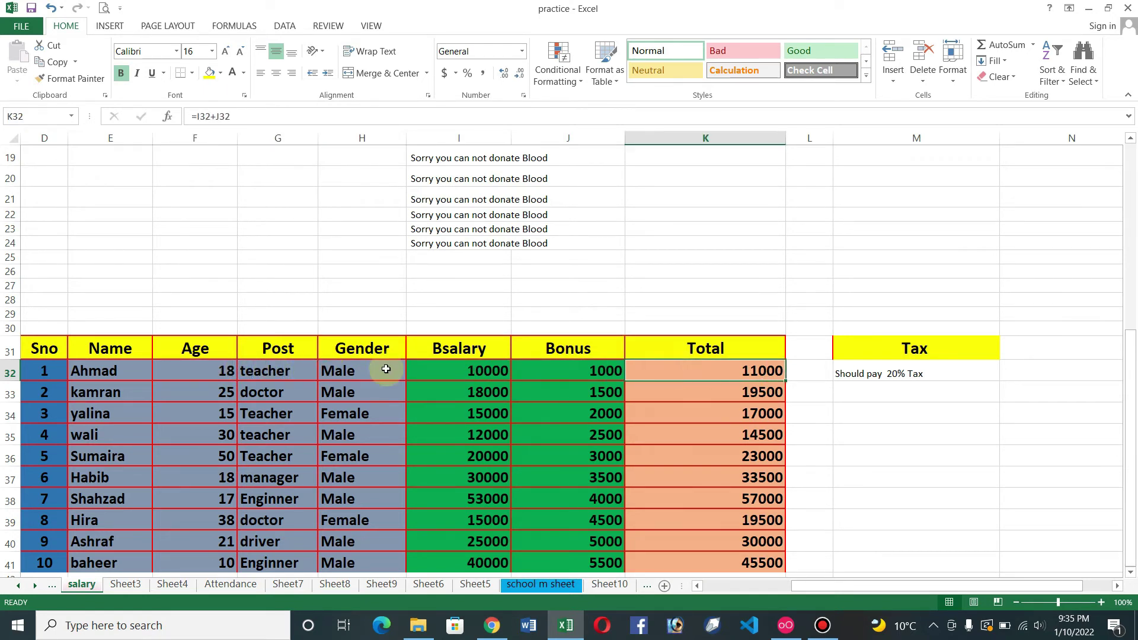
left_click(227, 371)
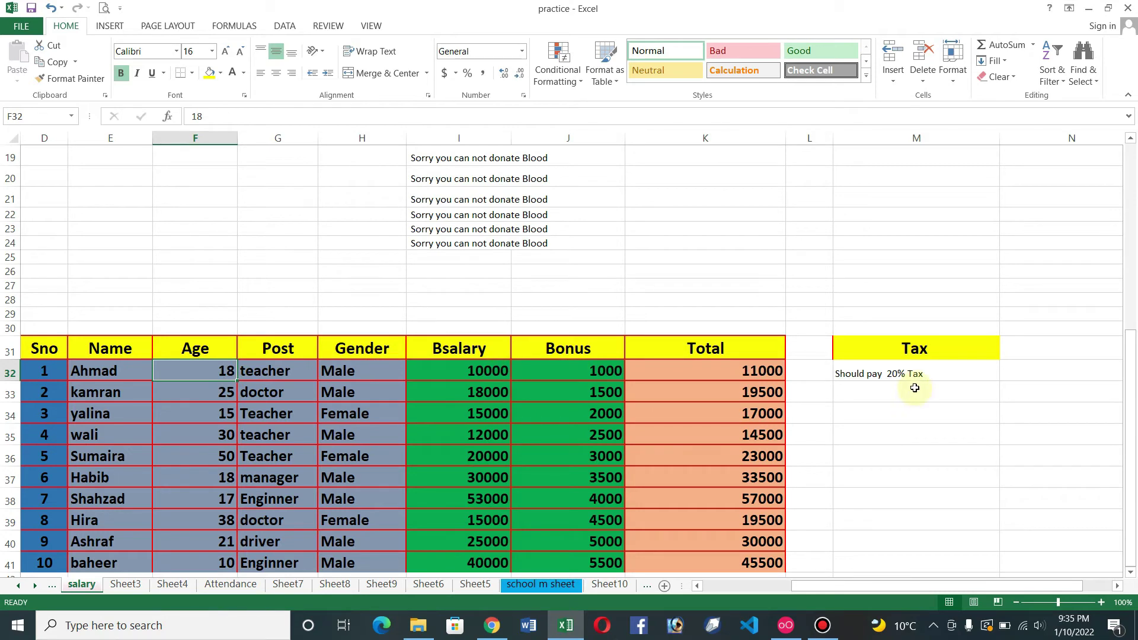
left_click(929, 372)
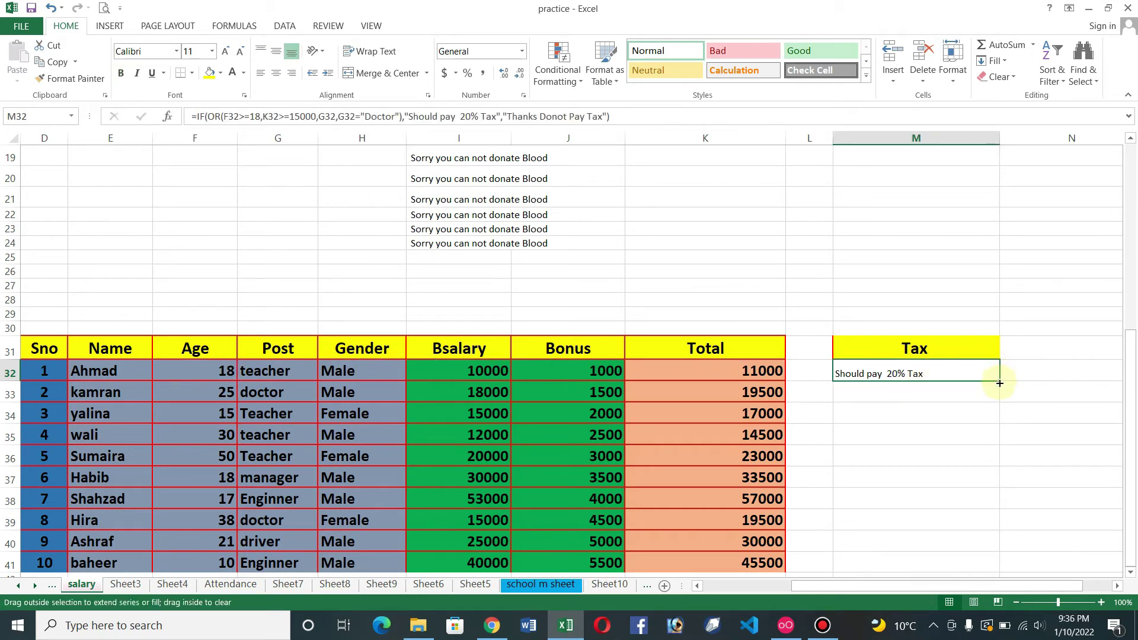
Copy the M32 Tax formula down to row 58 and spot-check employees' results
left_click_drag(999, 385, 1003, 569)
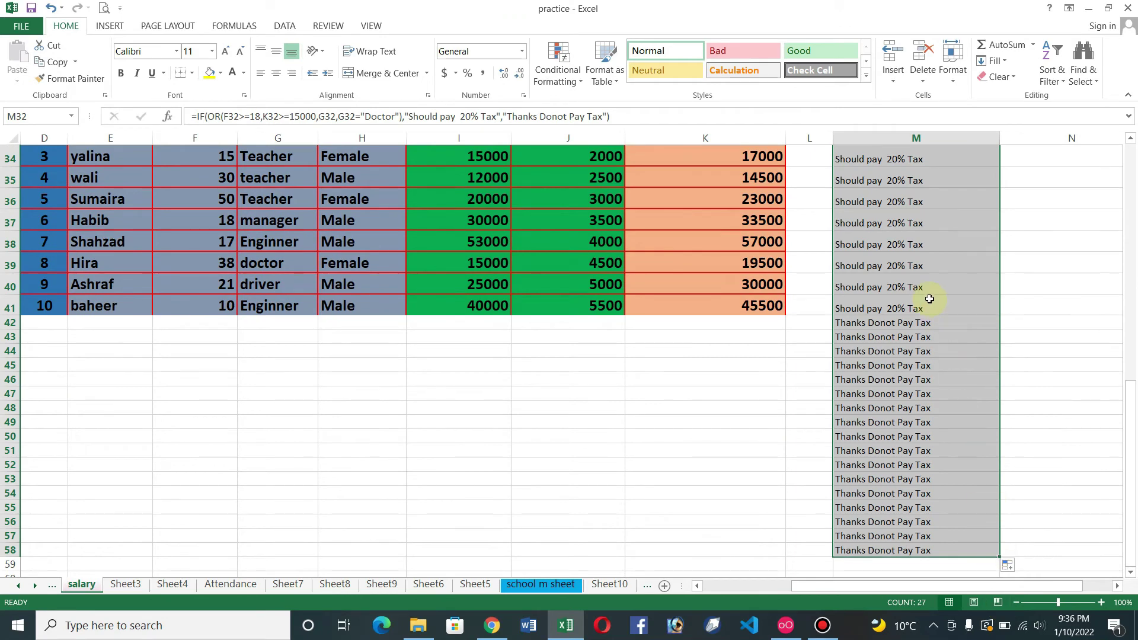
left_click(916, 244)
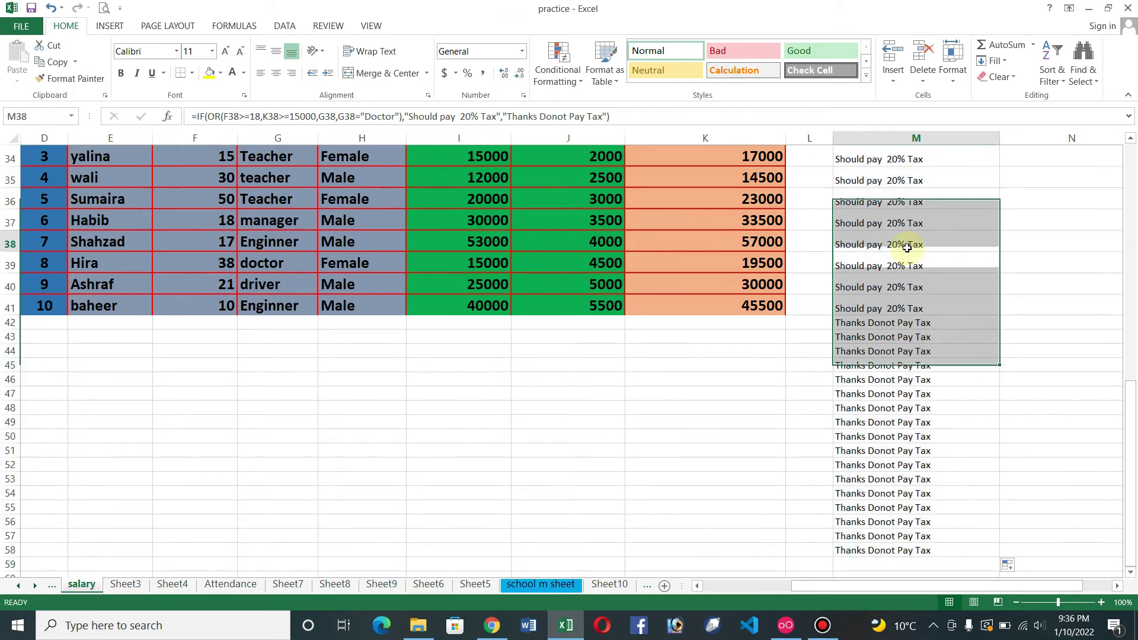
left_click_drag(1131, 392, 1131, 341)
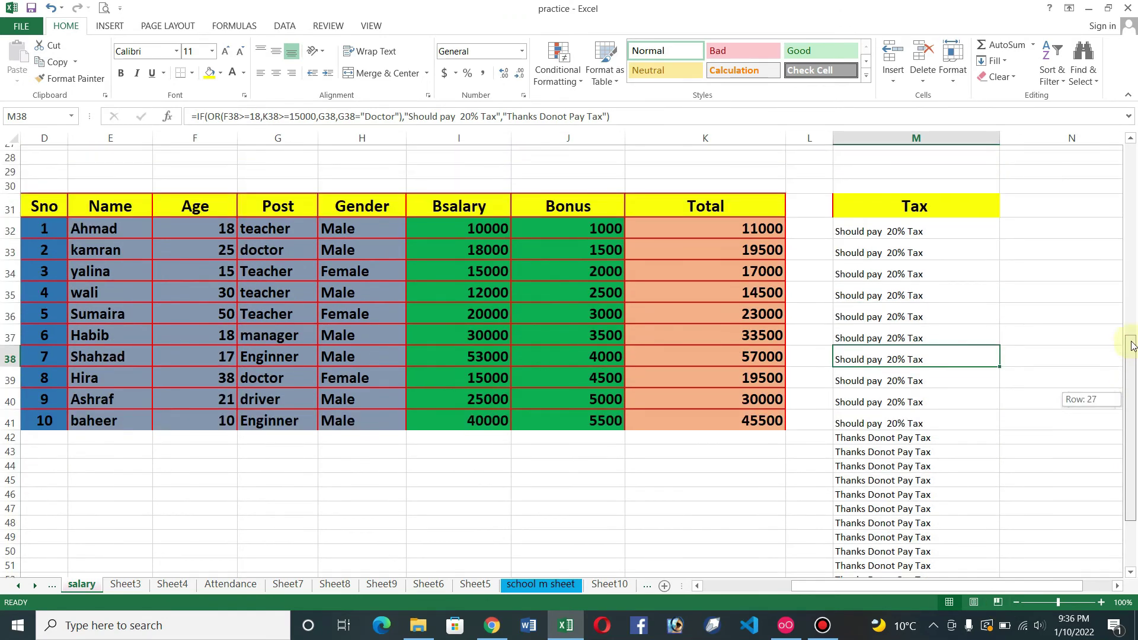
left_click(916, 289)
left_click(916, 354)
left_click(679, 336)
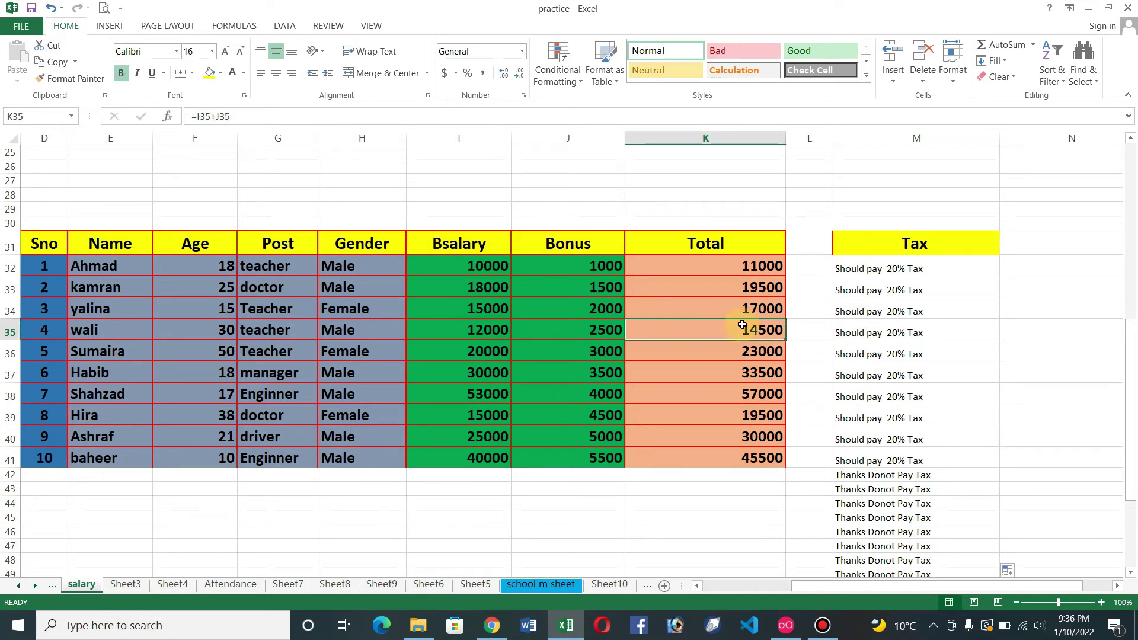
left_click(96, 330)
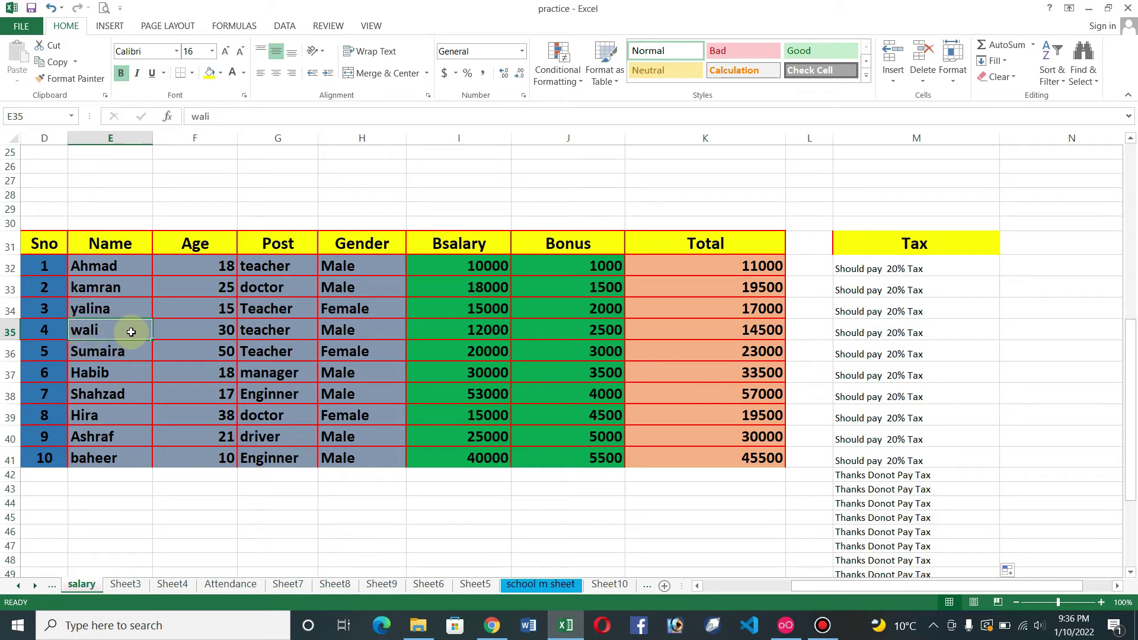
Change wali's age in F35 from 30 to 17 and verify his Tax result
left_click(219, 332)
double_click(219, 331)
key("BackSpace")
key("BackSpace")
type("17")
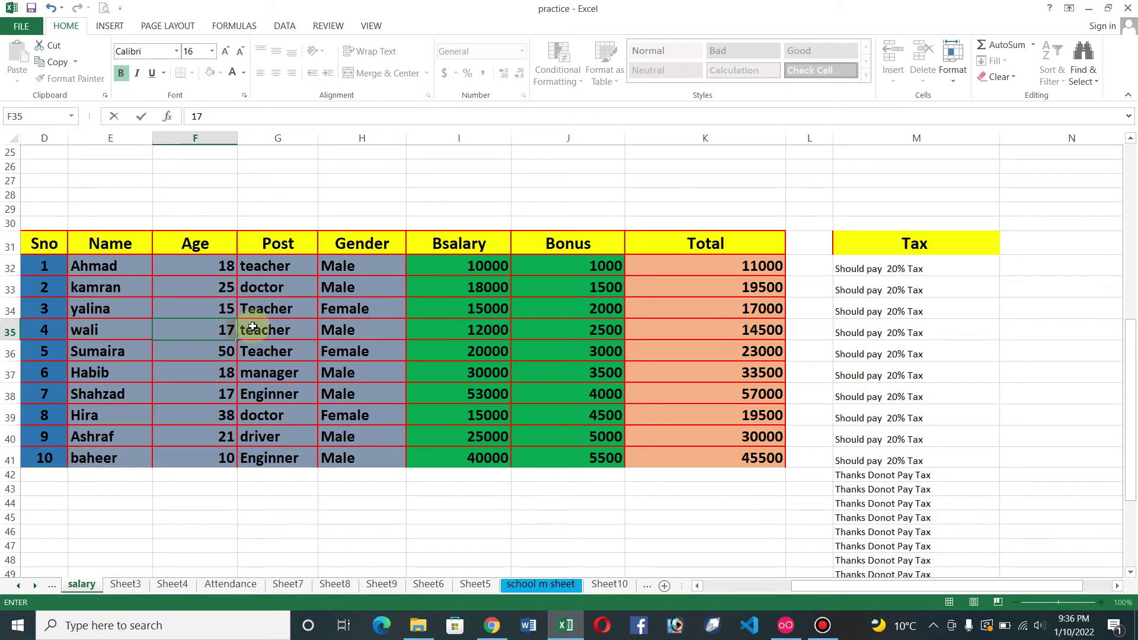
left_click(266, 330)
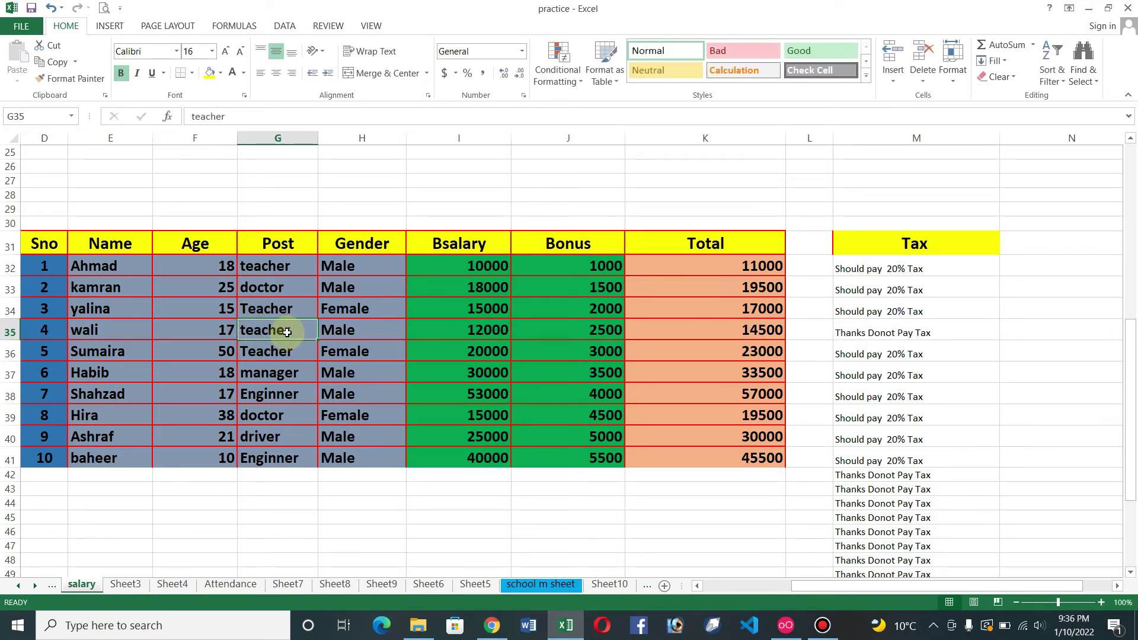
left_click(770, 329)
left_click(841, 332)
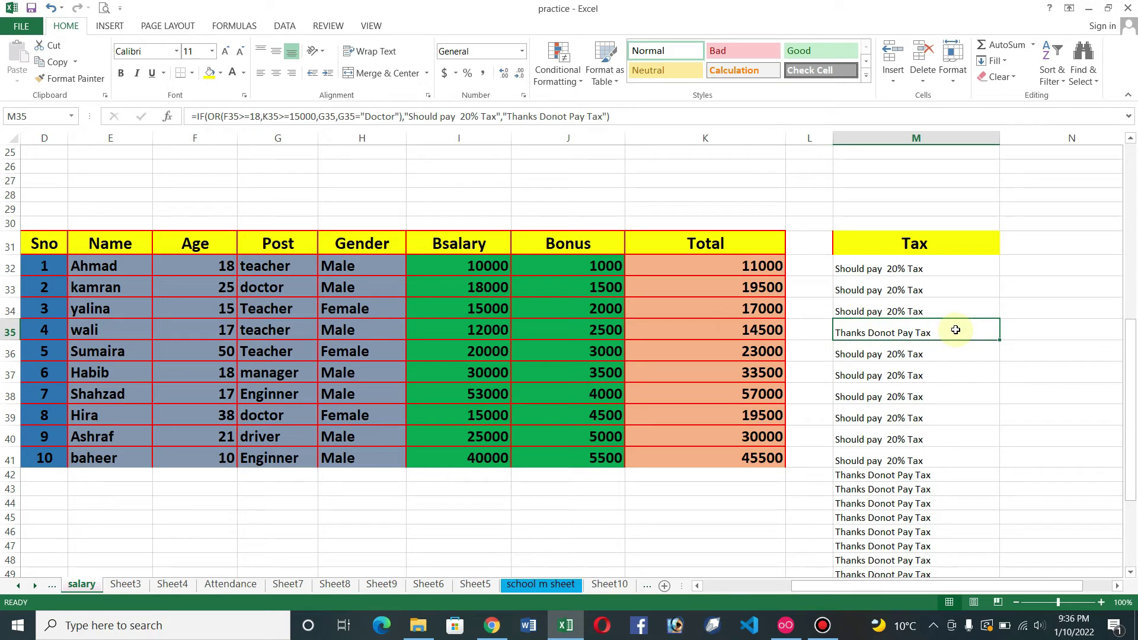
left_click(955, 311)
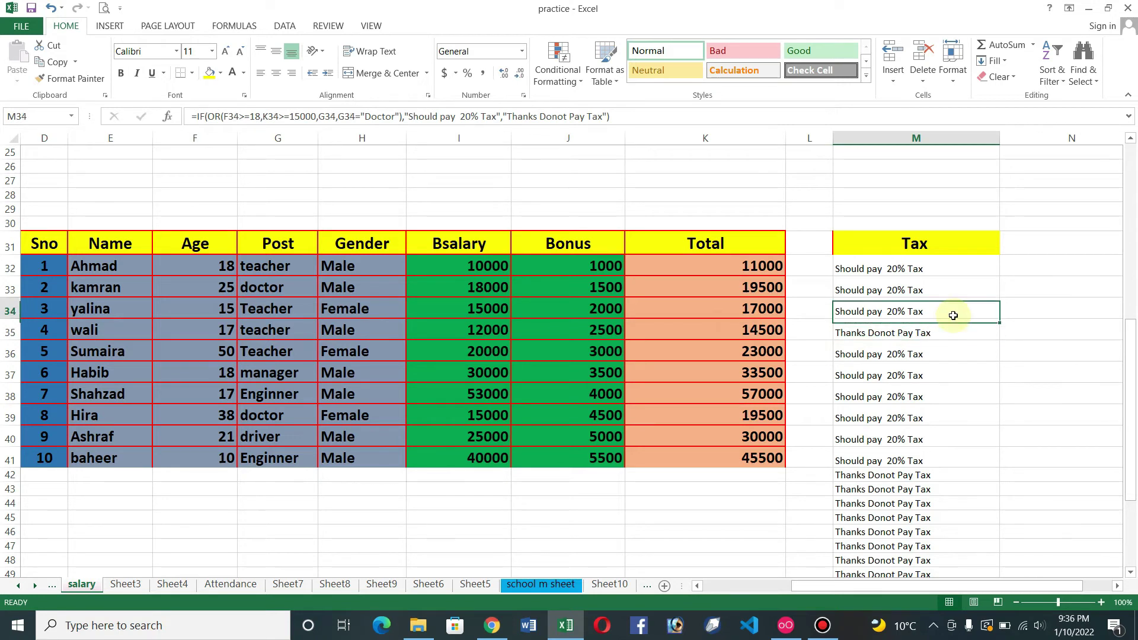
left_click(876, 476)
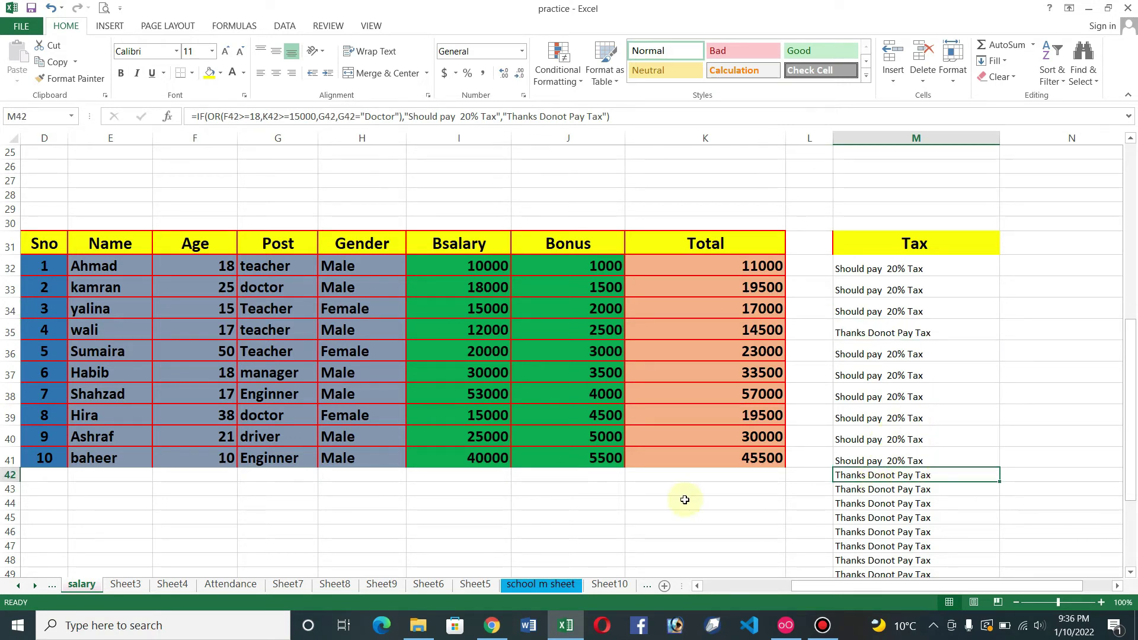
left_click(190, 489)
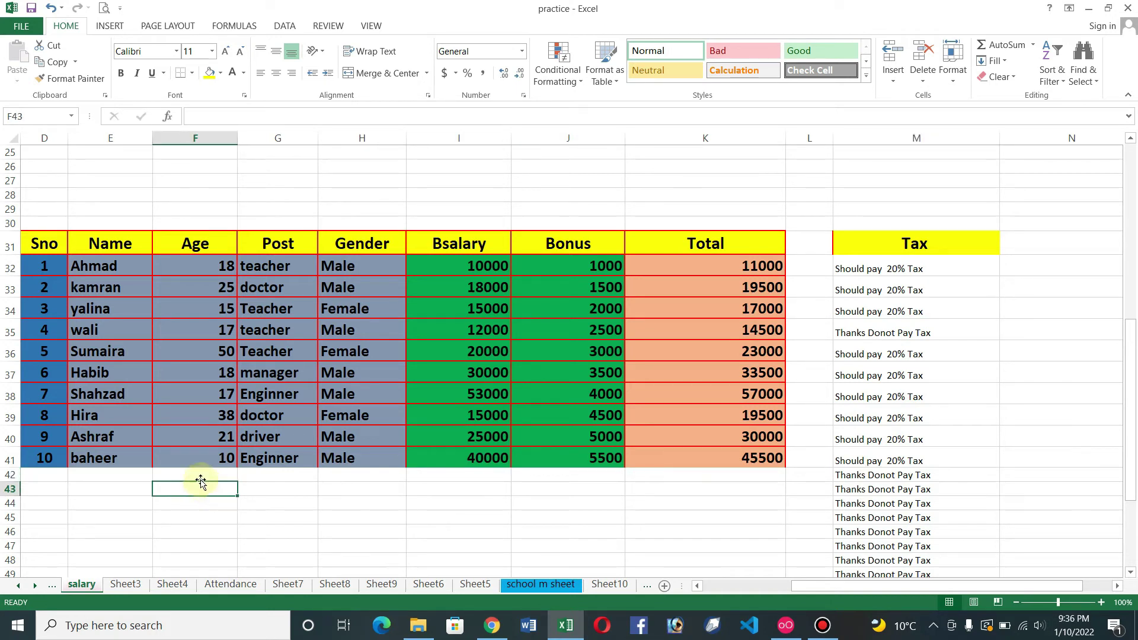
Enter Sno 11, name Khan and age 15 in row 42
left_click(45, 475)
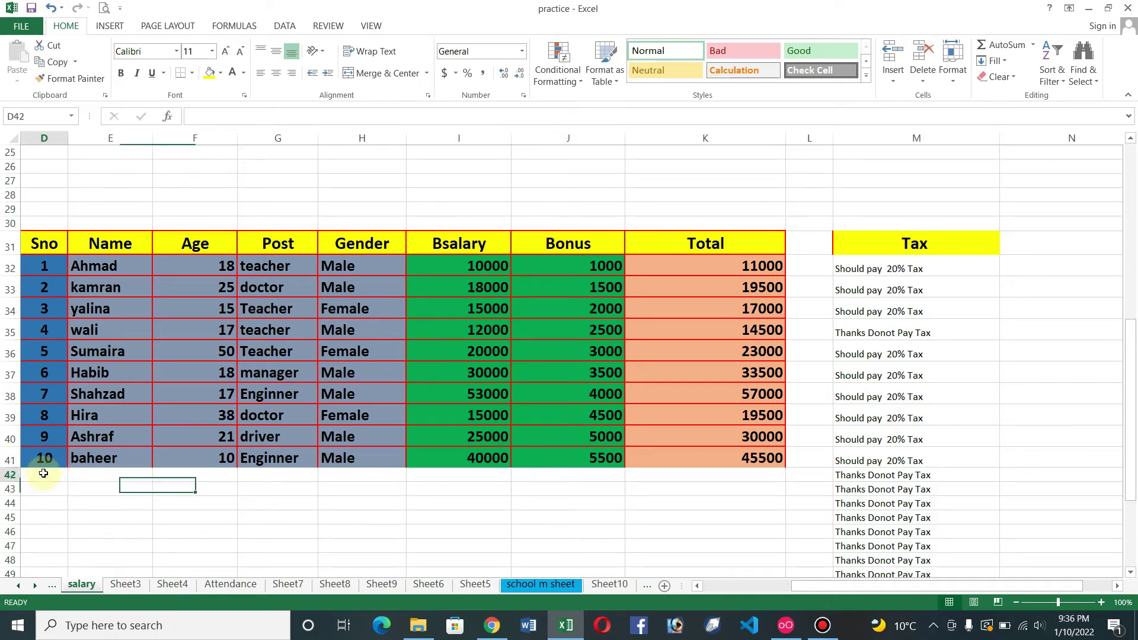
type("11")
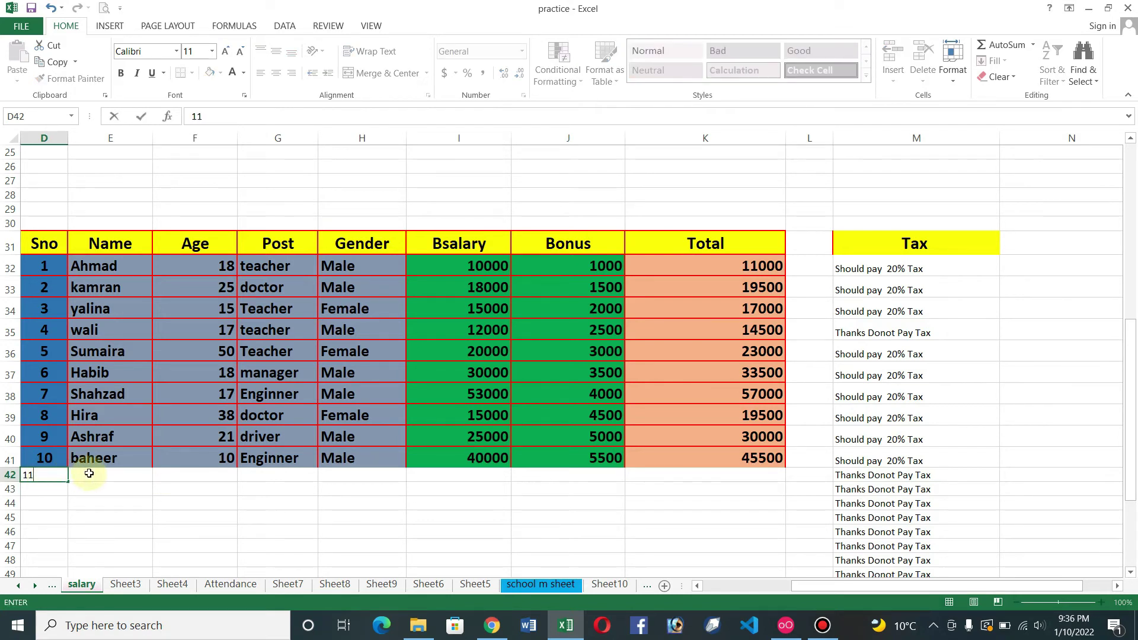
left_click(90, 479)
double_click(89, 477)
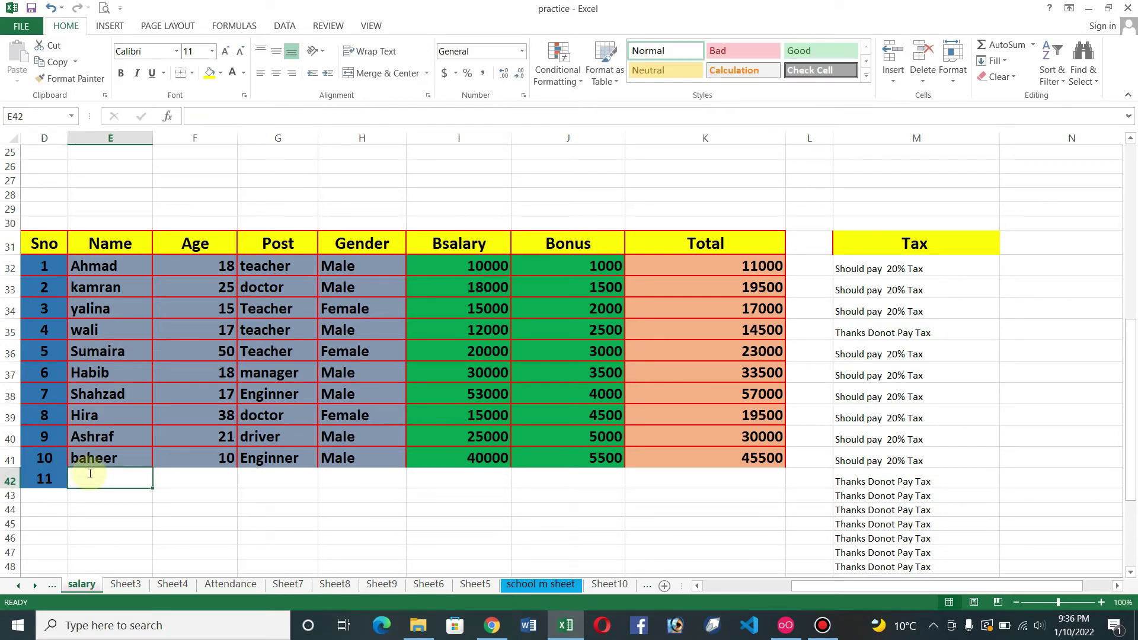
type("Khan")
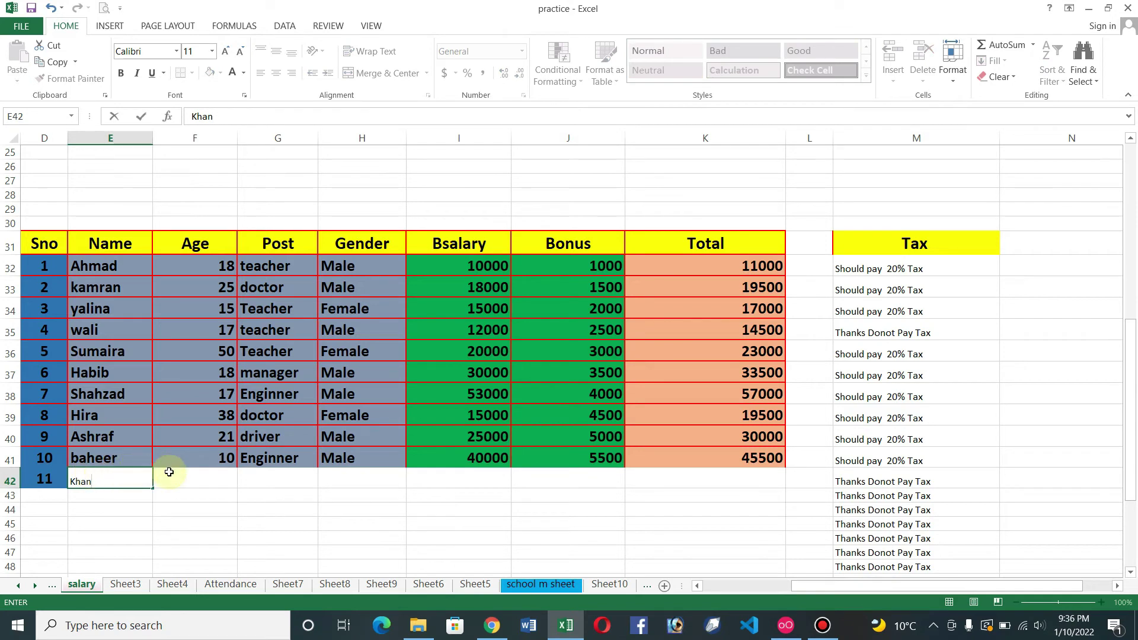
left_click(168, 472)
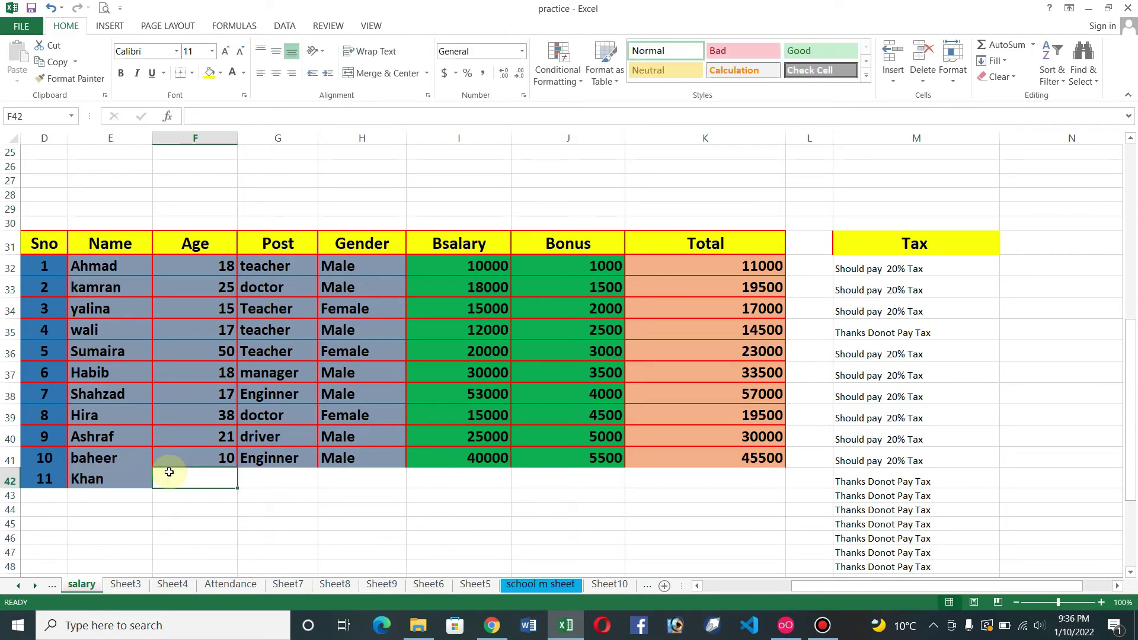
type("18")
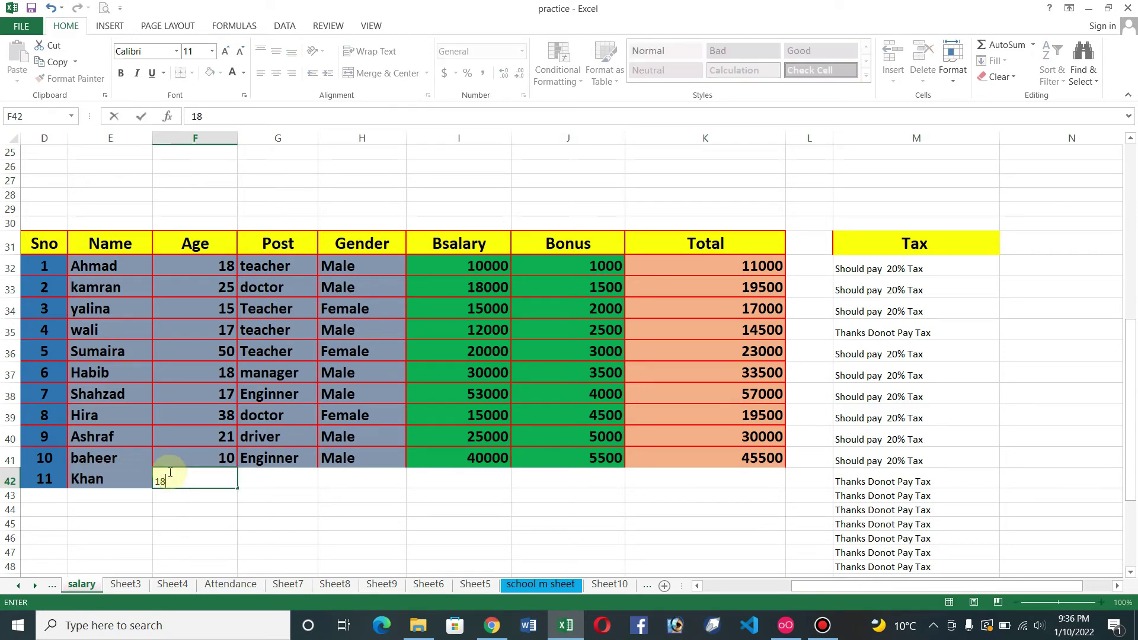
key("Tab")
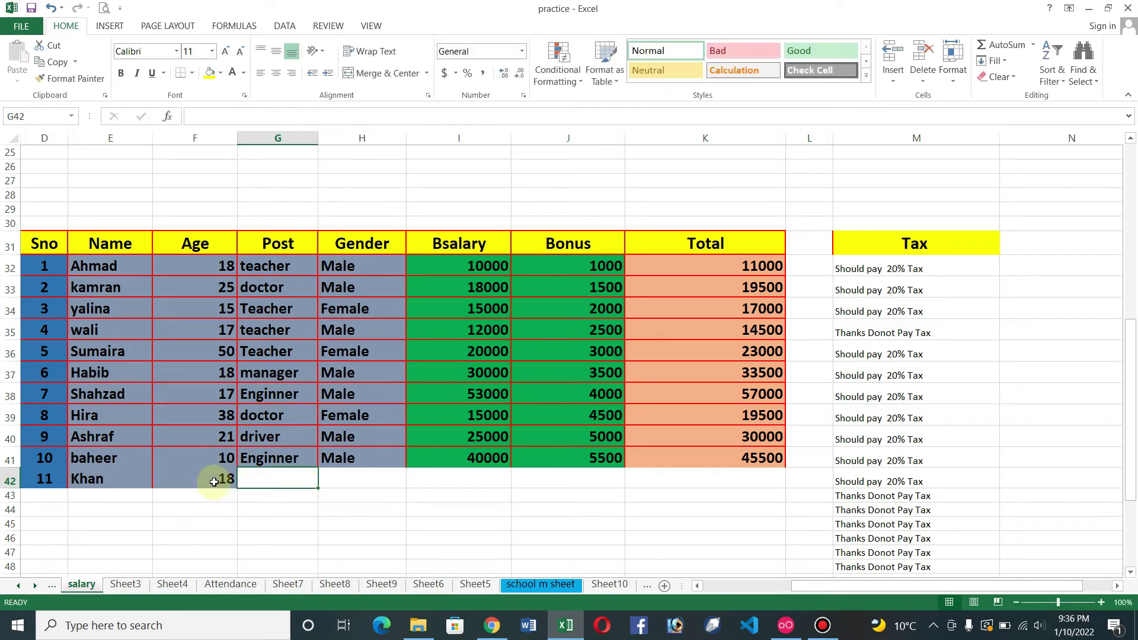
double_click(218, 481)
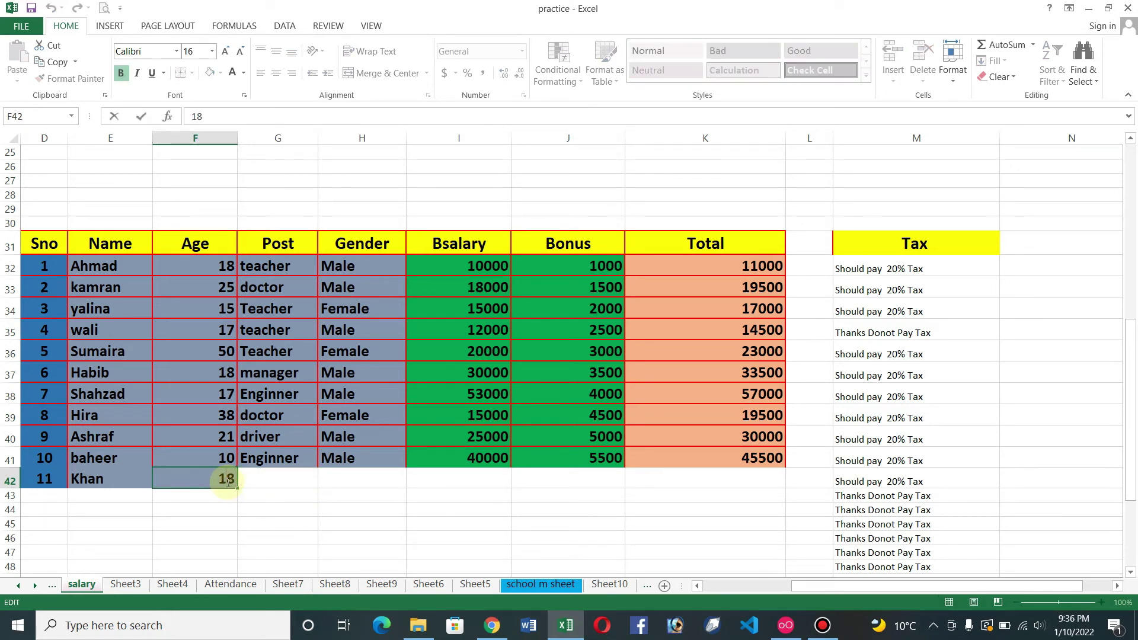
key("BackSpace")
type("5")
left_click(277, 481)
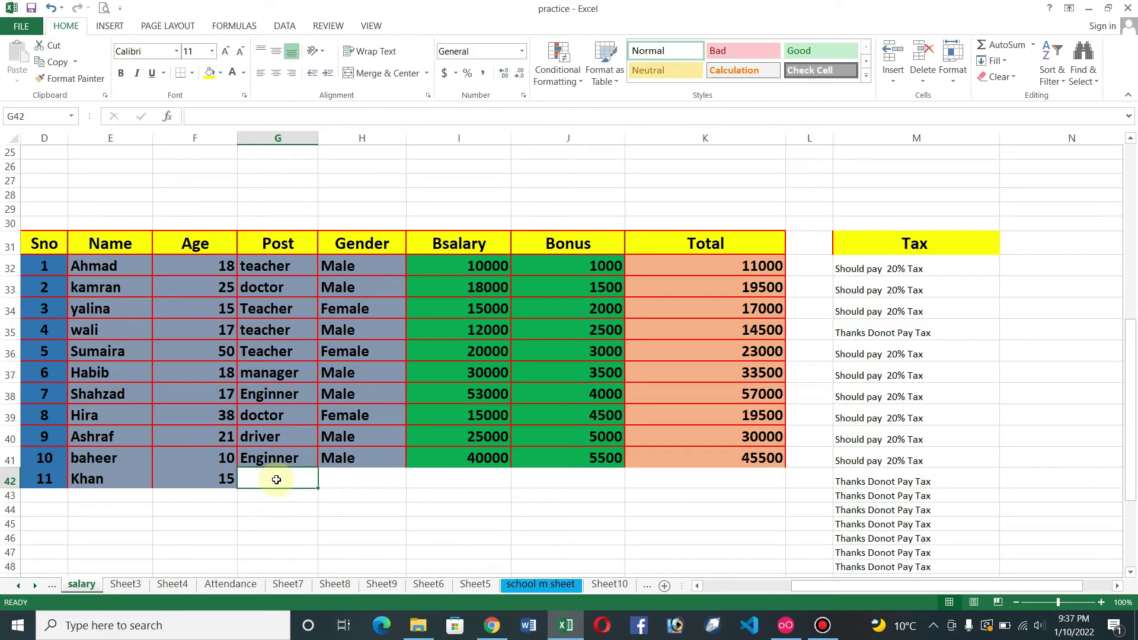
type("teachwer")
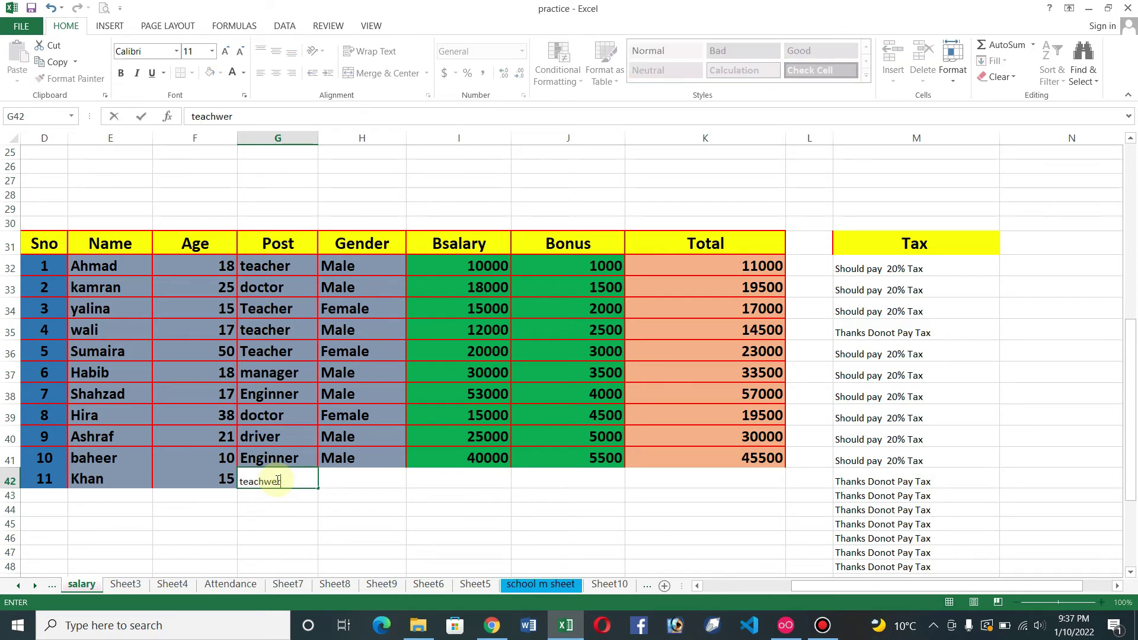
key("BackSpace")
key("BackSpace")
key("BackSpace")
type("er")
Give Khan post teacher, Male, salary 5000 and bonus 2000, then check Total and Tax
left_click(352, 479)
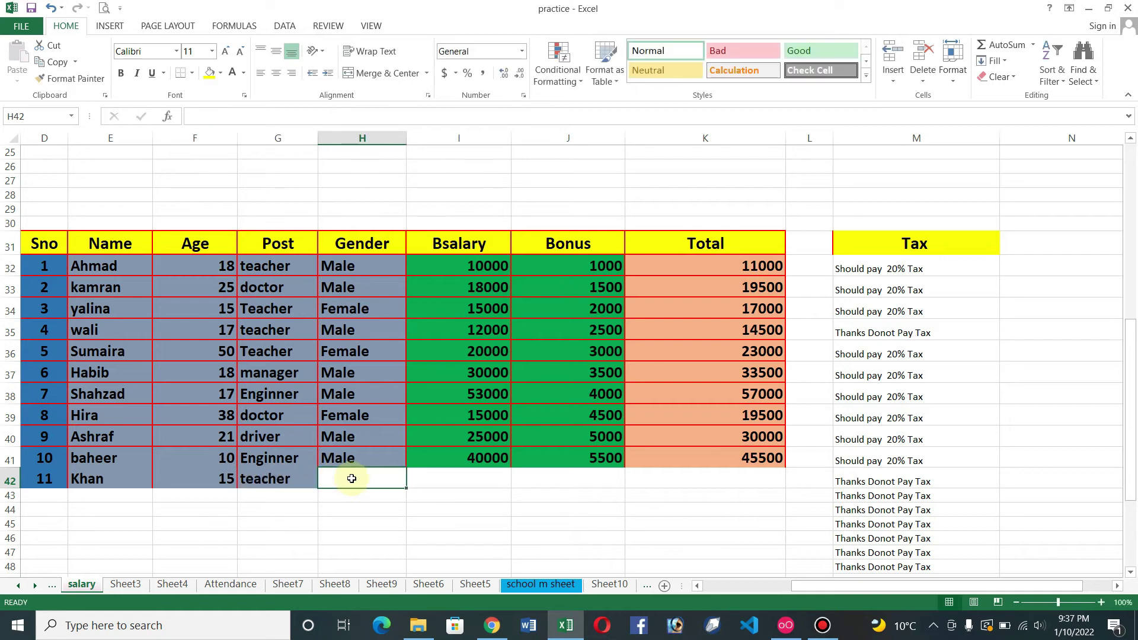
type("Male")
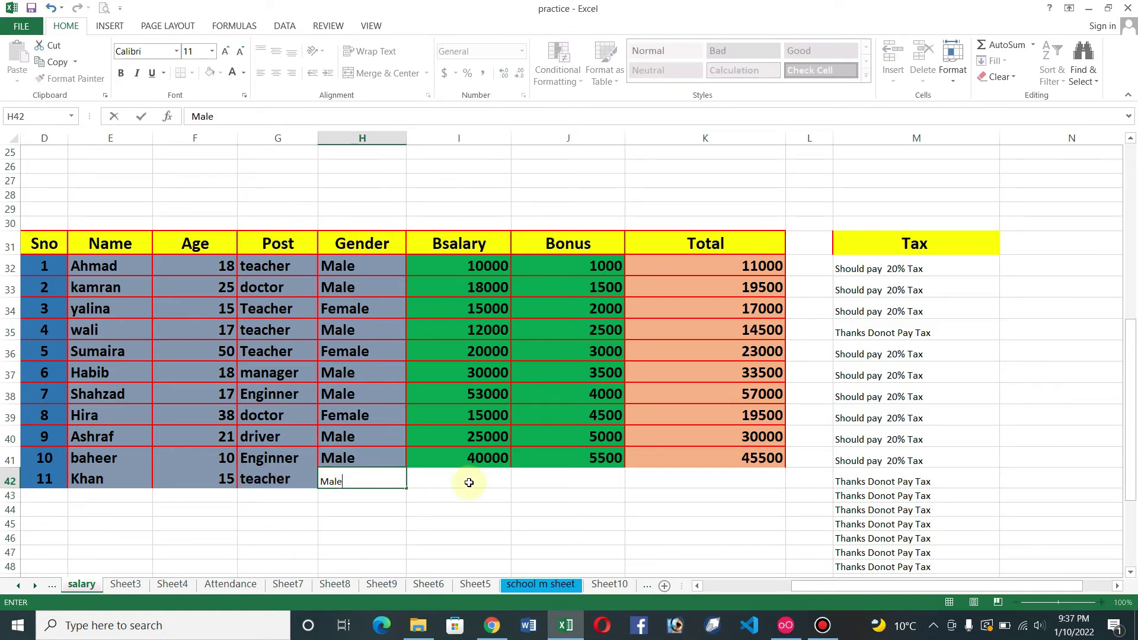
left_click(468, 484)
type("50")
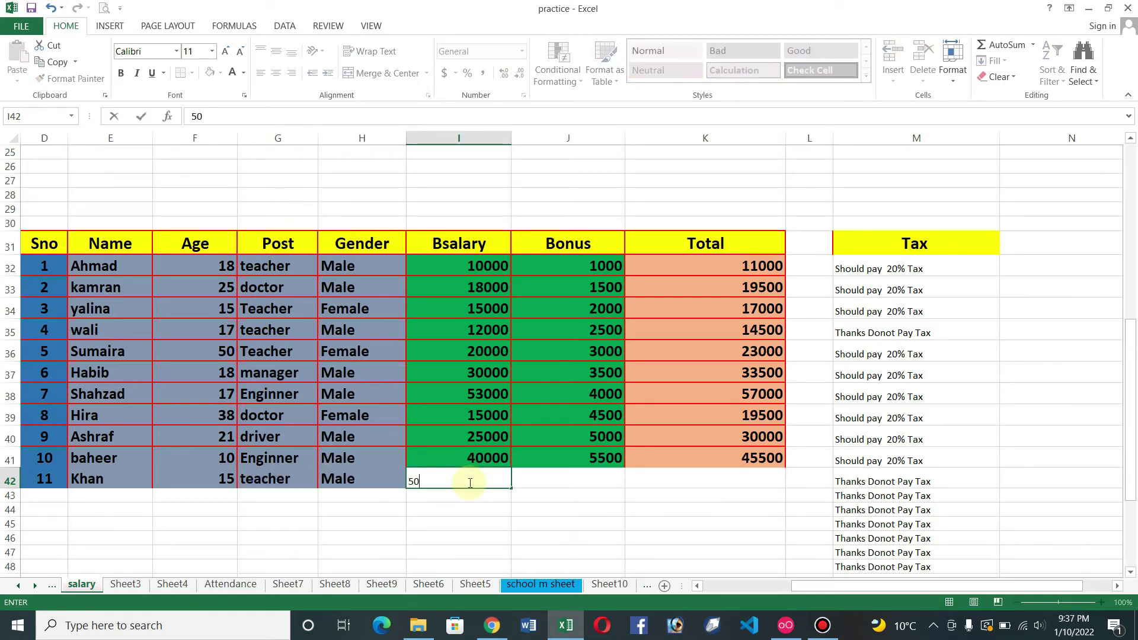
type("00")
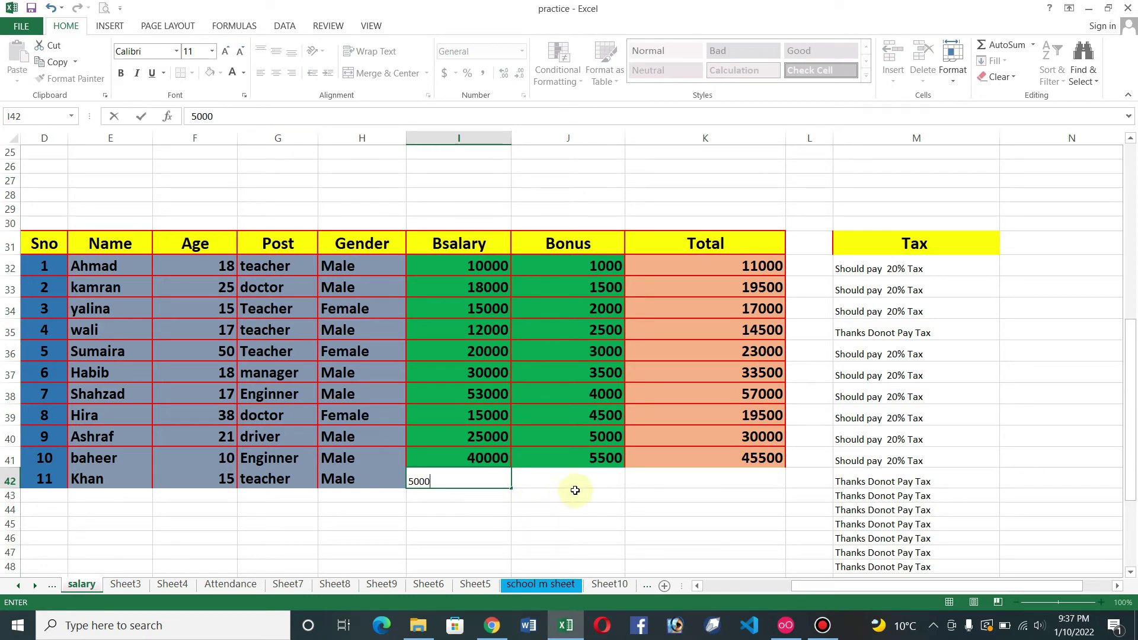
left_click(578, 473)
type("2000")
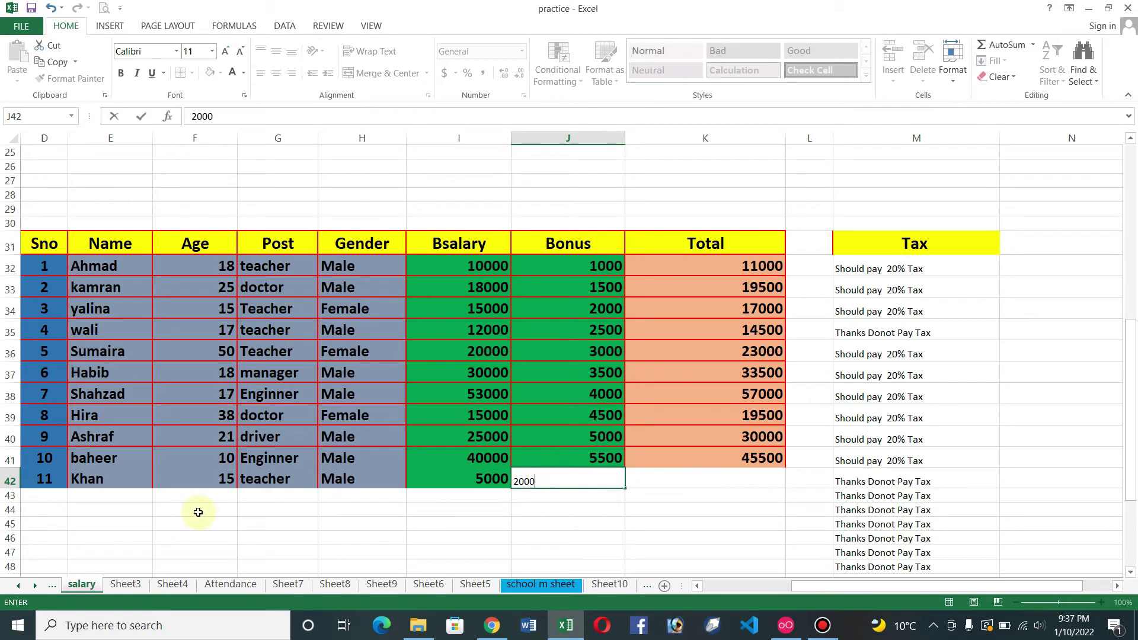
left_click(671, 479)
left_click(858, 481)
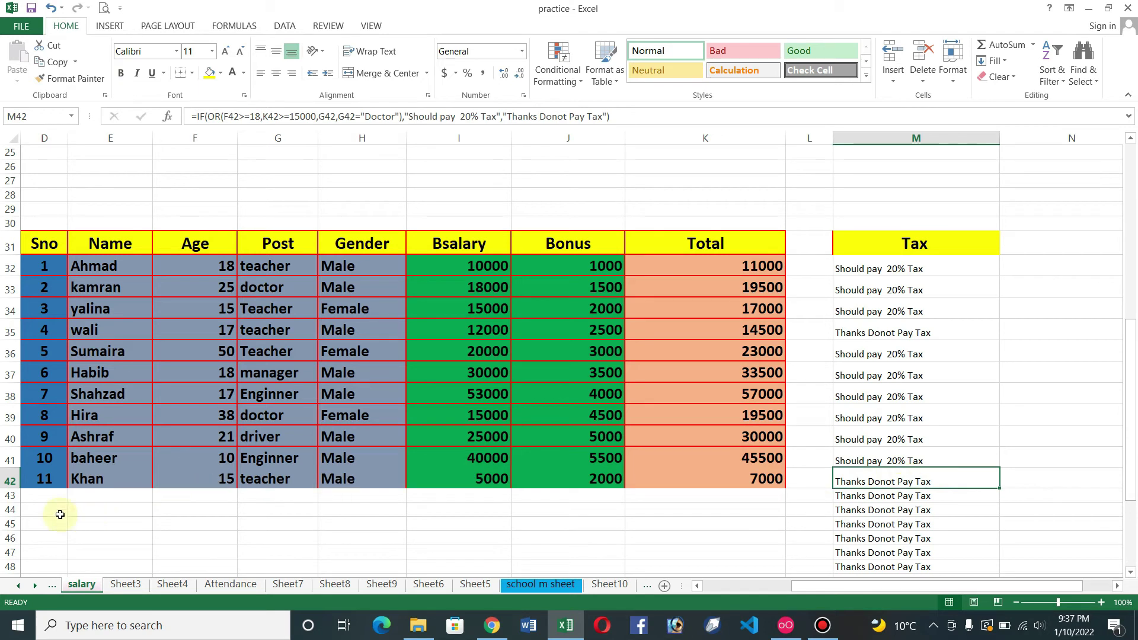
Enter 12, Ali, 25, Doctor, Male, 55000 and 4000 in row 43, then check his Tax
left_click(36, 498)
type("12")
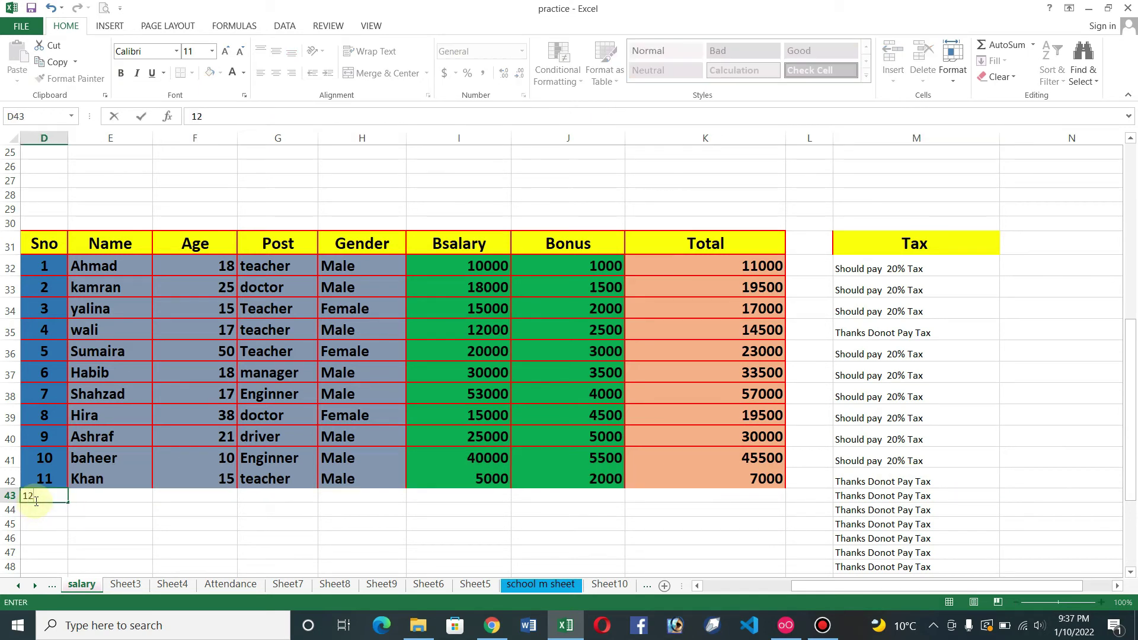
left_click(99, 498)
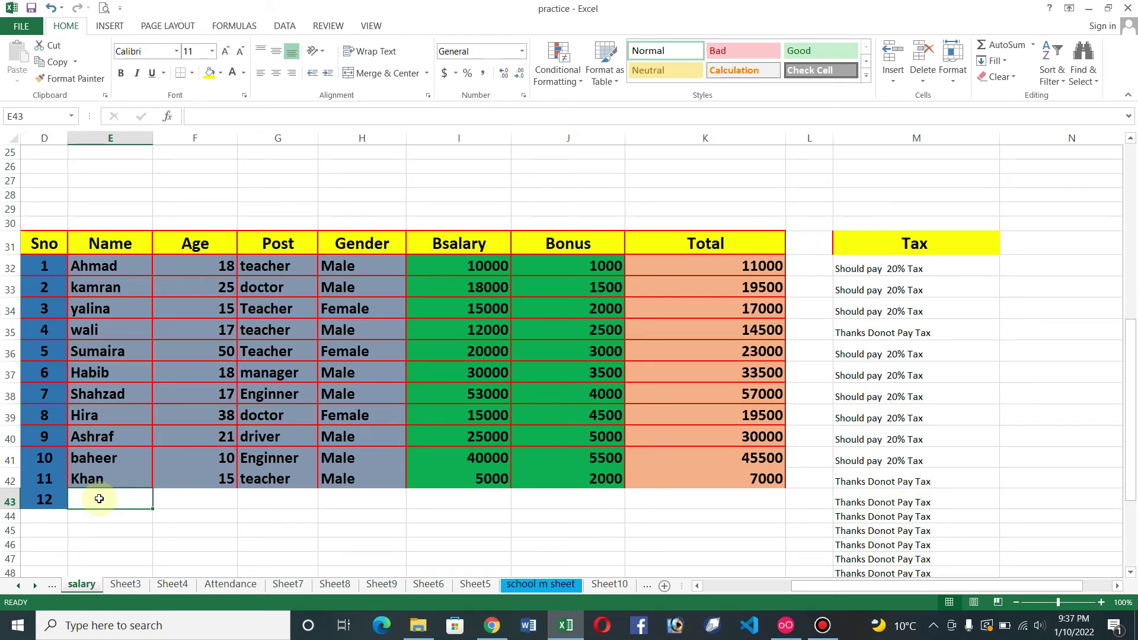
type("Al")
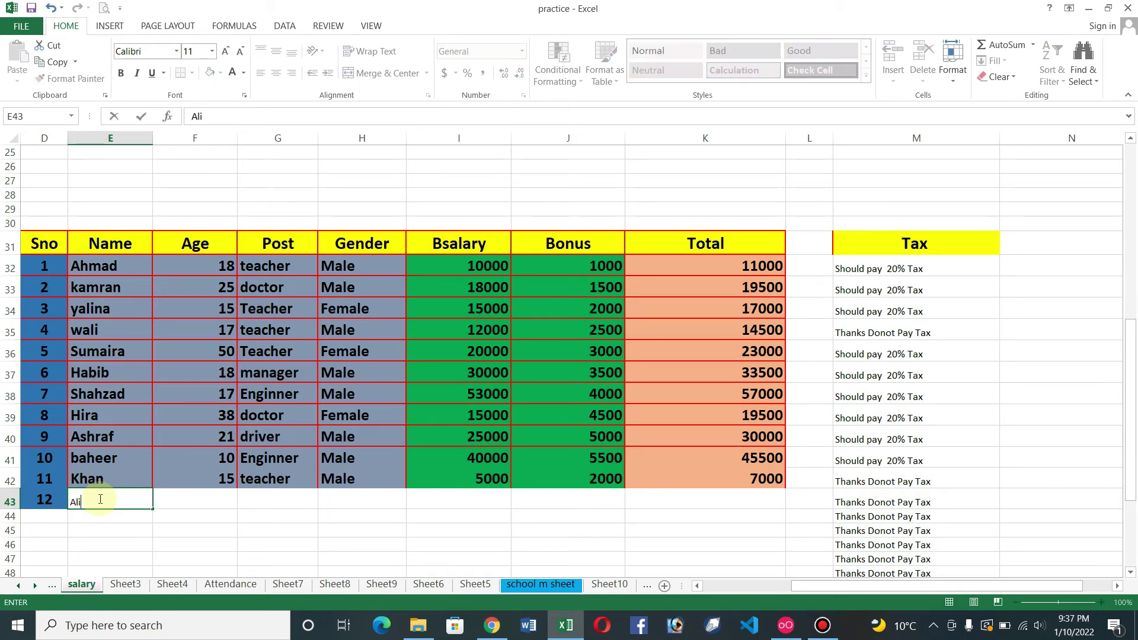
type("i")
left_click(205, 501)
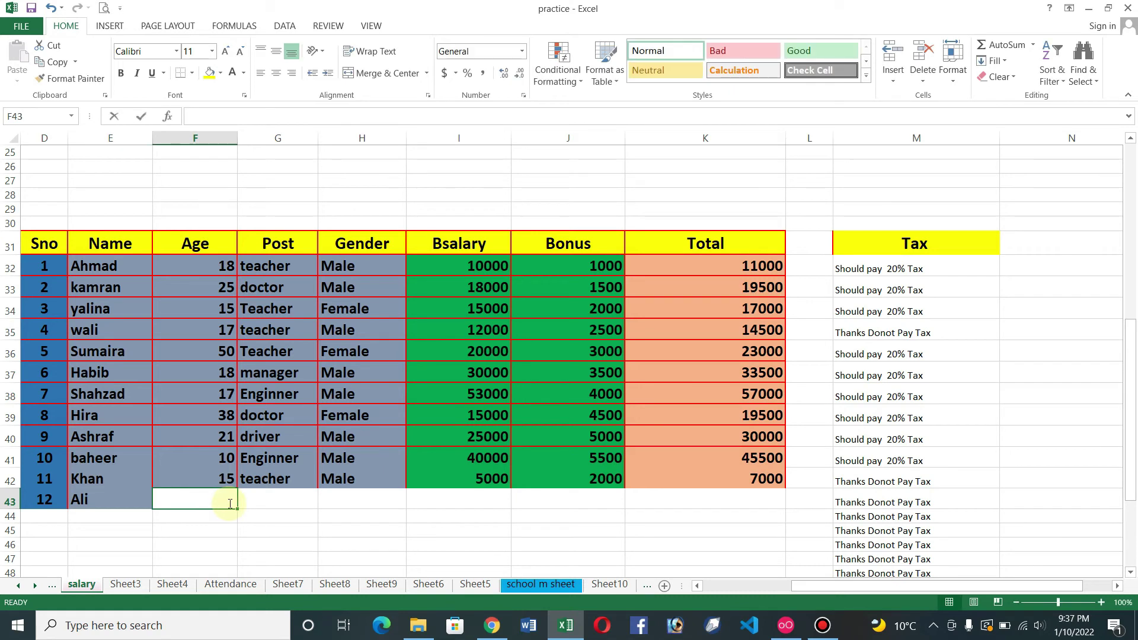
type("1")
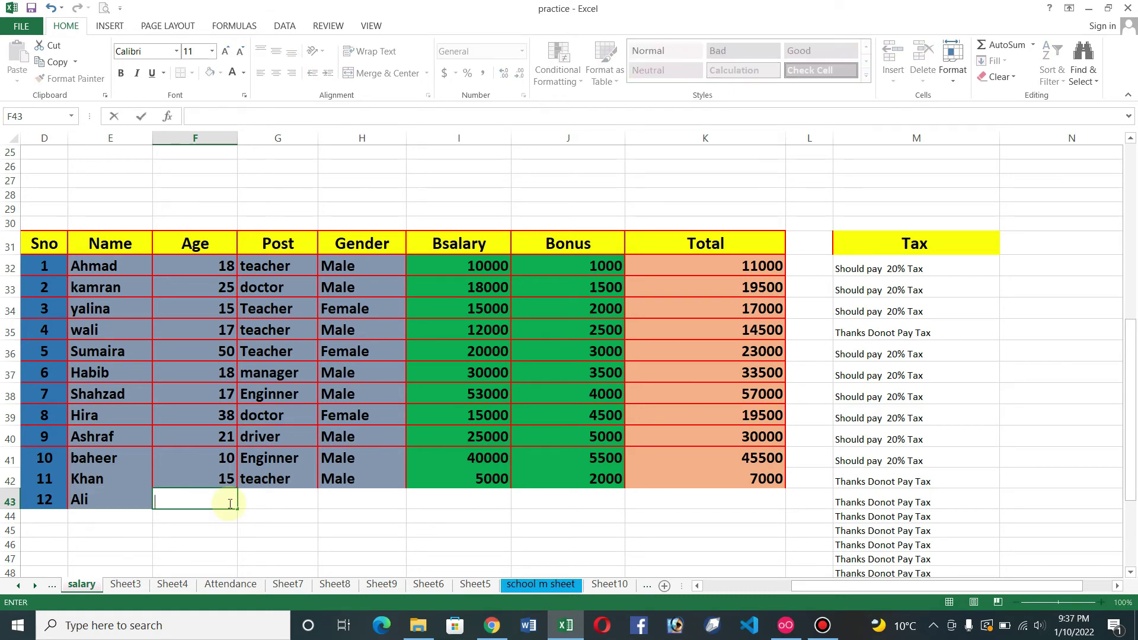
type("25")
left_click(275, 503)
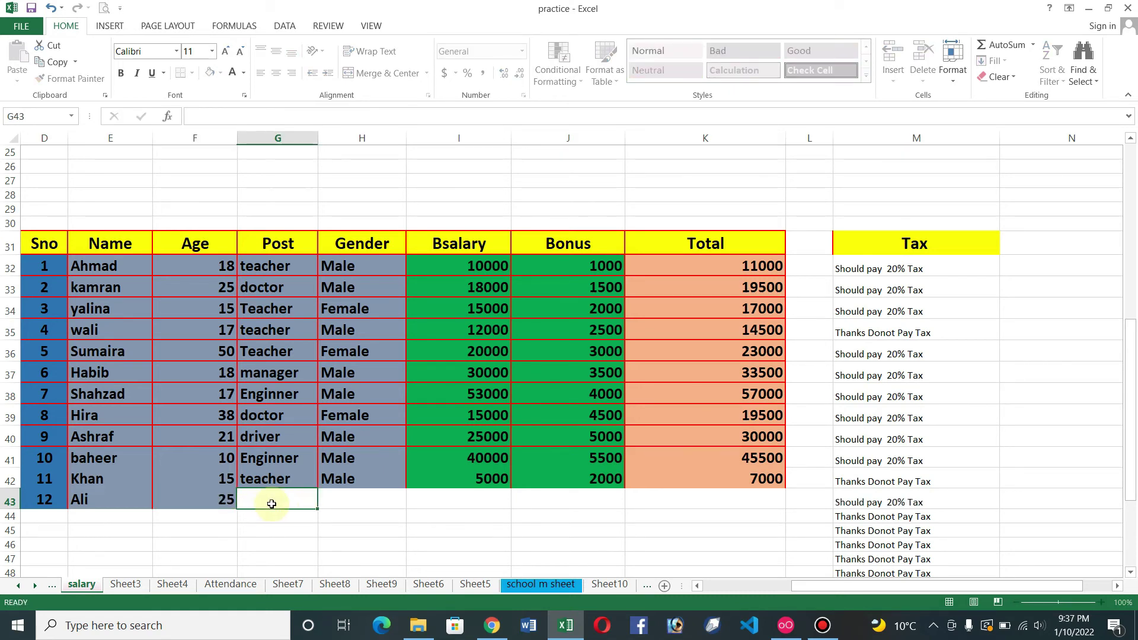
type("Doctor")
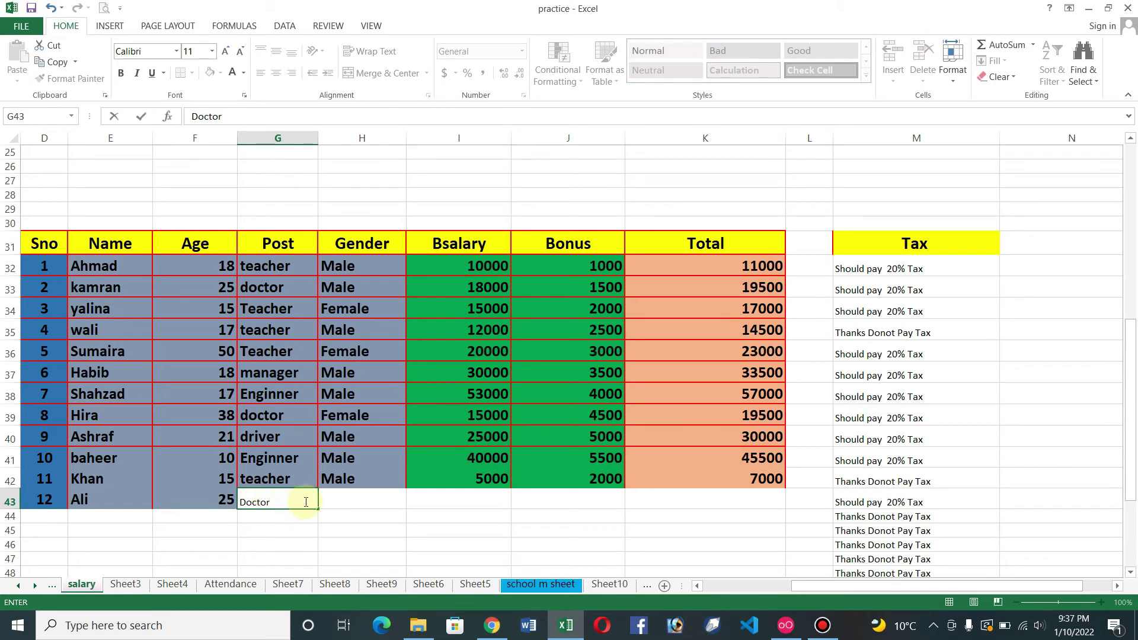
left_click(338, 501)
type("Male")
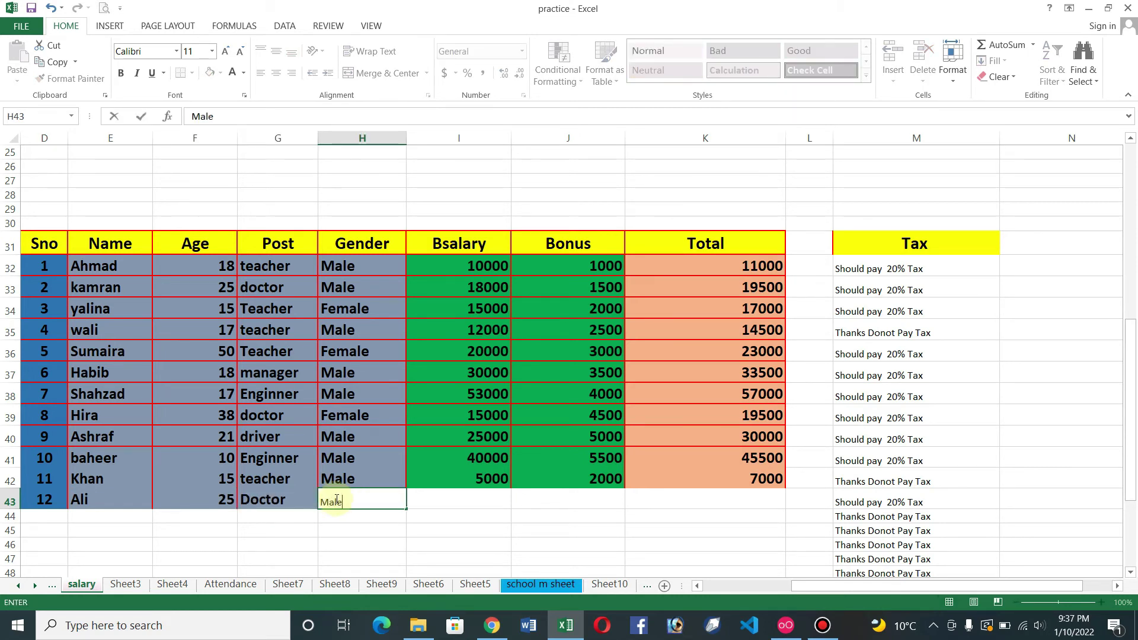
left_click(485, 497)
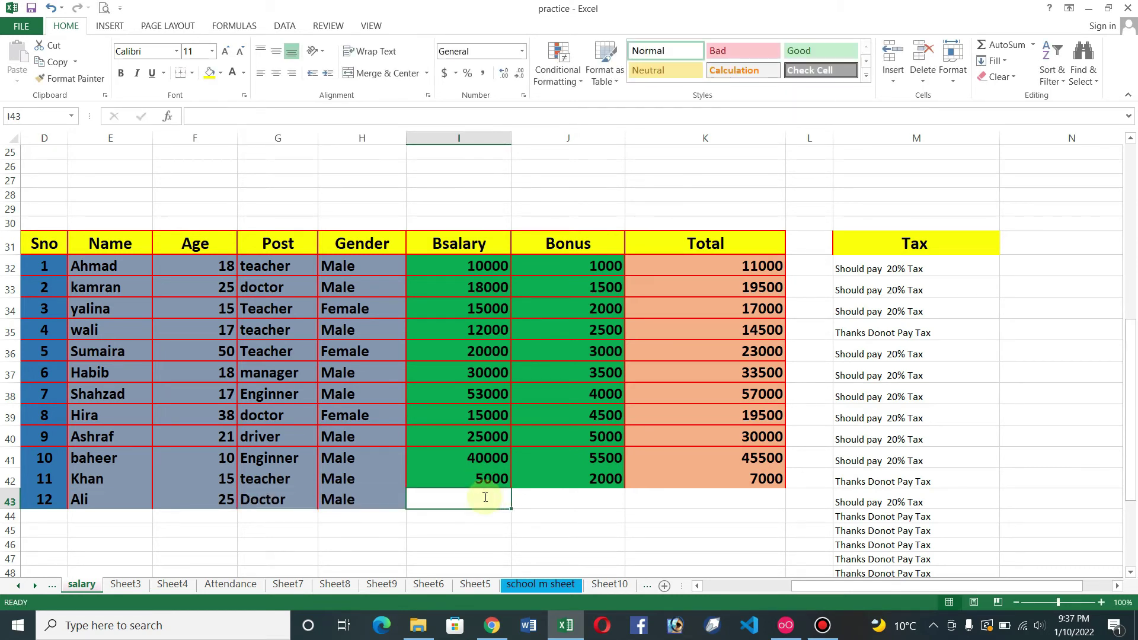
type("55000")
left_click(526, 503)
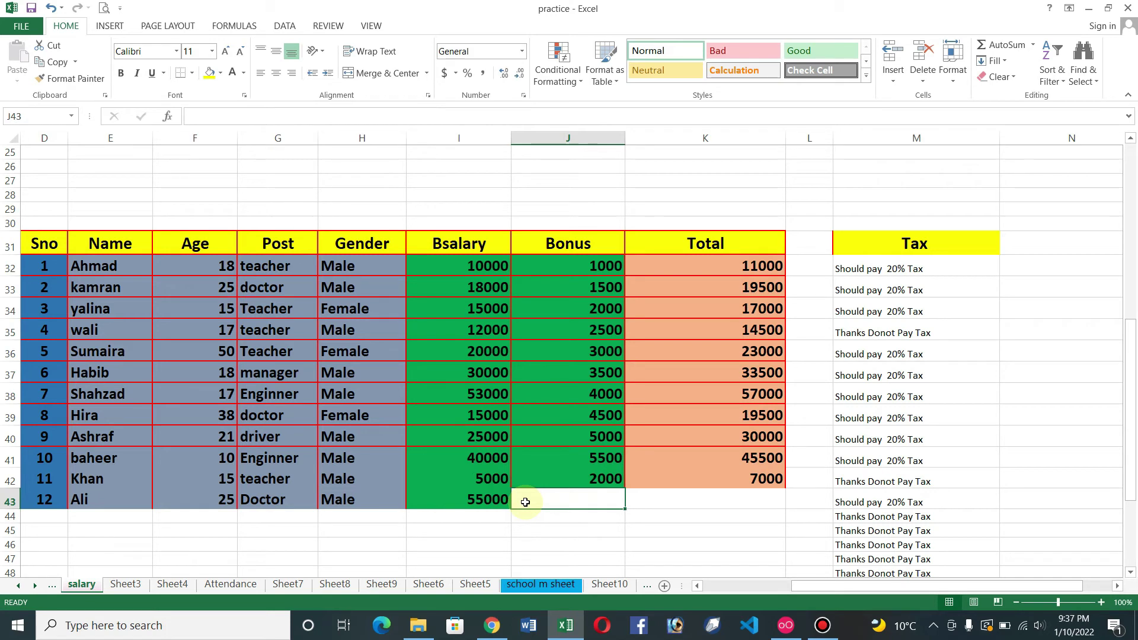
type("4000")
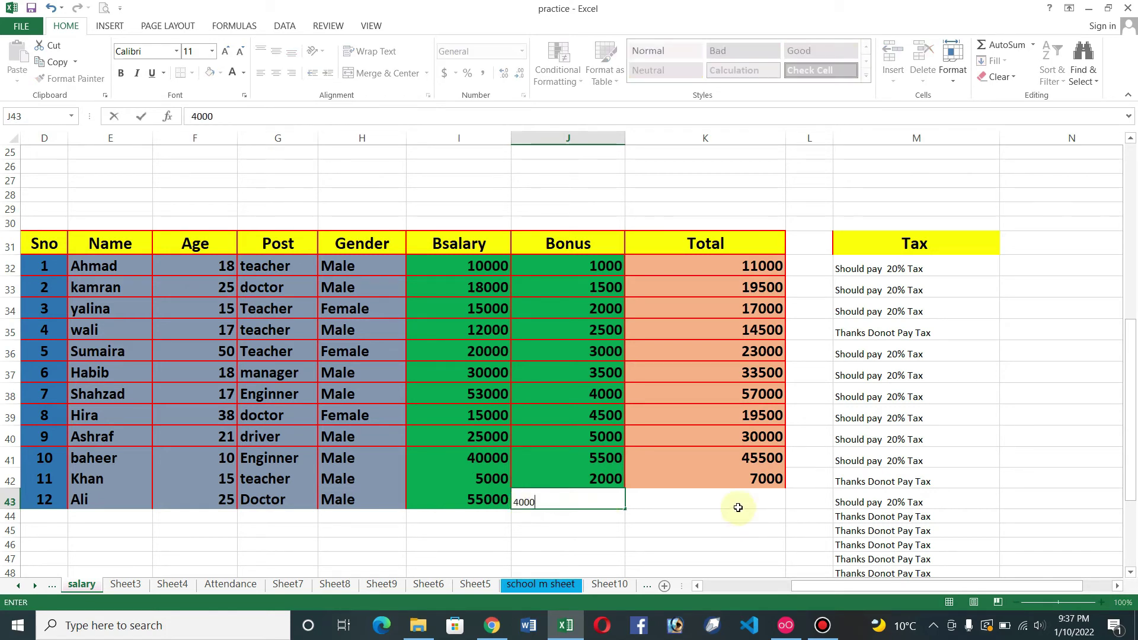
left_click(738, 503)
left_click(878, 503)
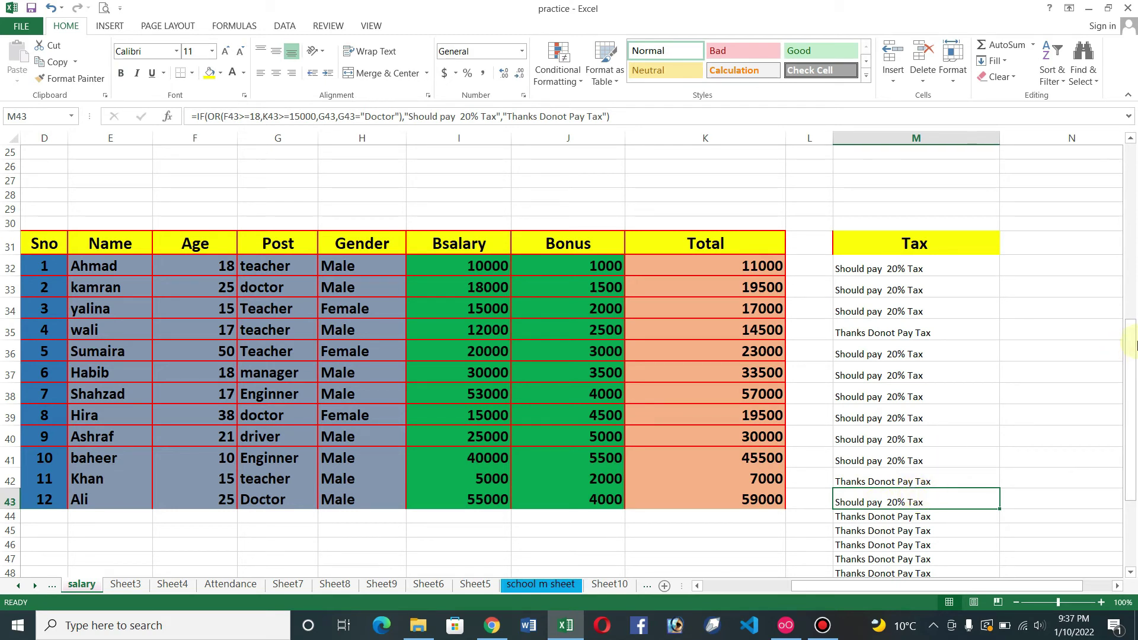
left_click_drag(1132, 343, 1131, 334)
left_click(1067, 279)
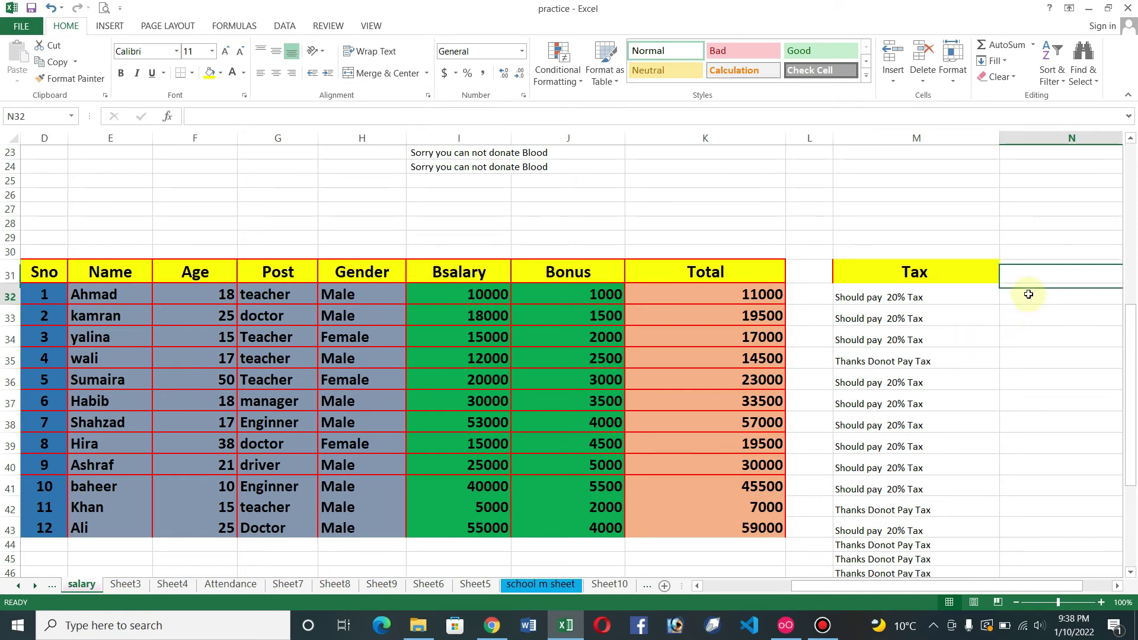
Enter =IF(NOT(H32="female"),"Hired","Sorry" in N32, referencing Ahmad's gender in H32
left_click(1028, 298)
type("=IF(Not")
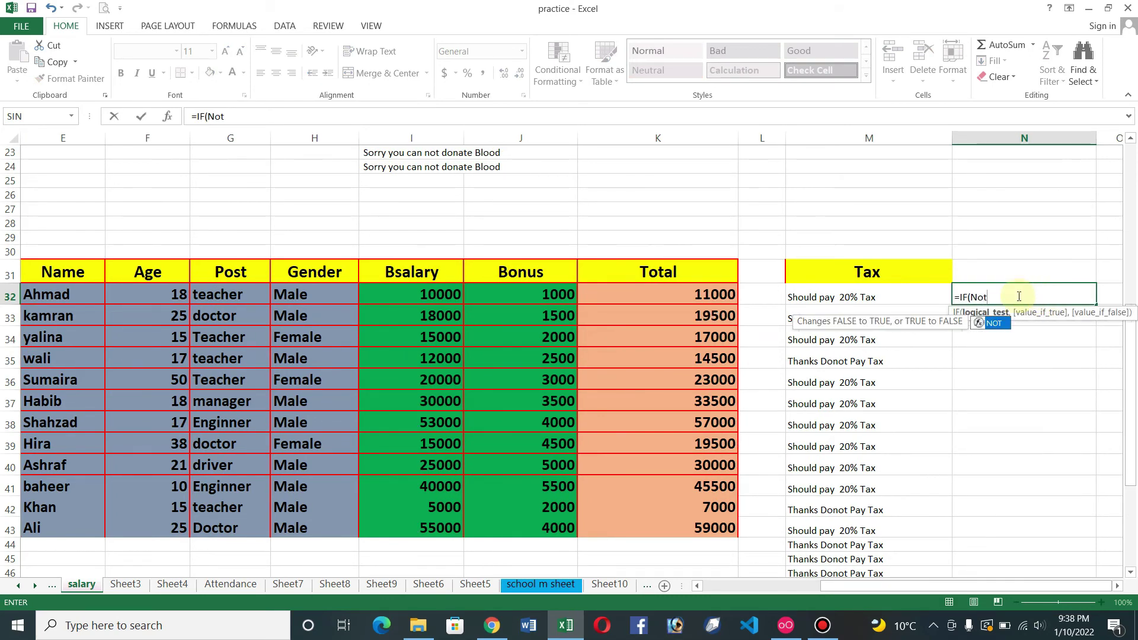
type("(")
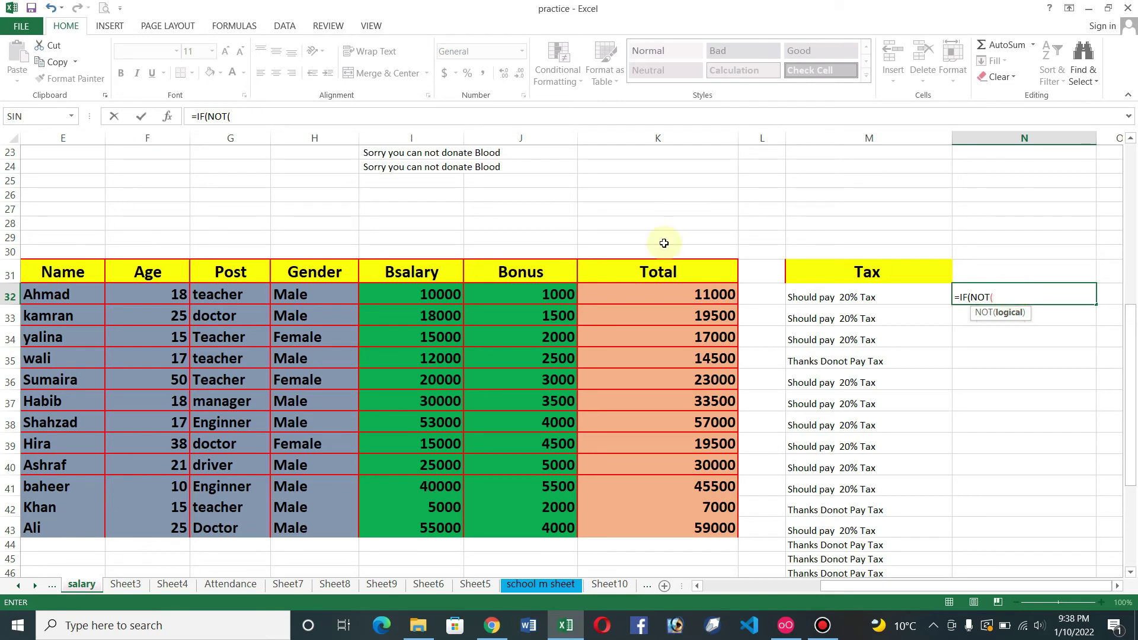
left_click(313, 292)
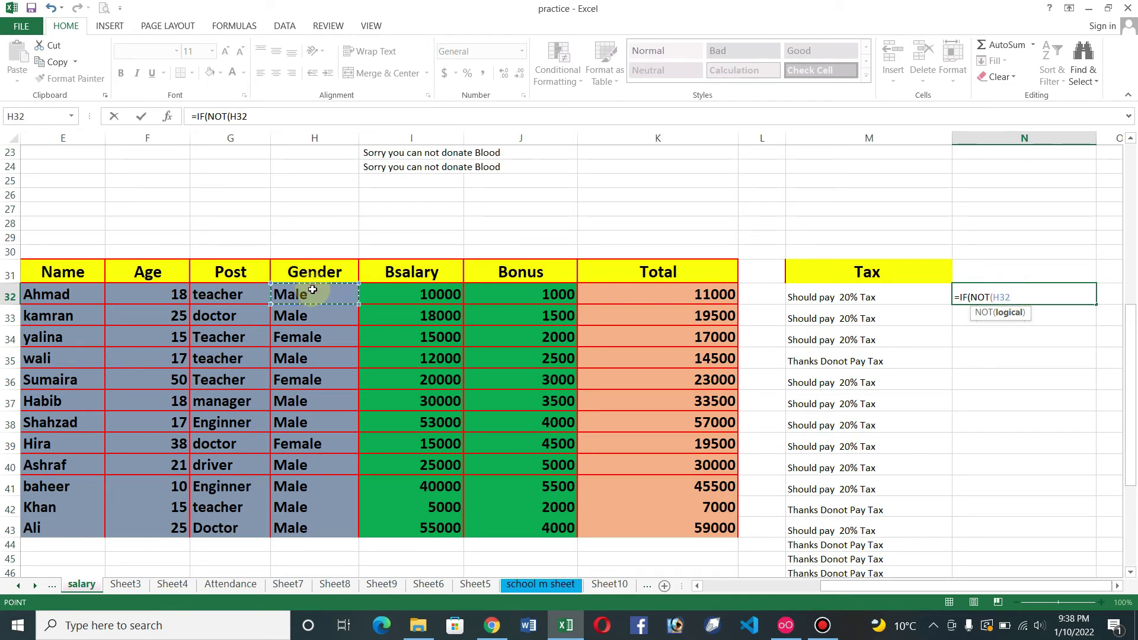
type("=\"fe")
type("male\"")
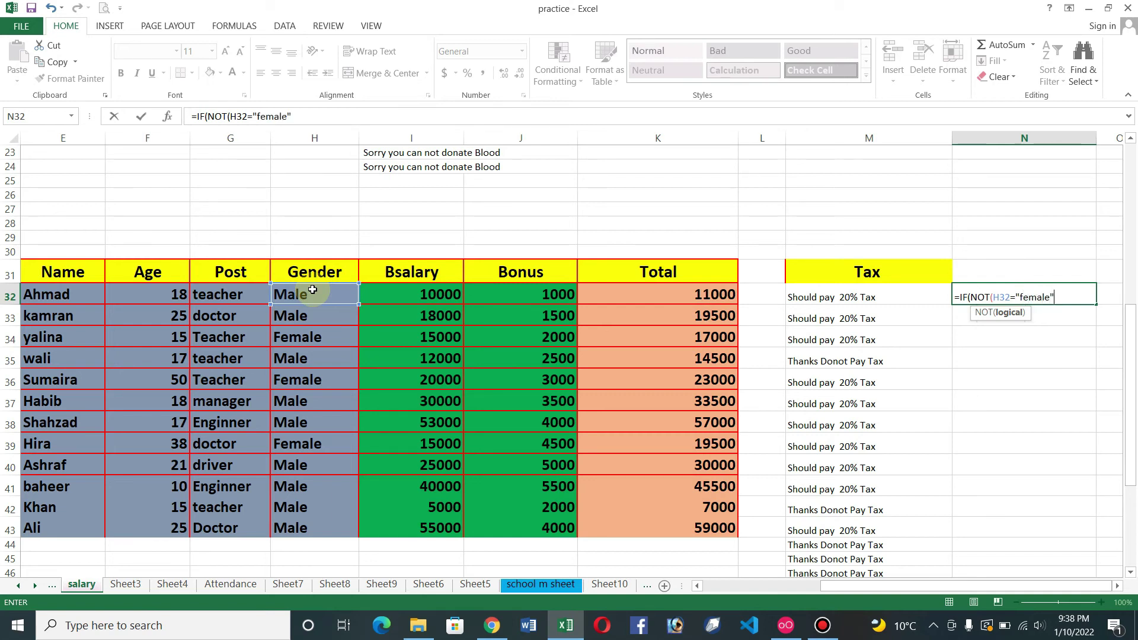
type("),\"Hi")
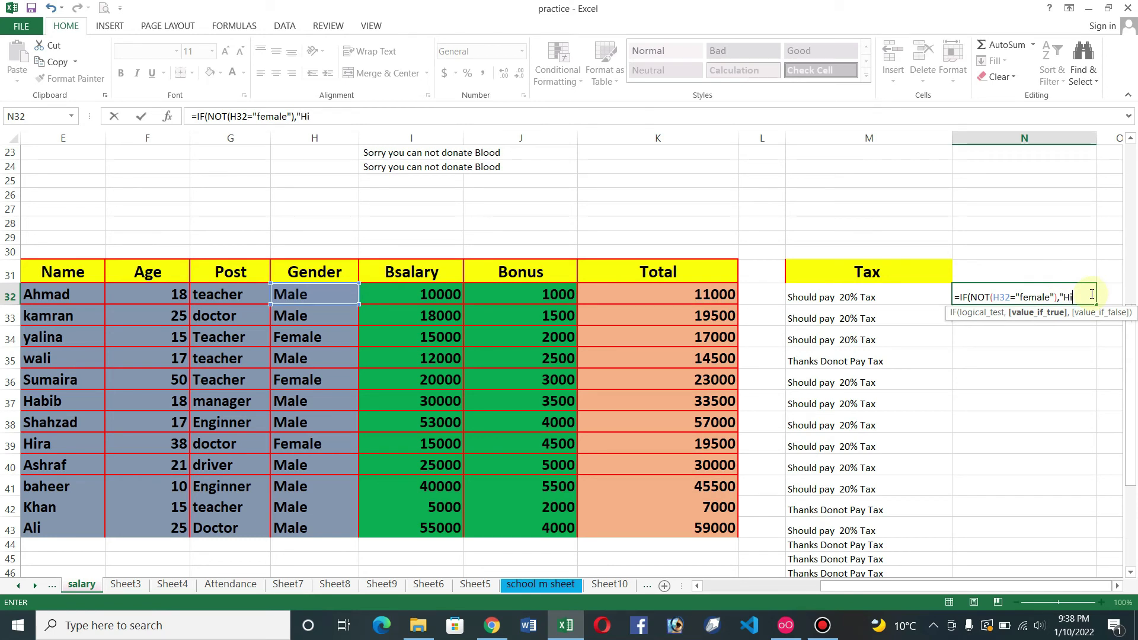
type("red\",\"S")
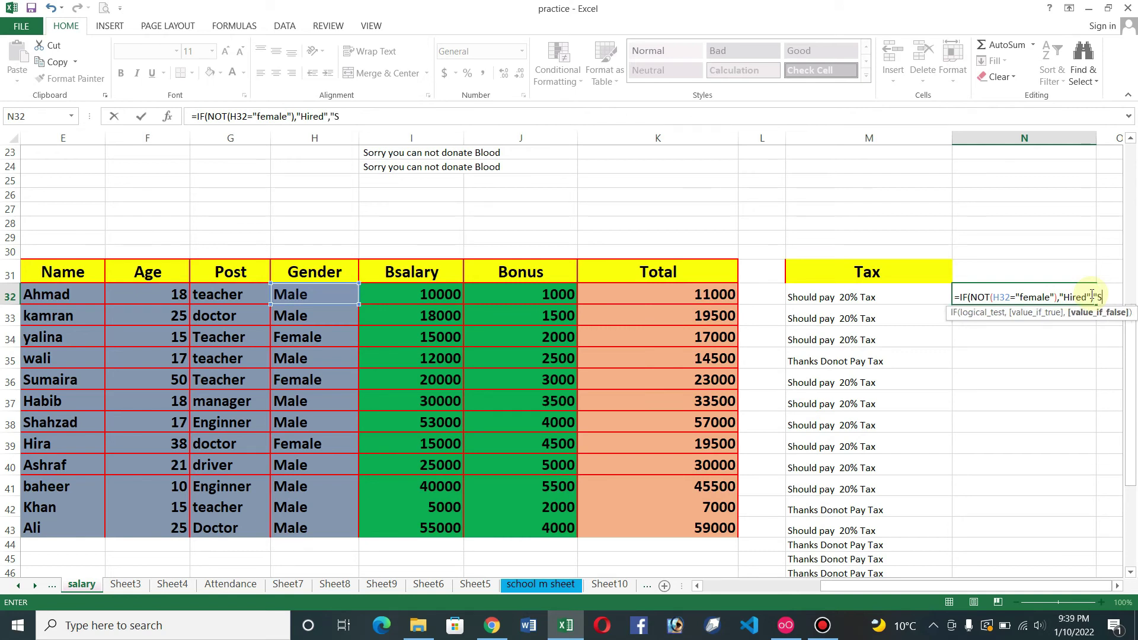
type("\"")
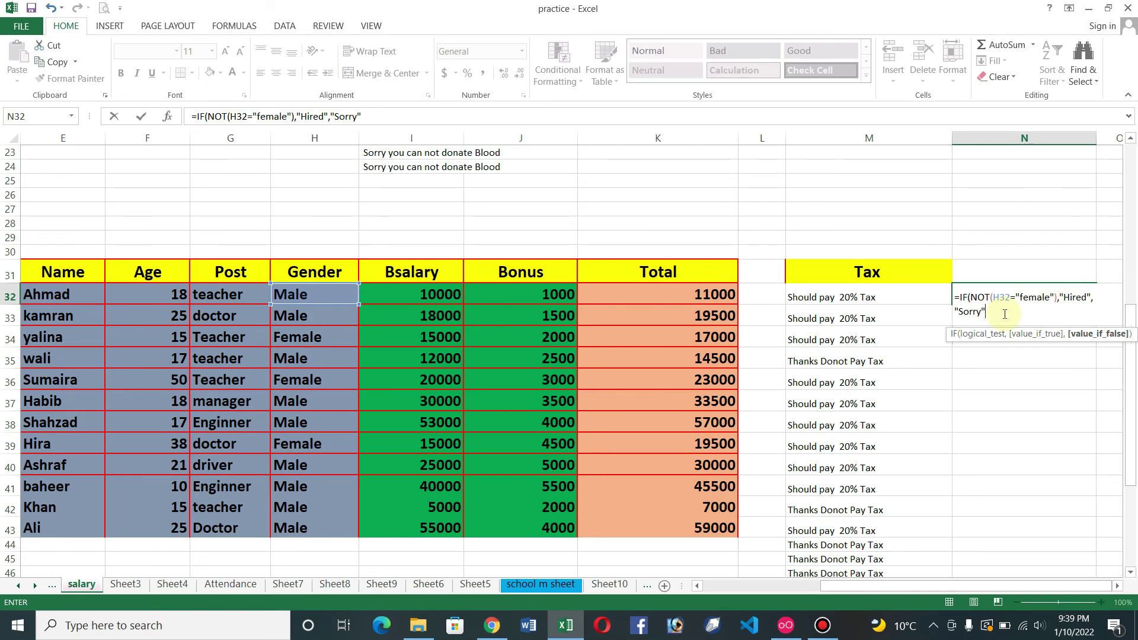
key("Return")
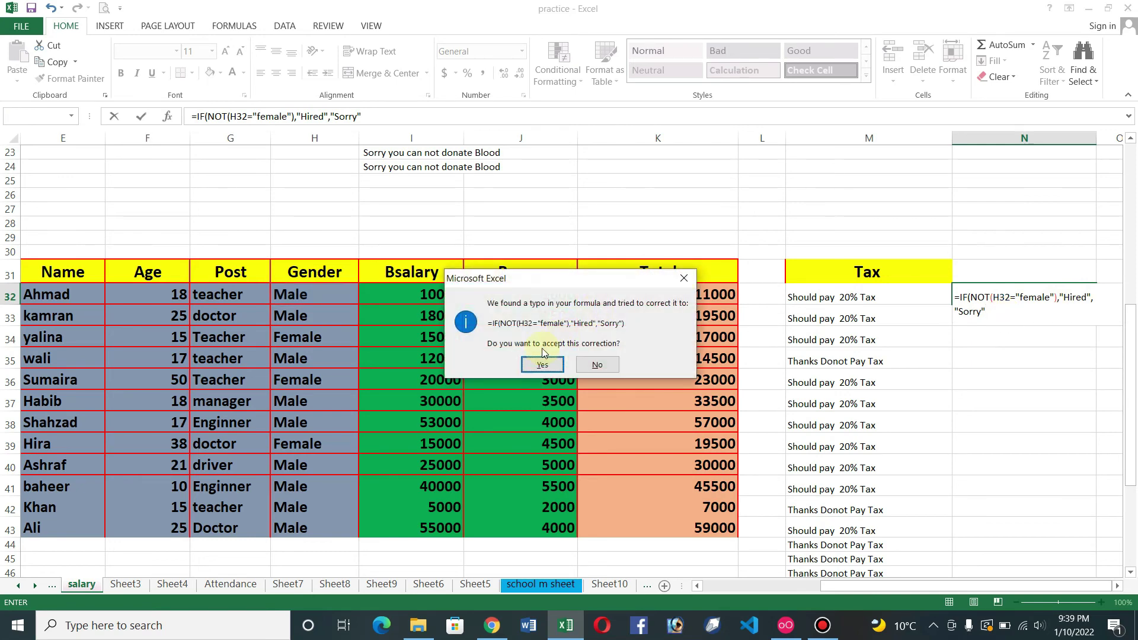
Accept Excel's parenthesis correction and give column N the heading 'Female Job' in N31
left_click(544, 364)
left_click(1025, 296)
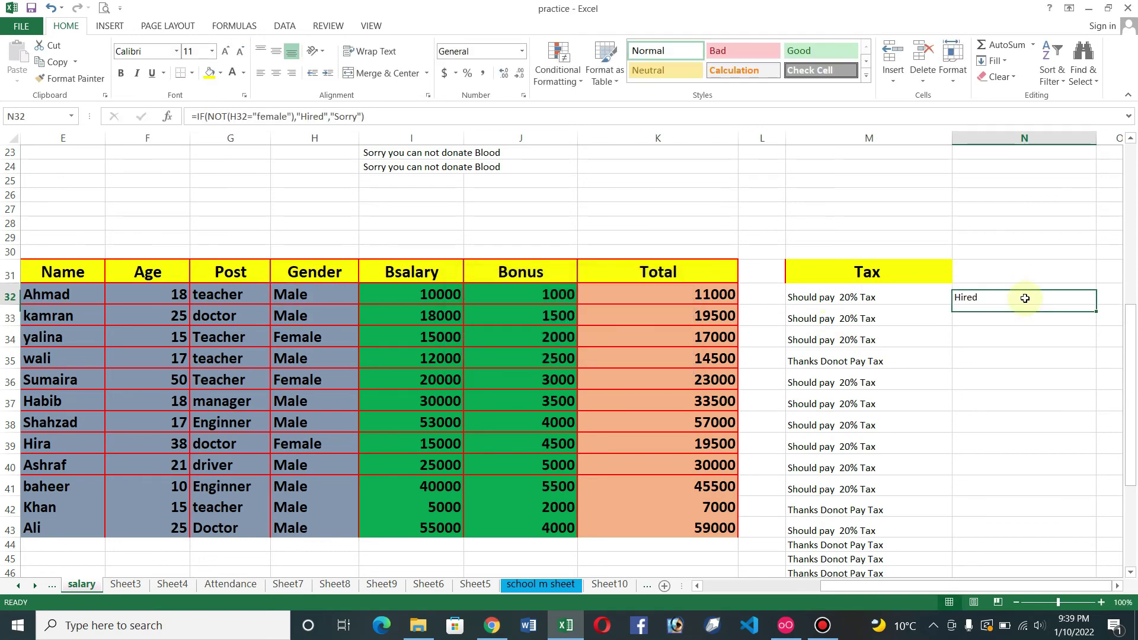
double_click(1021, 275)
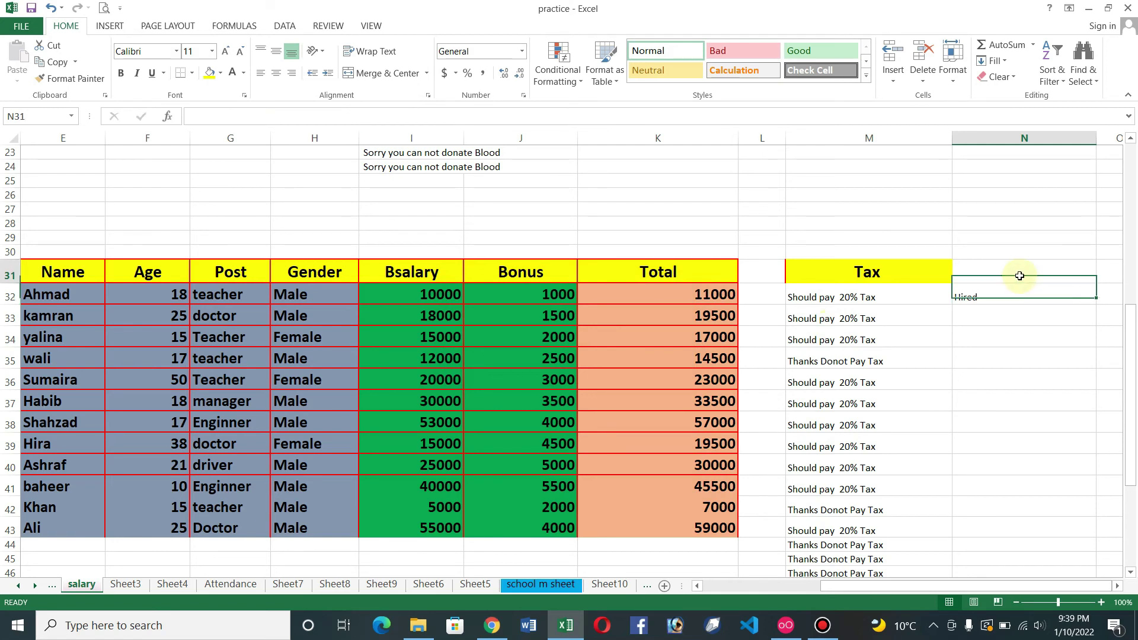
type("Female Job")
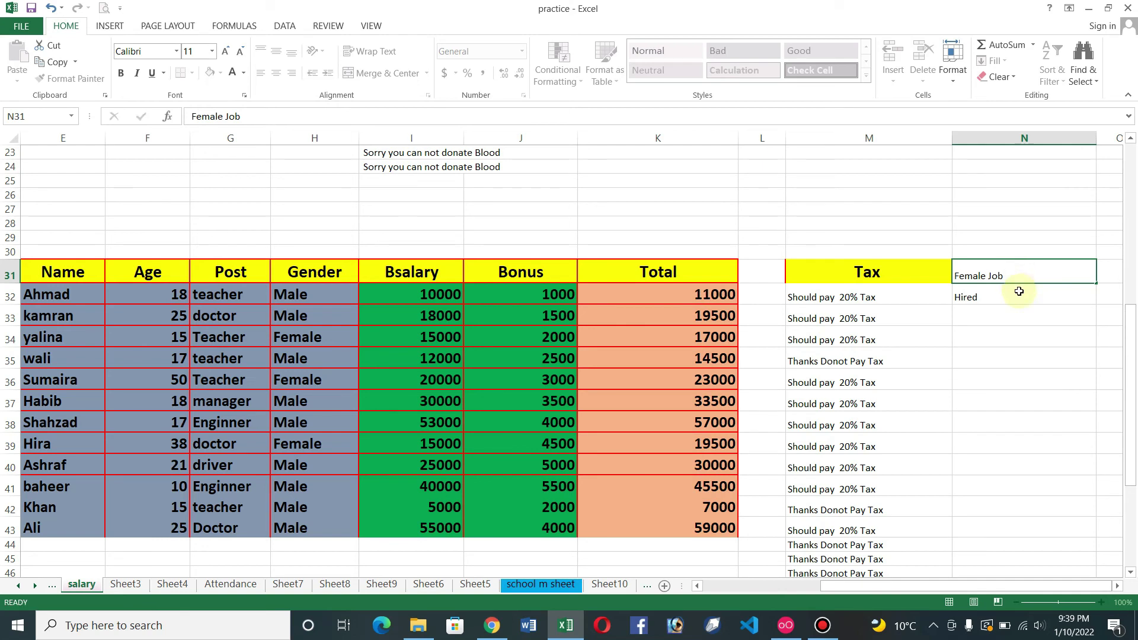
left_click(1019, 297)
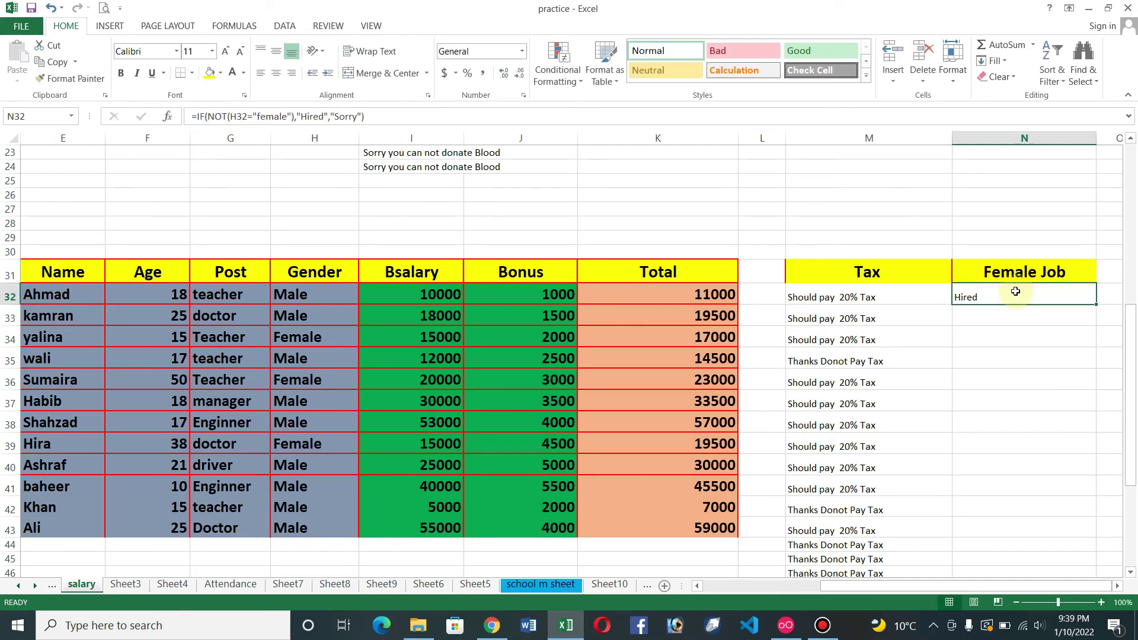
Change N32's condition from "female" to "male" so Ahmad shows Sorry
double_click(1015, 296)
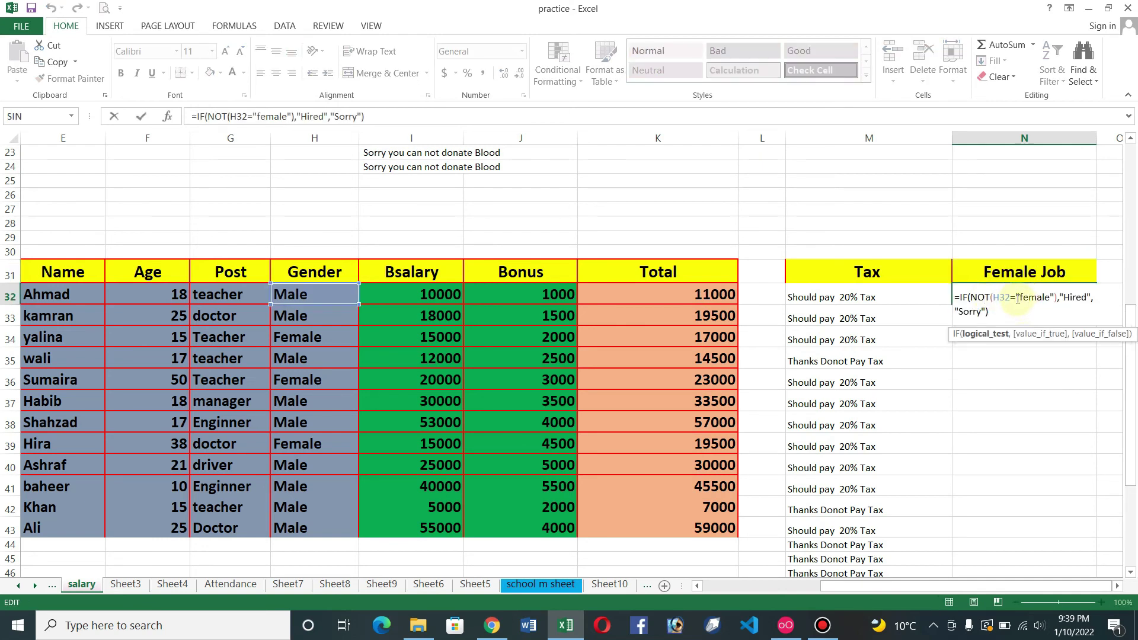
left_click(1018, 300)
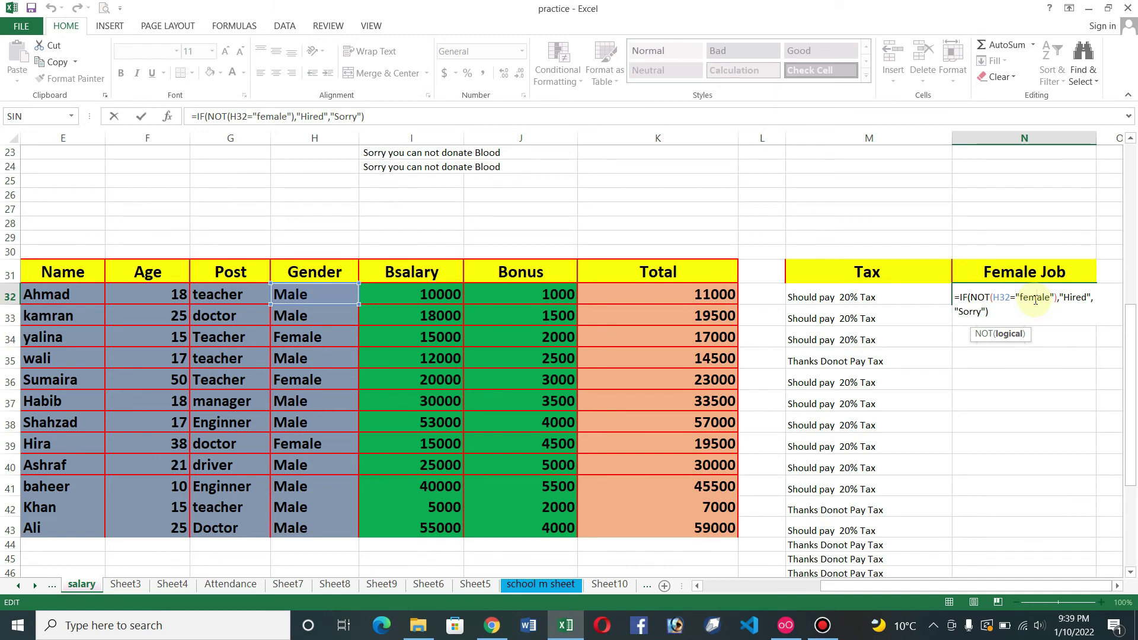
left_click(1037, 298)
key("BackSpace")
key("BackSpace")
key("BackSpace")
key("BackSpace")
key("BackSpace")
type("male")
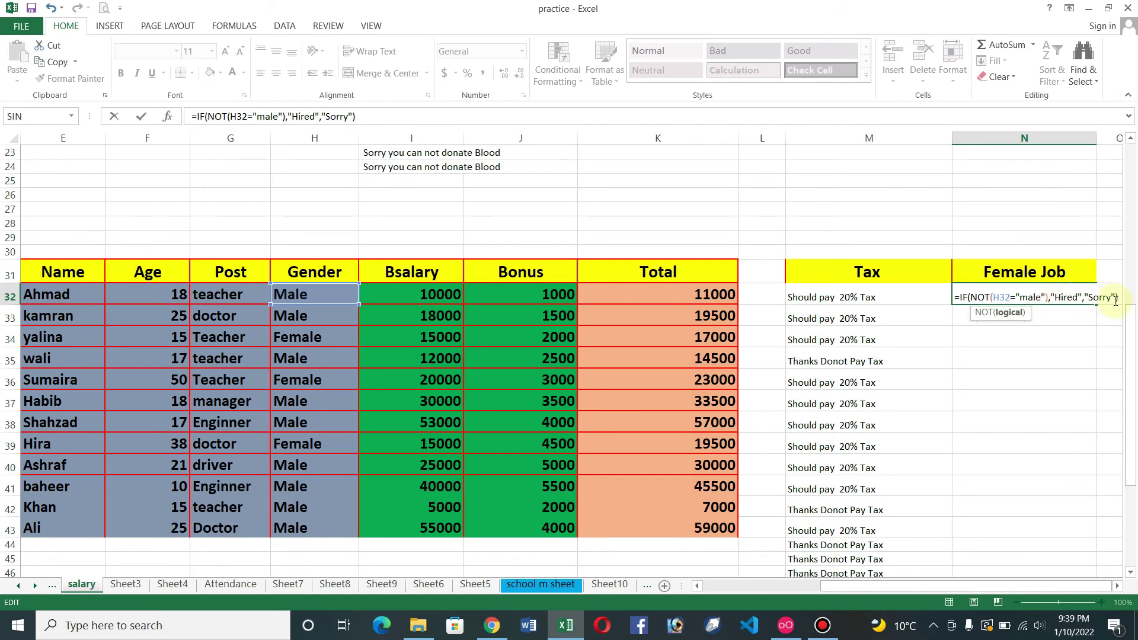
key("Return")
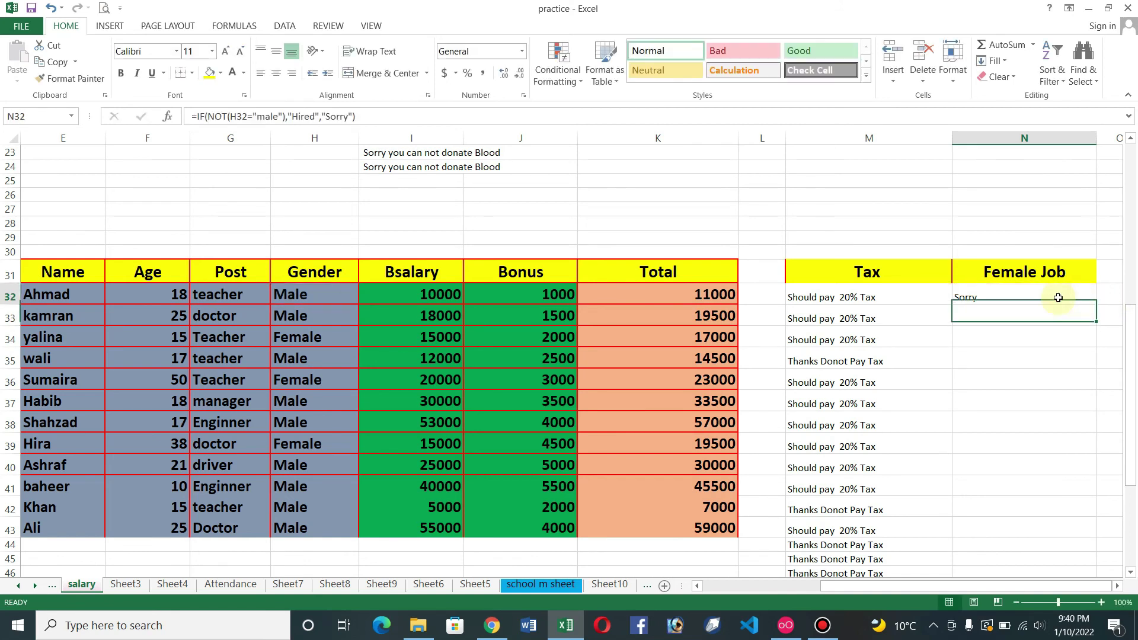
Copy the N32 formula down to N43 and inspect the copied results
left_click_drag(1096, 305, 1082, 533)
left_click(1003, 299)
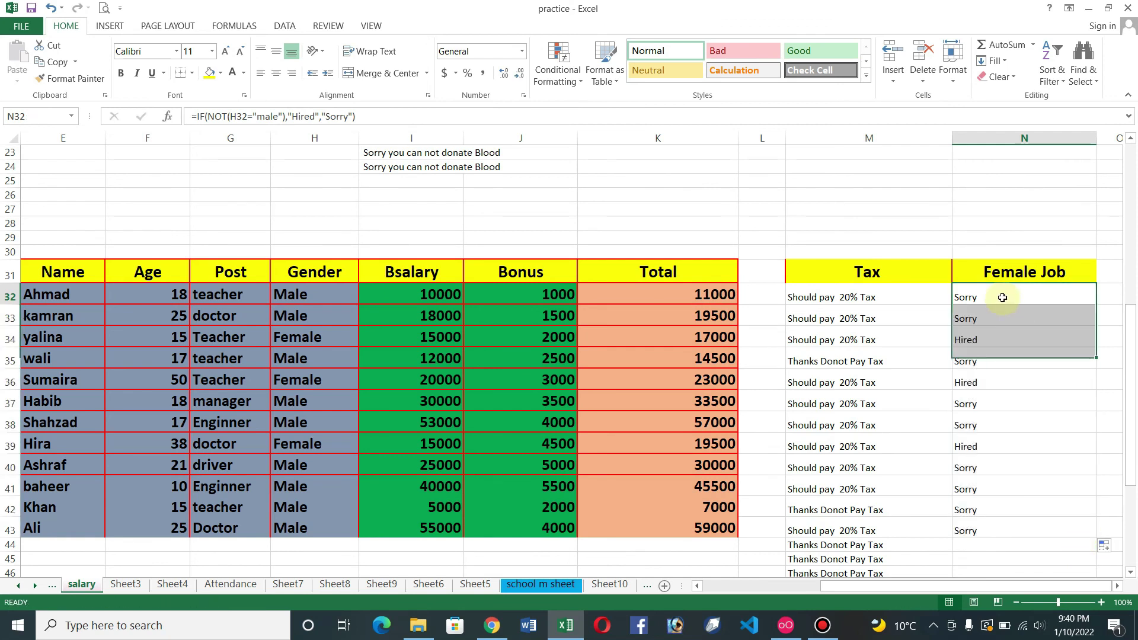
left_click(989, 340)
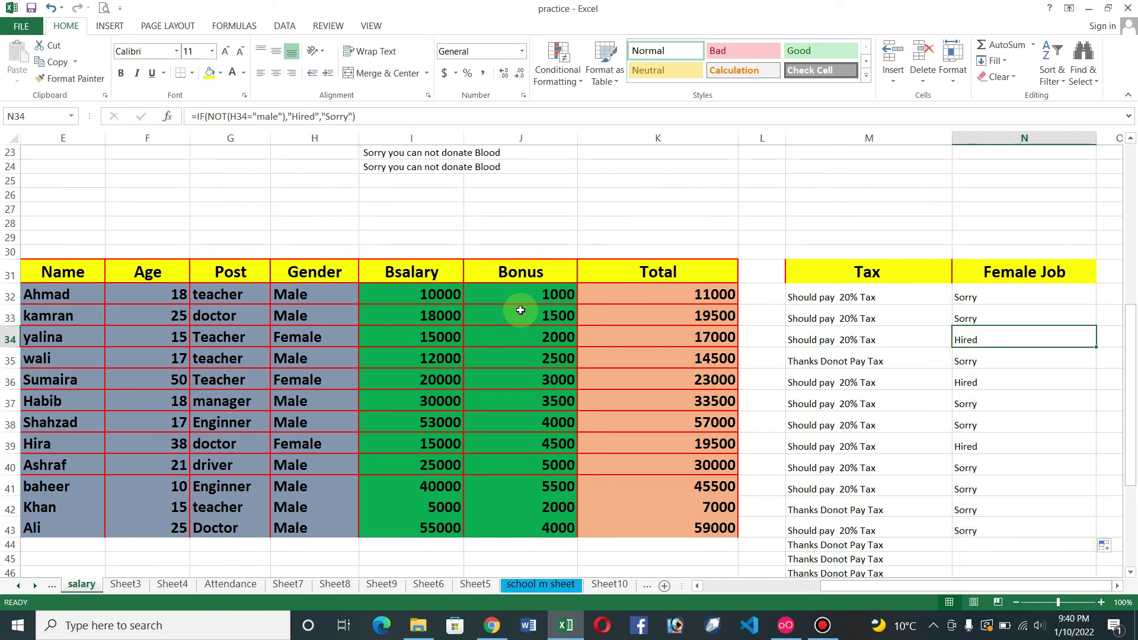
Rewrite N32 as =IF(NOT(H32="Female"),"Sorry","Hired")
double_click(986, 297)
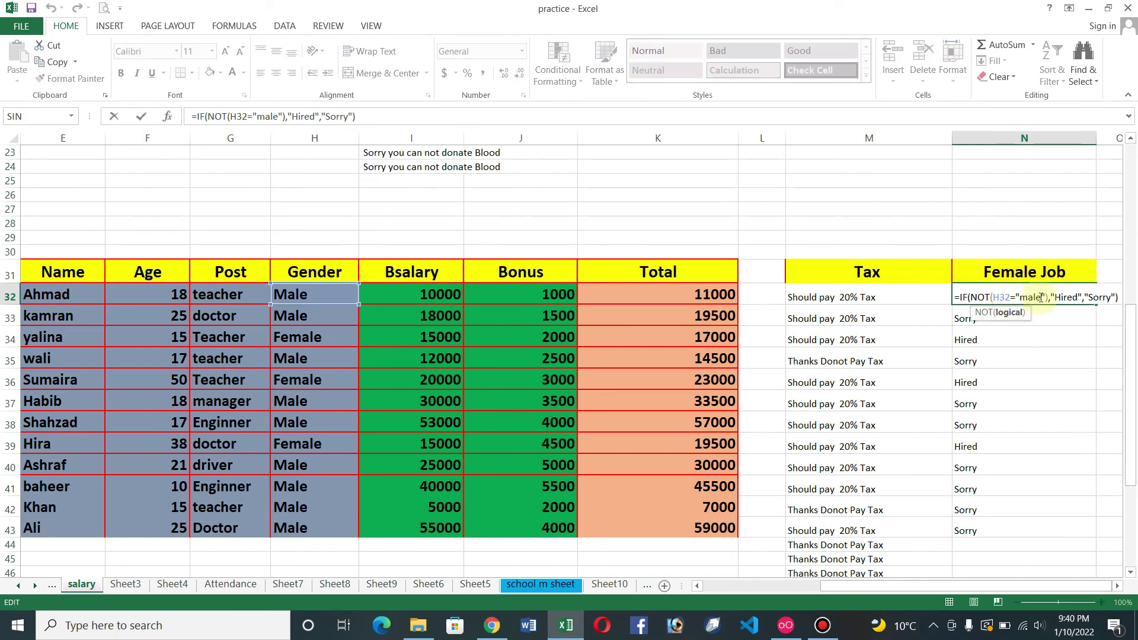
key("BackSpace")
key("BackSpace")
key("BackSpace")
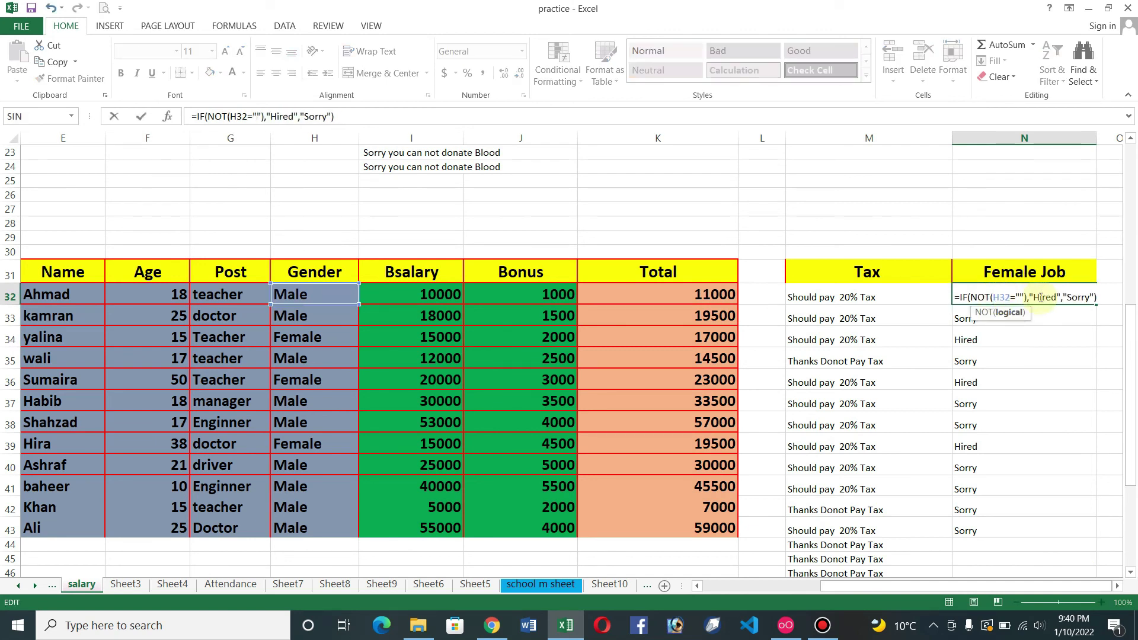
type("Female")
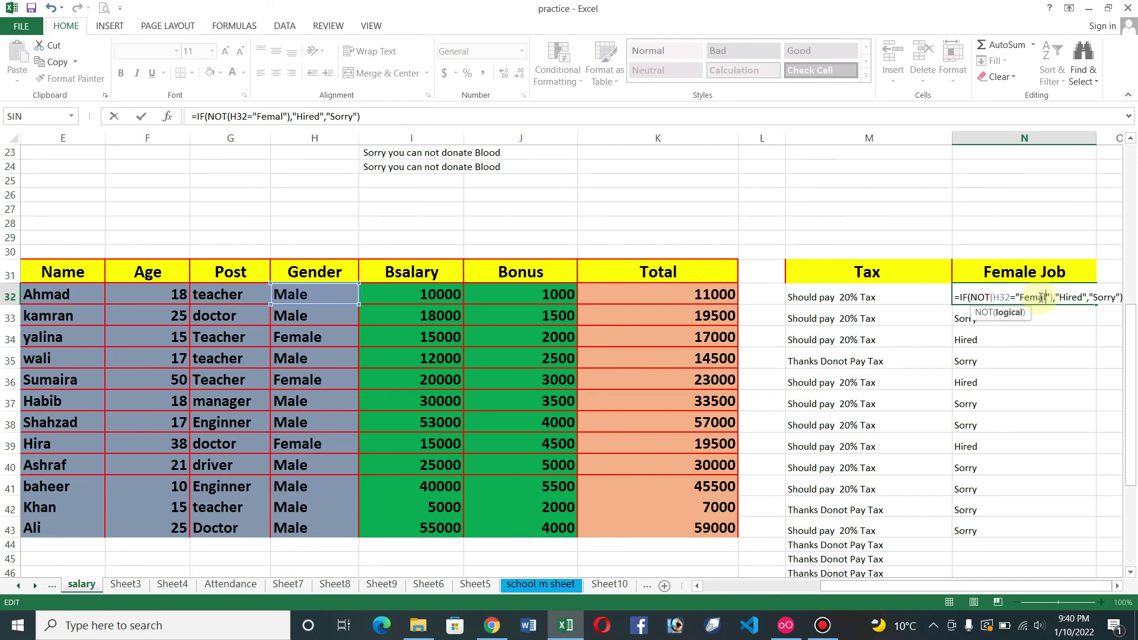
left_click(1078, 300)
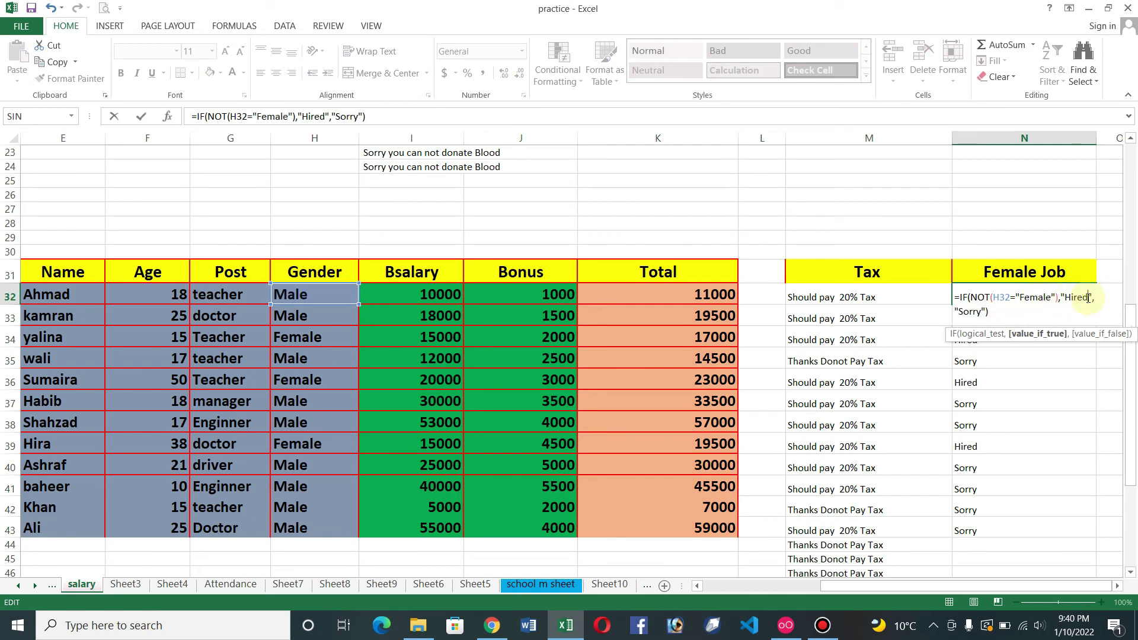
key("BackSpace")
key("BackSpace")
key("BackSpace")
type("Soeer")
key("BackSpace")
key("BackSpace")
key("BackSpace")
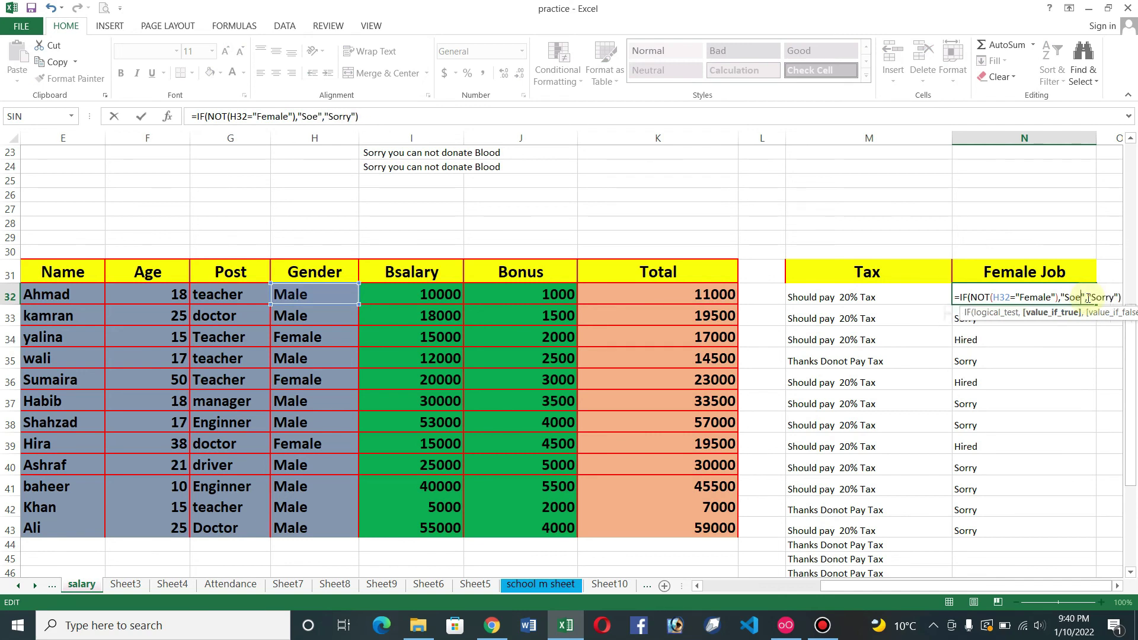
type("orry")
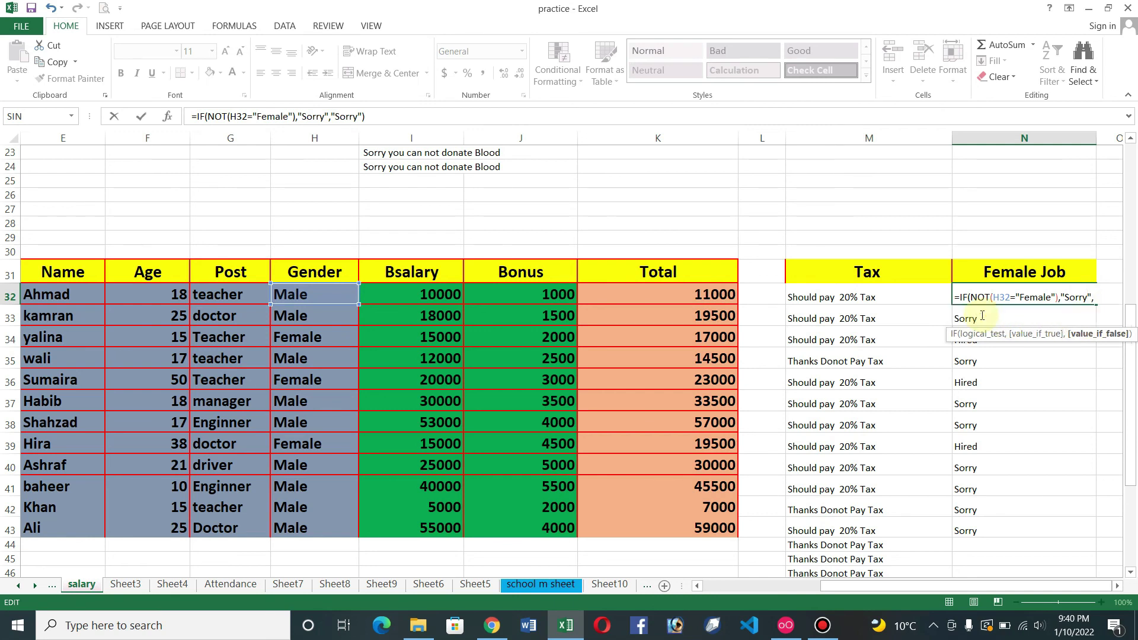
key("BackSpace")
key("BackSpace")
key("BackSpace")
key("BackSpace")
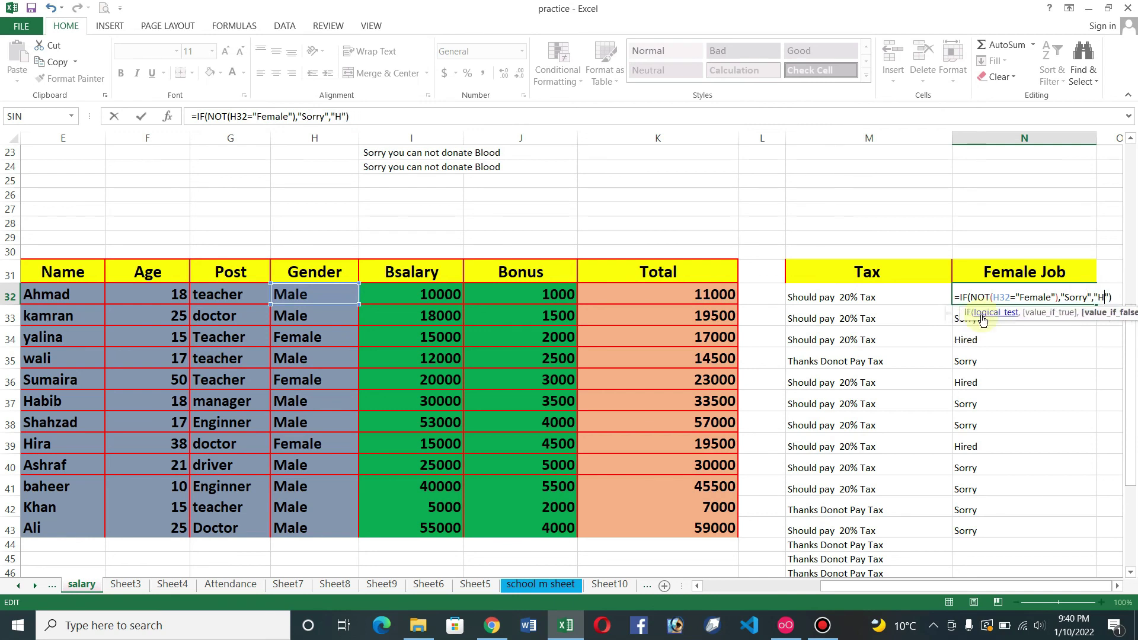
type("Hired")
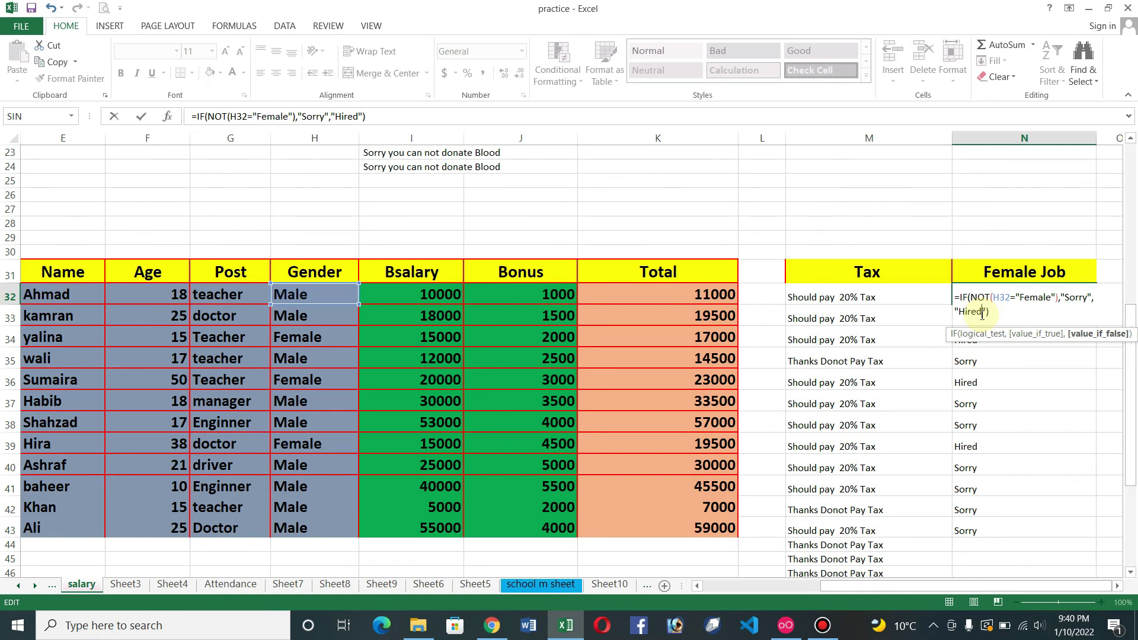
key("Return")
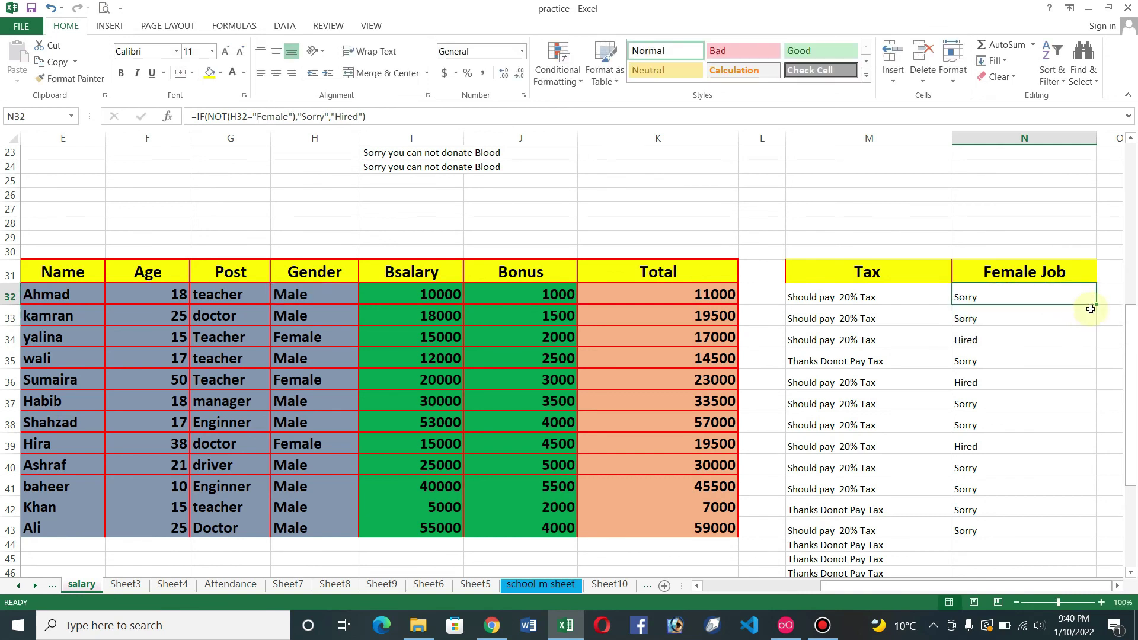
Fill the formula down to N44 and check results for wali, yalina, Sumaira and others
left_click_drag(1091, 302, 1074, 545)
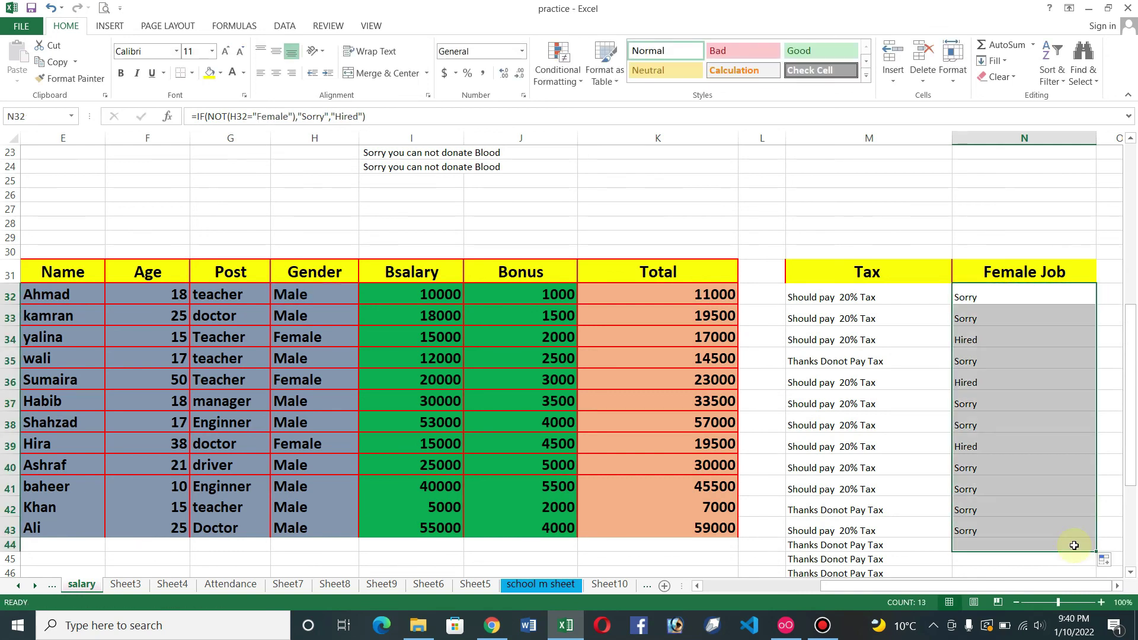
left_click(1024, 361)
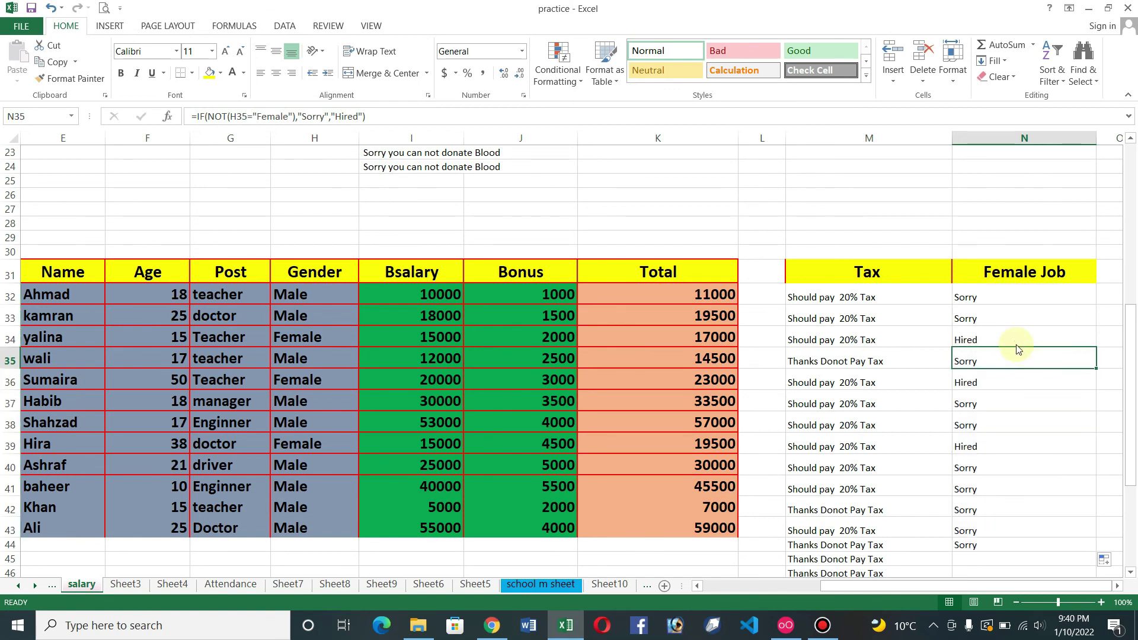
left_click(338, 343)
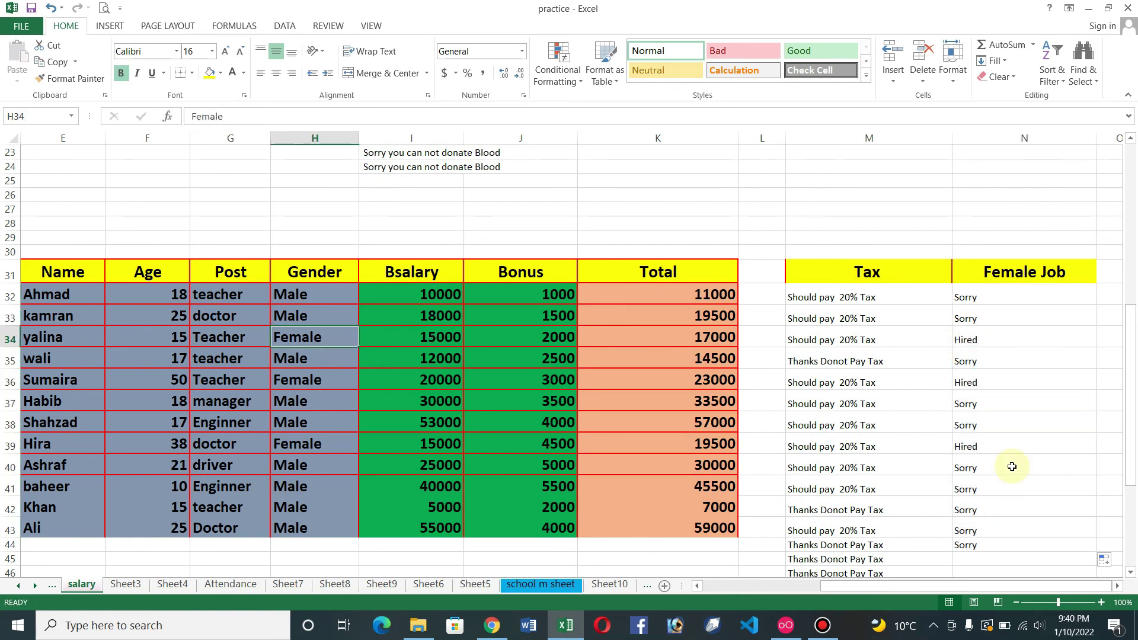
left_click(1047, 380)
left_click_drag(1047, 381, 303, 380)
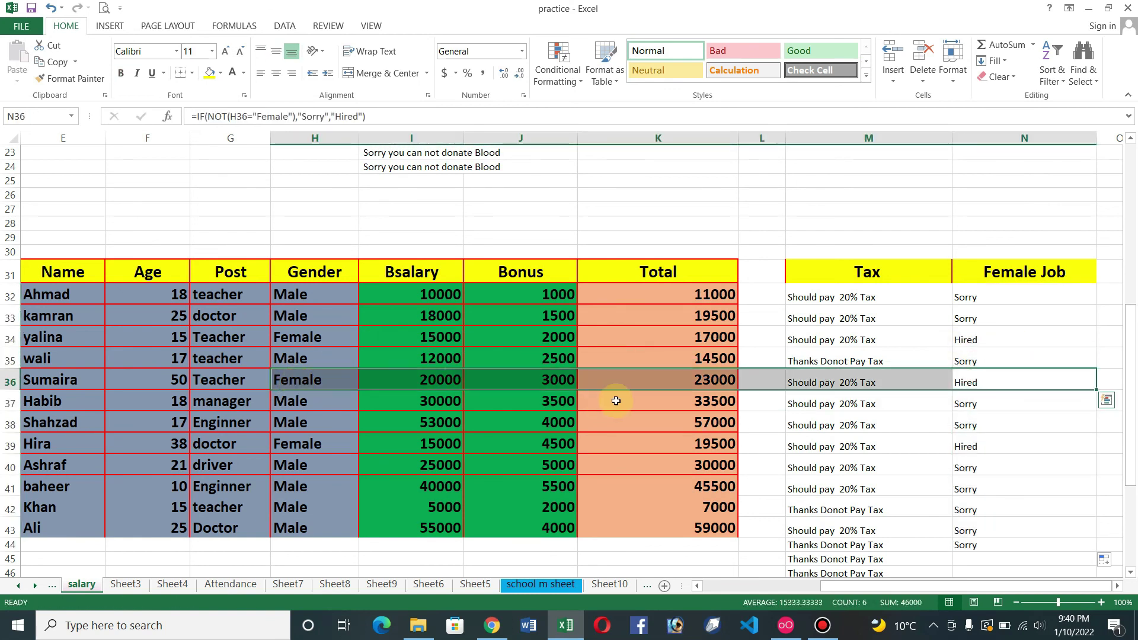
left_click(961, 465)
left_click(969, 404)
left_click(981, 425)
left_click(981, 468)
key("Up")
key("Up")
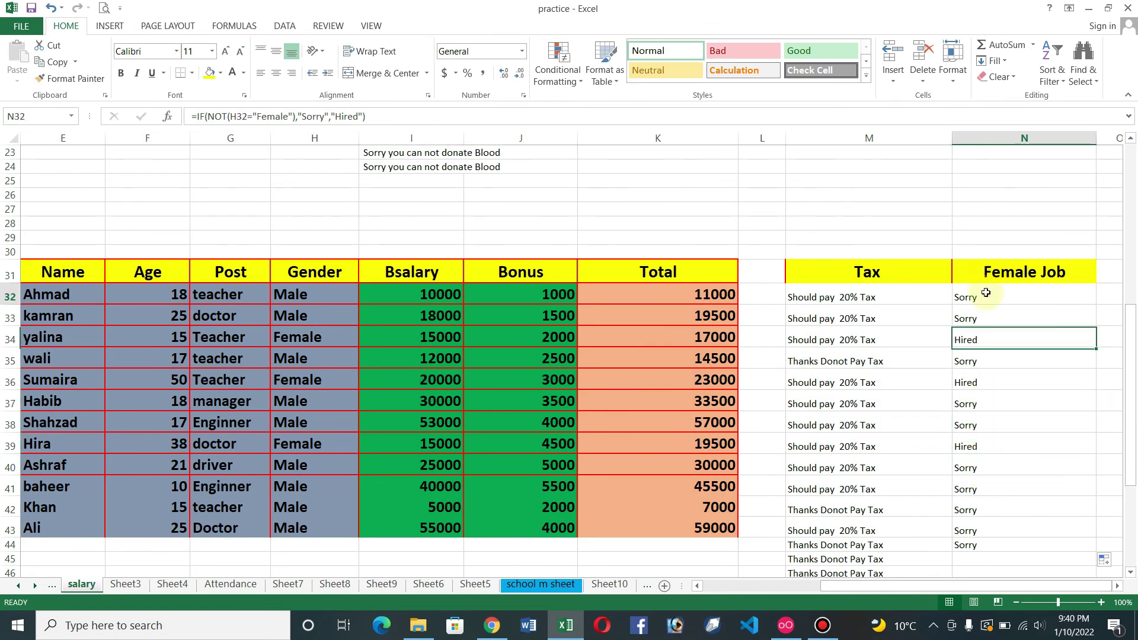
Widen column K so the AND, OR and NOT notes in K10–K13 fit
key("Up")
key("Up")
key("Up")
key("Up")
key("Up")
left_click_drag(1129, 392, 1120, 269)
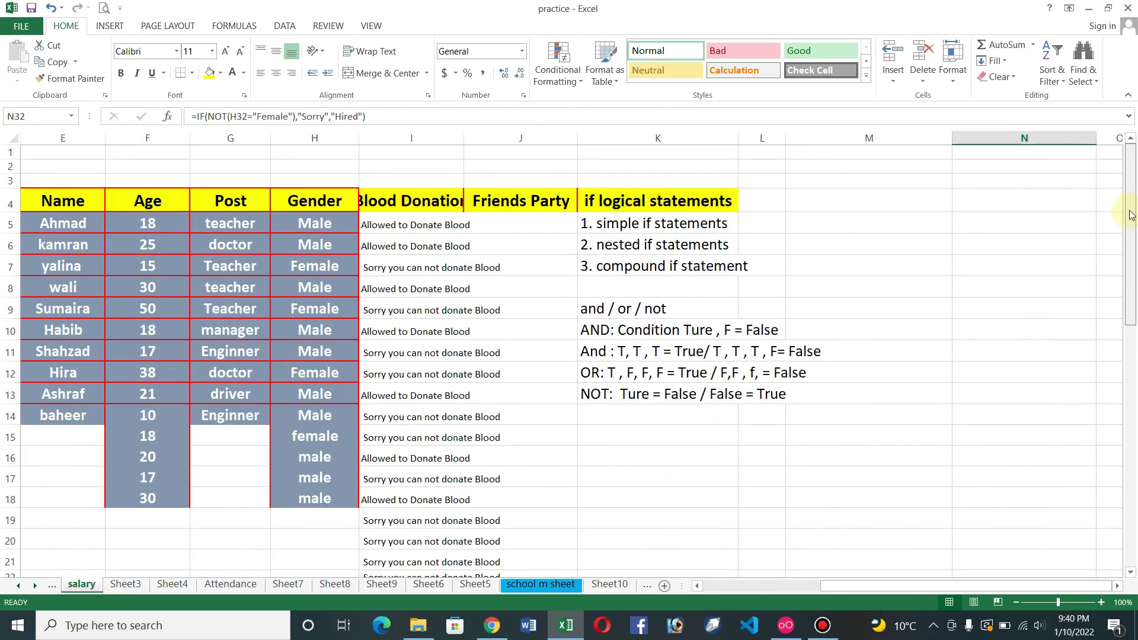
left_click(676, 330)
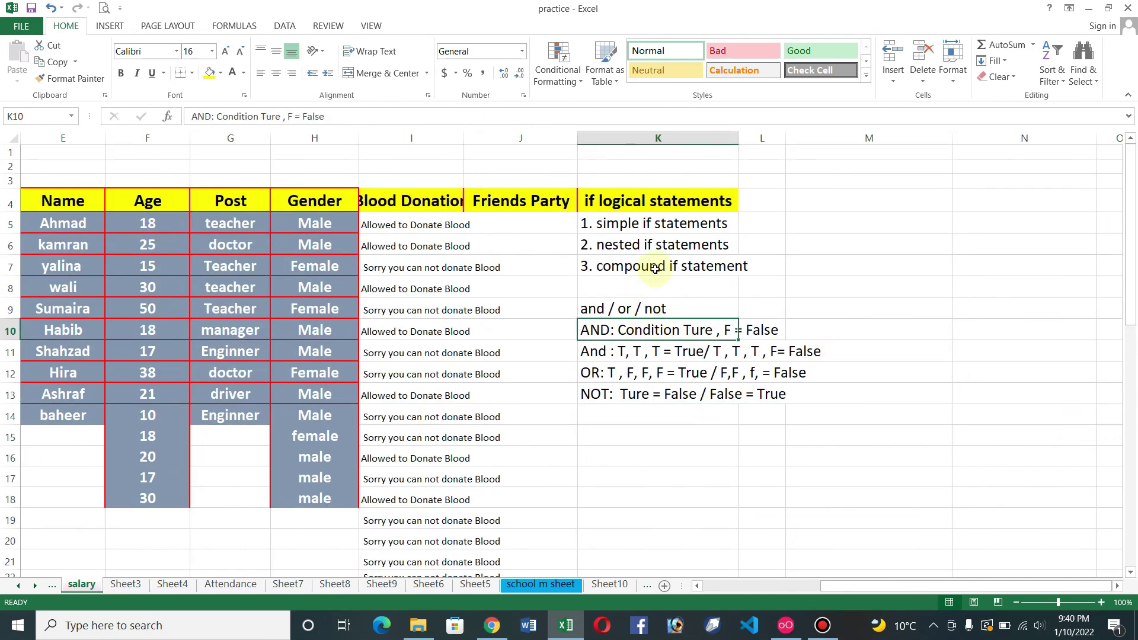
left_click(620, 351)
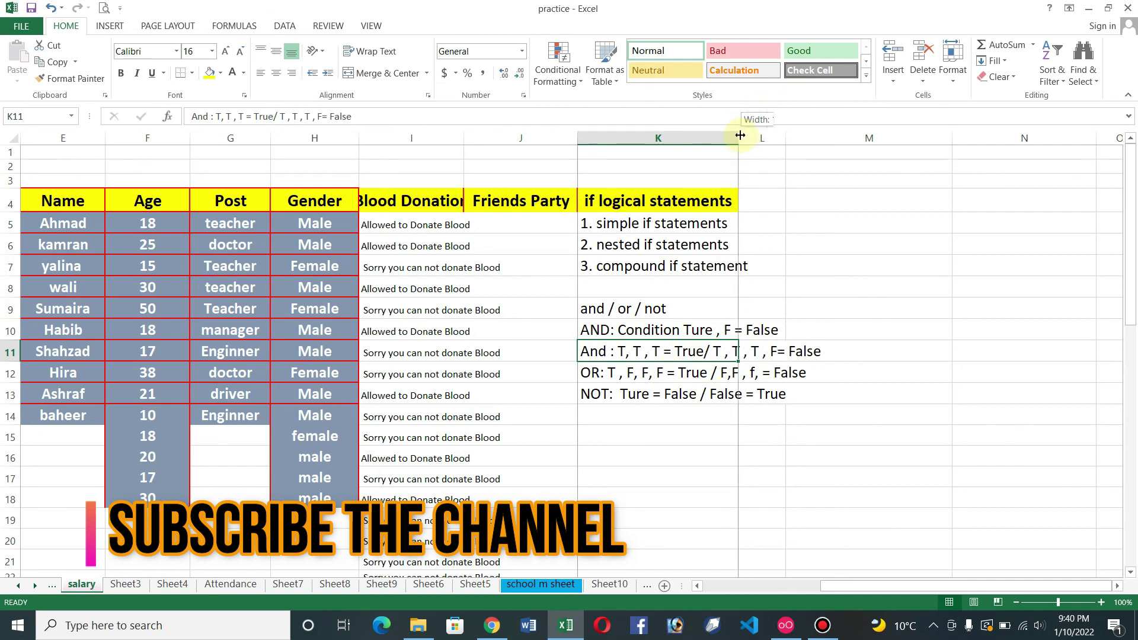
left_click_drag(738, 137, 845, 137)
left_click(712, 372)
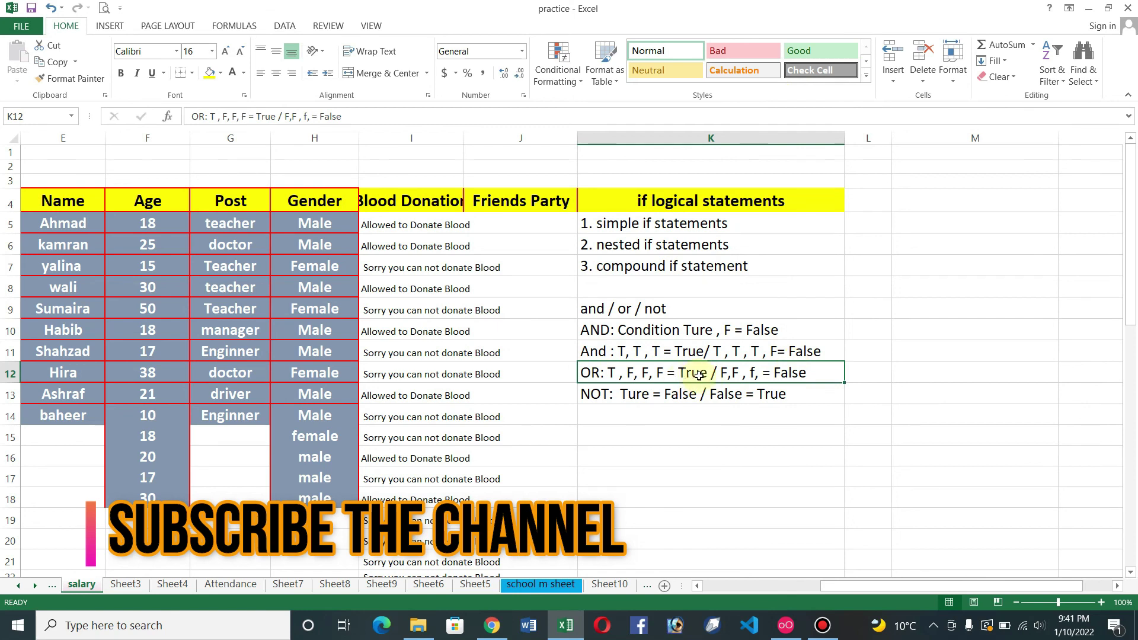
left_click(690, 394)
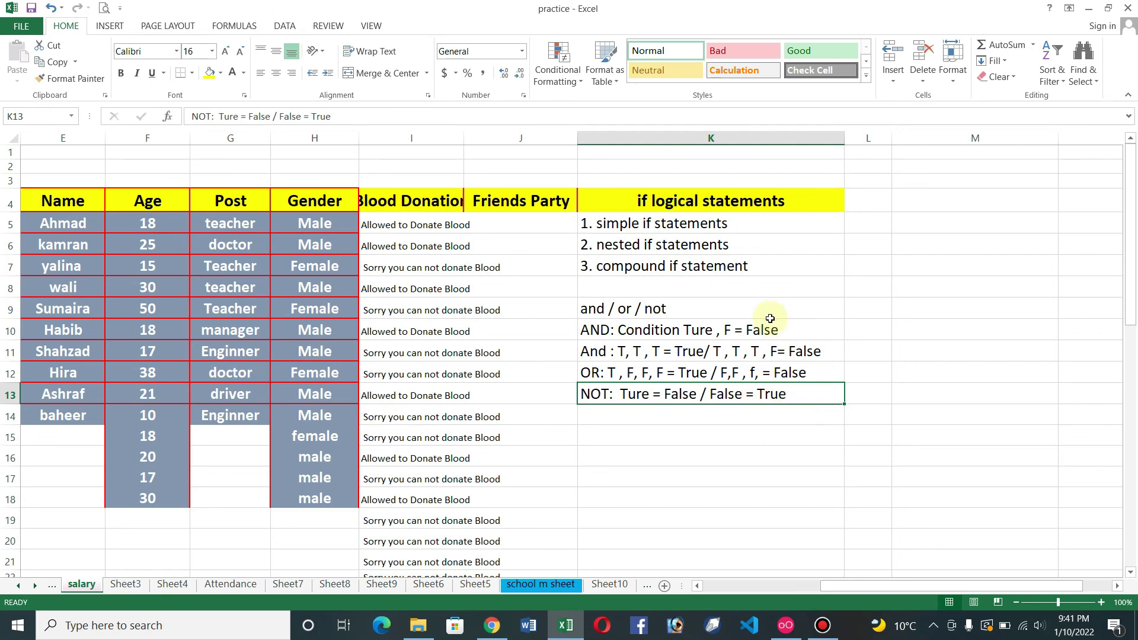
left_click(763, 352)
left_click(731, 333)
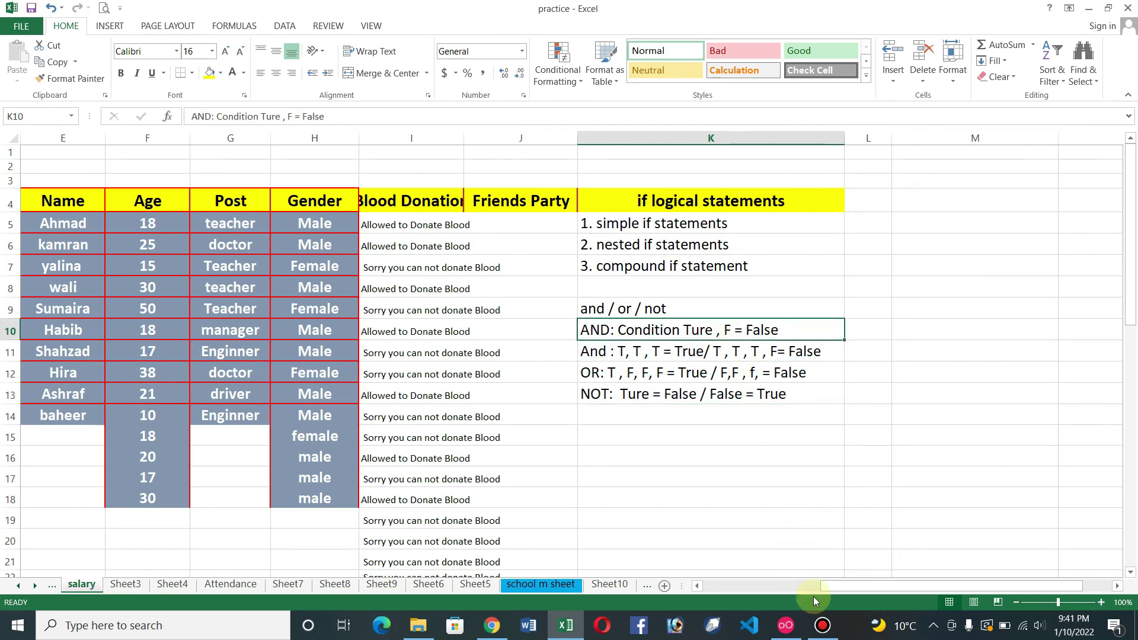
mouse_move(822, 625)
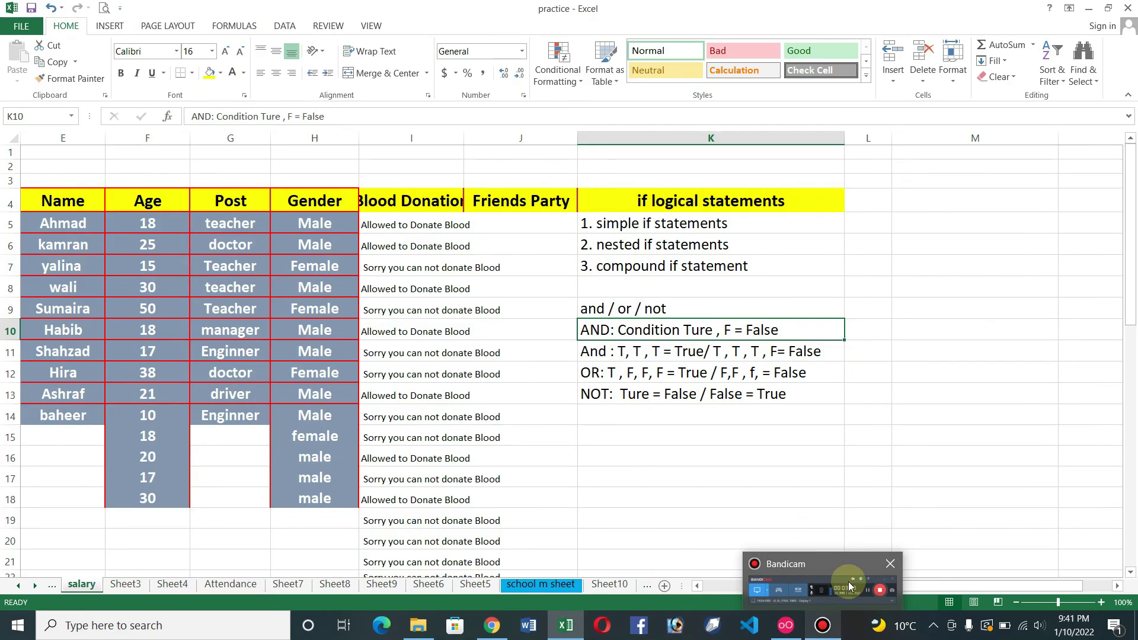
Open Bandicam's main window from its taskbar thumbnail
left_click(846, 581)
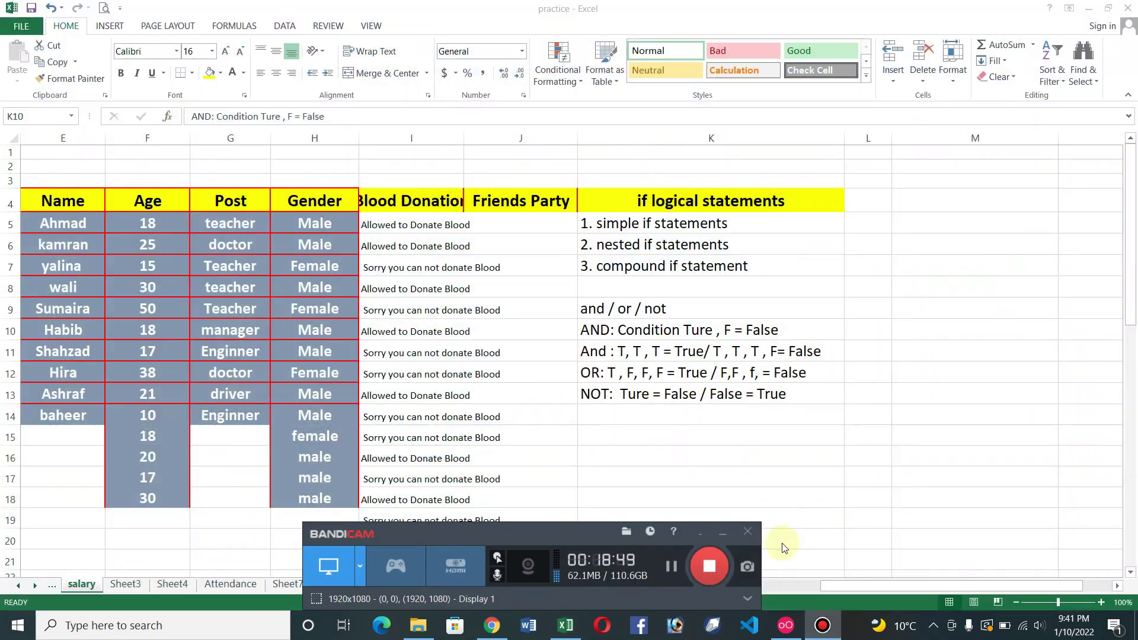